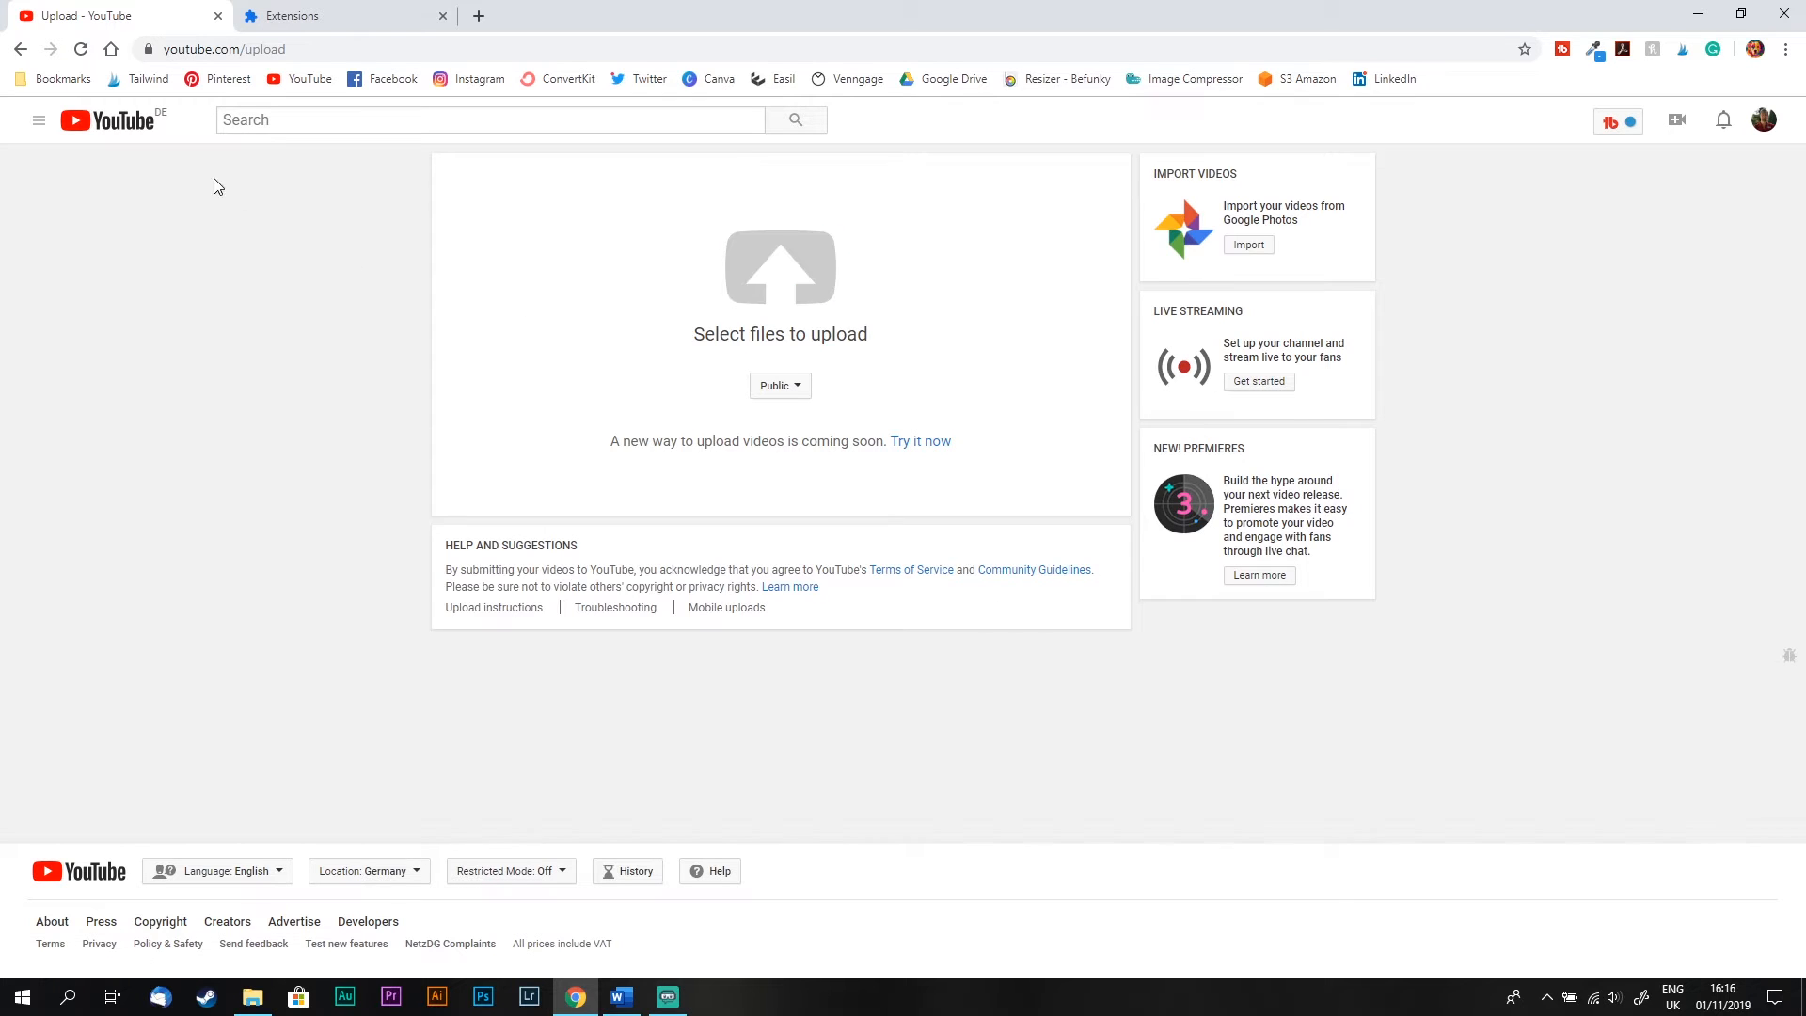
Step: Open the YouTube page for uploading a video
left_click(242, 49)
left_click(187, 251)
left_click(1677, 122)
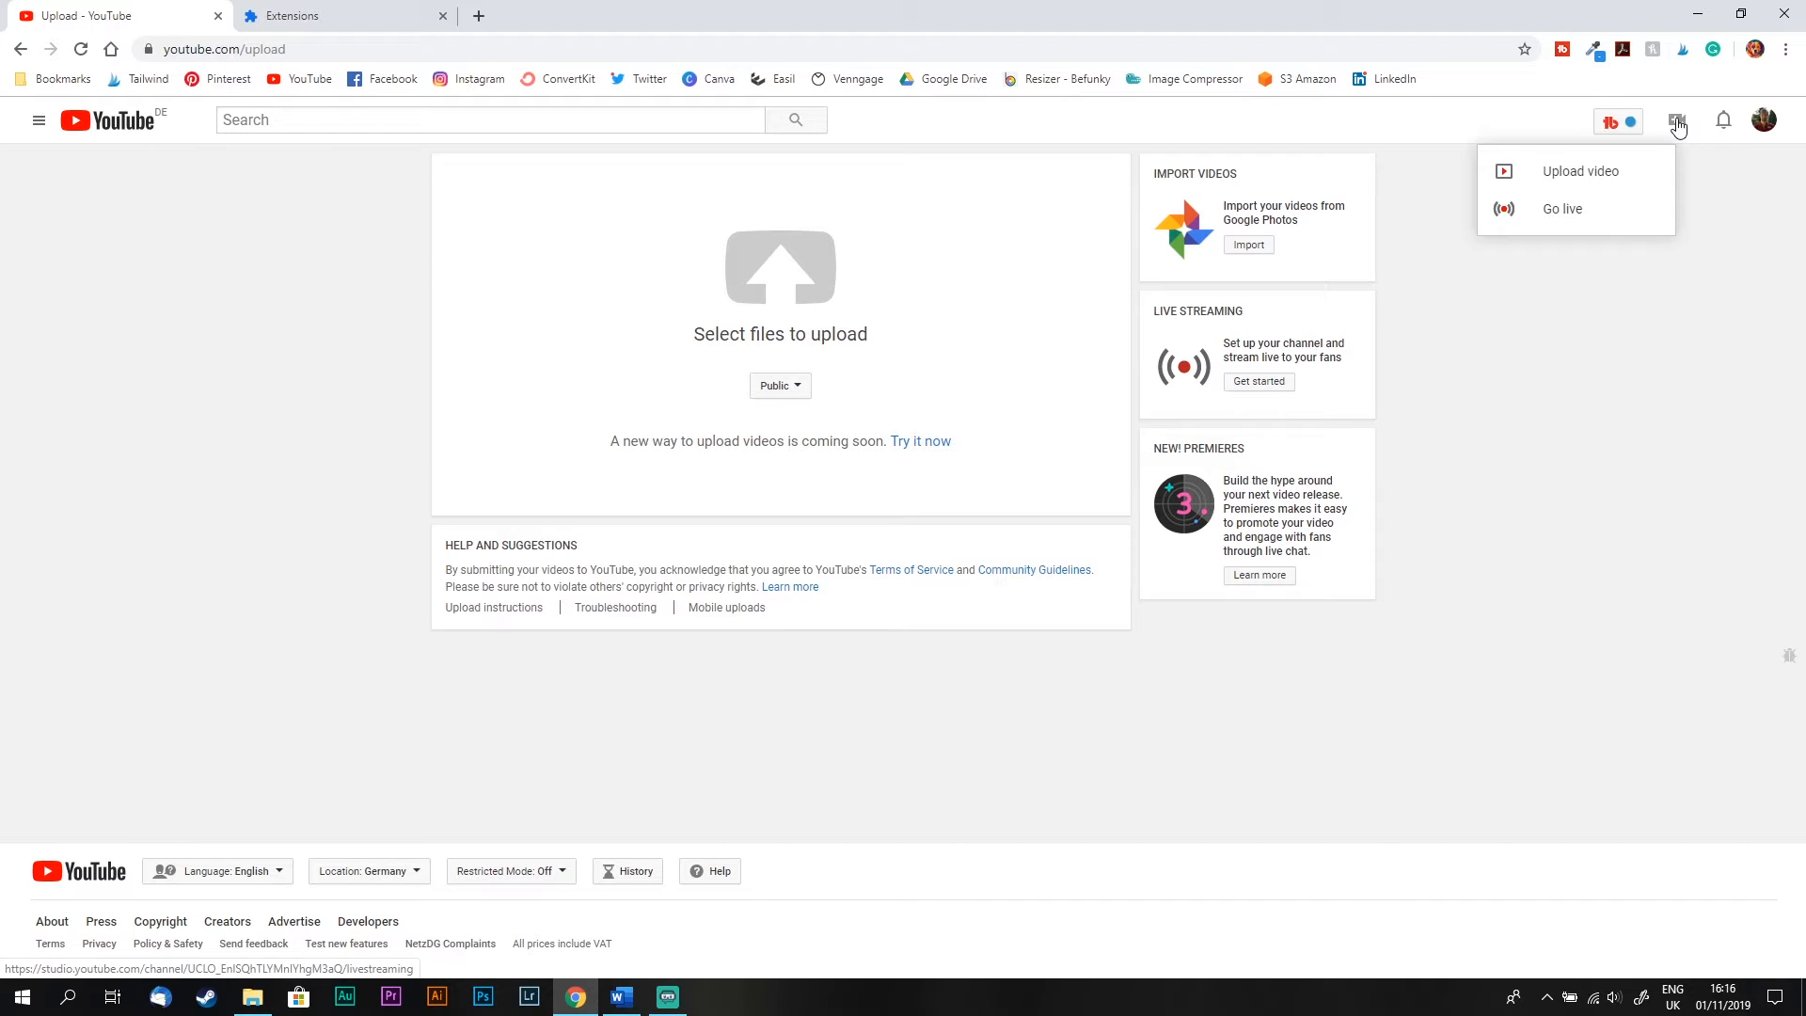
left_click(1604, 173)
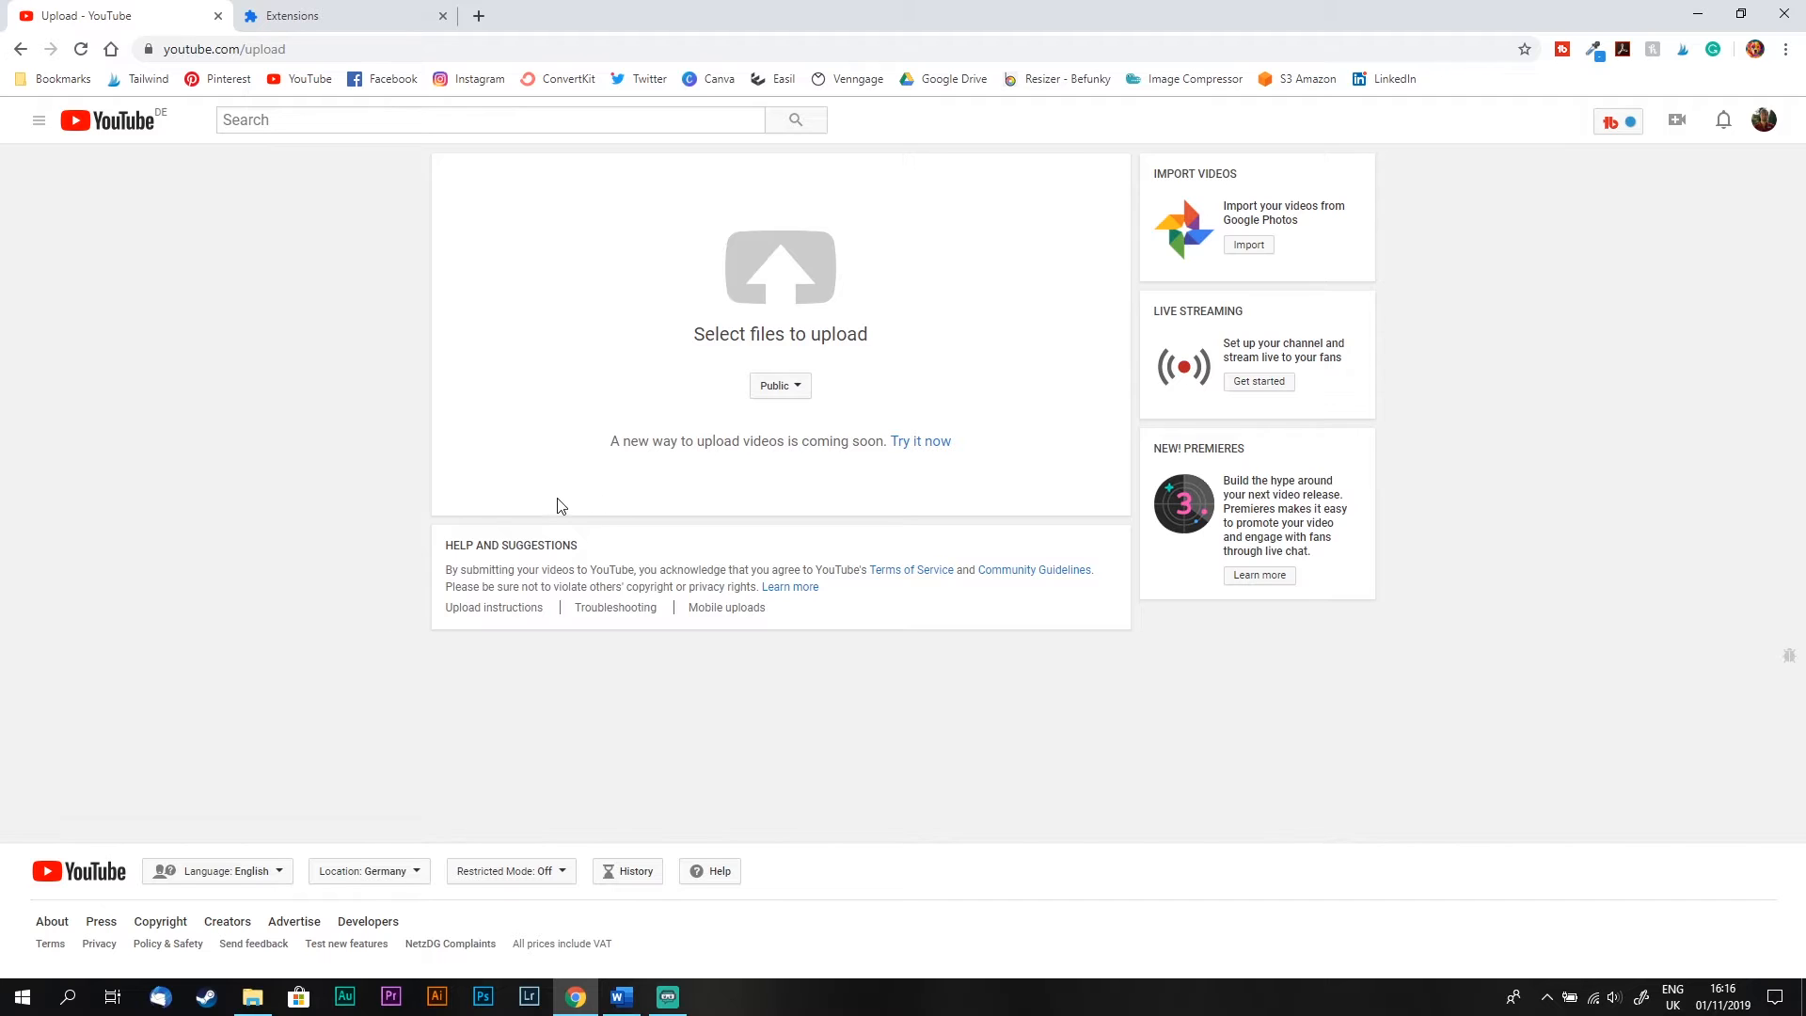
Step: Upload the video file "10 best places to visit in France other than Paris" from the HDD 2 (E:) drive
left_click(255, 1007)
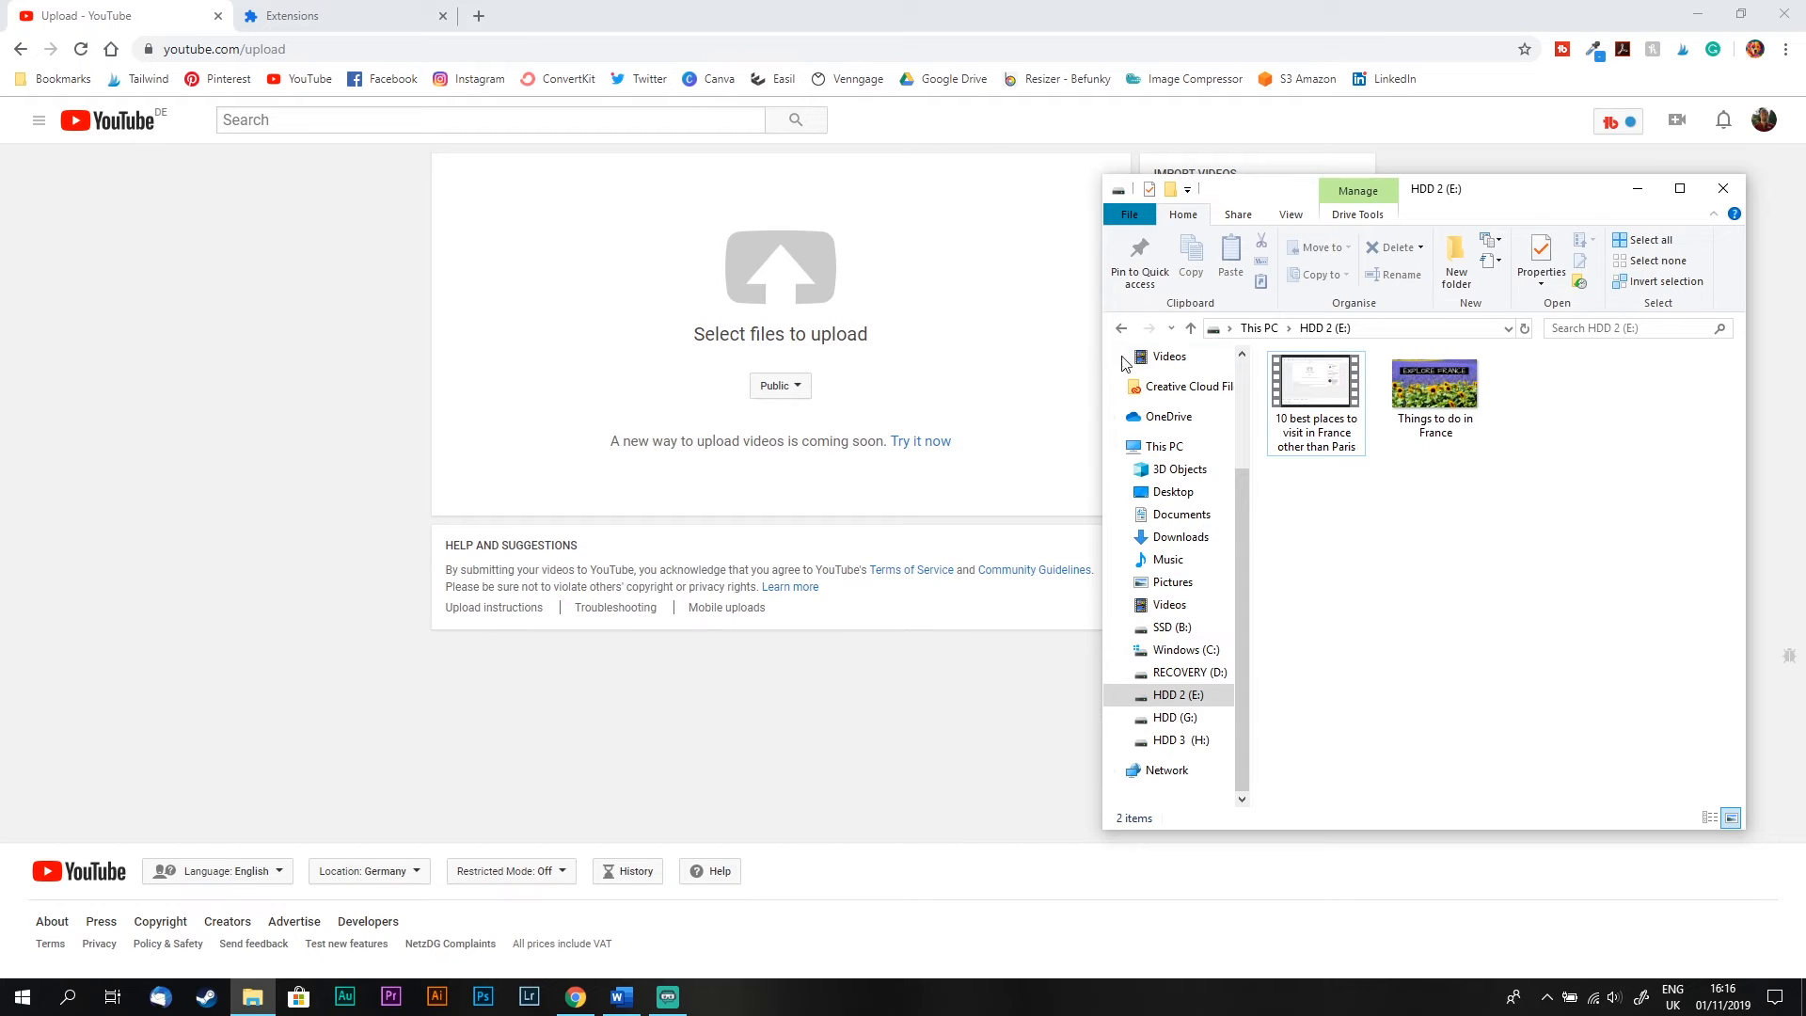
left_click(1317, 441)
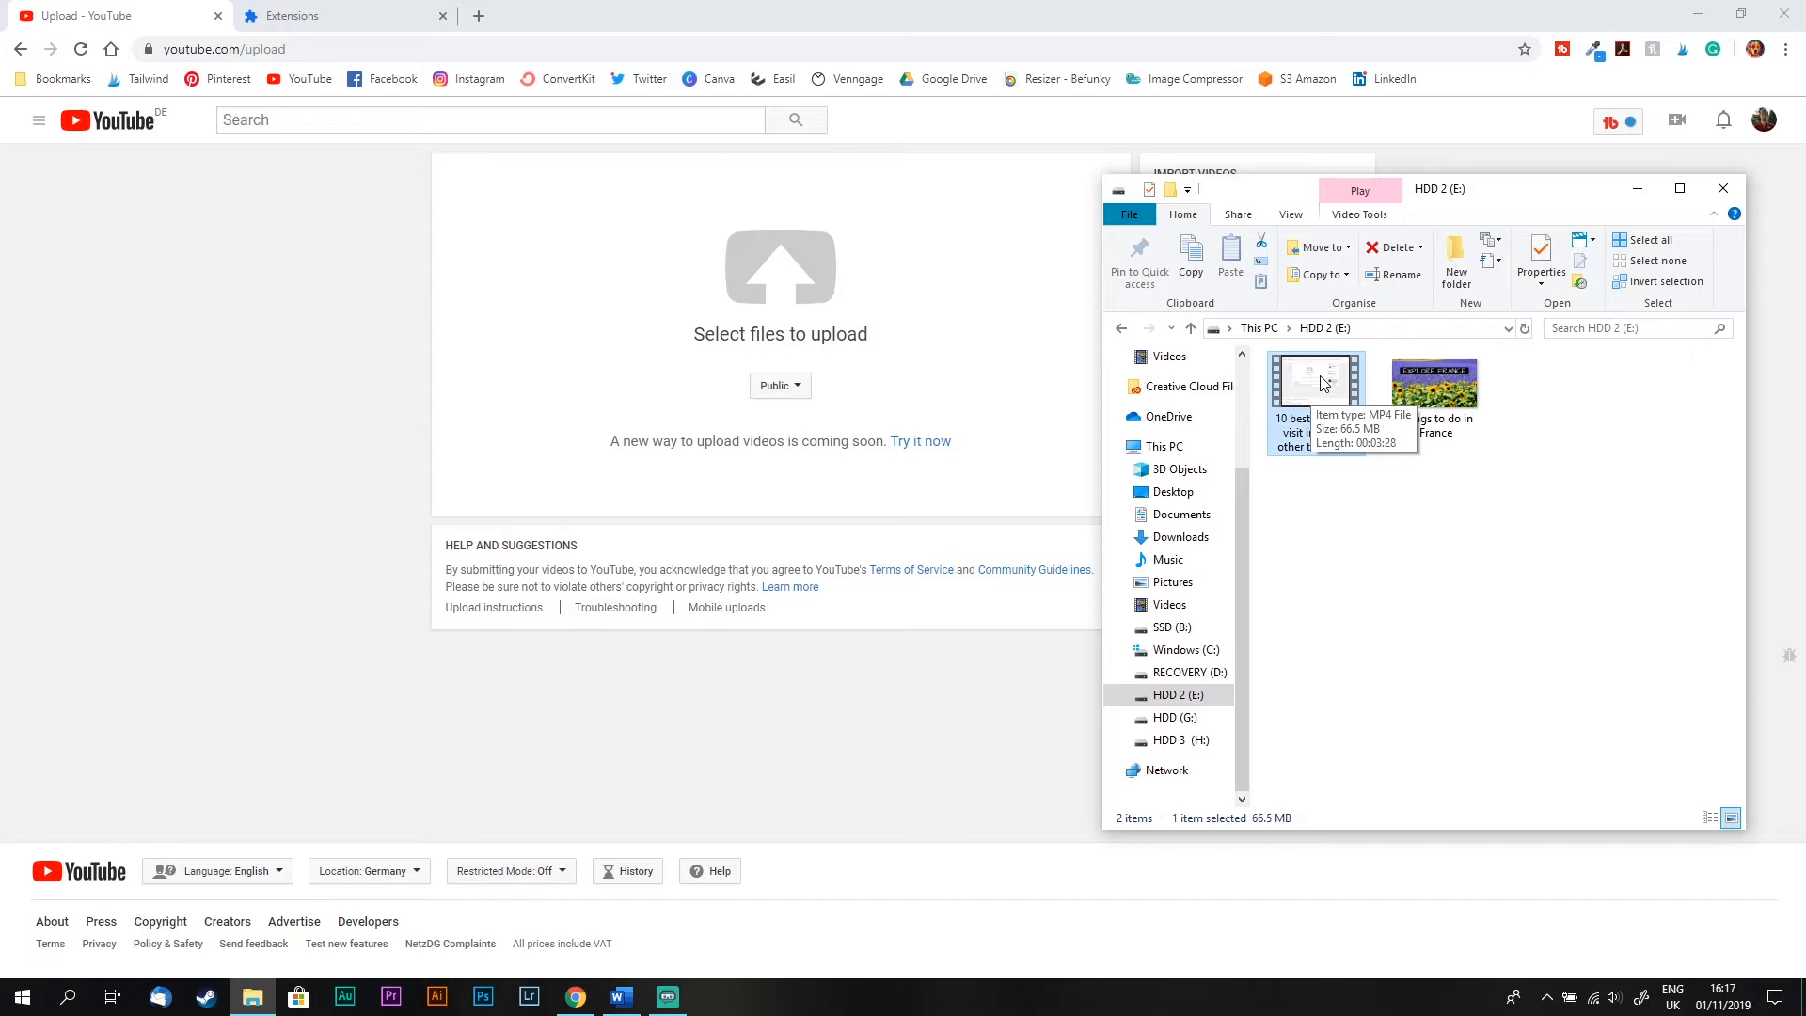
left_click_drag(1321, 381, 779, 299)
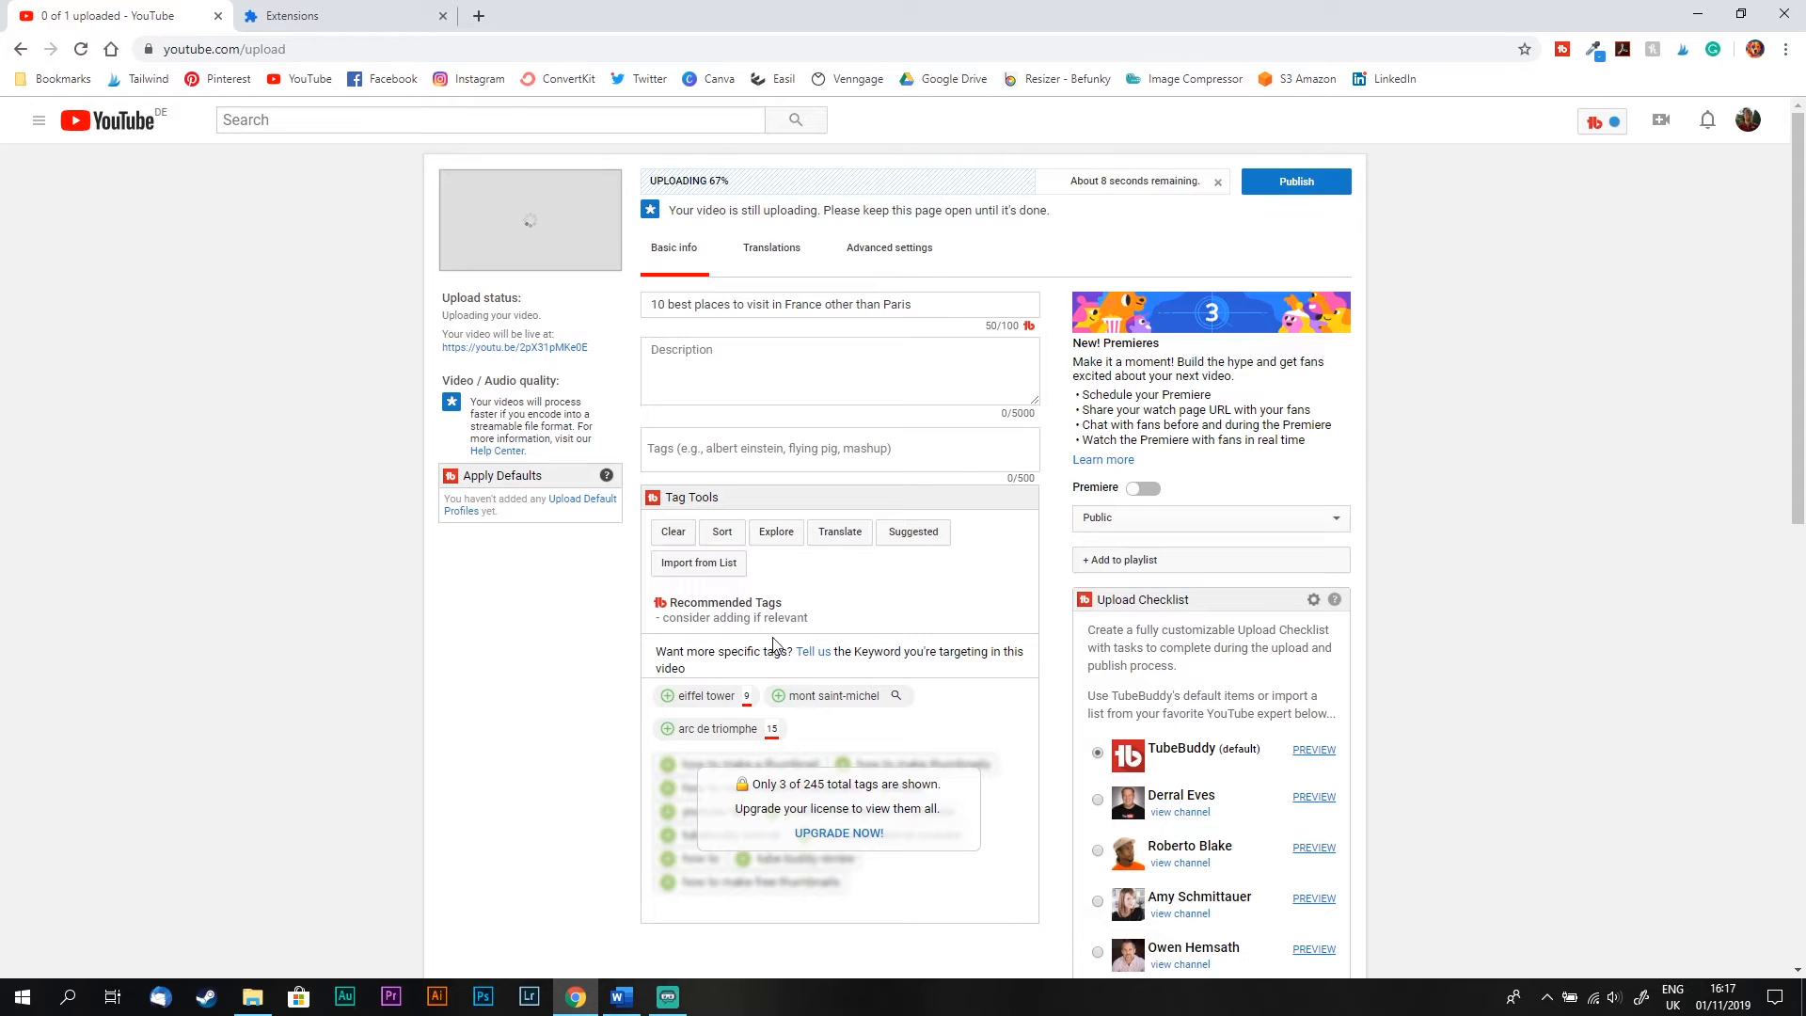
middle_click(1449, 615)
scroll(1473, 717, "down", 10)
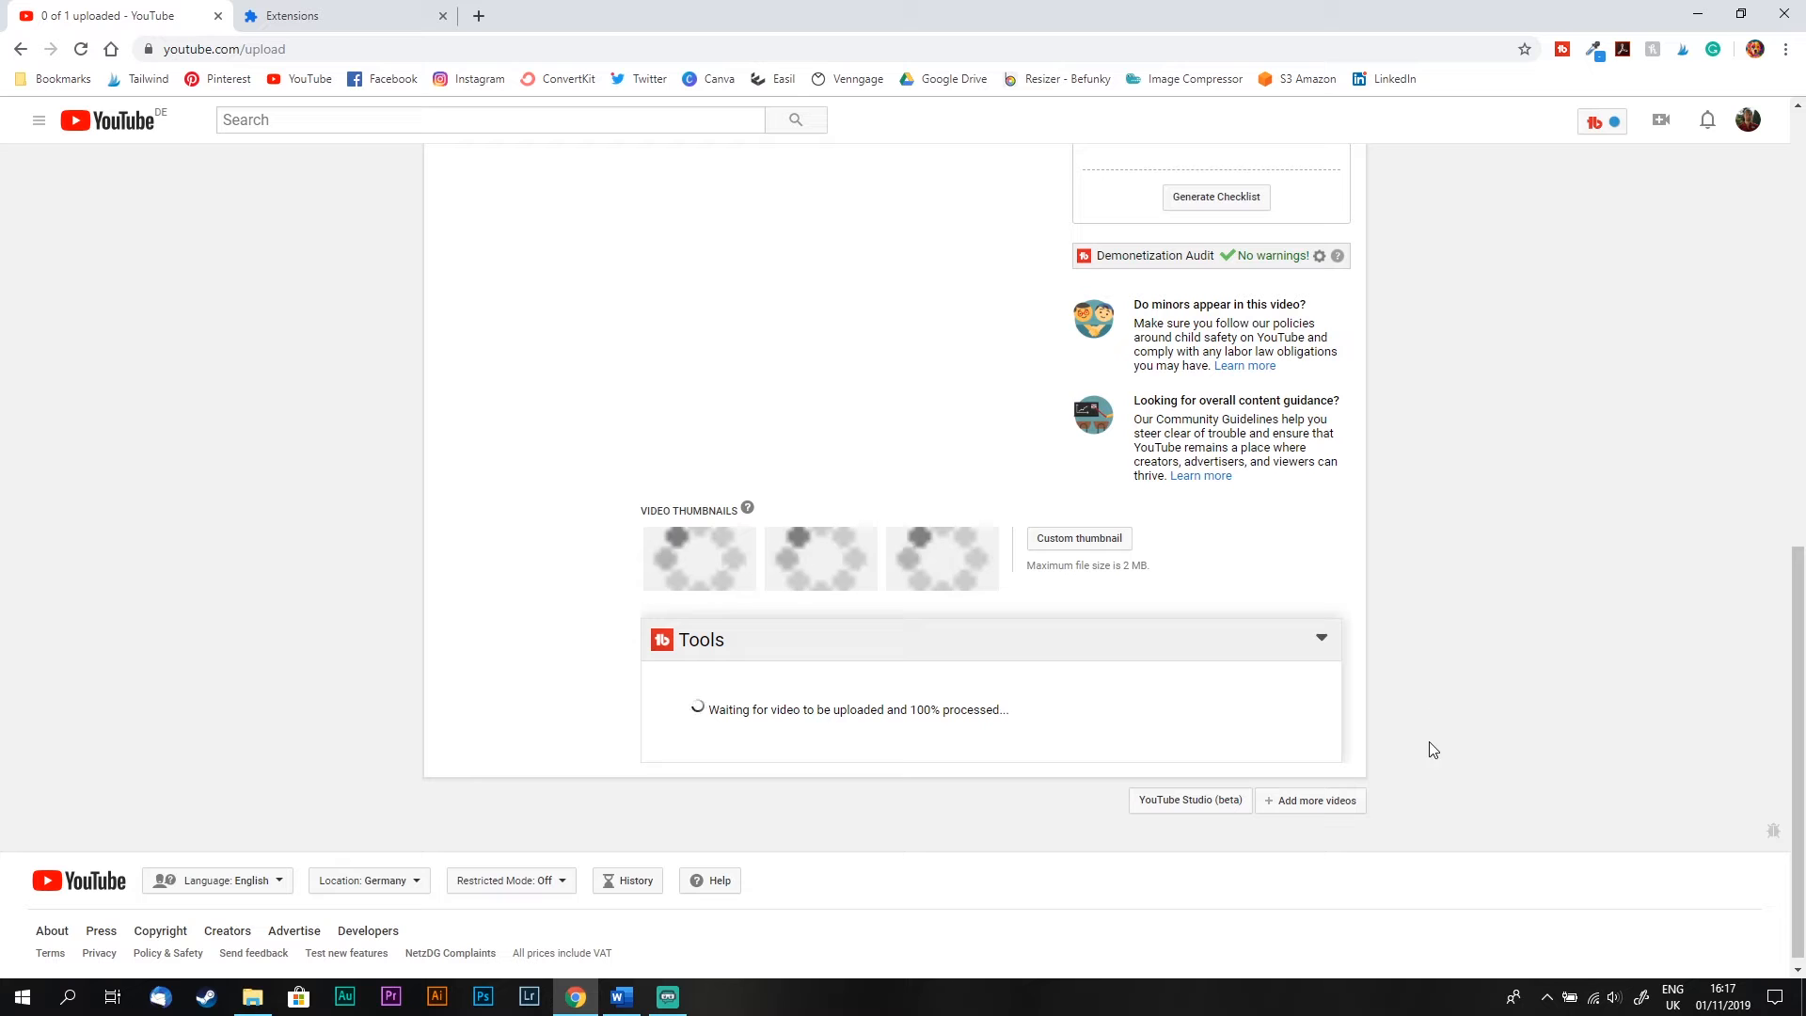
scroll(1439, 745, "up", 2)
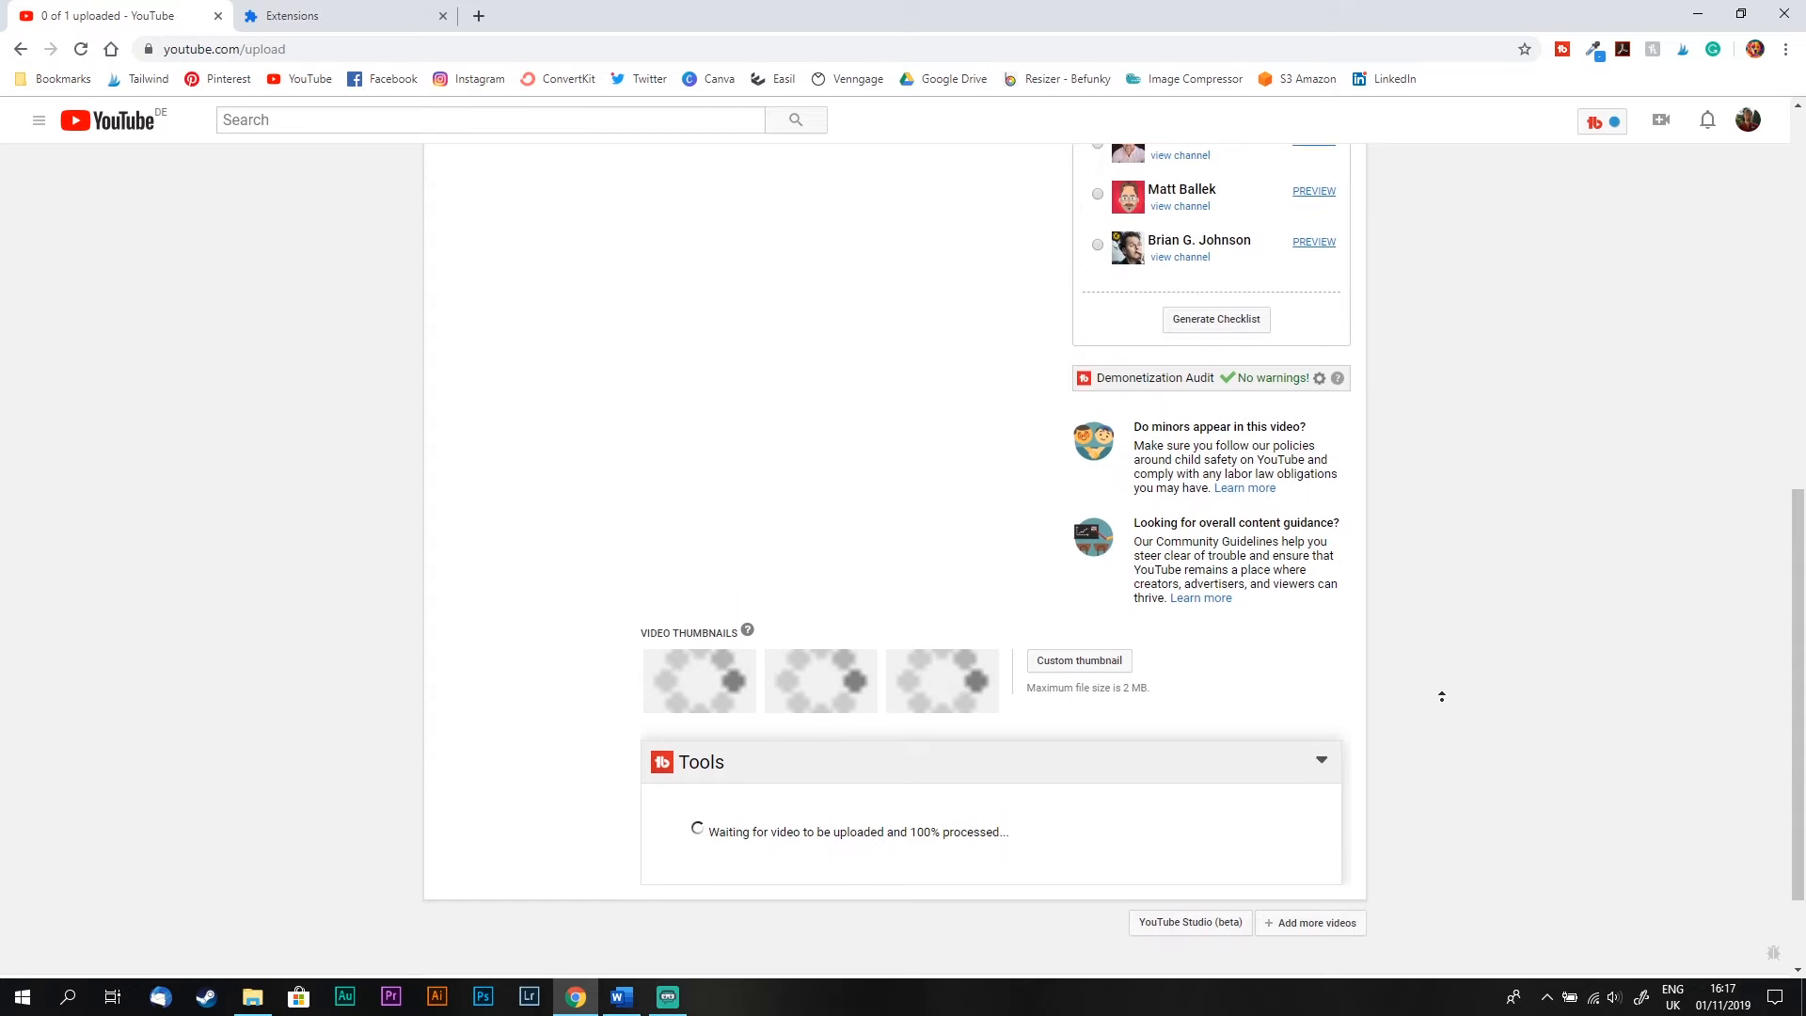
scroll(1442, 696, "up", 6)
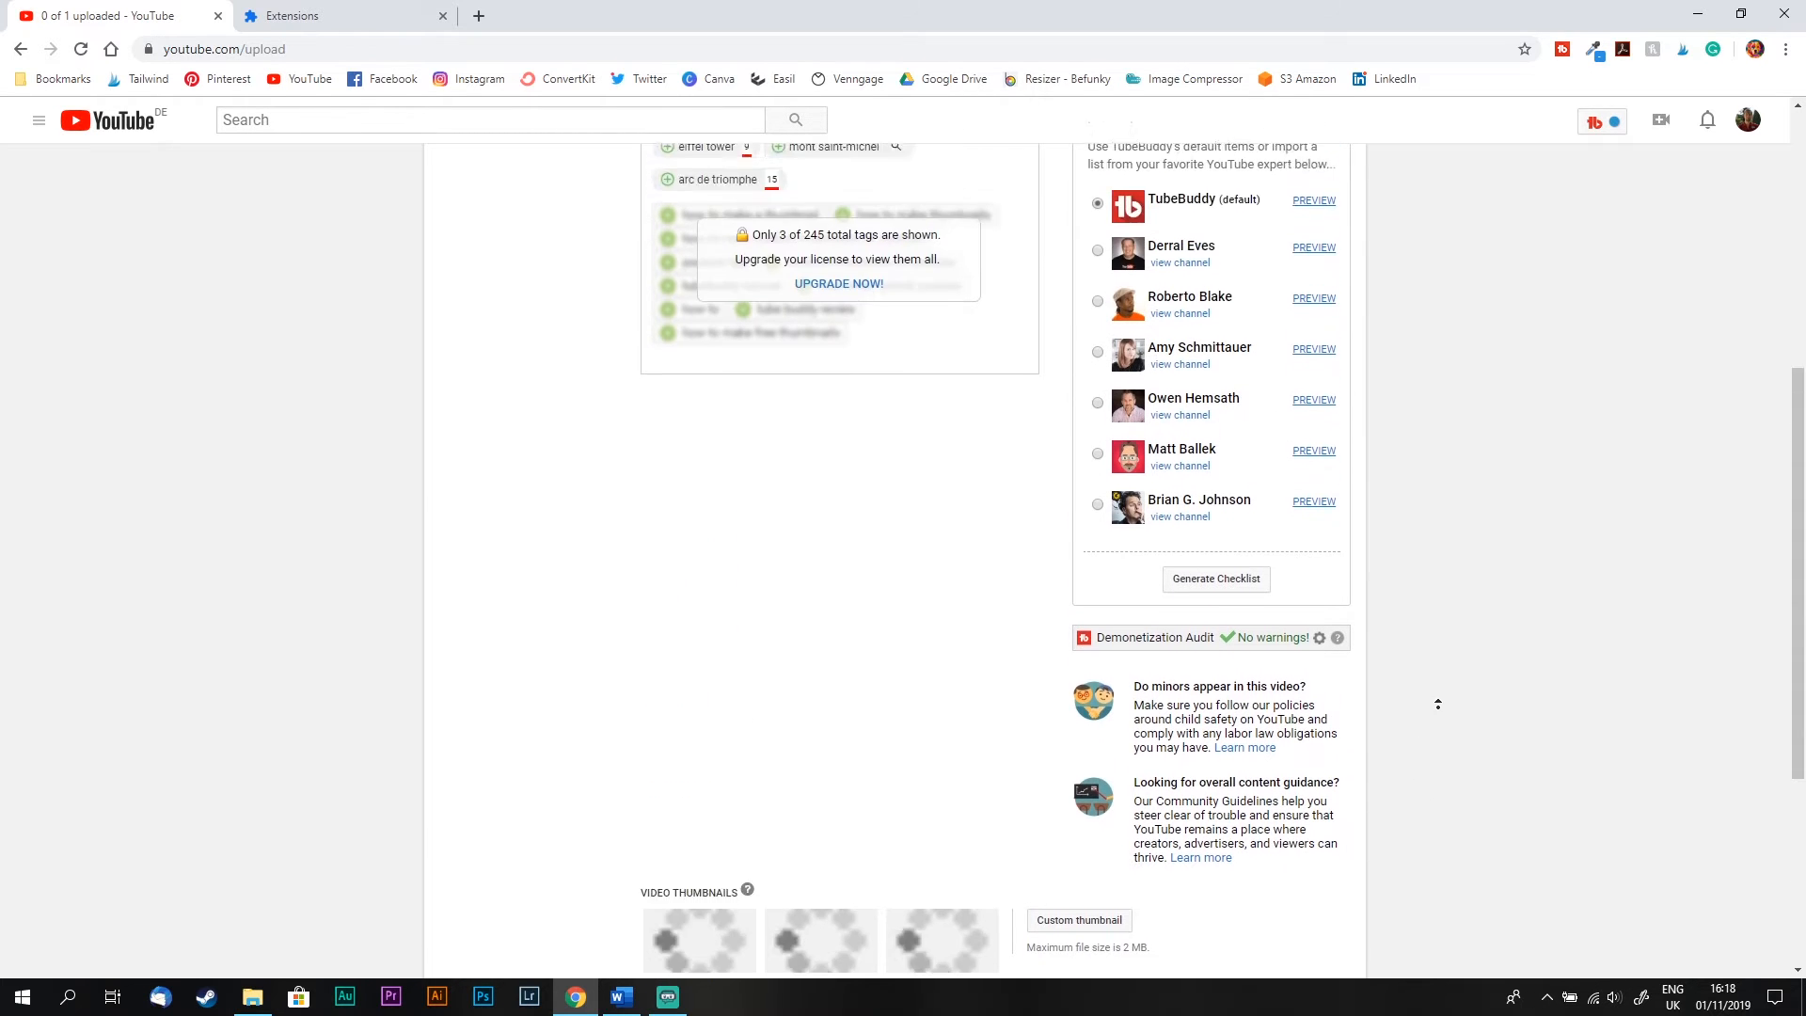
scroll(1439, 703, "up", 2)
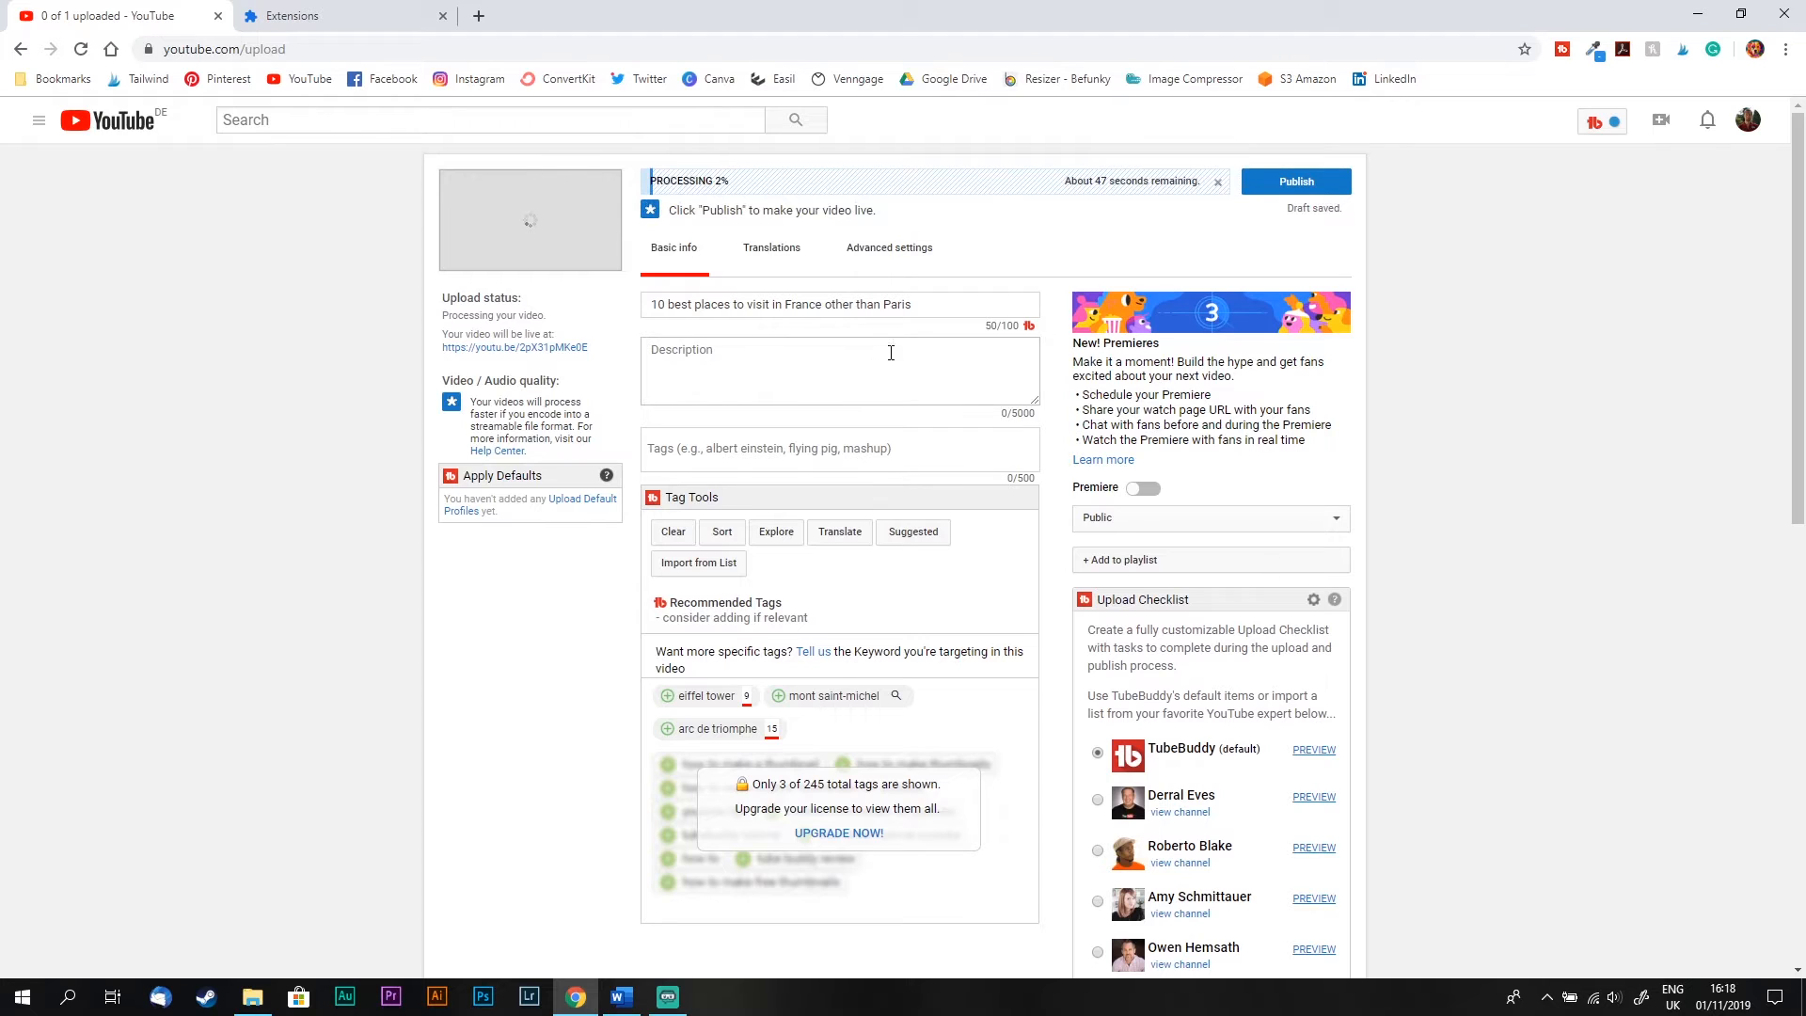
Step: Replace the title with "10 best places to visit in France other than Paris - France Vacation Travel Guide 2019", pasted from the Word document
left_click_drag(936, 308, 644, 308)
key("BackSpace")
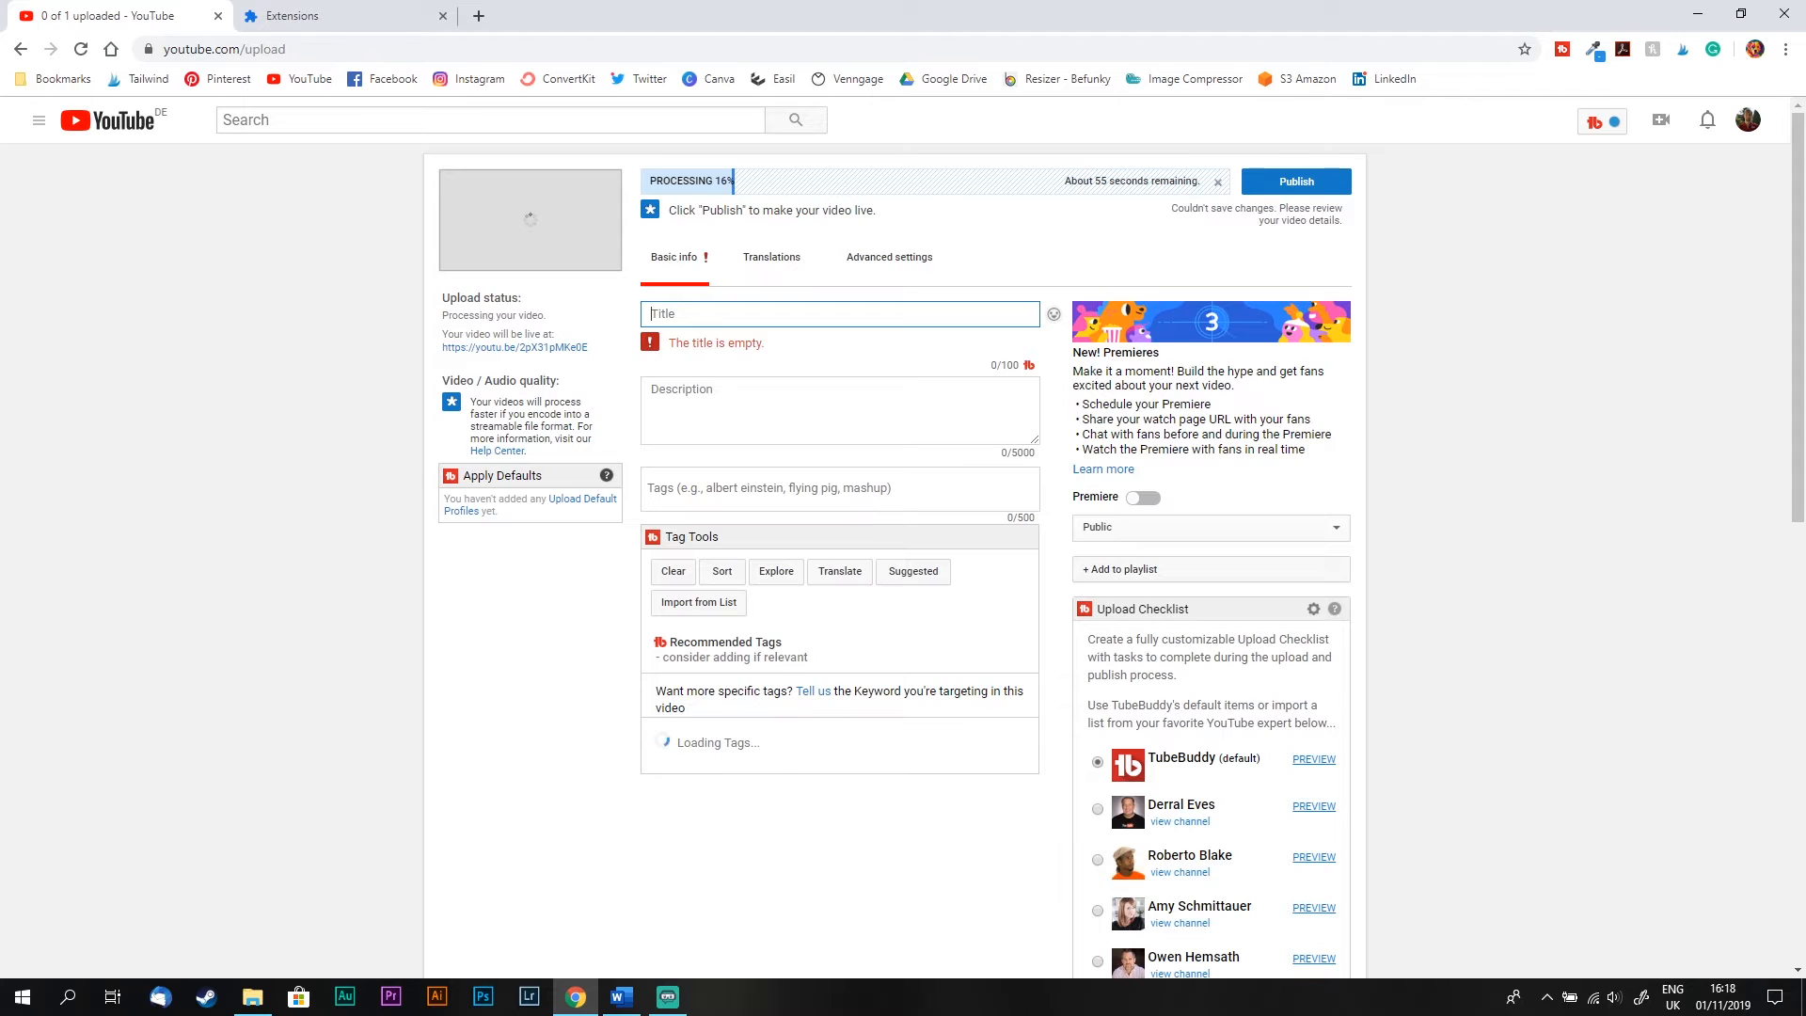
key("alt+Tab")
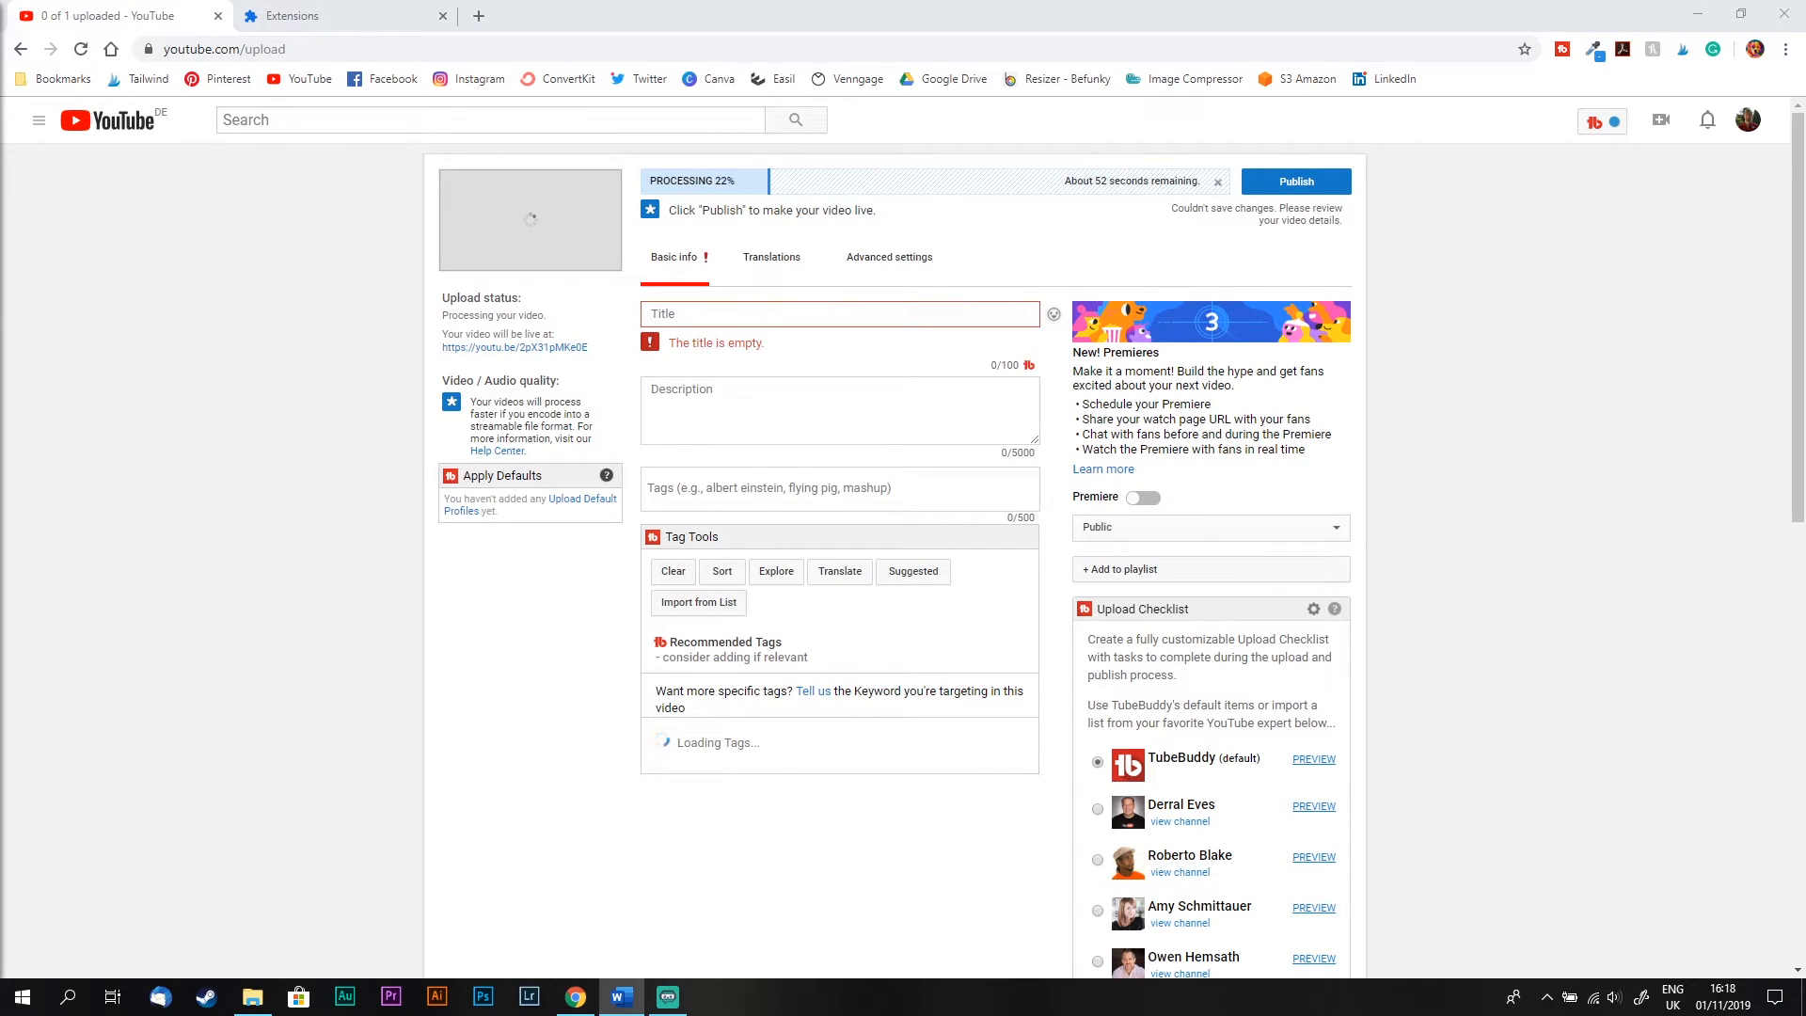
left_click(684, 317)
right_click(684, 317)
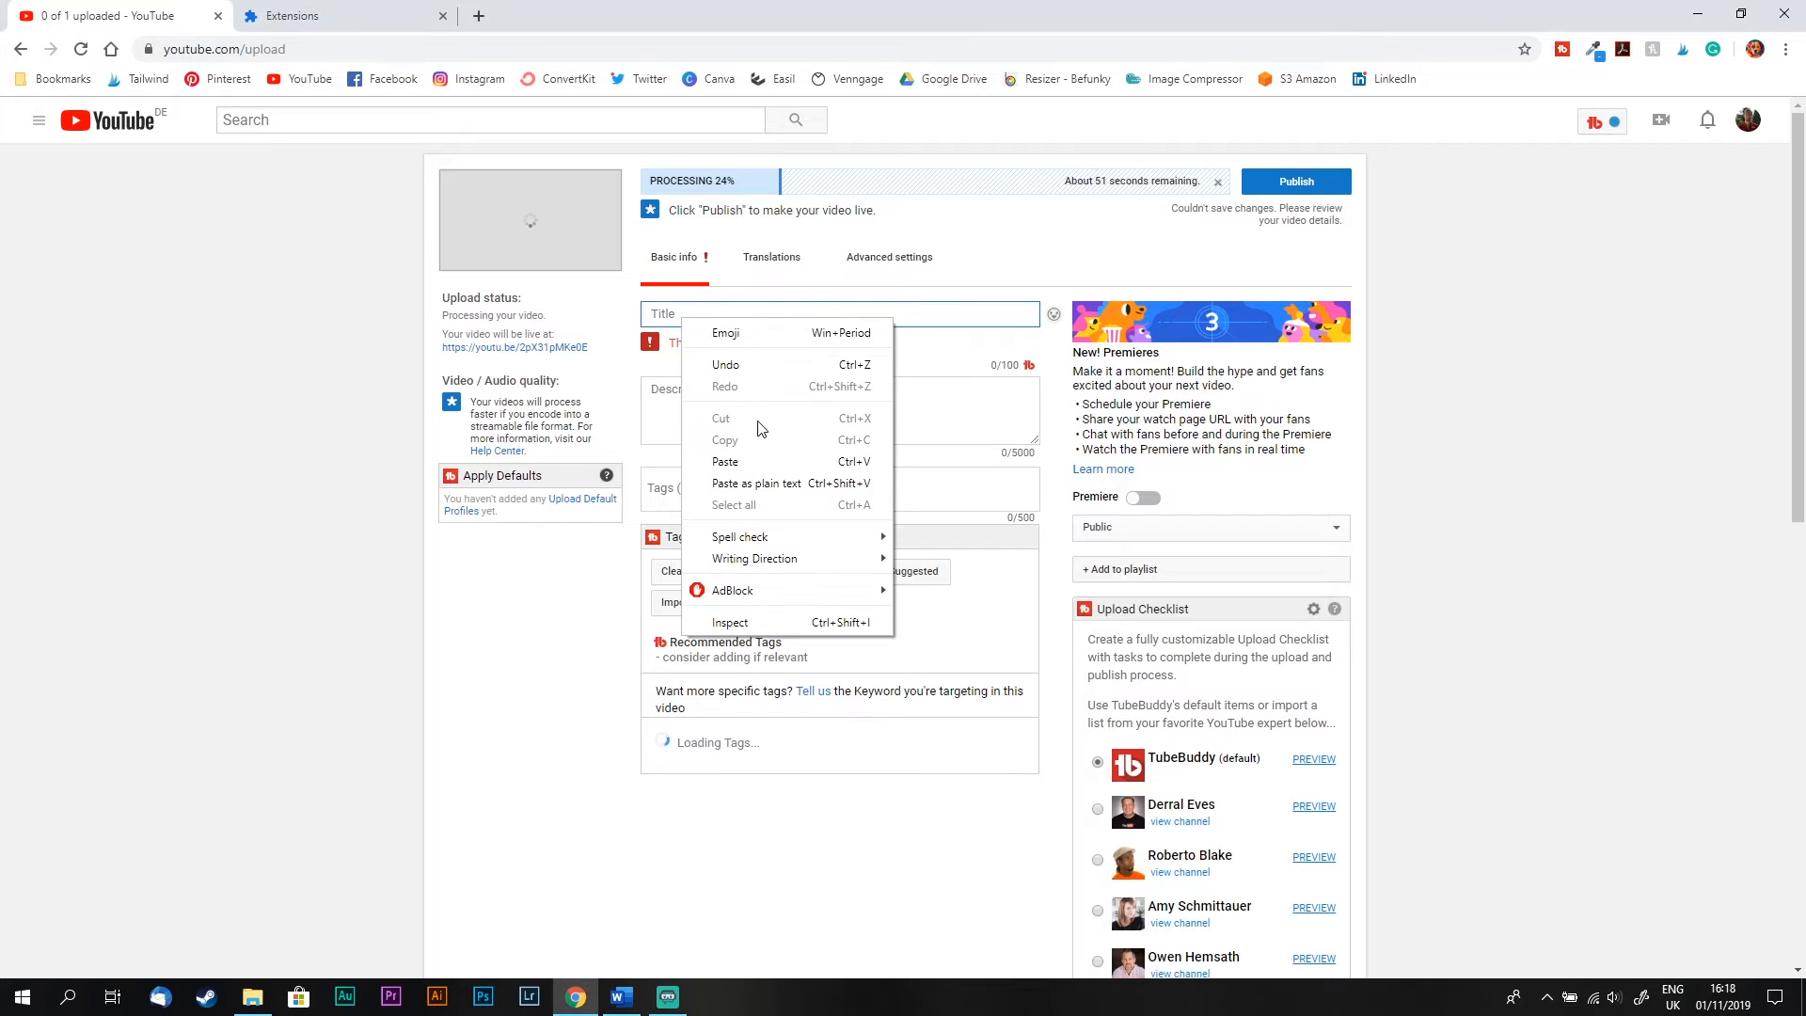
left_click(767, 483)
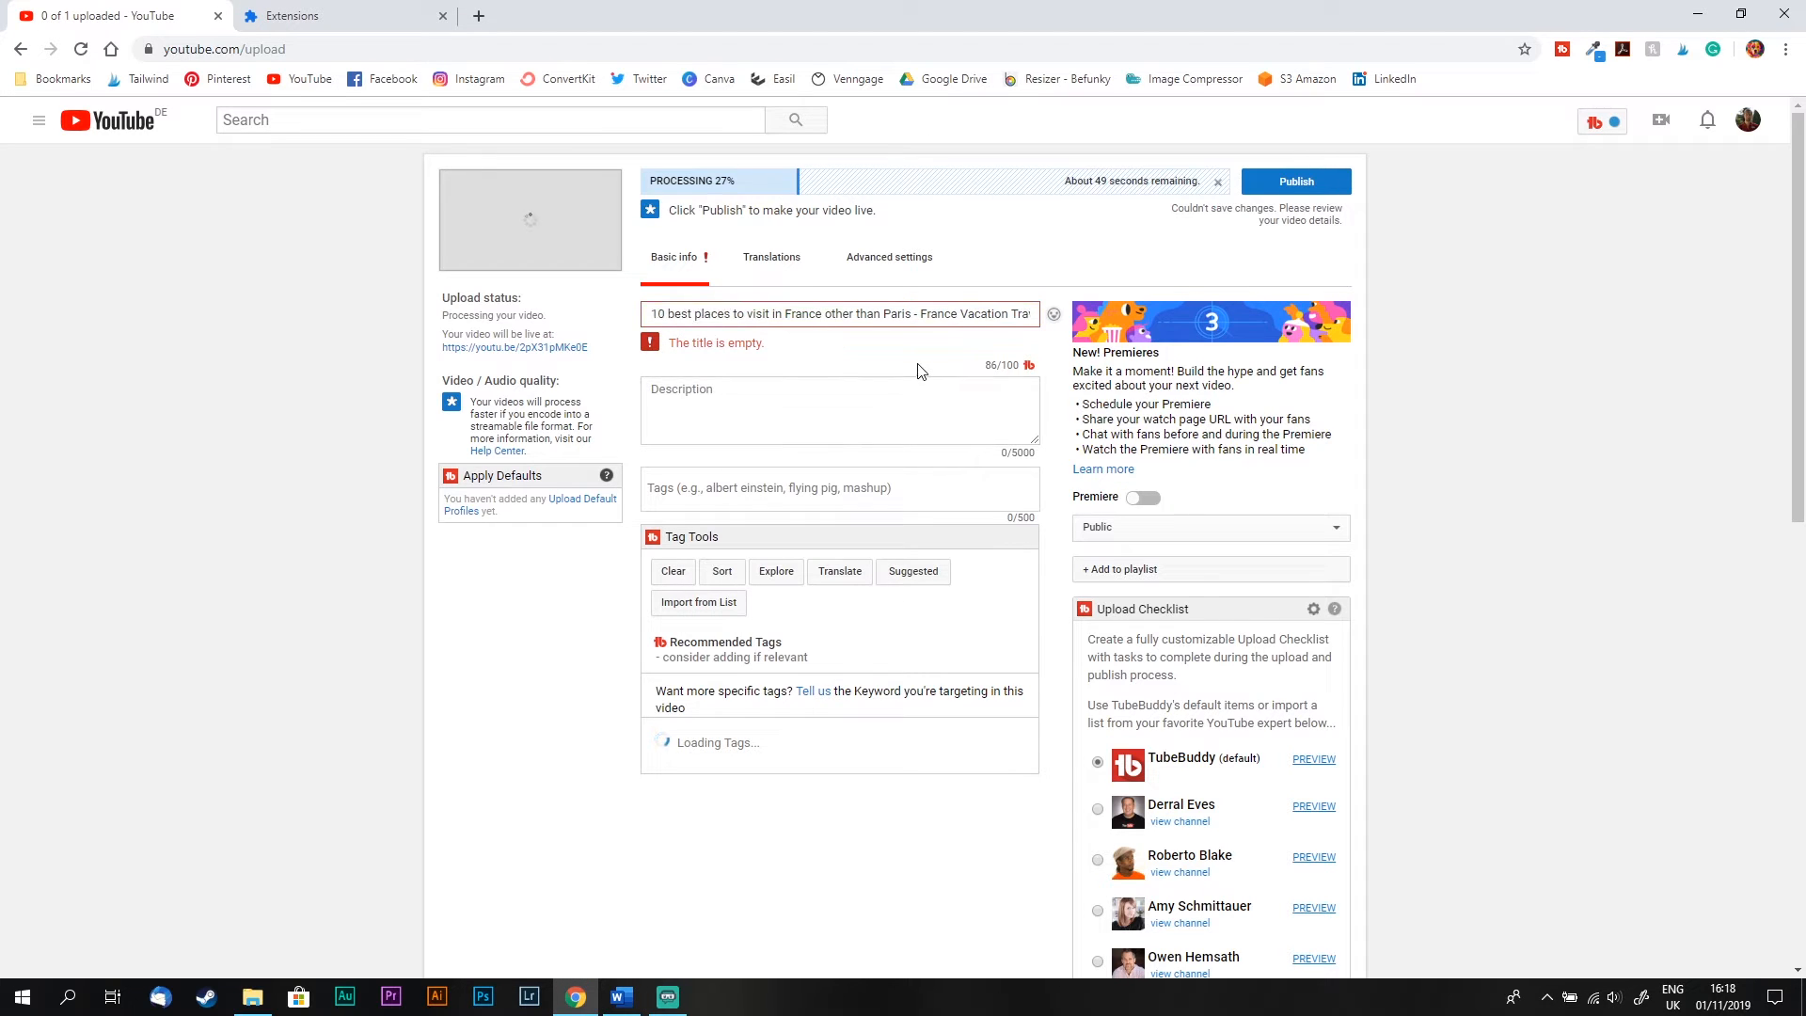
left_click(995, 374)
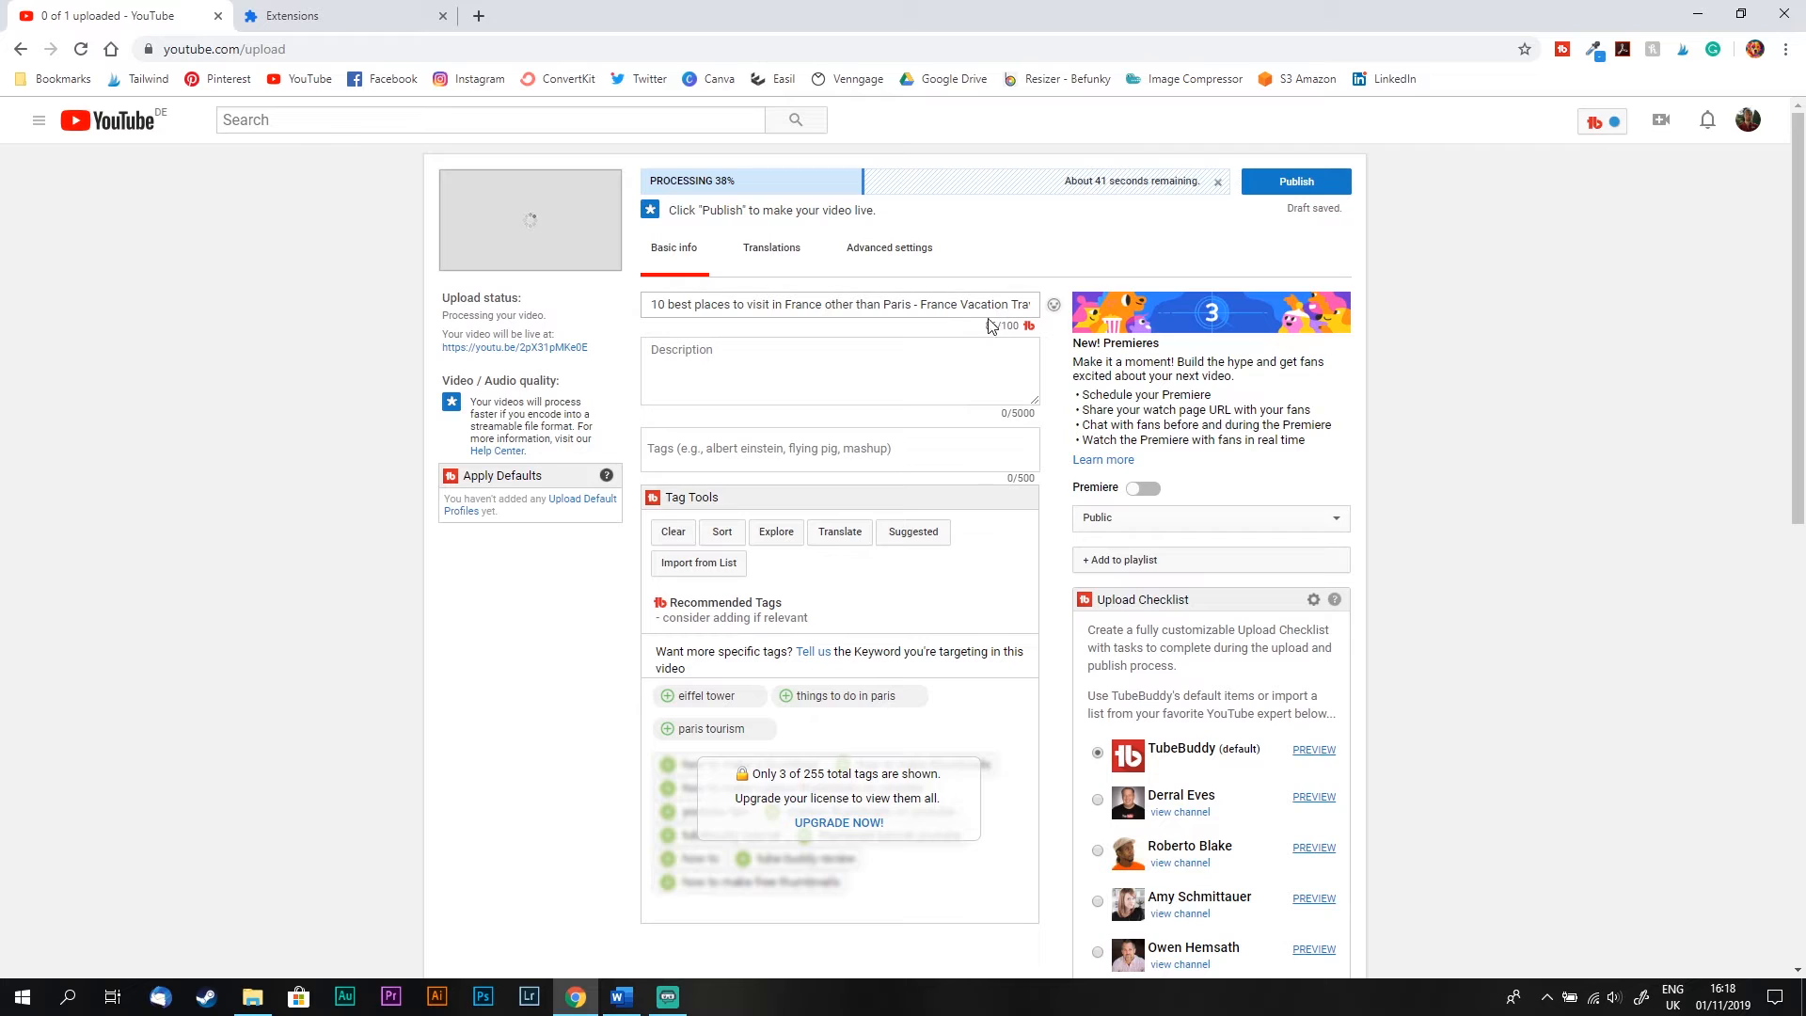
Step: Review the full video title, including the part after the dash and the year at its end
left_click(913, 303)
type("-")
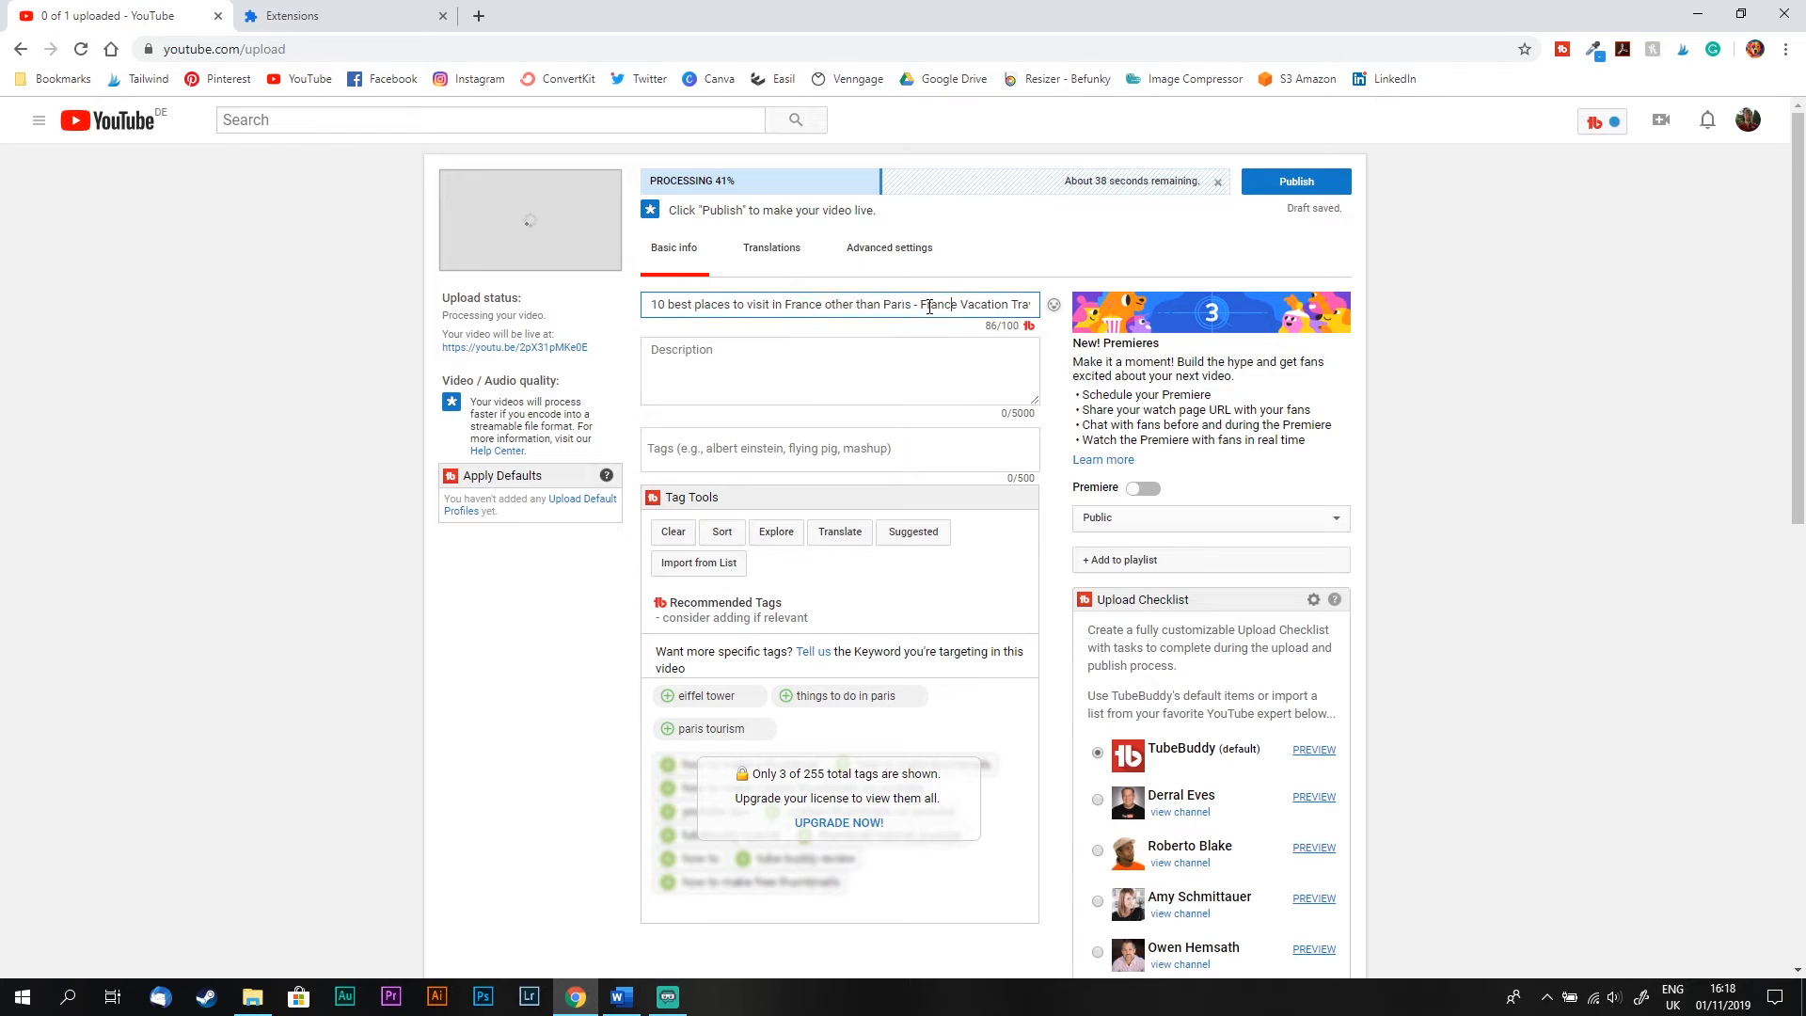
left_click_drag(920, 304, 1093, 323)
left_click(909, 304)
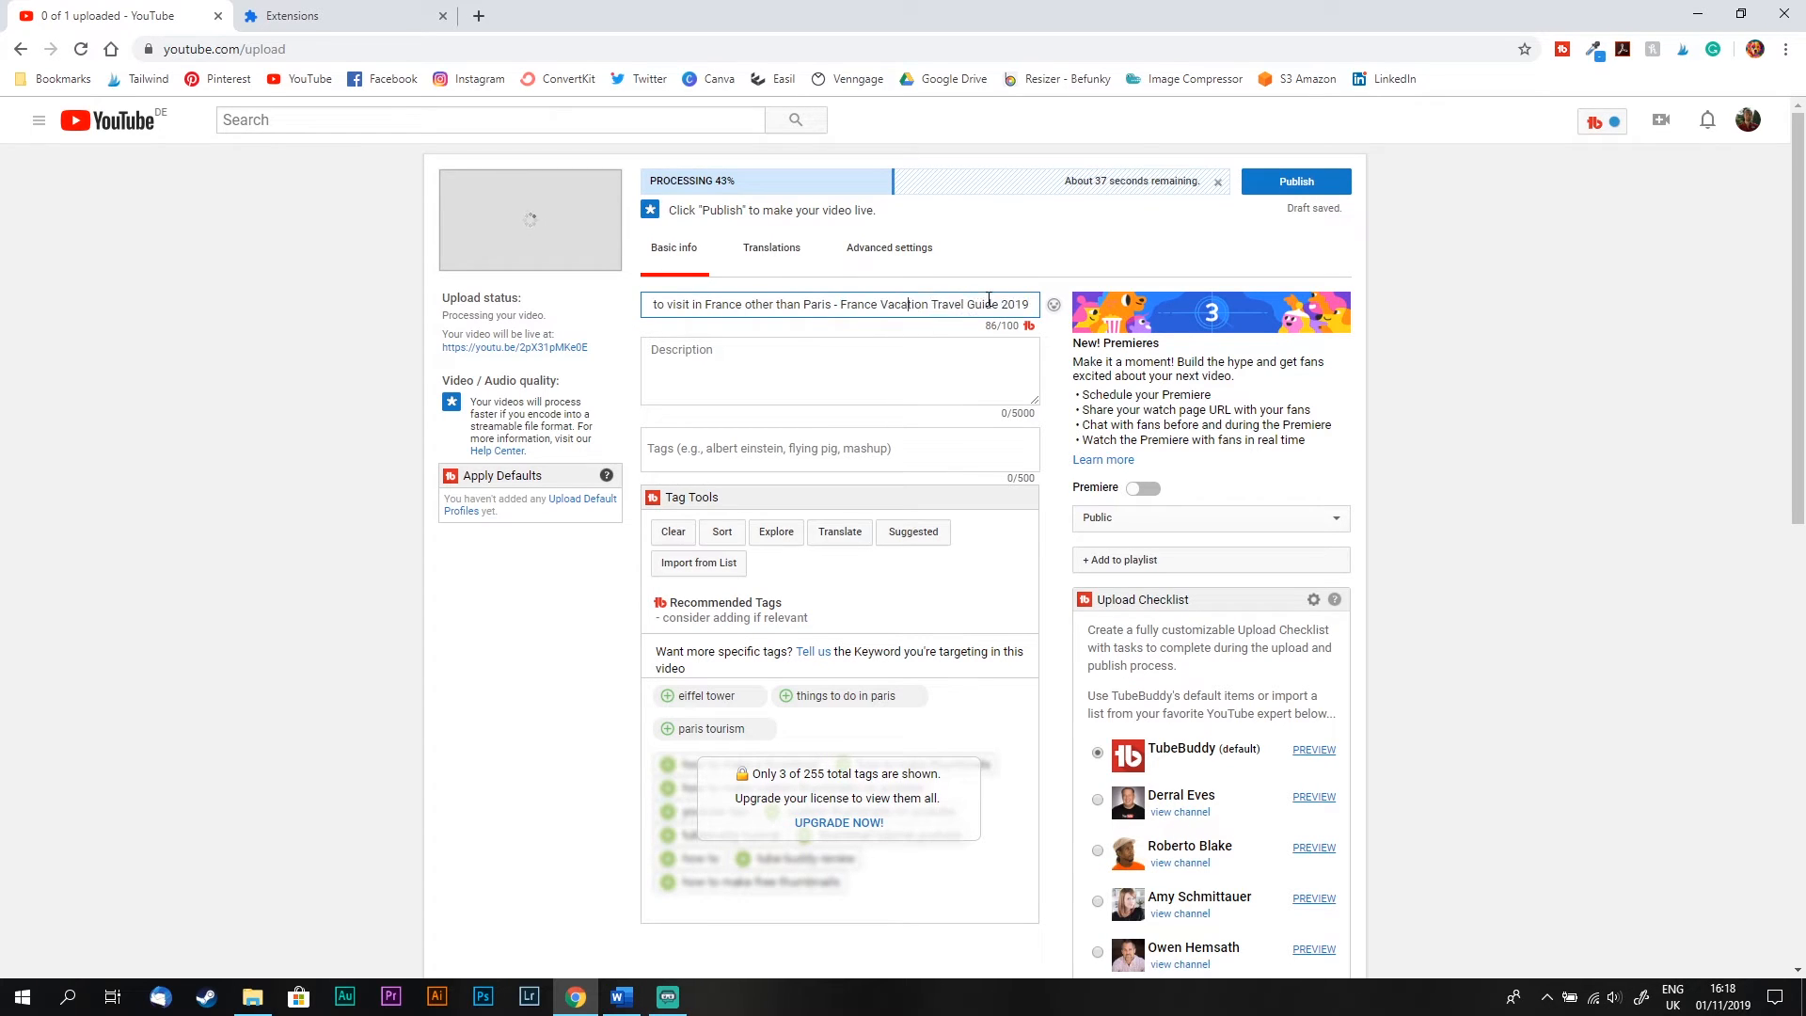
left_click(1011, 304)
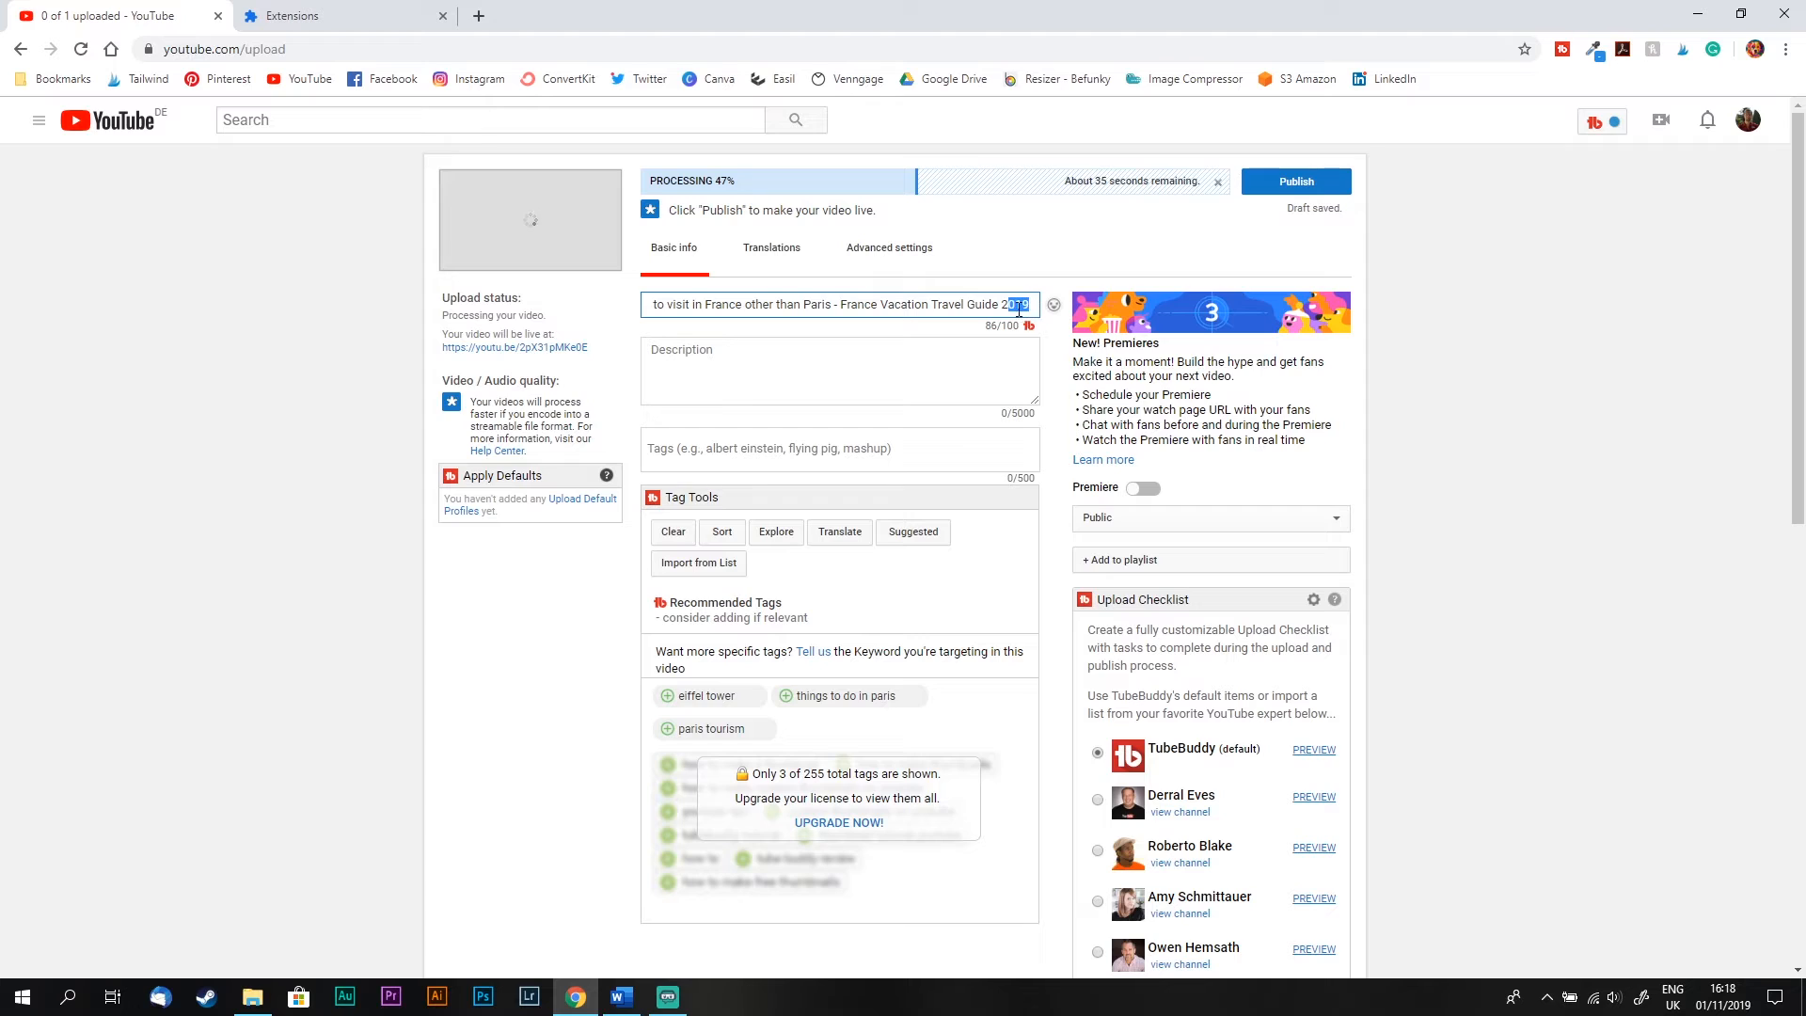
left_click(918, 331)
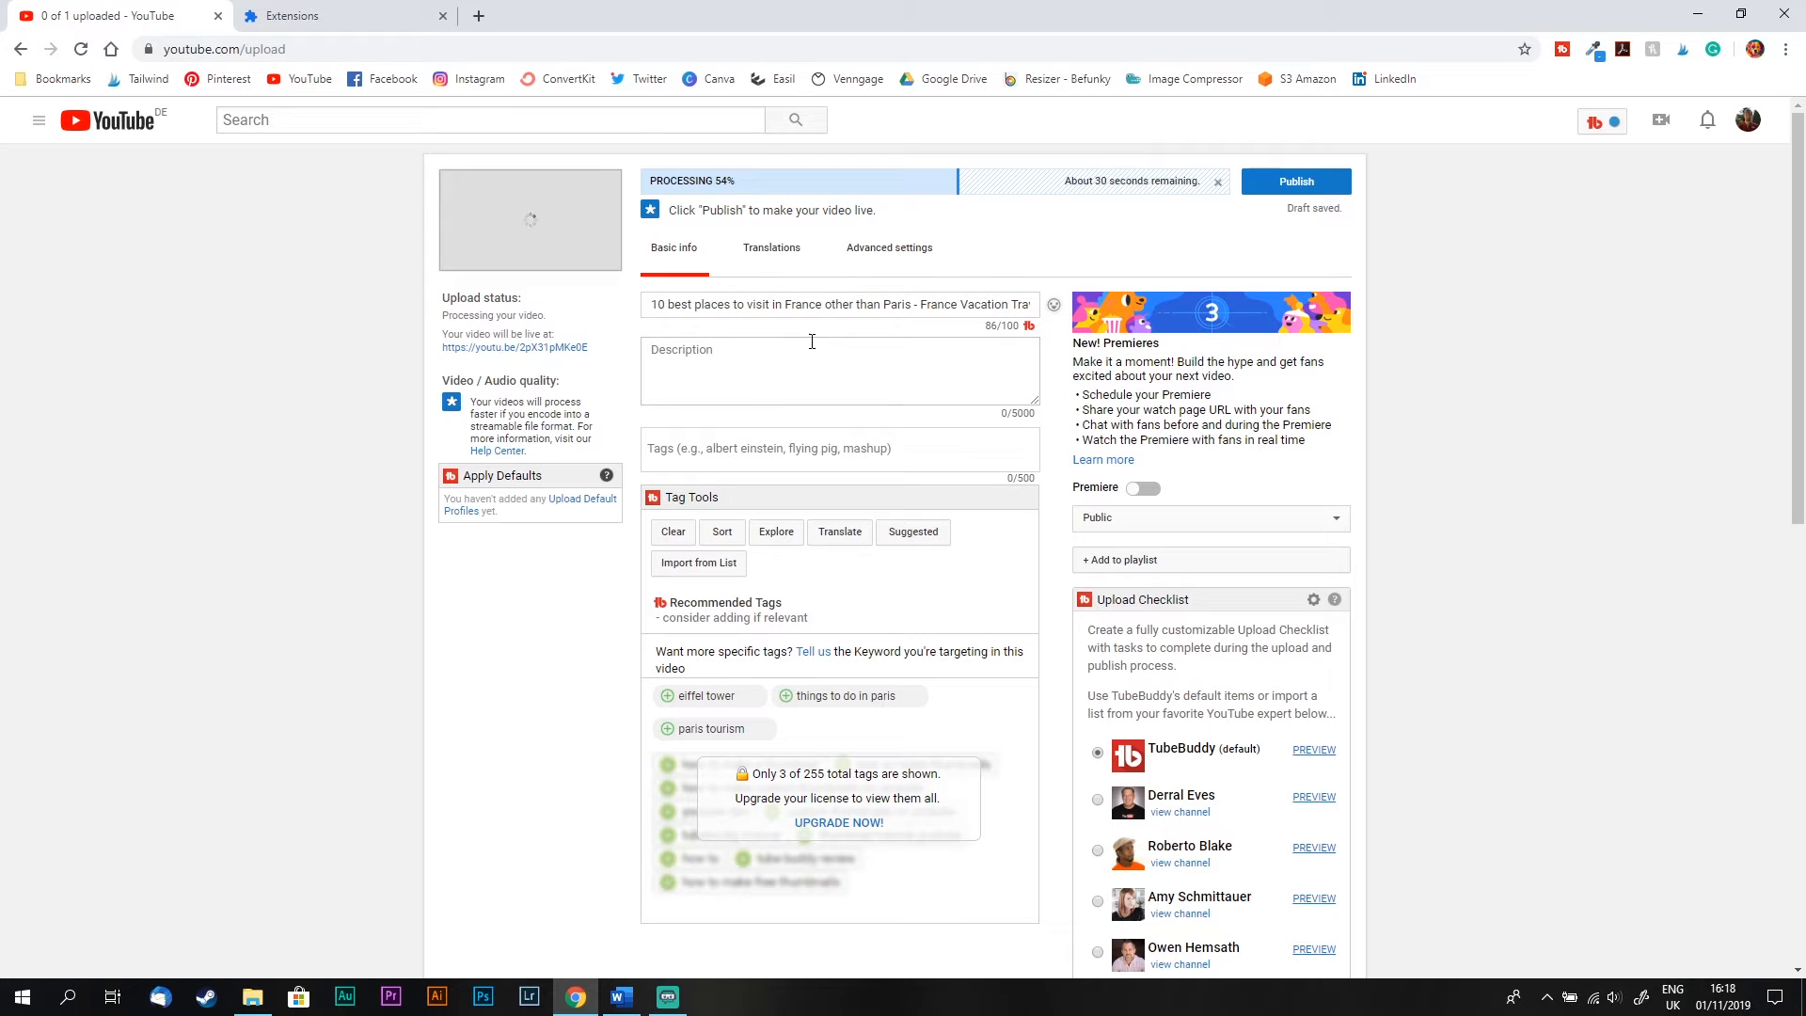
left_click(1014, 306)
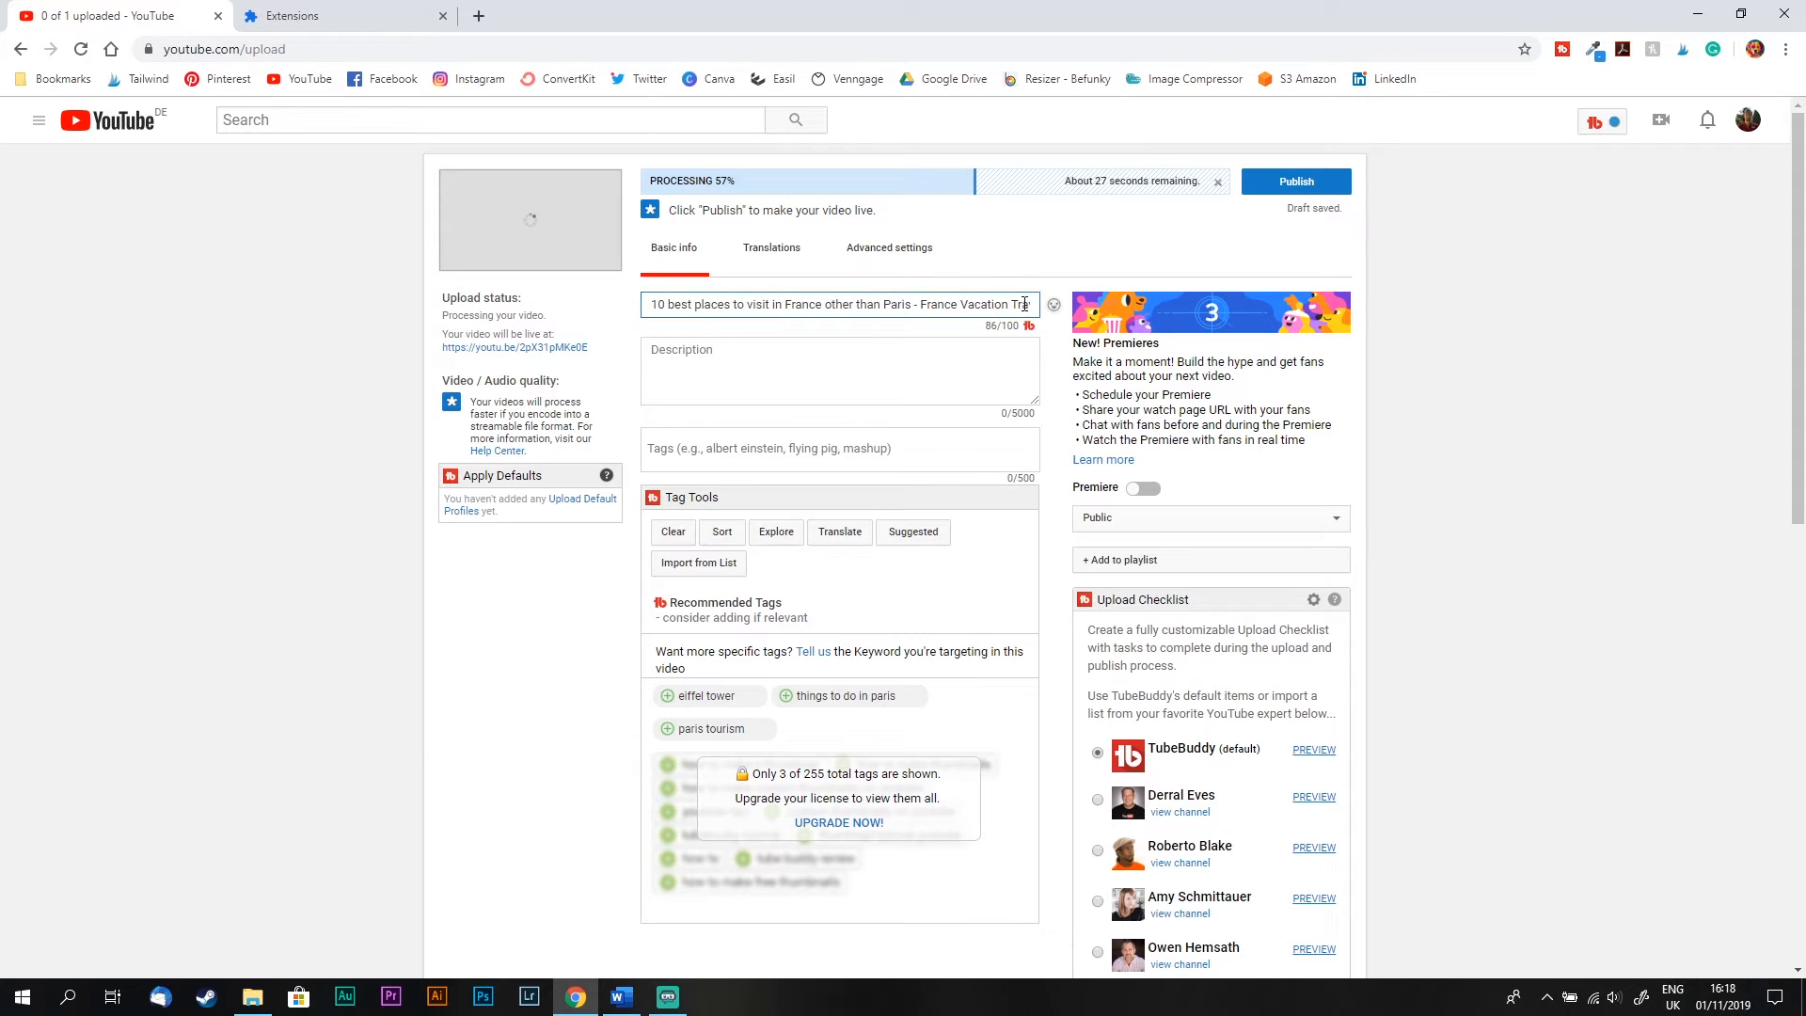
key("End")
key("Home")
Step: Paste the prepared text from Word, beginning "Discover the 10 best places to visit in France", as the video description
left_click(872, 393)
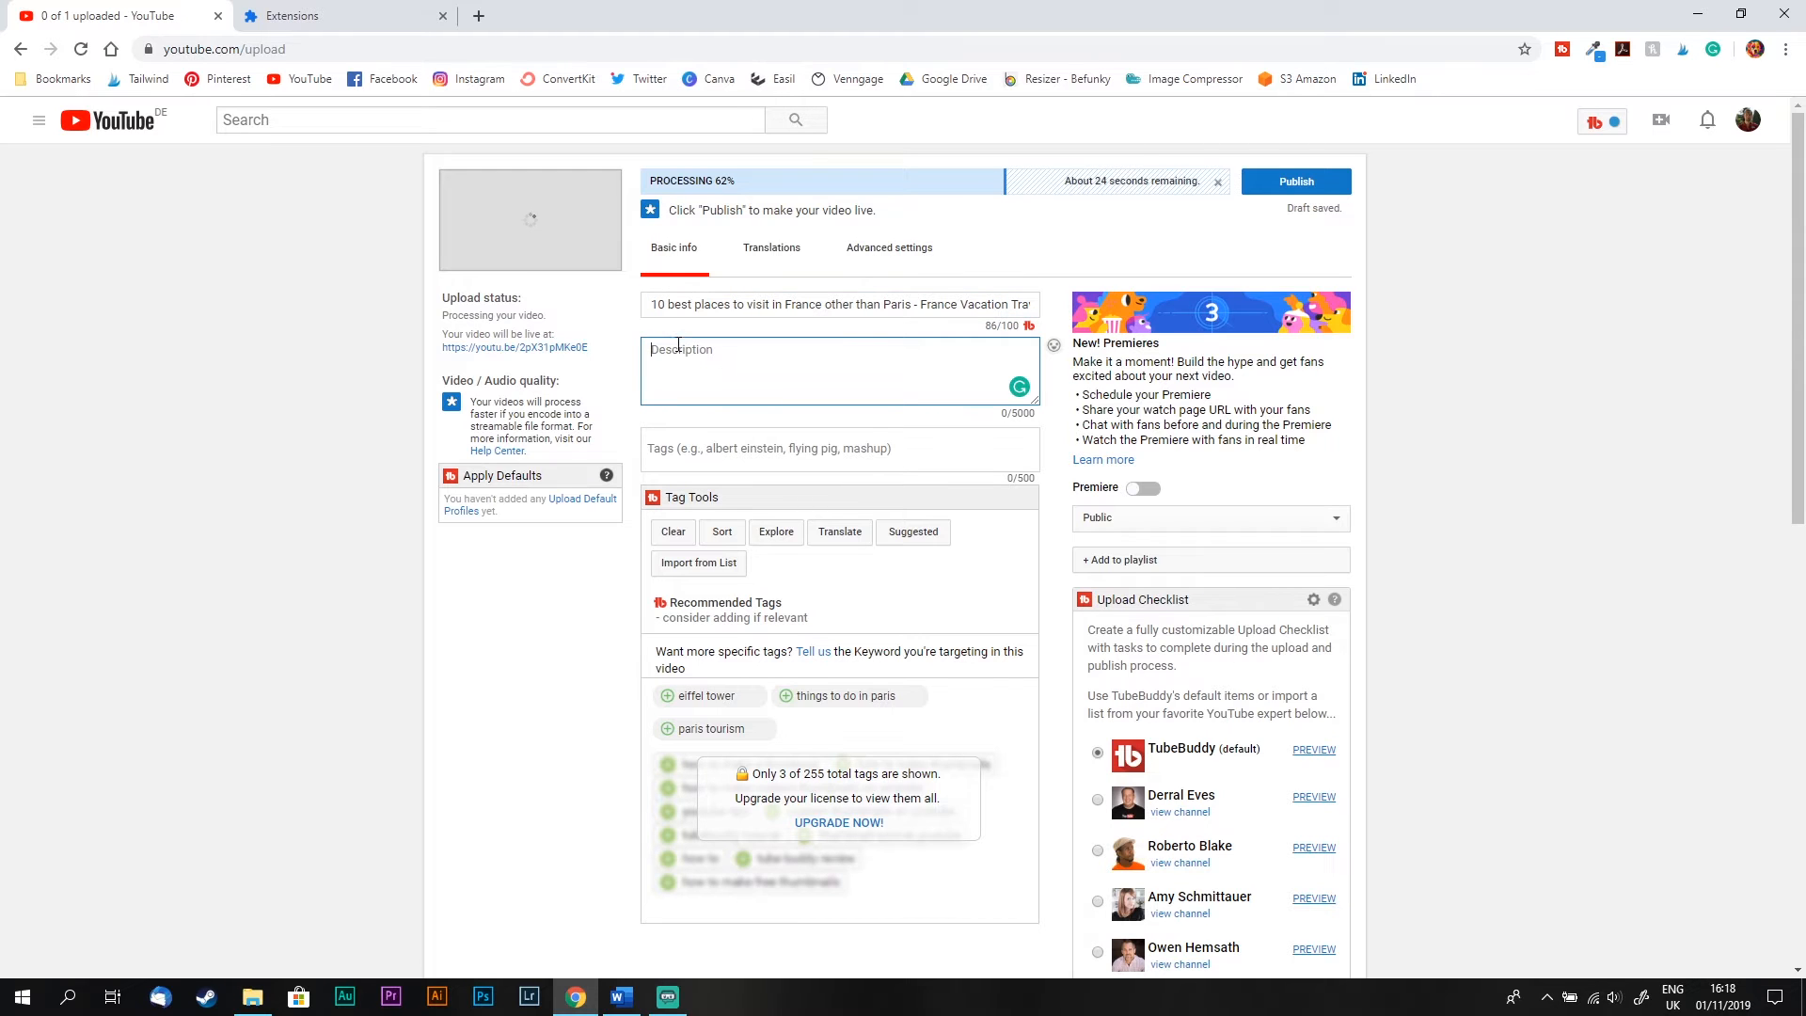
key("alt+Tab")
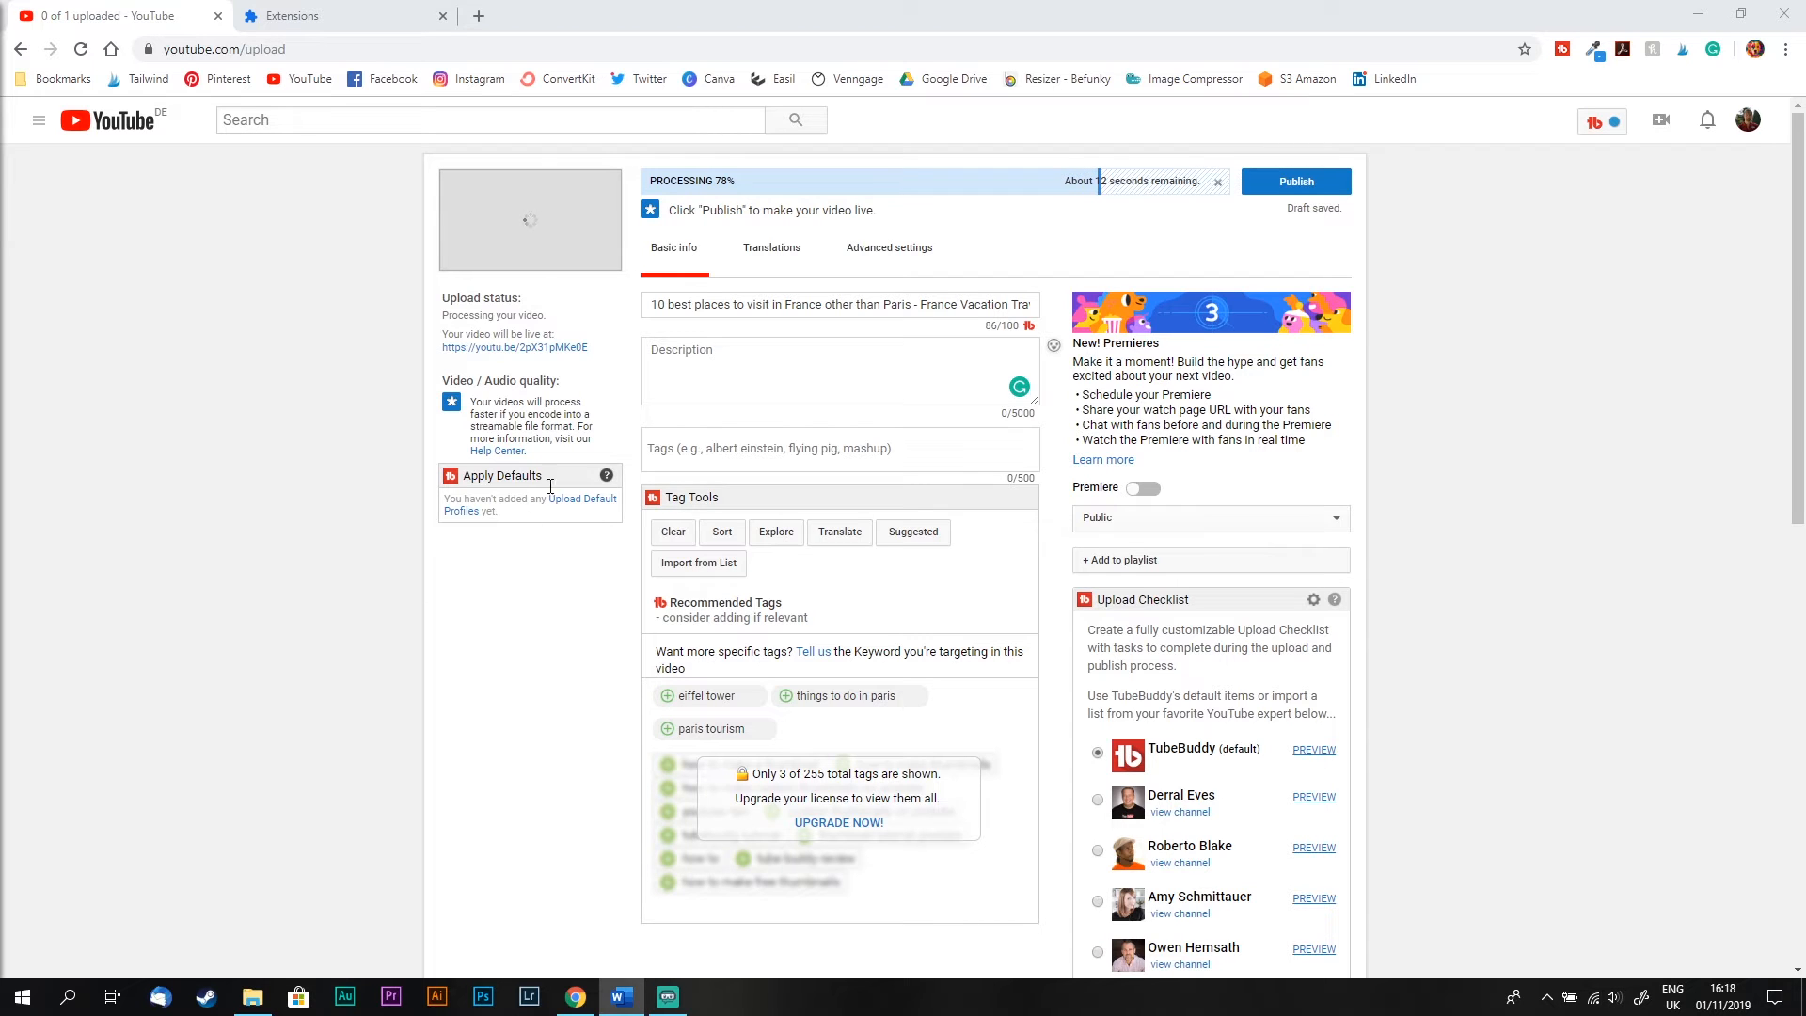
left_click(693, 367)
right_click(679, 365)
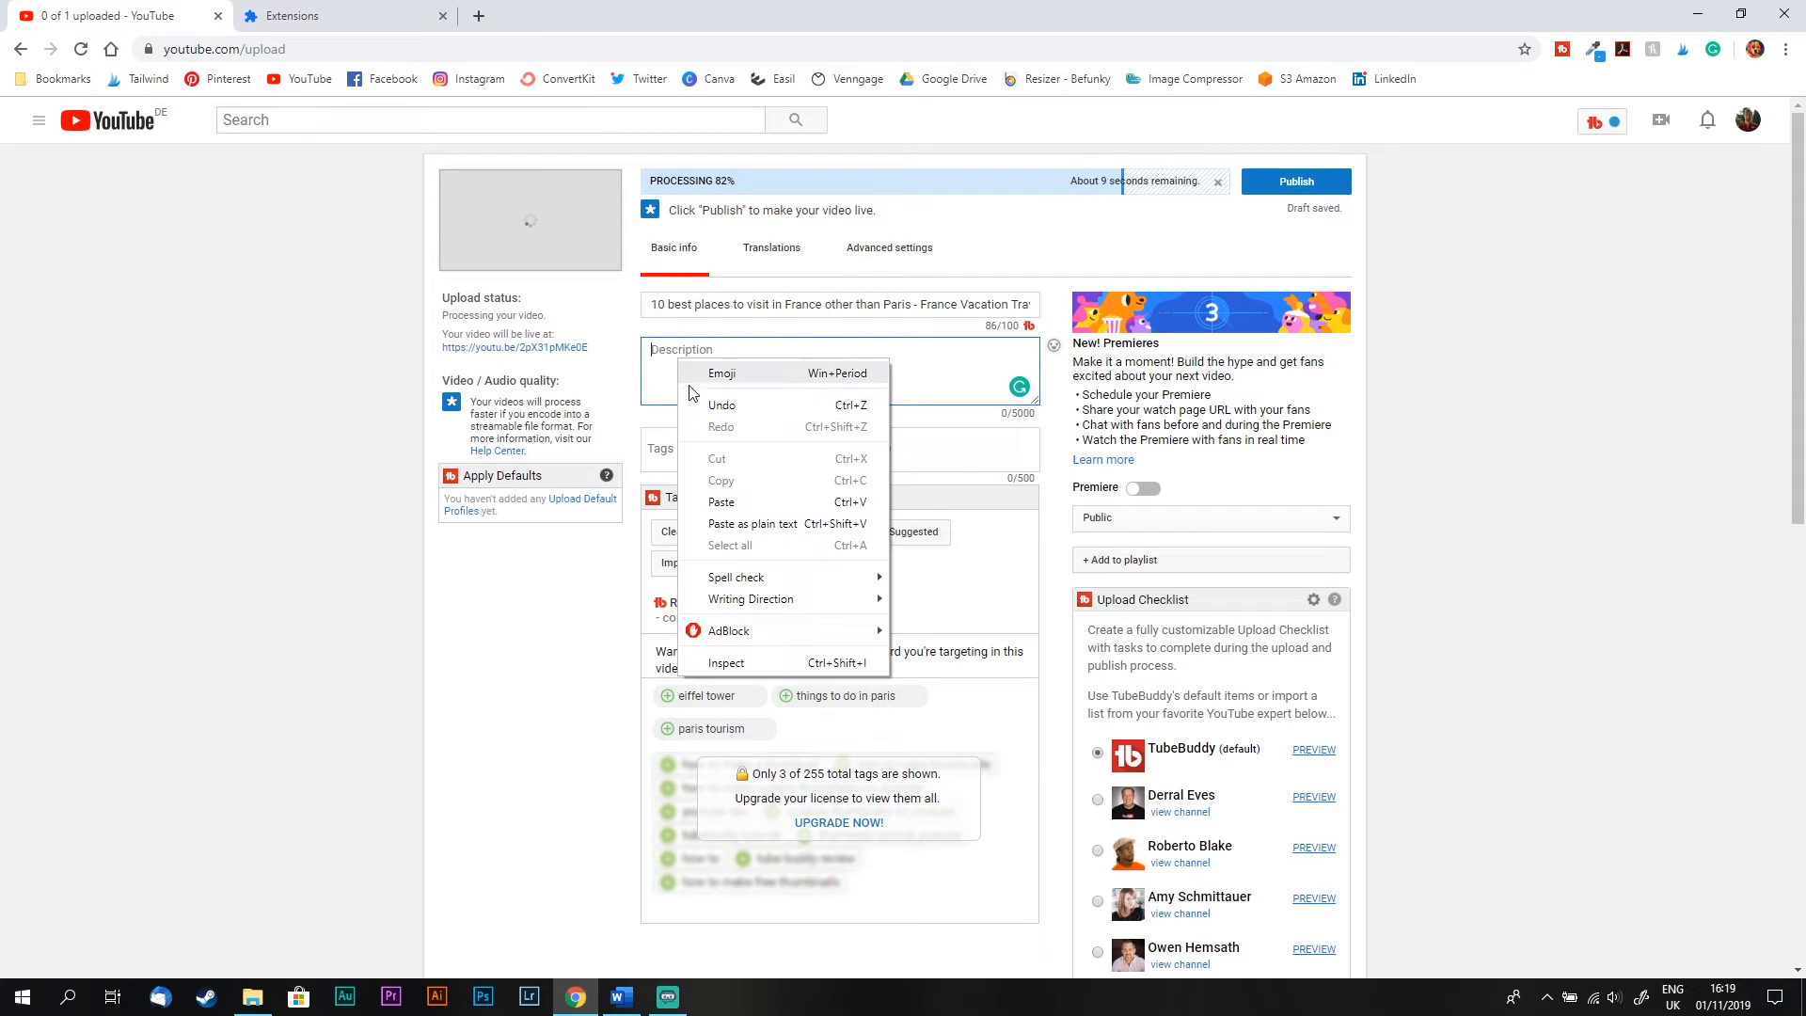
left_click(720, 511)
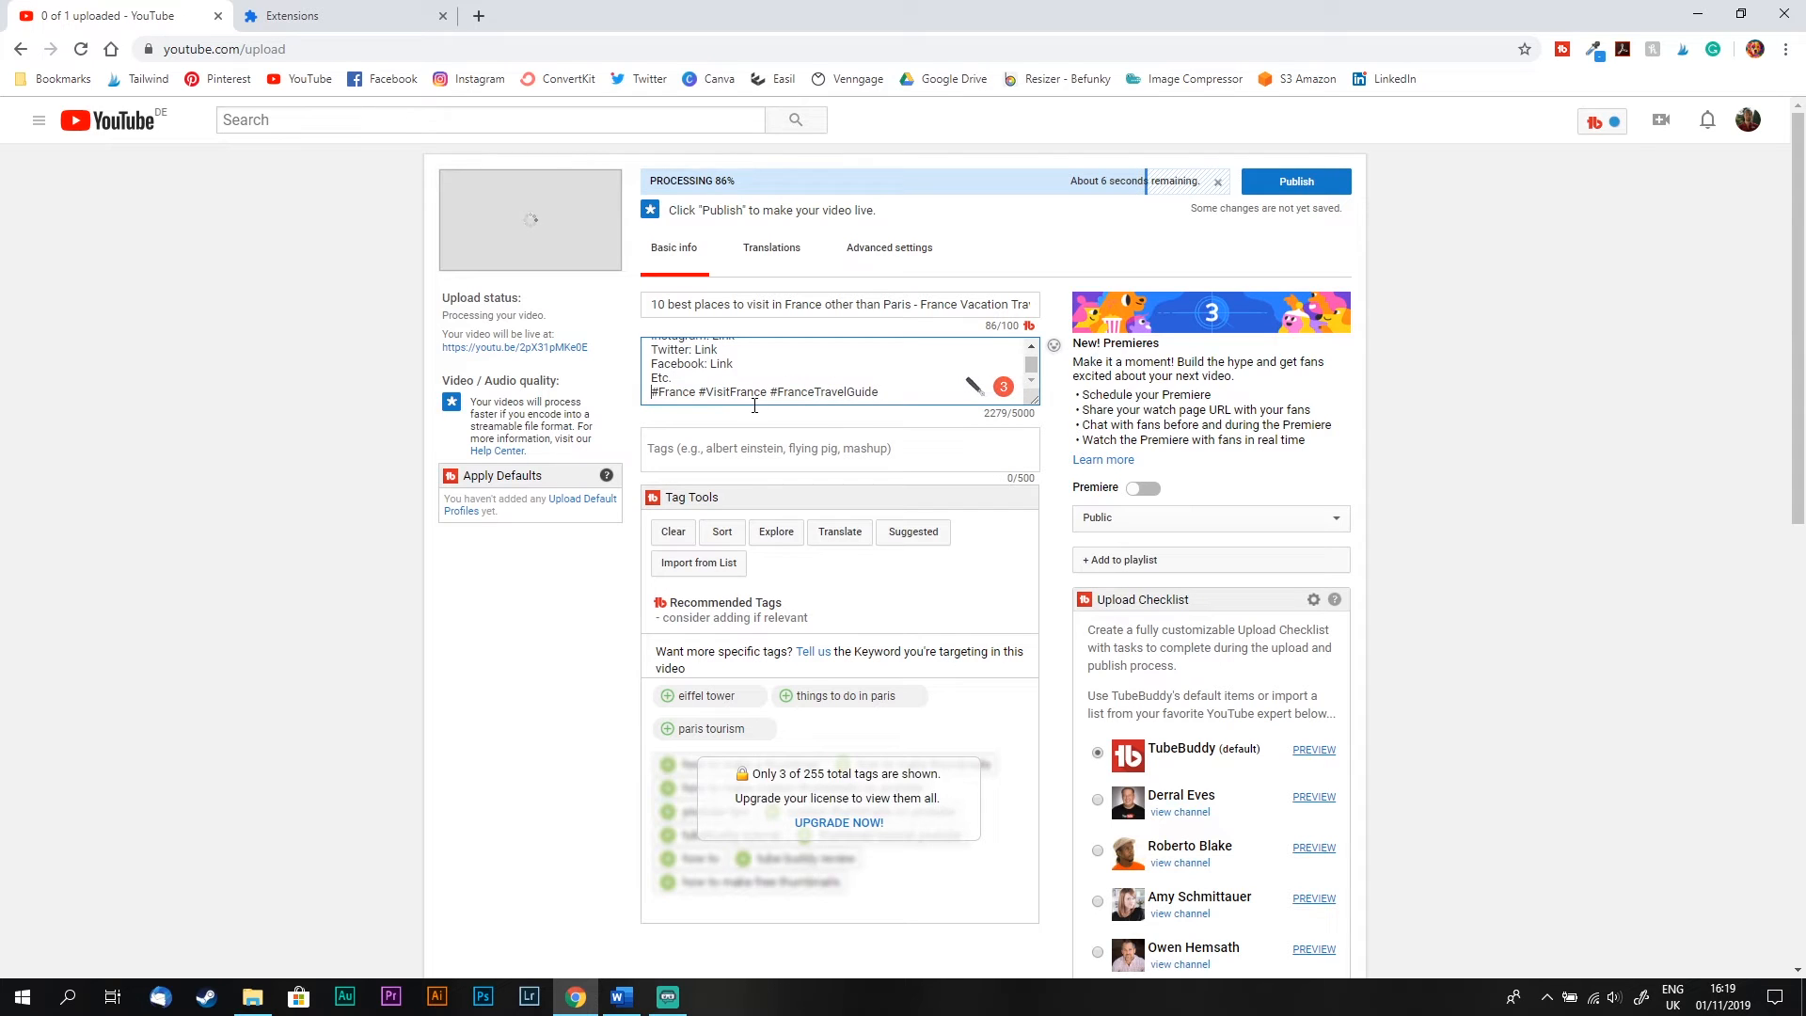
Step: Delete the "Etc." line from the description and leave a blank line between the Facebook link and the hashtags
key("Return")
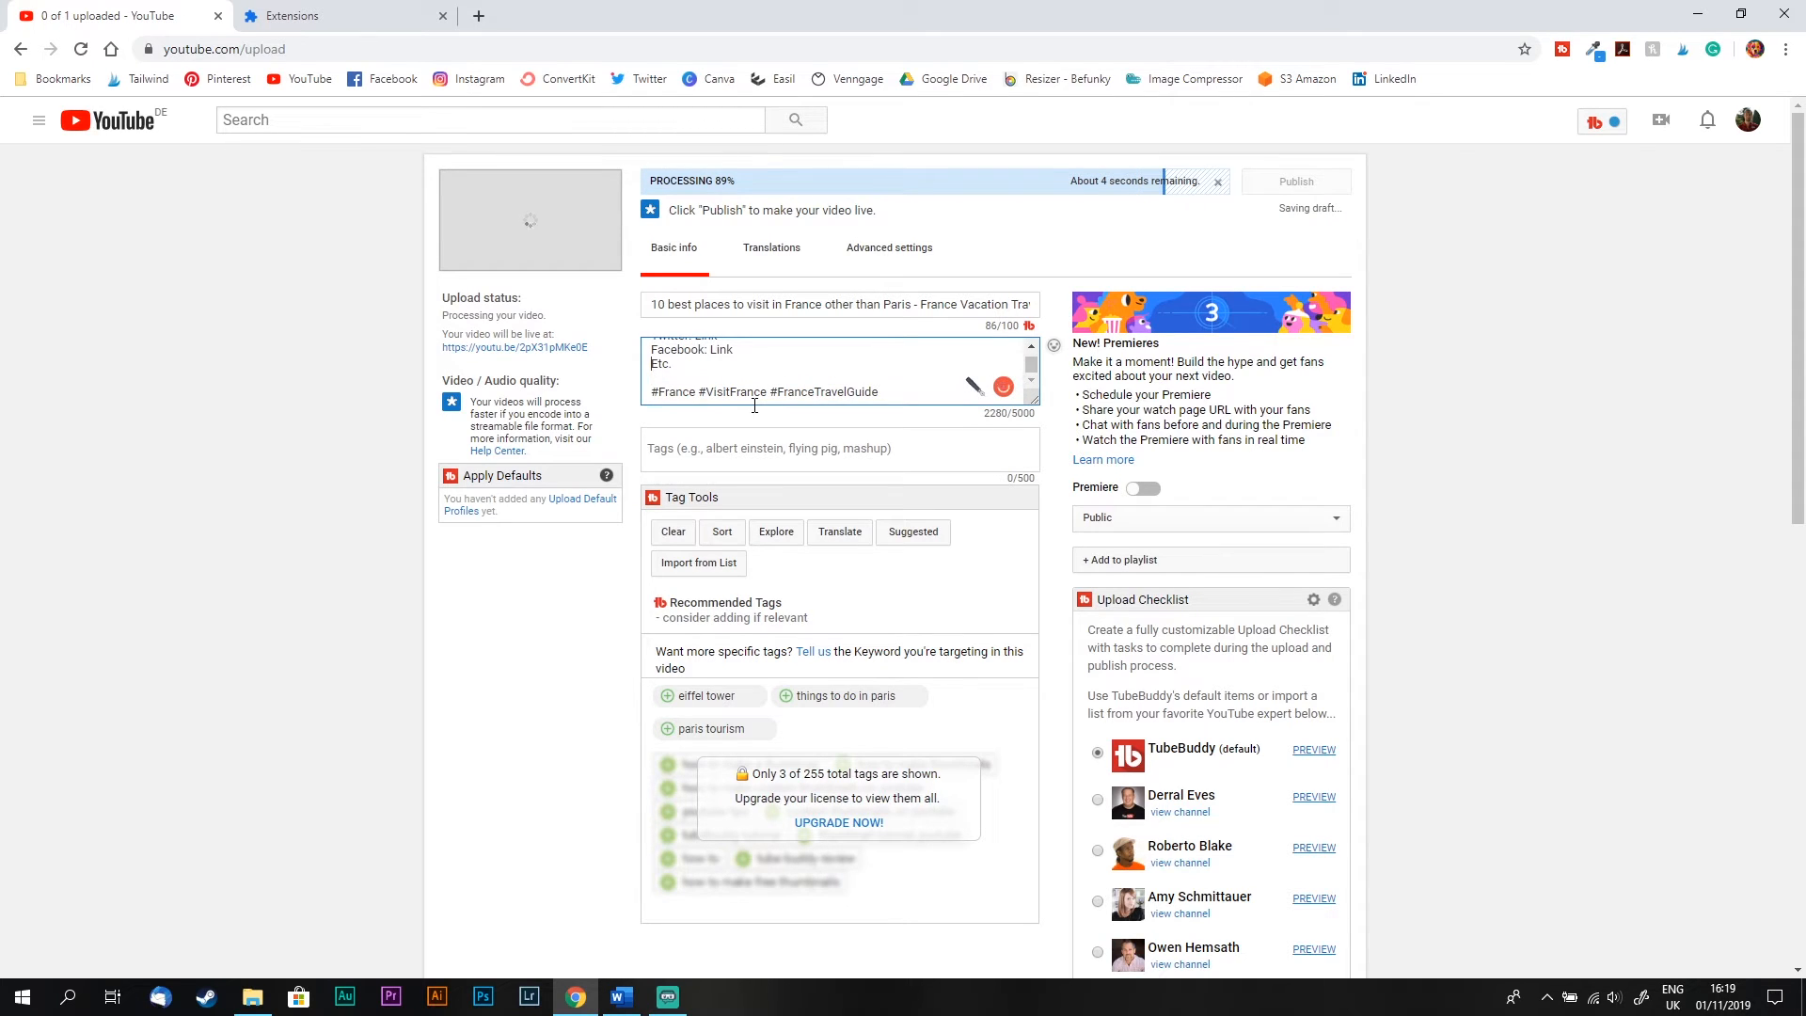
key("BackSpace")
key("BackSpace")
key("BackSpace")
key("BackSpace")
key("BackSpace")
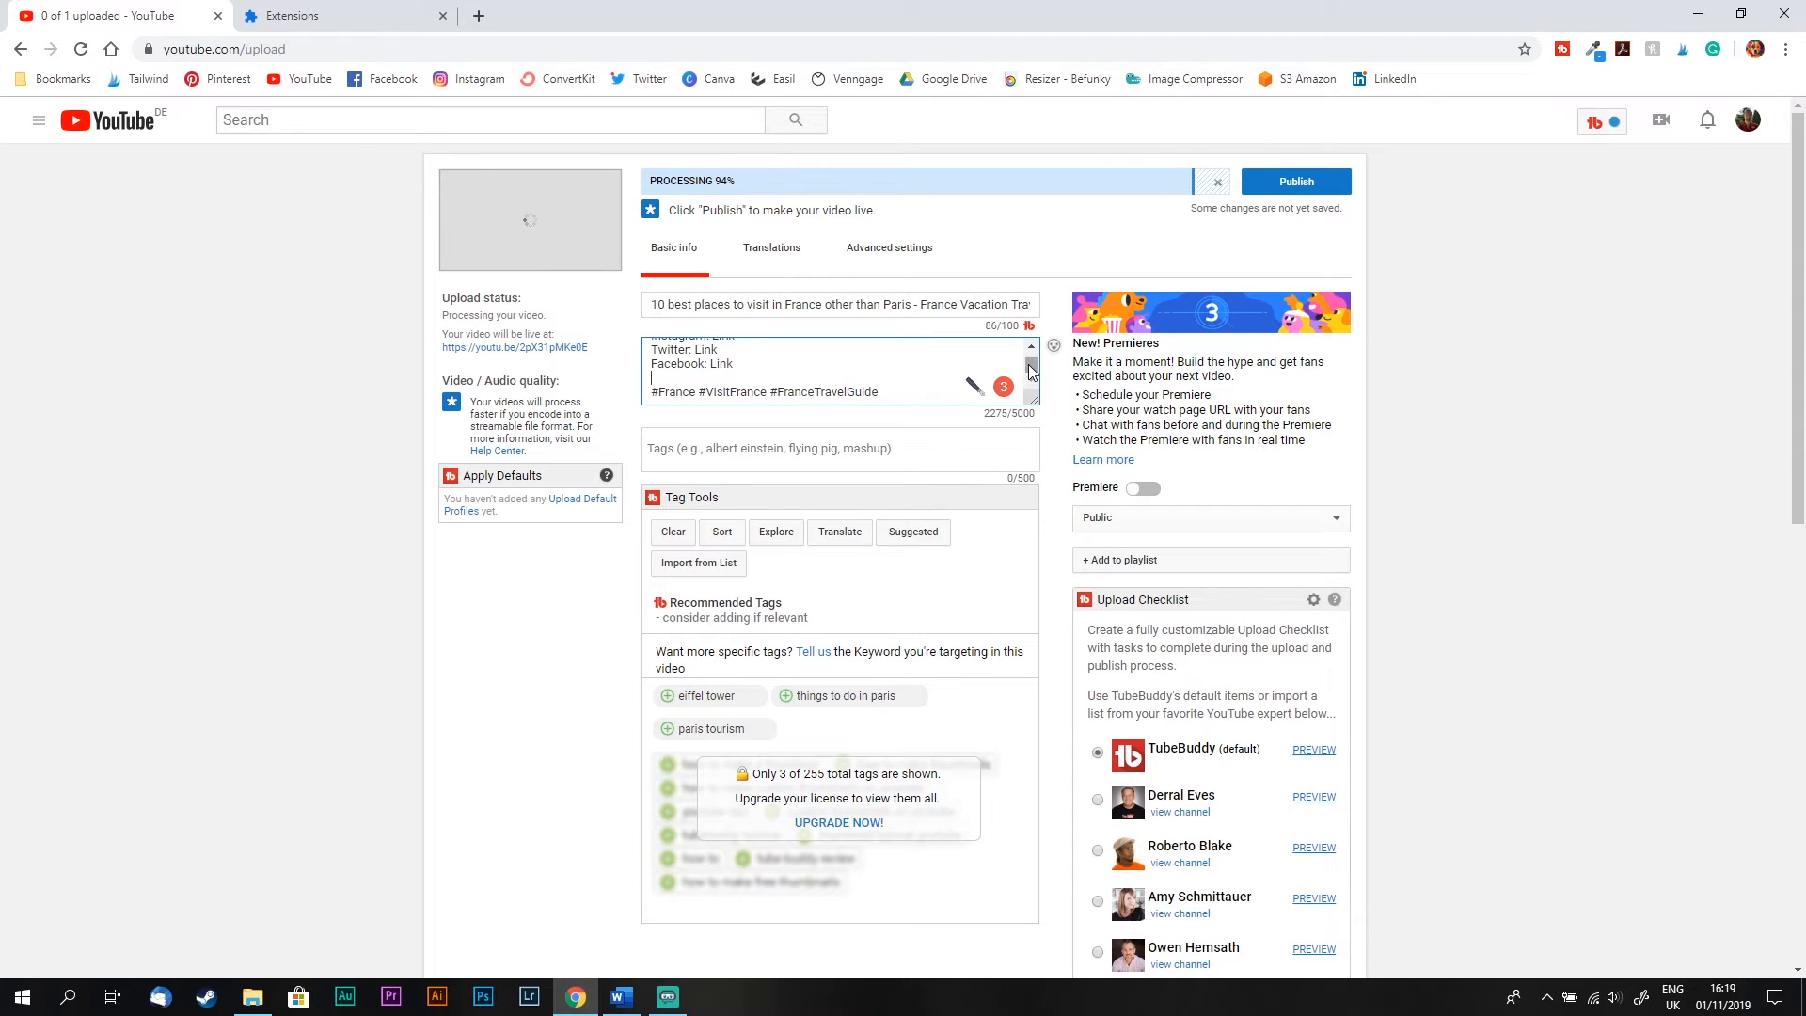
Step: Start a new paragraph in the description before "There are plenty of amazing attractions"
left_click_drag(1032, 366, 1043, 351)
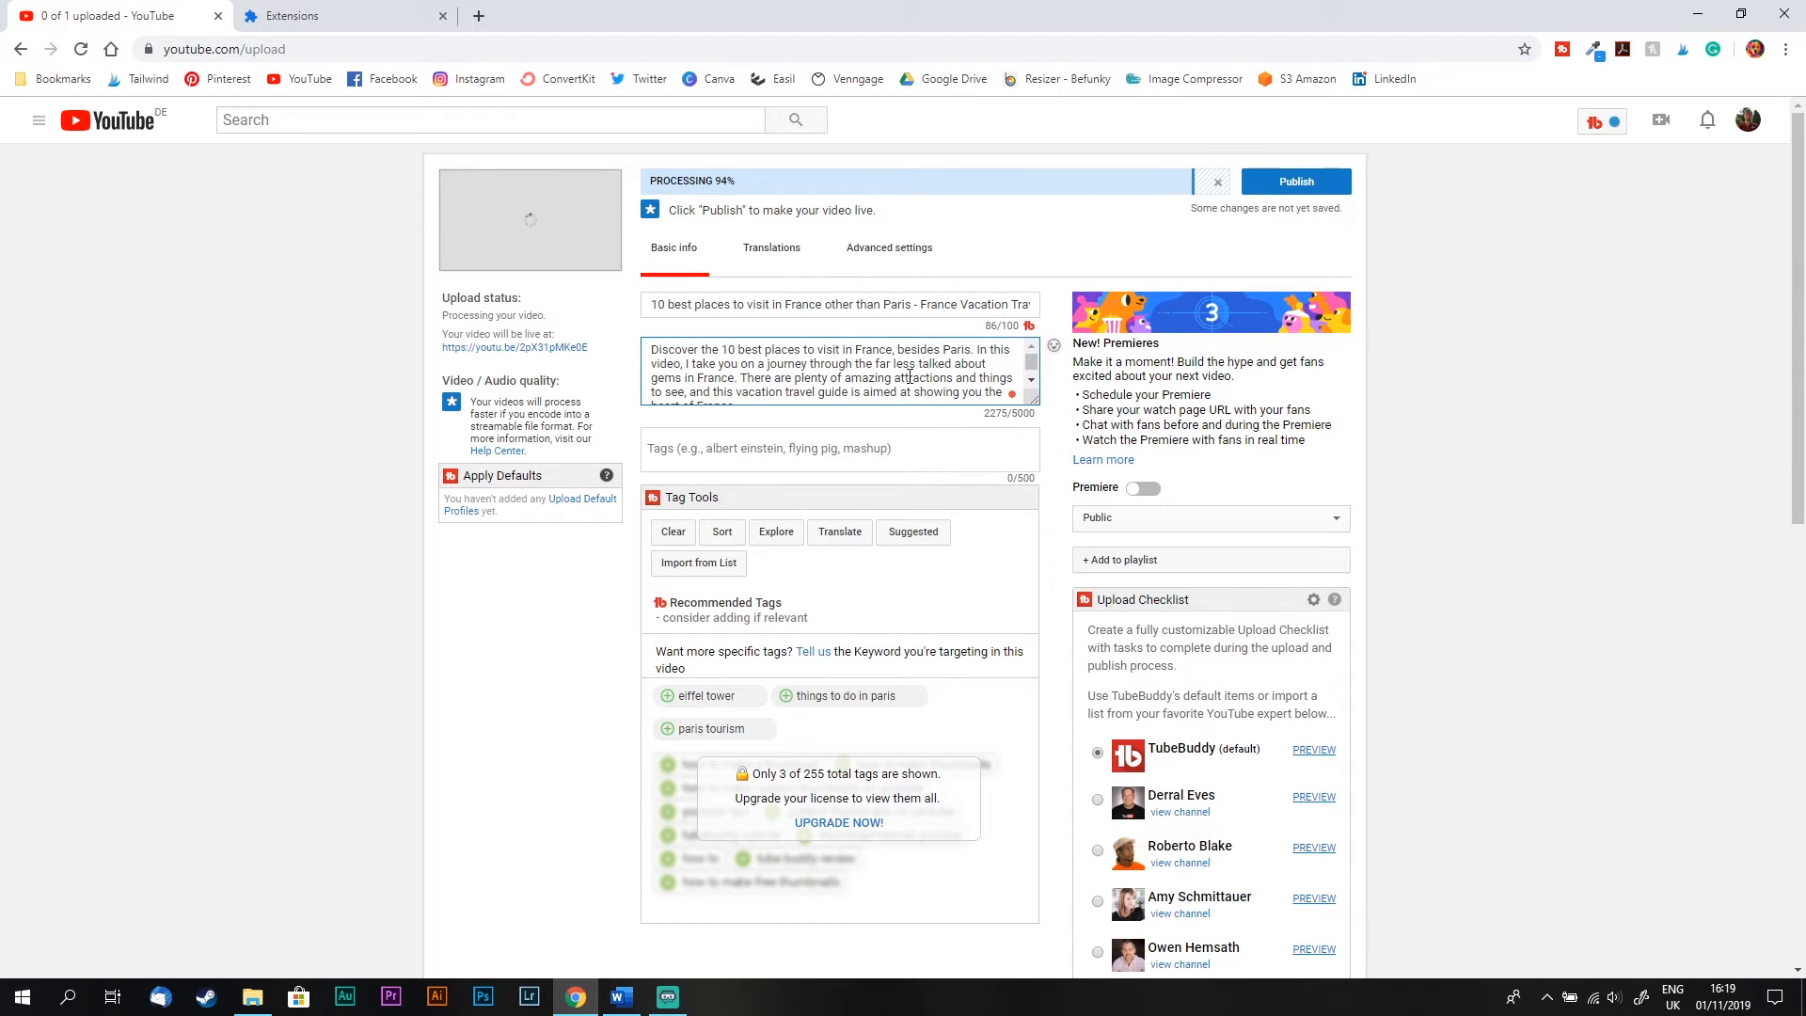
left_click_drag(1035, 414, 994, 420)
left_click(994, 420)
key("Return")
key("Return")
Step: Replace the "Link to Video..." placeholder in the description with youtube.com
key("Down")
key("Down")
key("Down")
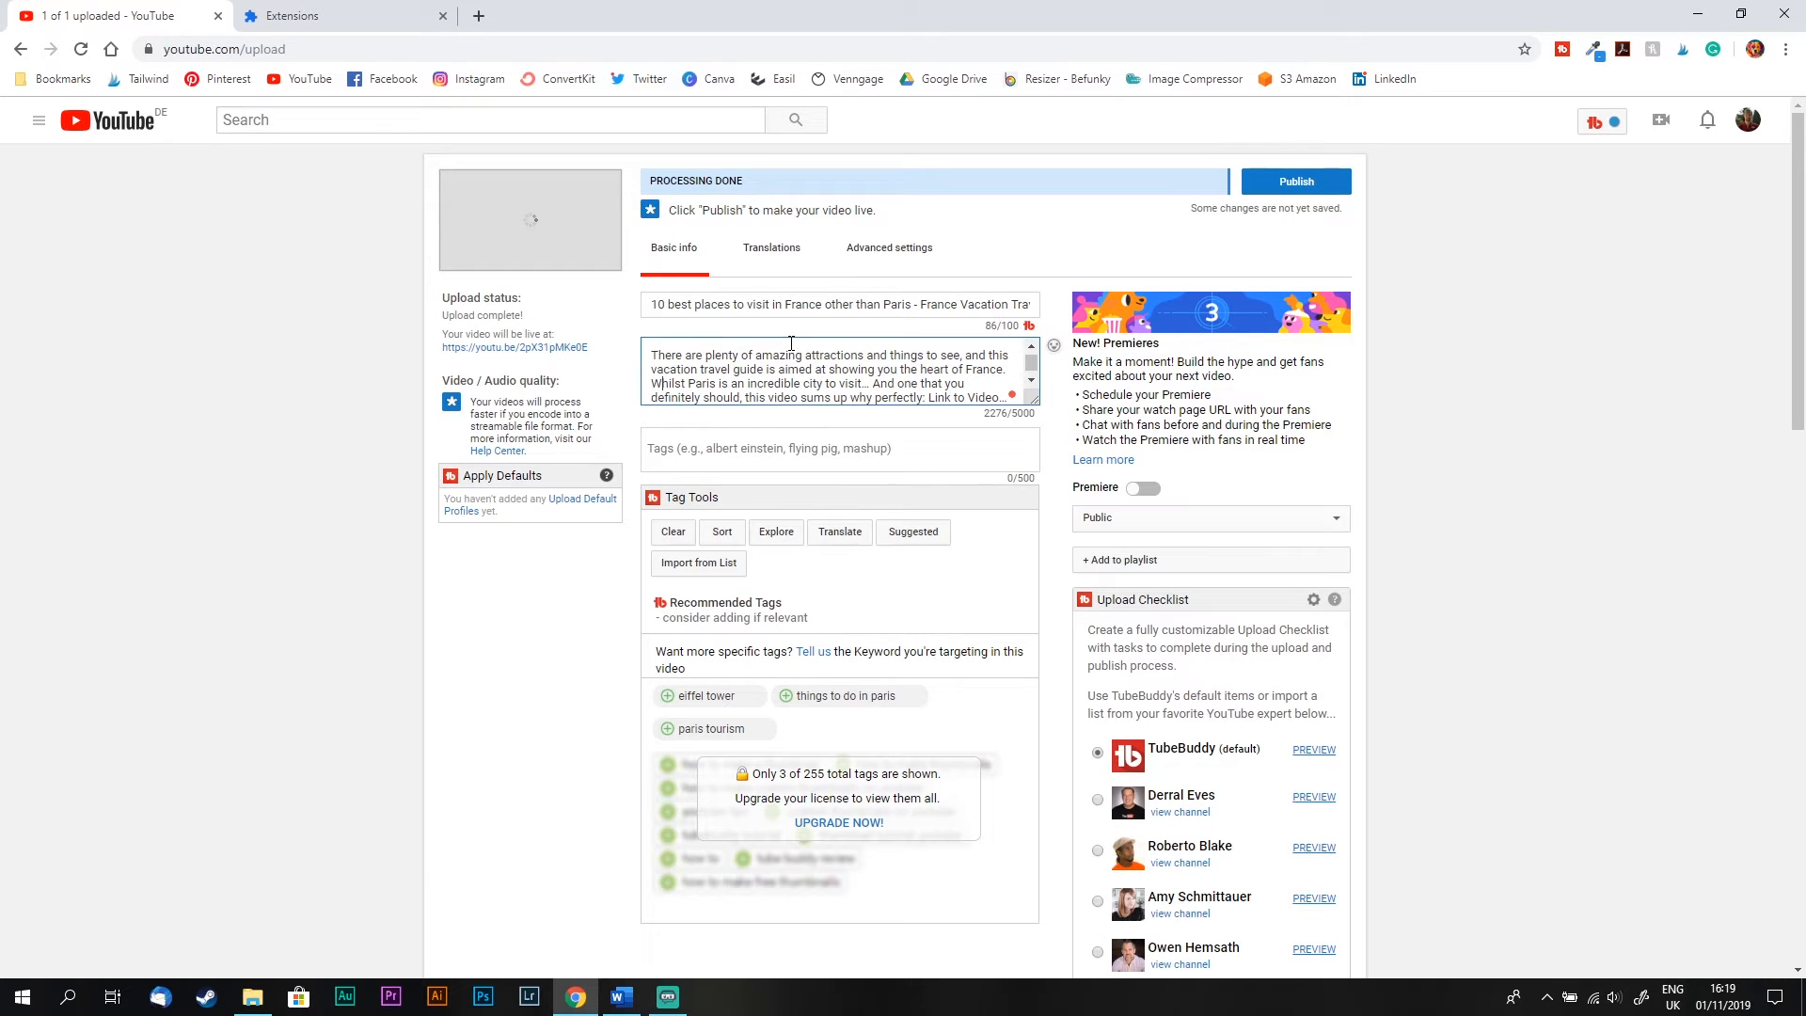
key("Down")
key("Down")
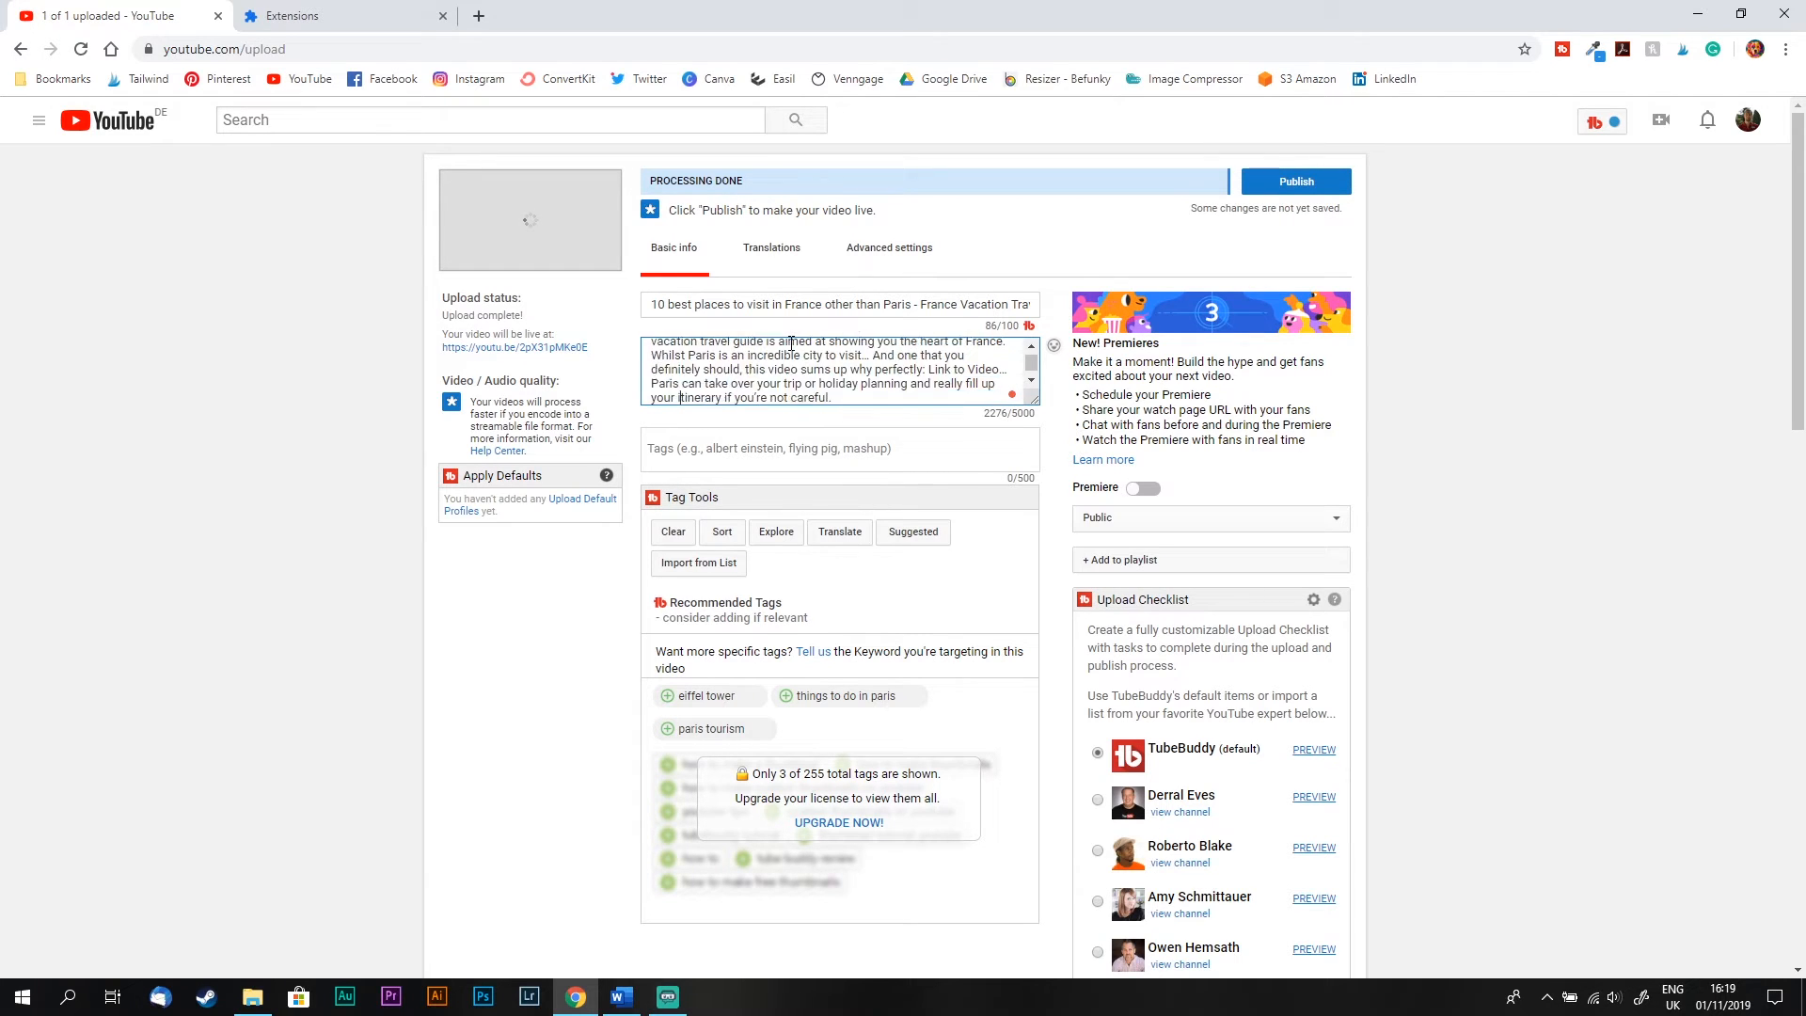
type(",")
key("shift+Right")
key("shift+Right")
key("shift+Right")
key("shift+Right")
key("shift+Right")
key("shift+Right")
key("shift+Right")
key("shift+Right")
key("shift+Right")
key("shift+Right")
key("shift+Right")
key("shift+Right")
key("shift+Right")
key("shift+Right")
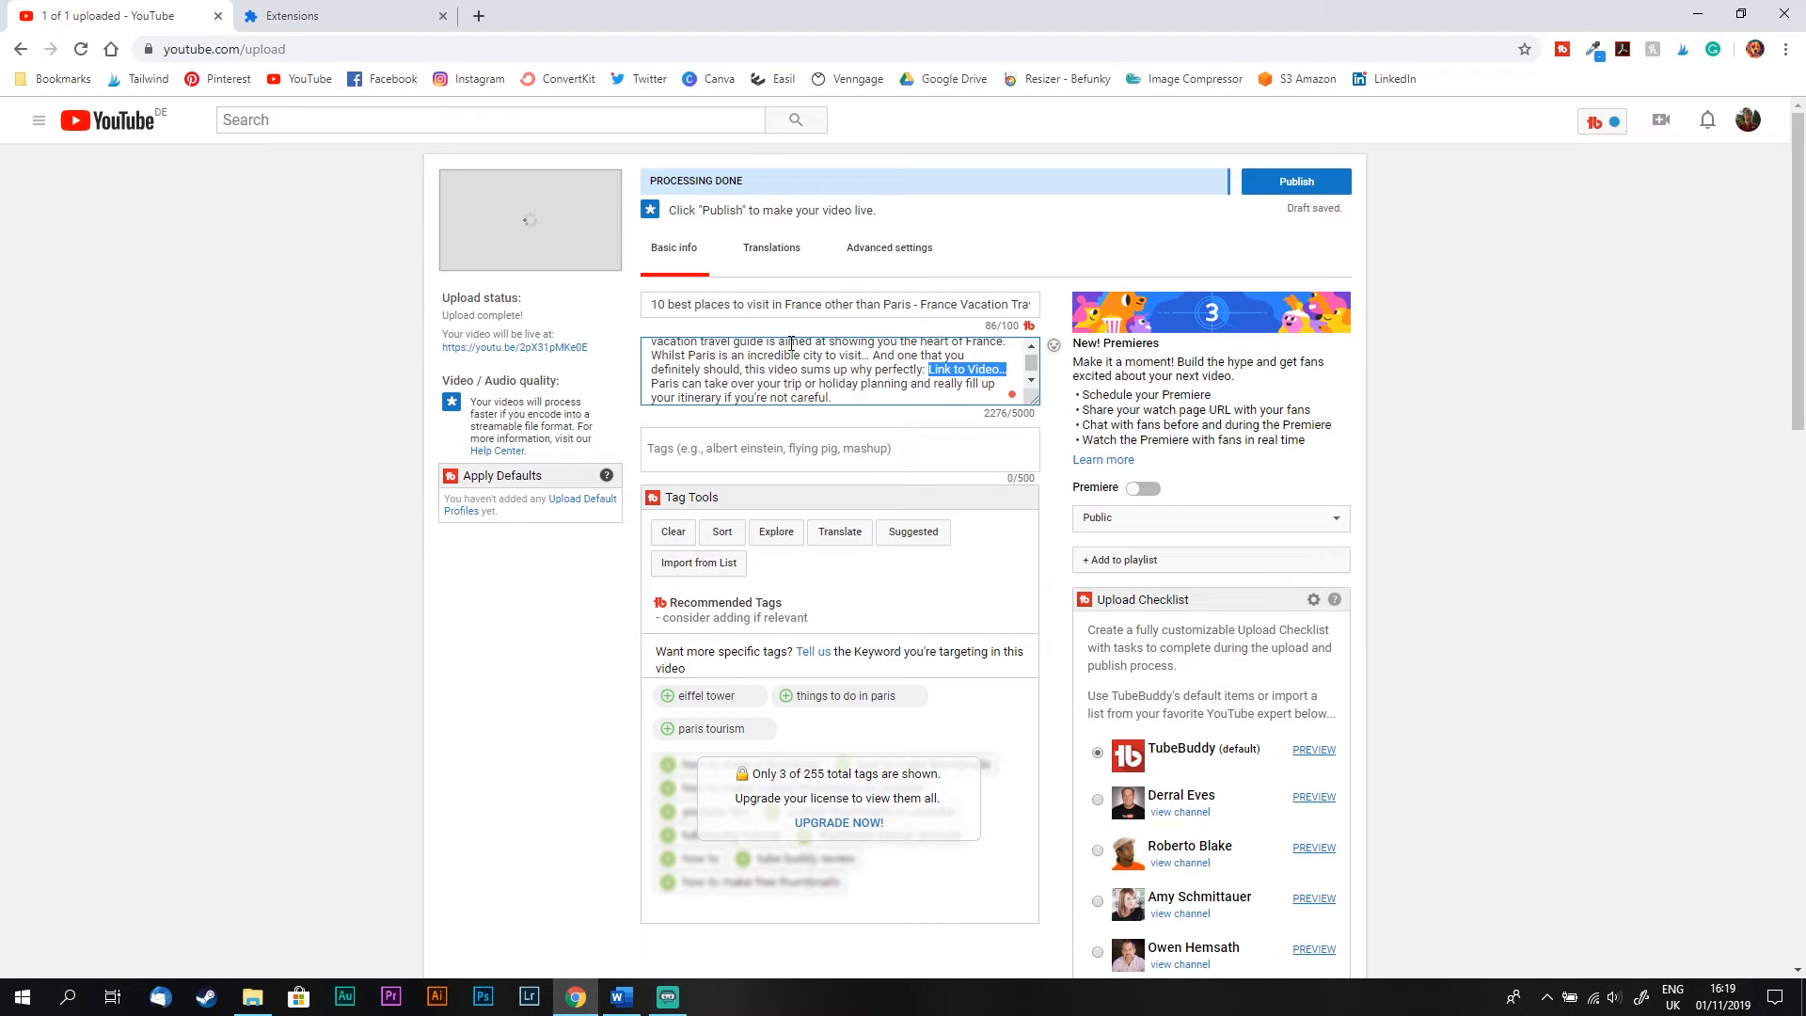
type("youtube.cim")
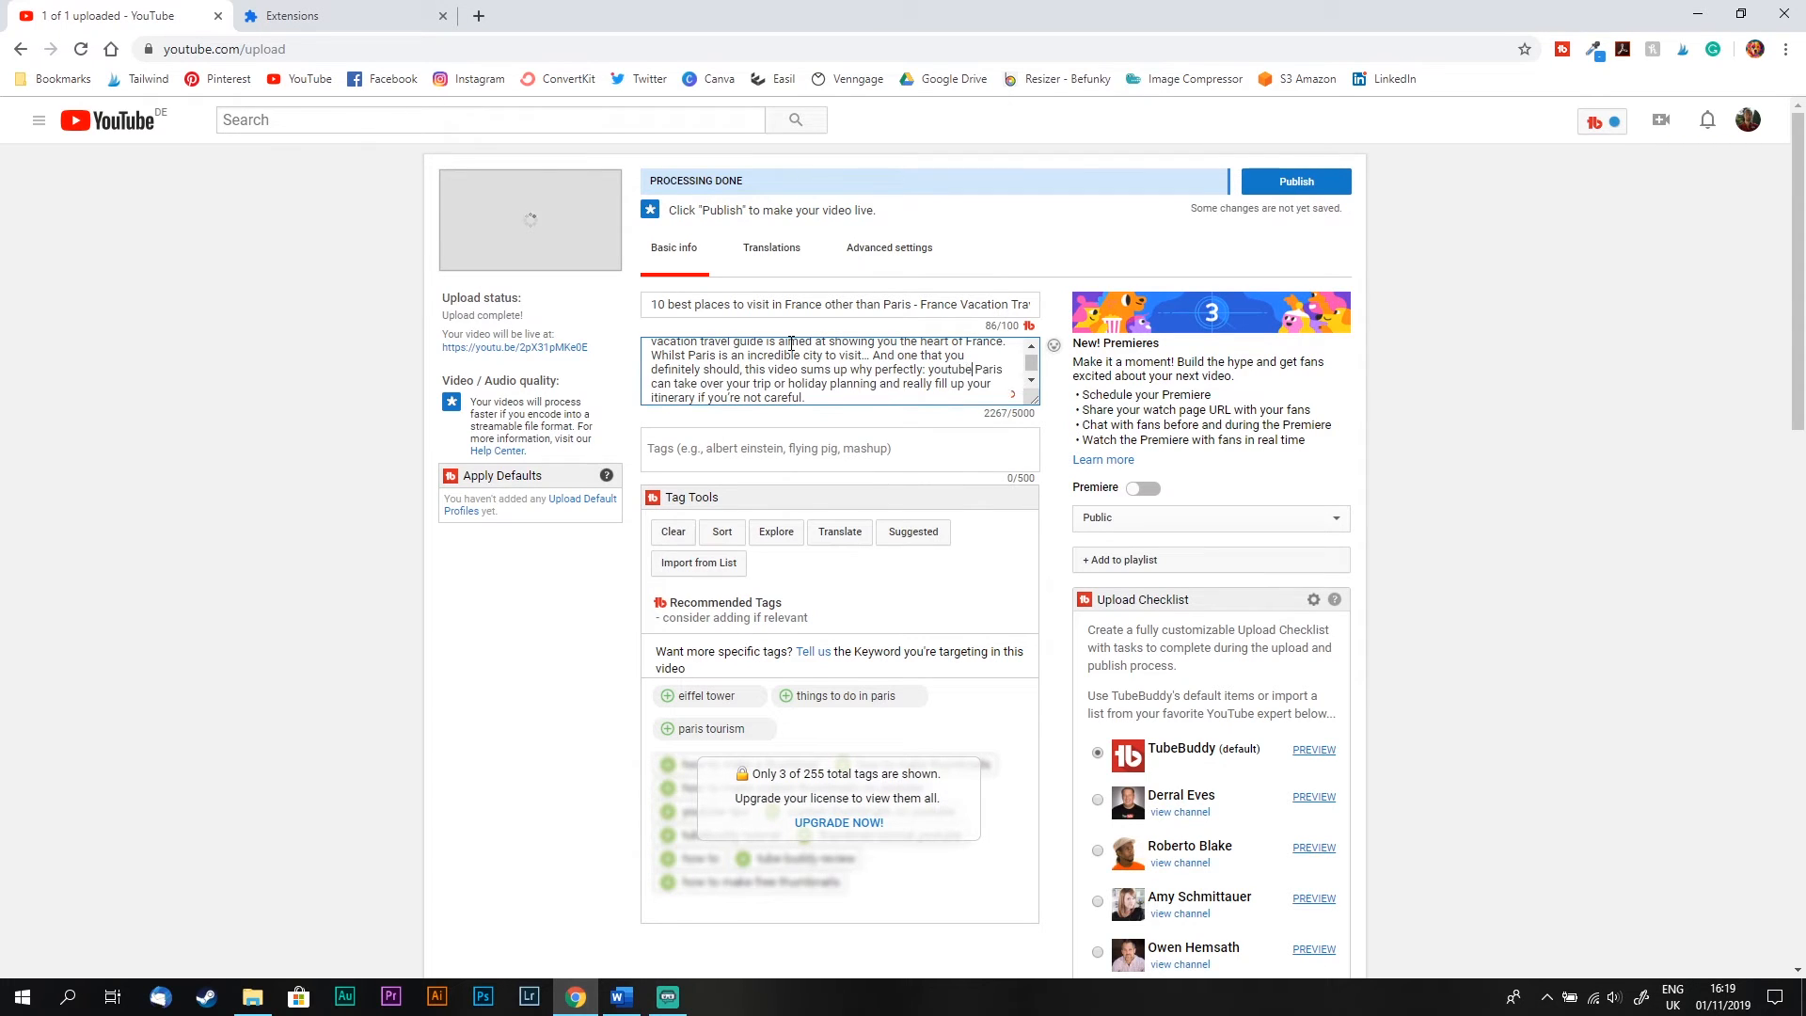
key("BackSpace")
key("BackSpace")
type("om")
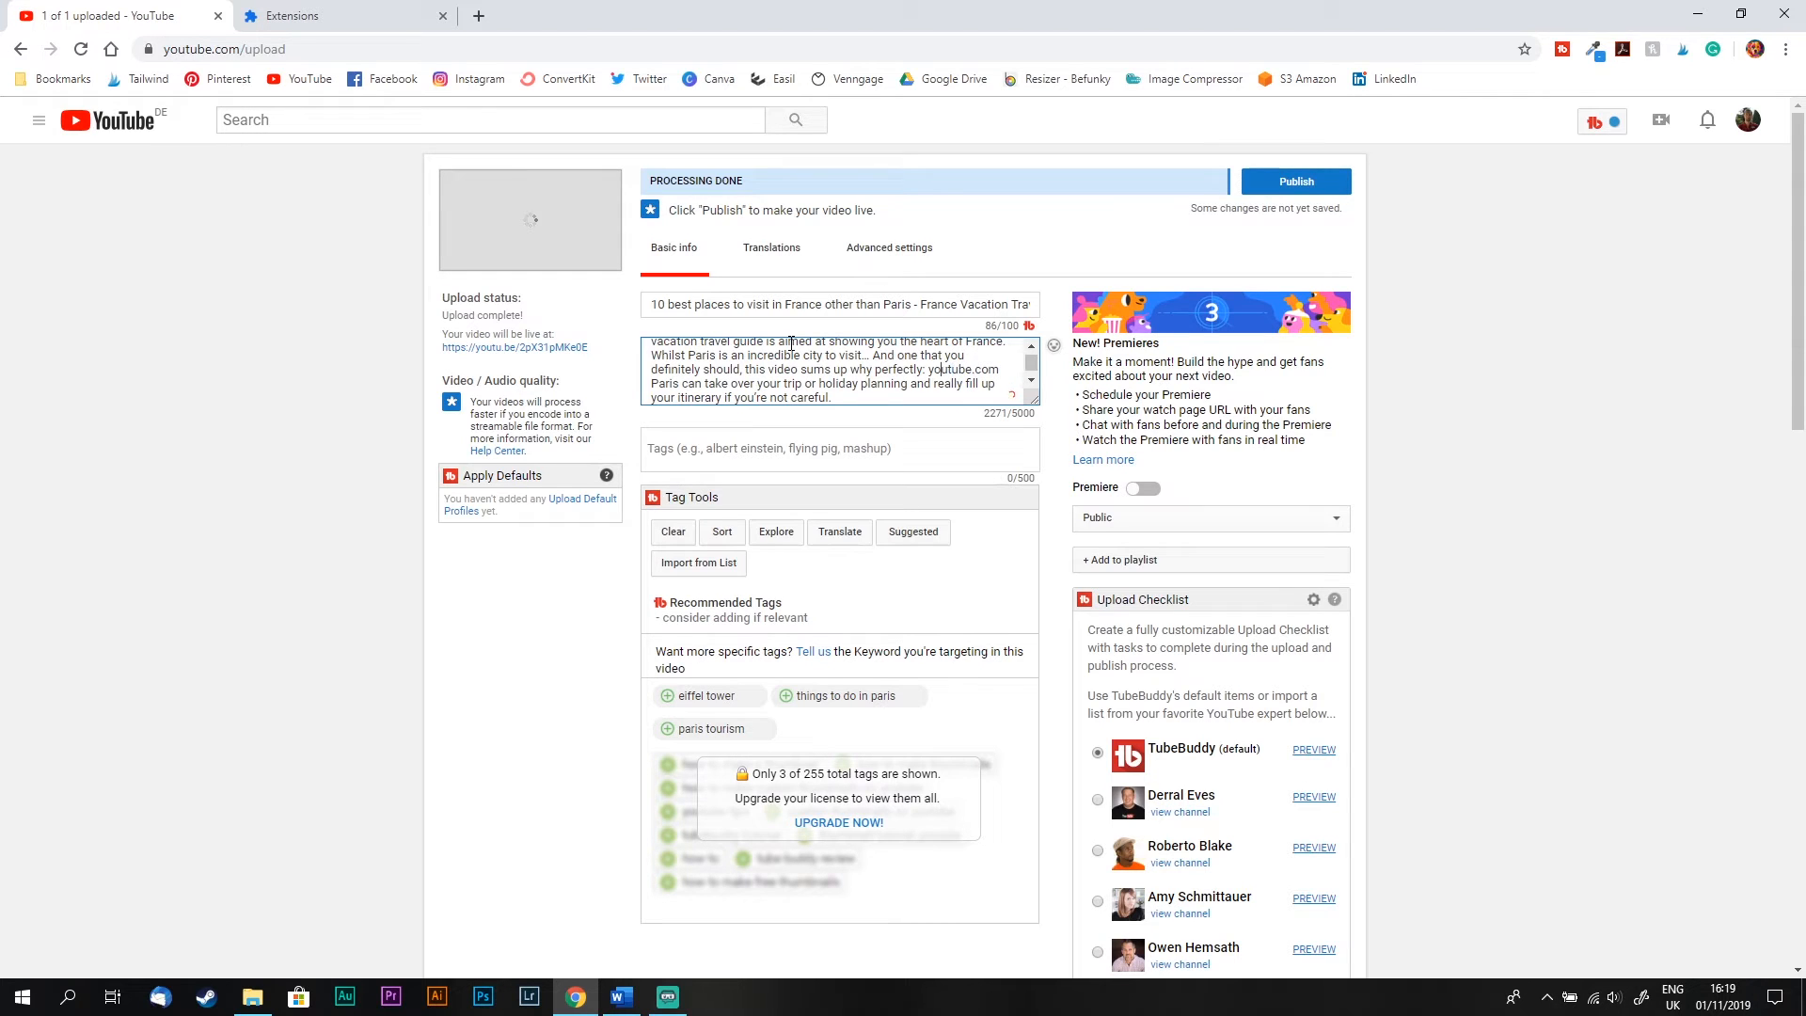
key("Left")
key("Left")
type("https:")
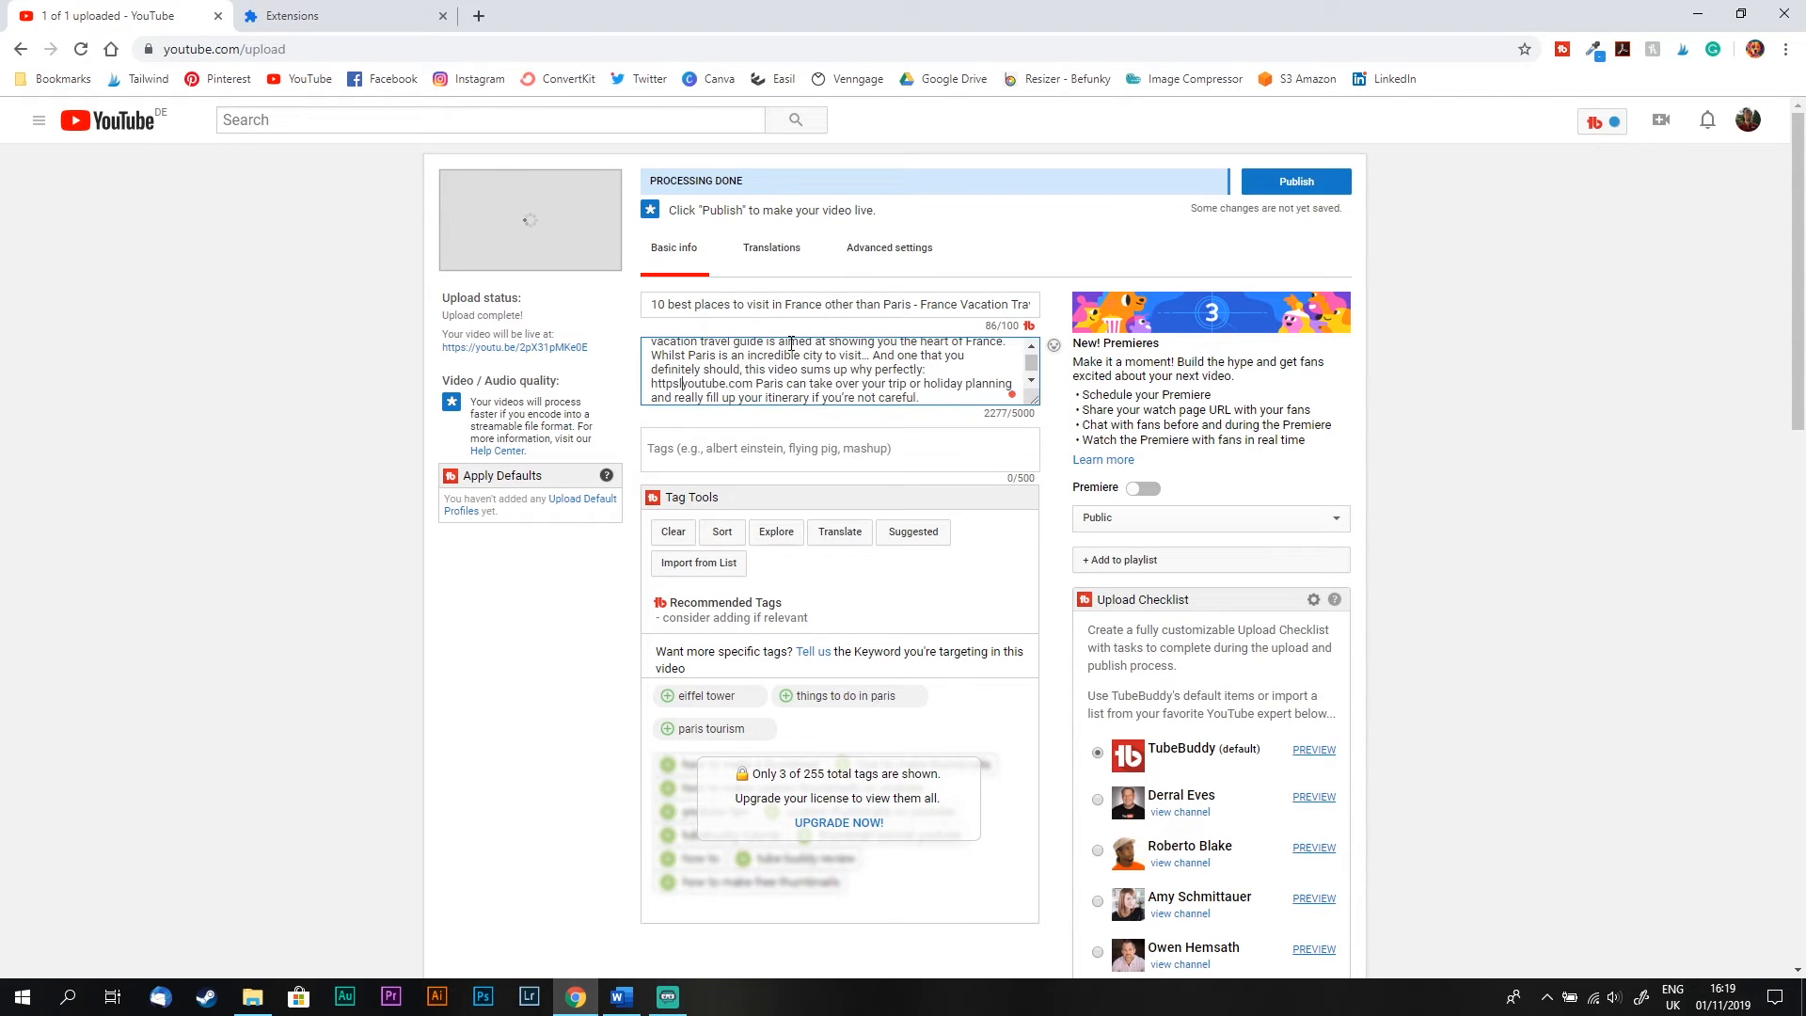
type("//www")
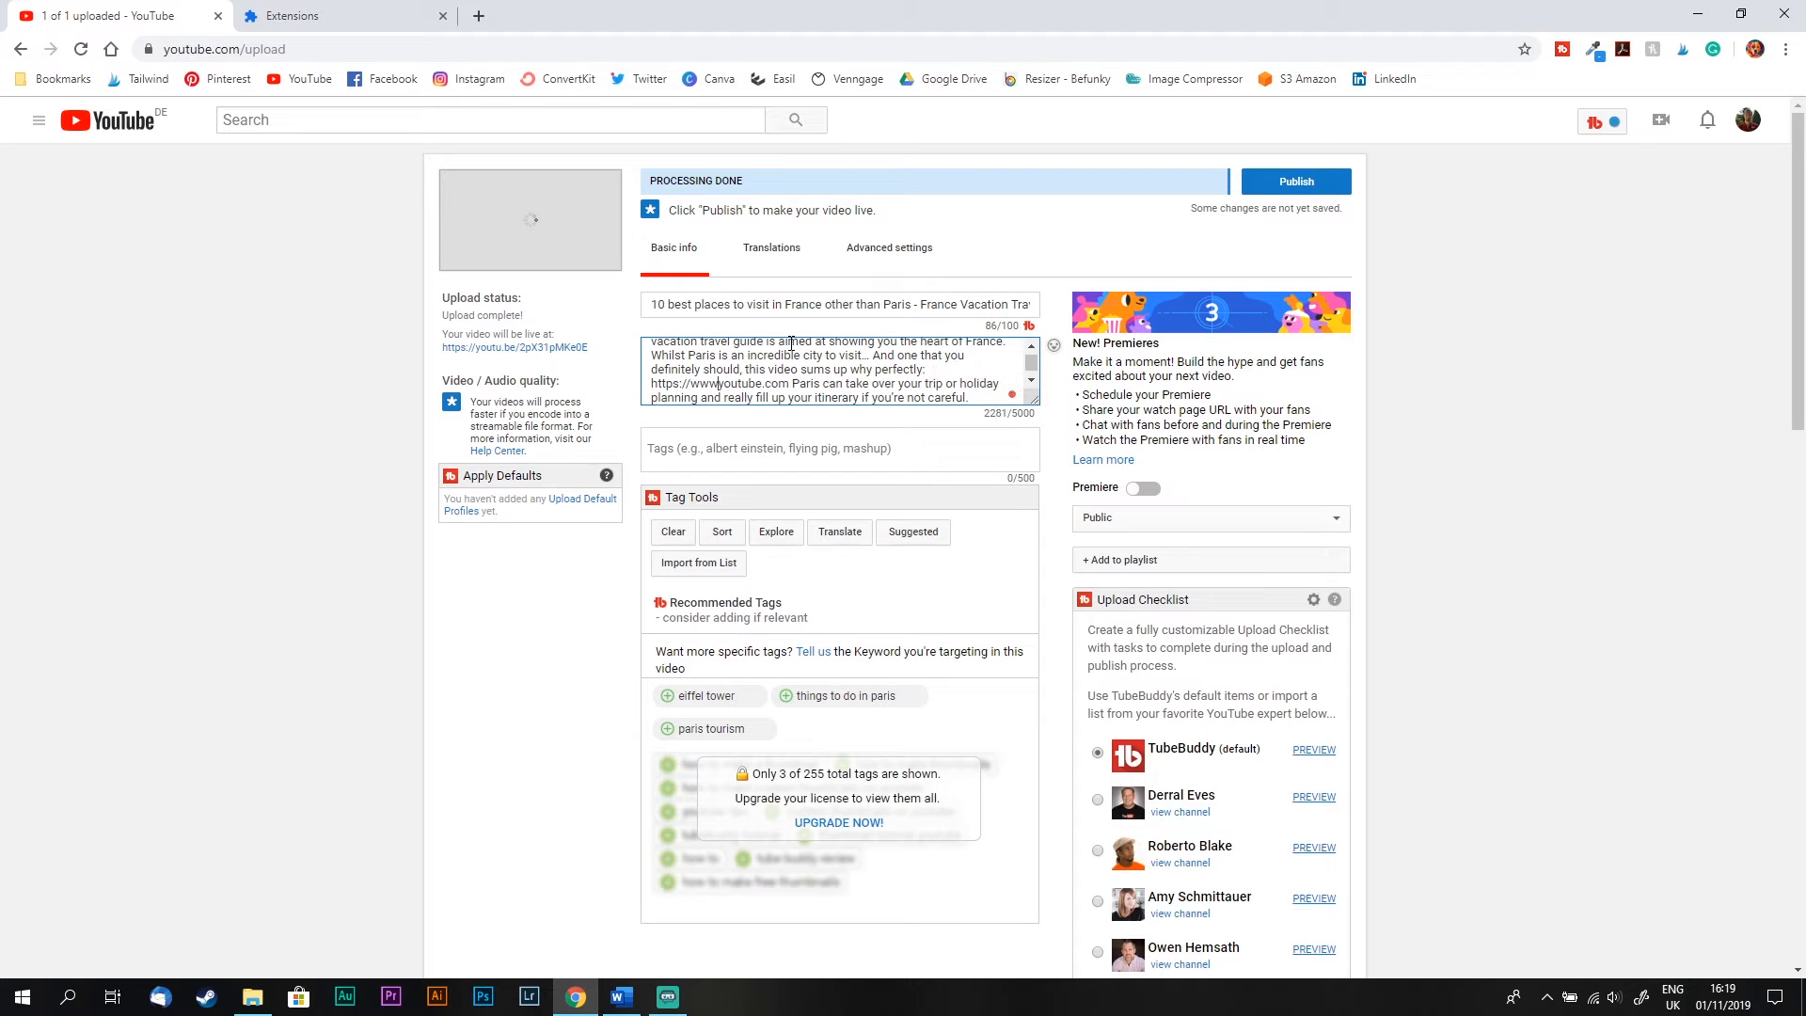
type(".")
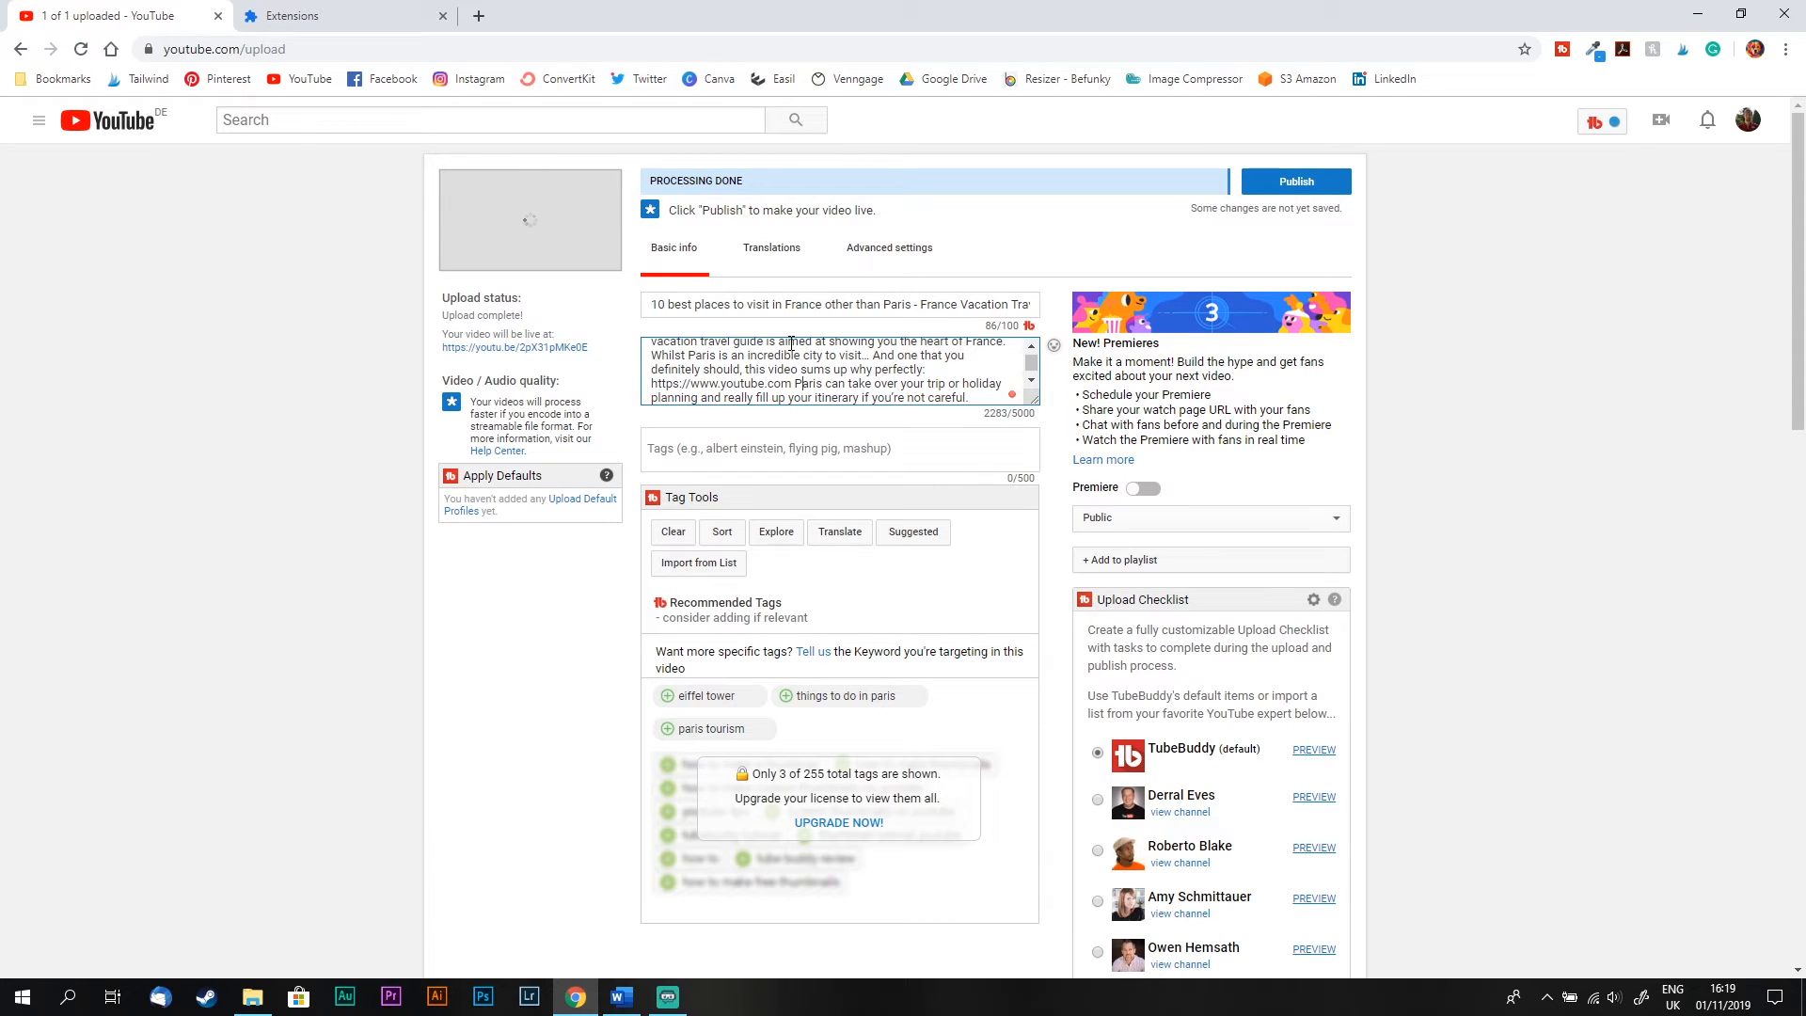
key("Return")
scroll(791, 343, "up", 1)
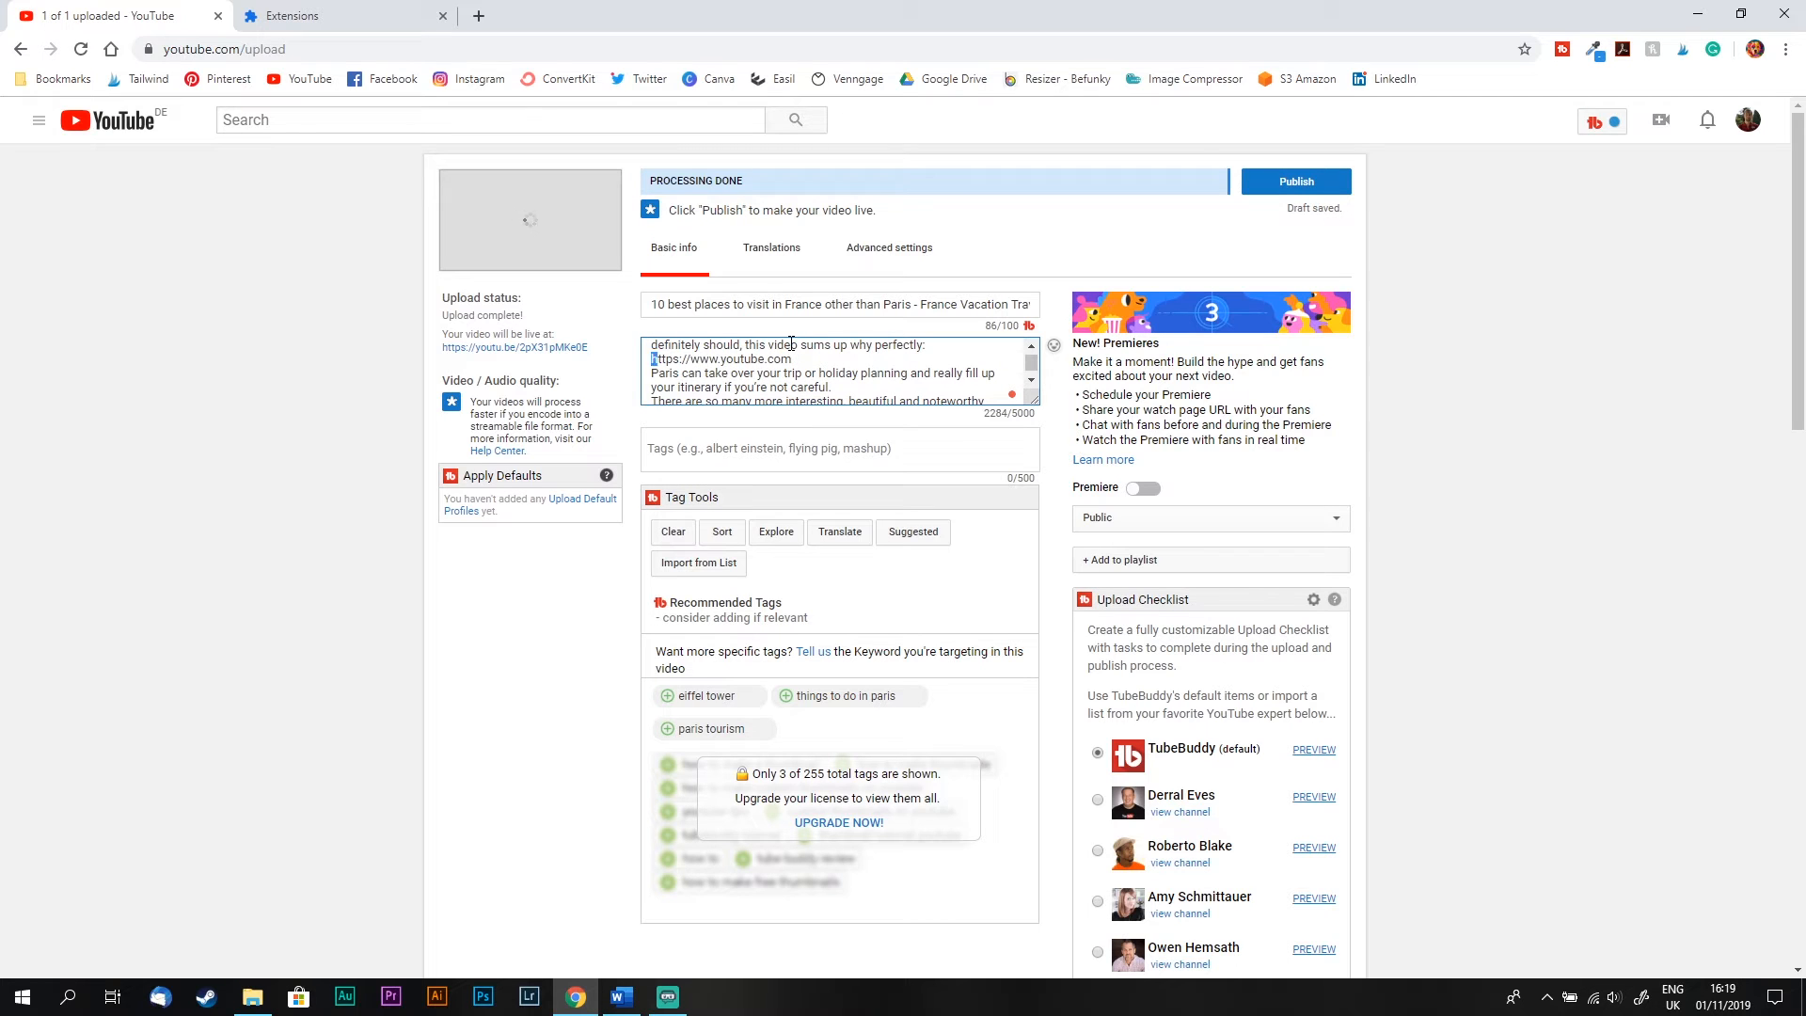
key("shift+Right")
key("shift+Right")
key("shift+Right")
key("shift+Right")
key("shift+Right")
key("shift+Right")
key("shift+Right")
key("shift+Right")
key("shift+Right")
key("shift+Right")
key("shift+Right")
key("shift+Right")
key("shift+Right")
key("shift+Right")
key("shift+Right")
key("shift+Right")
key("shift+Right")
key("shift+Right")
key("shift+Right")
key("shift+Right")
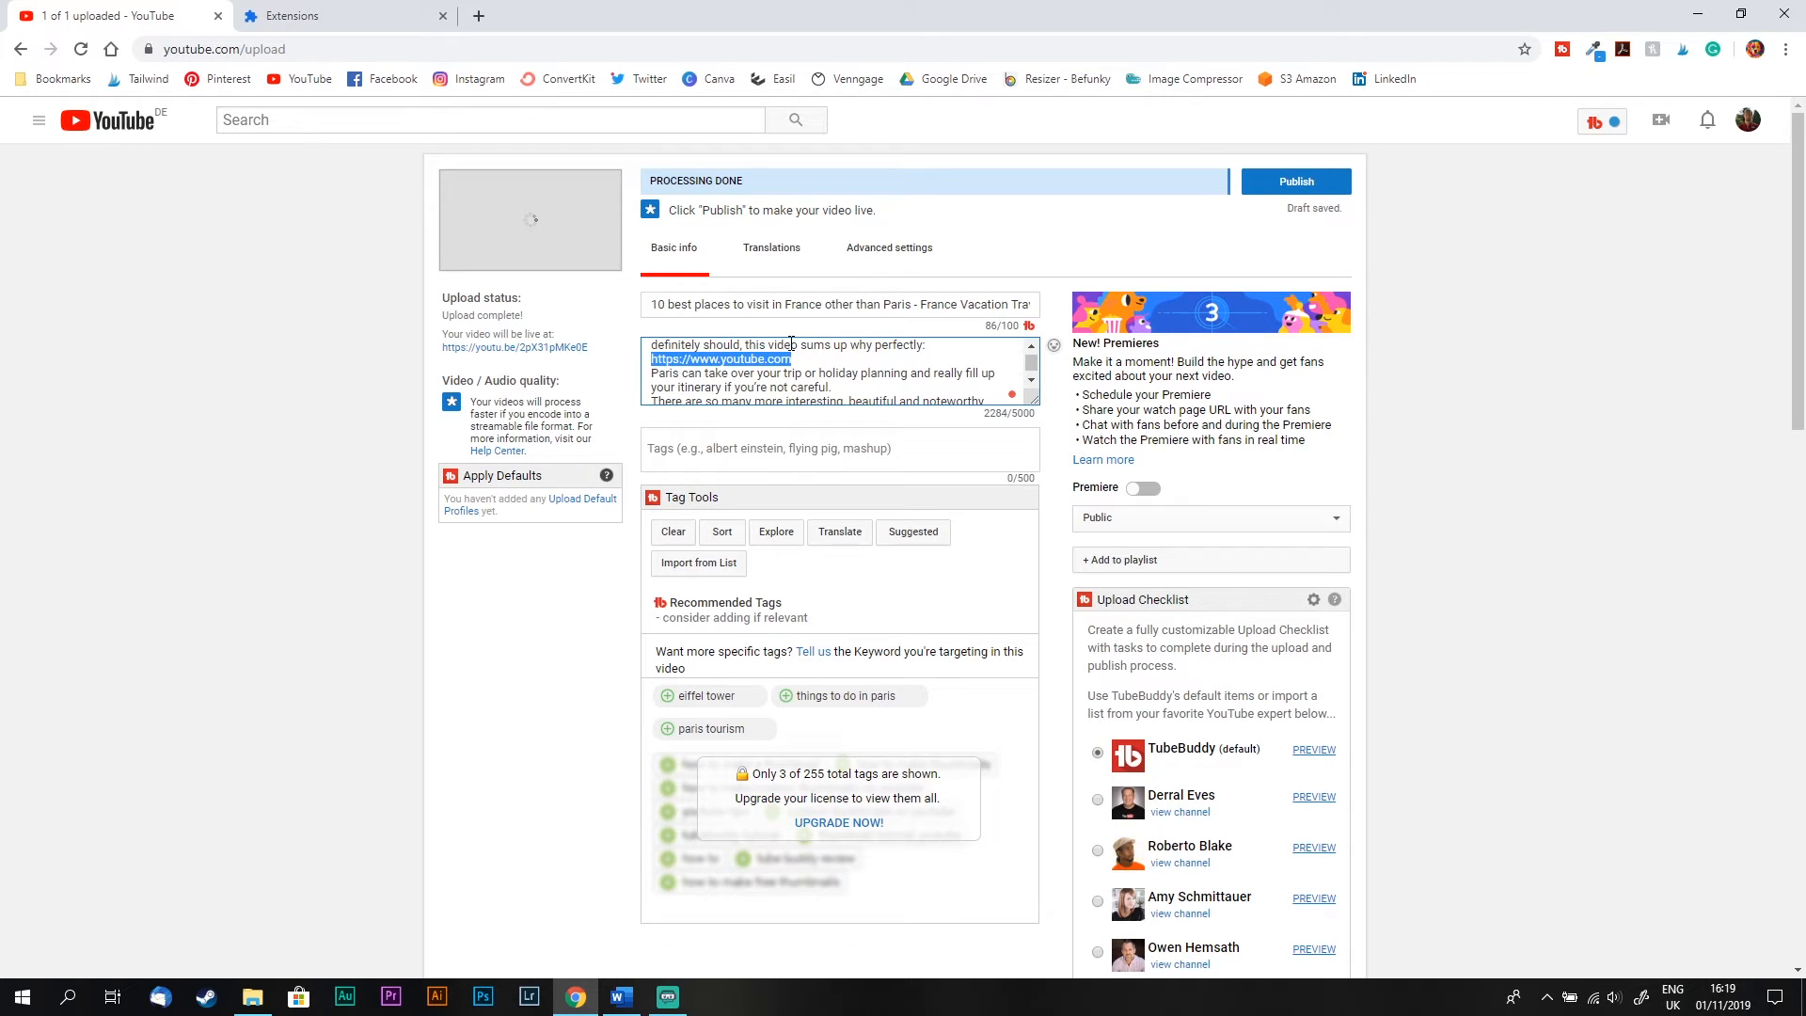
key("Right")
key("Return")
key("Return")
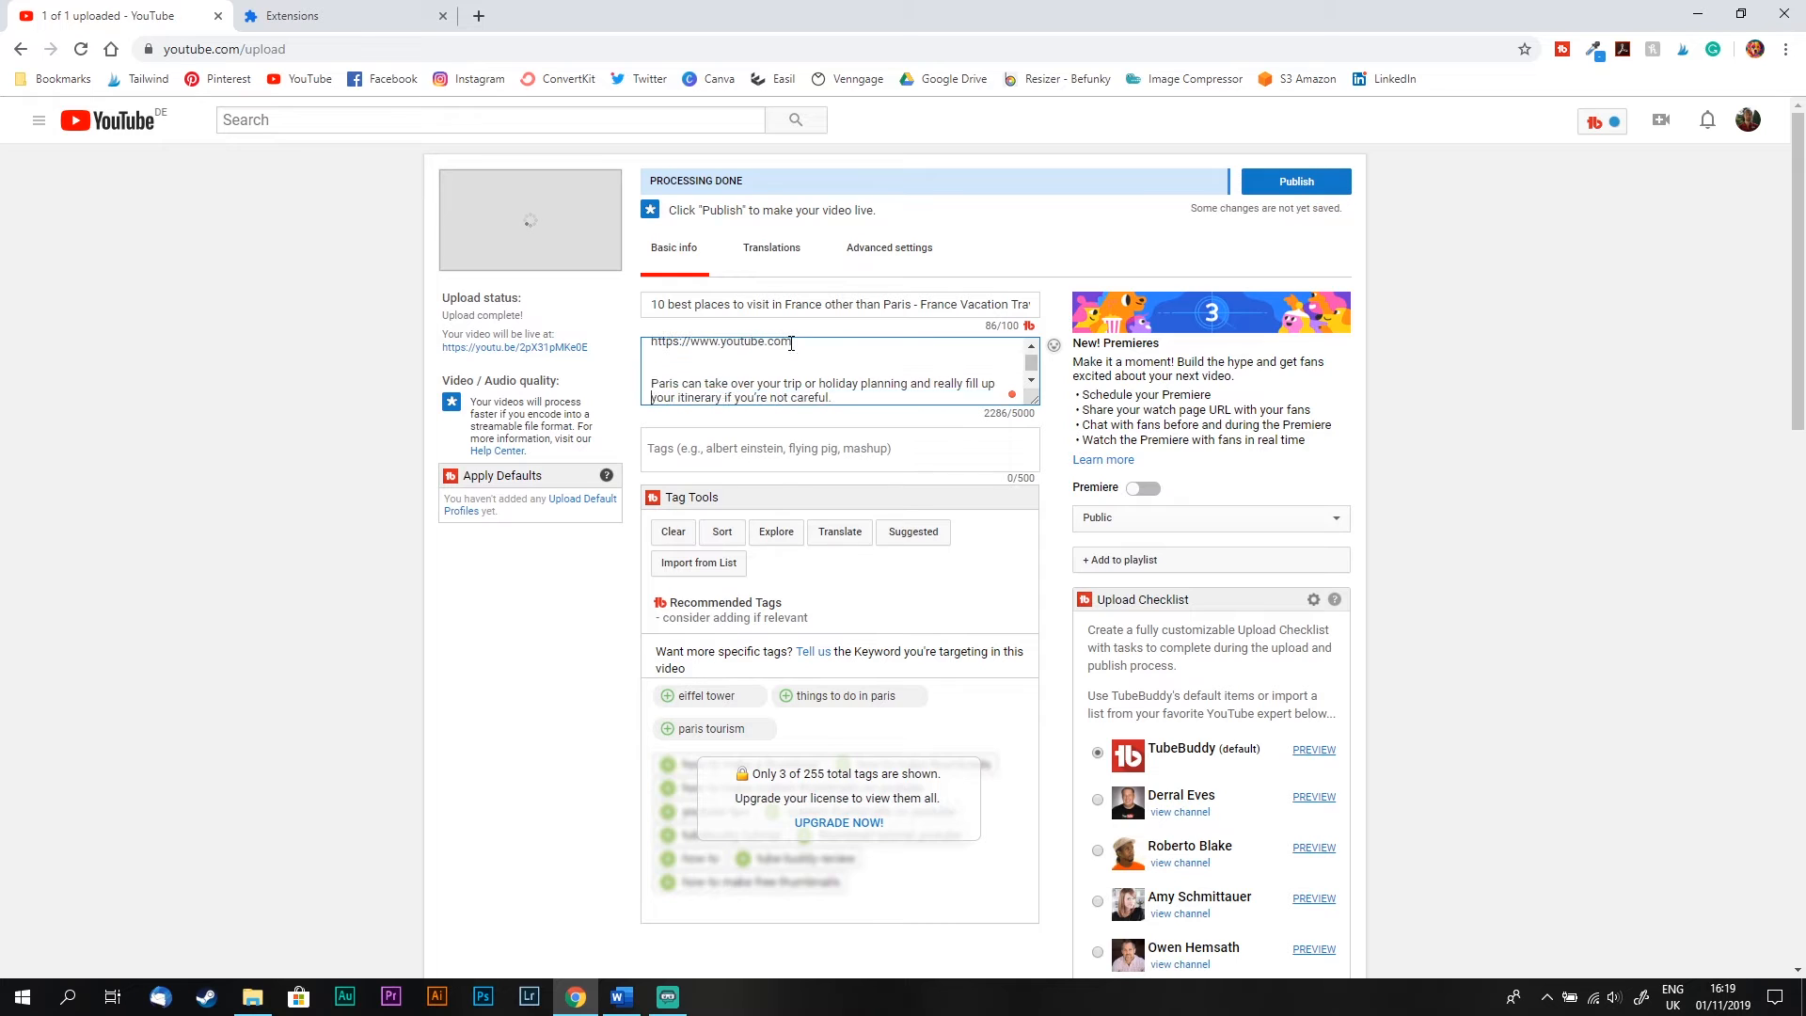
key("BackSpace")
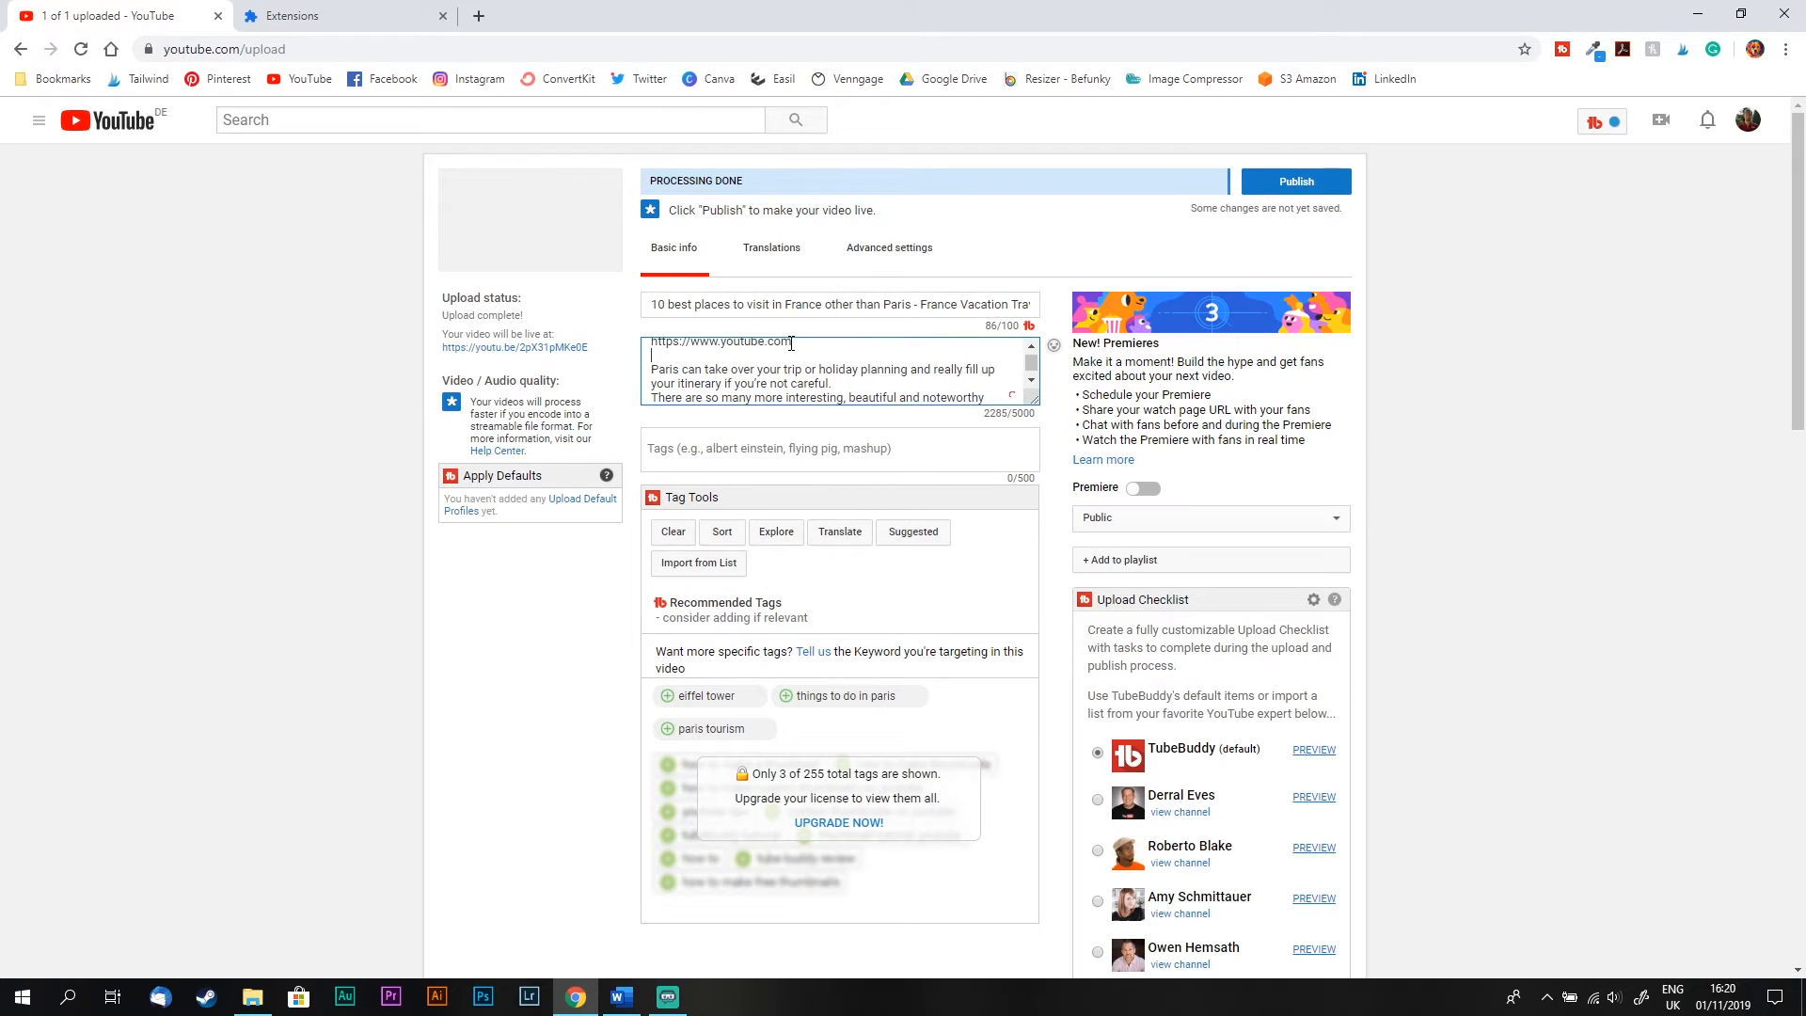
Step: Insert blank lines in the description before the paragraphs "Starting off in the charming countryside" and "The high life along the Côte d'Azur"
key("Down")
key("Down")
key("Down")
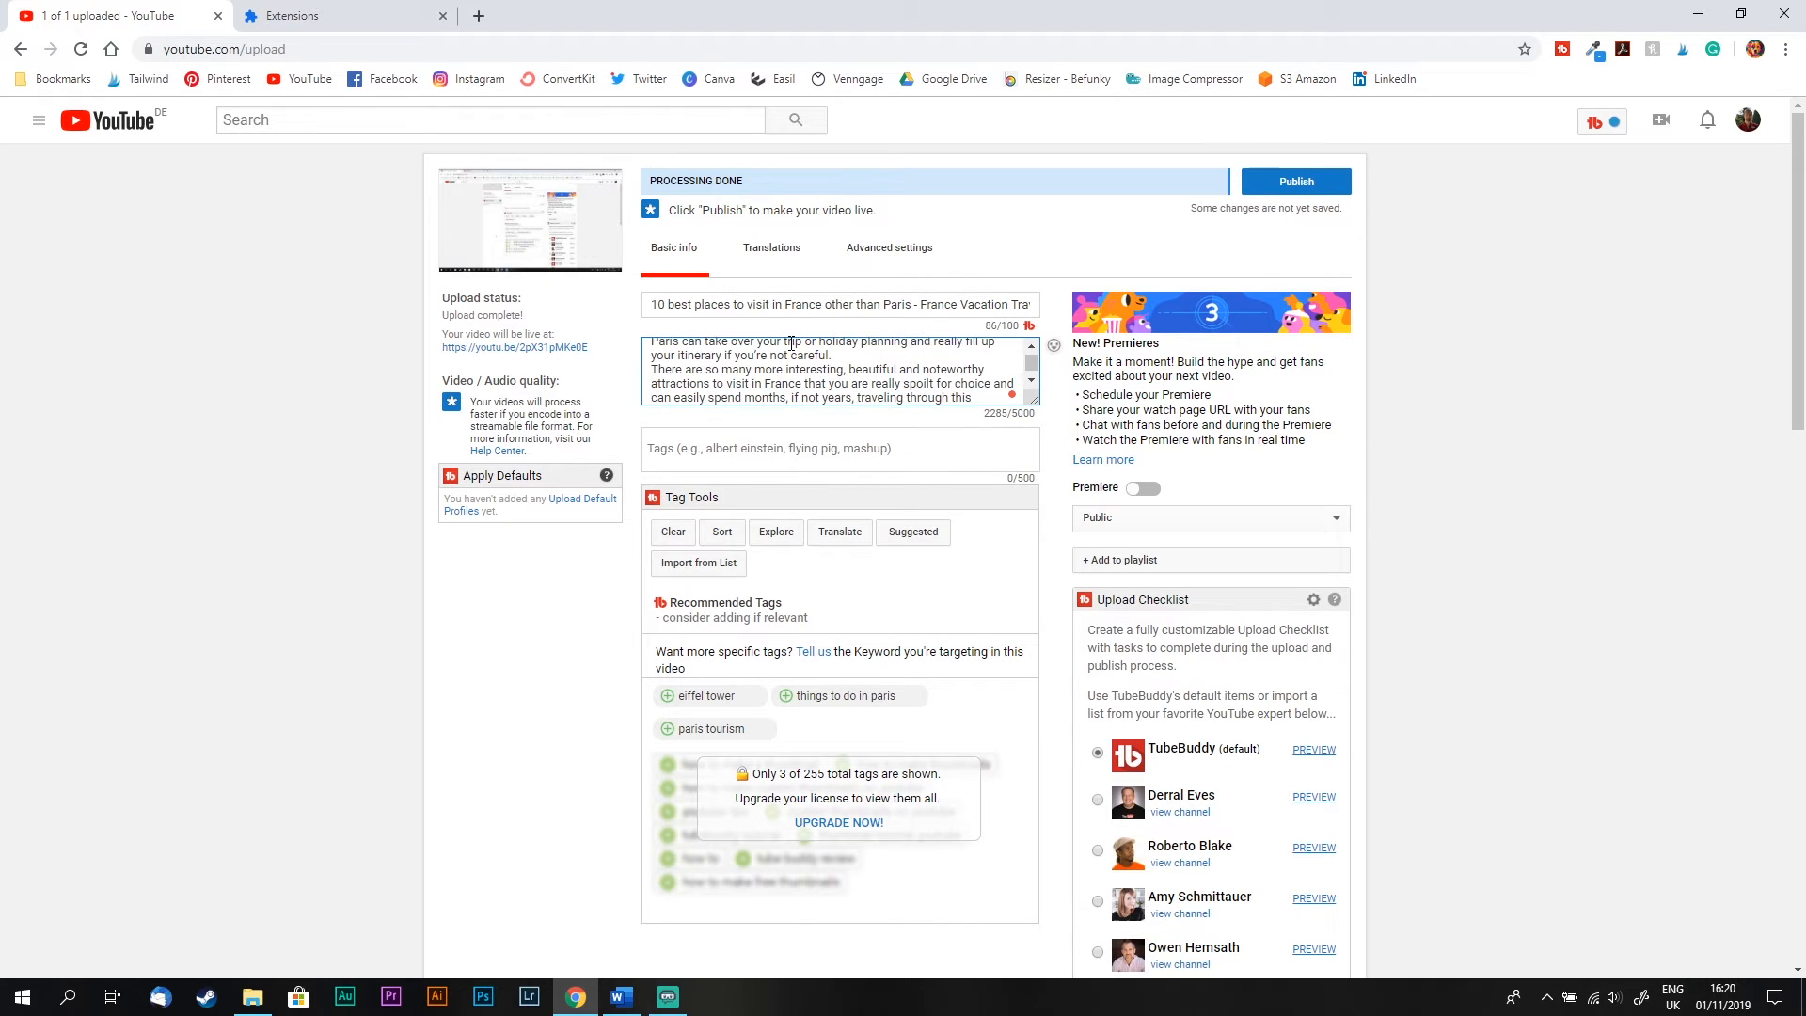
key("Up")
key("Up")
key("Down")
key("Down")
key("Down")
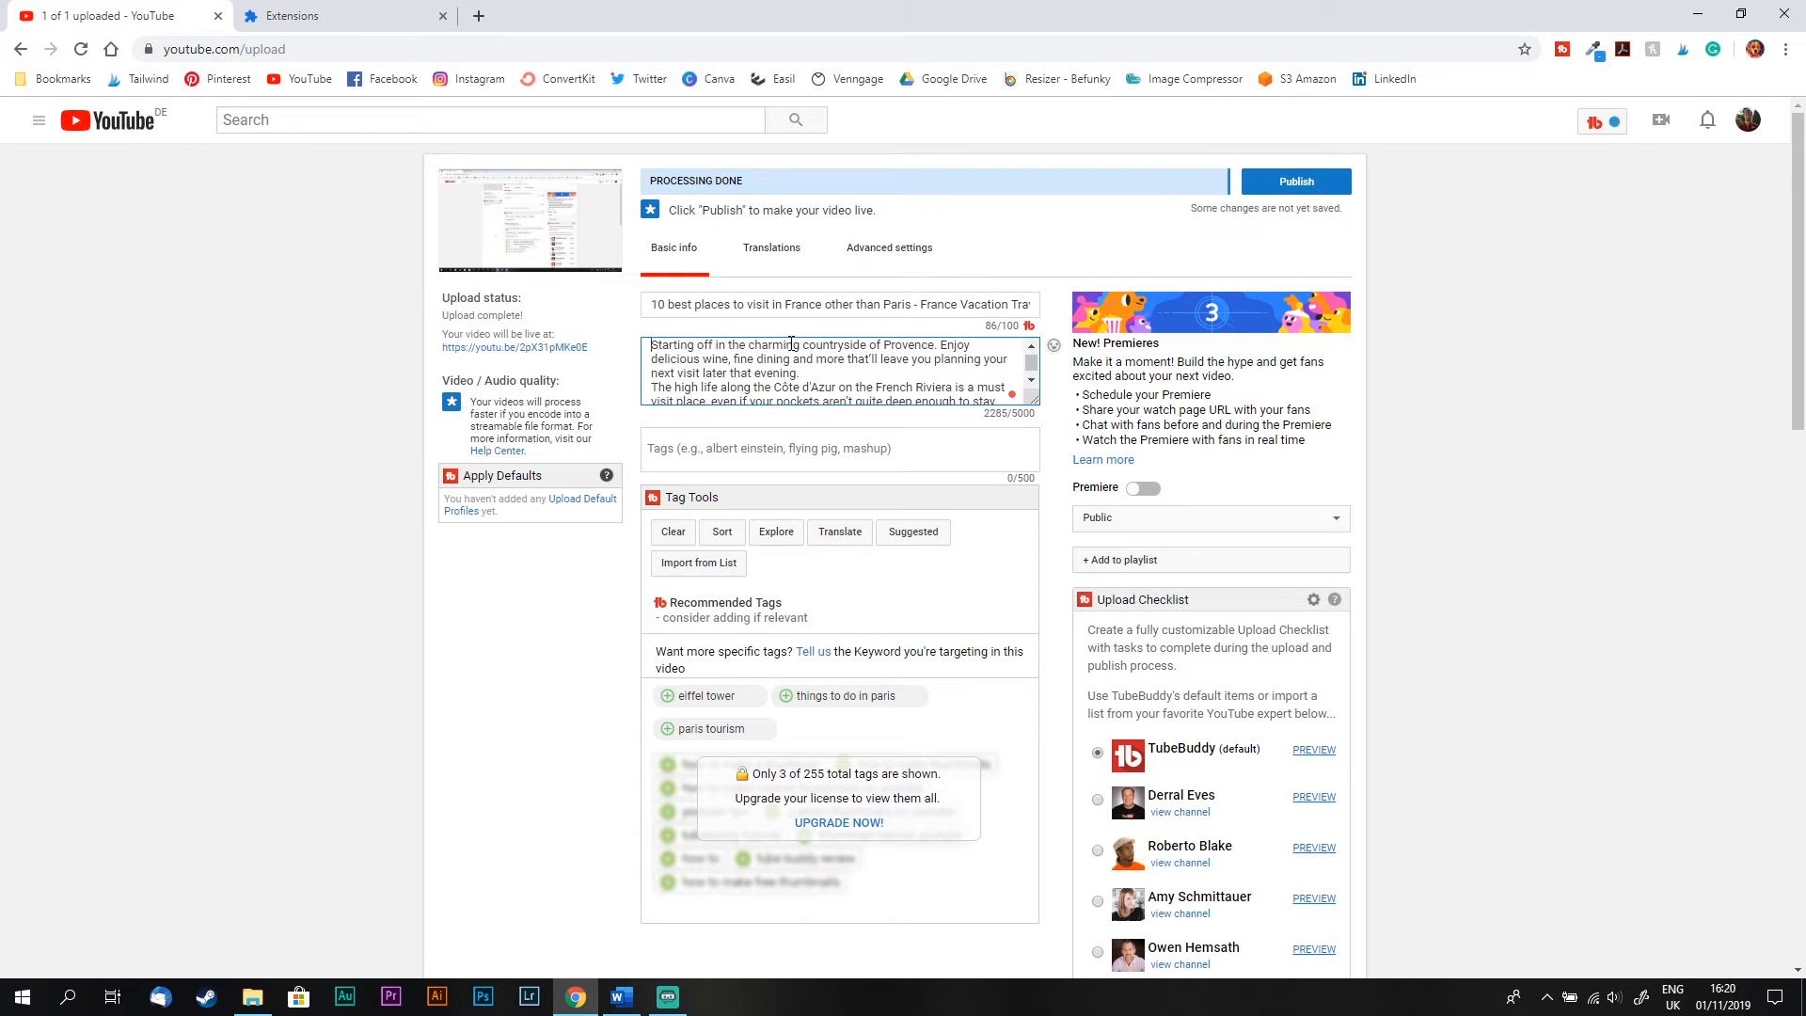
key("Down")
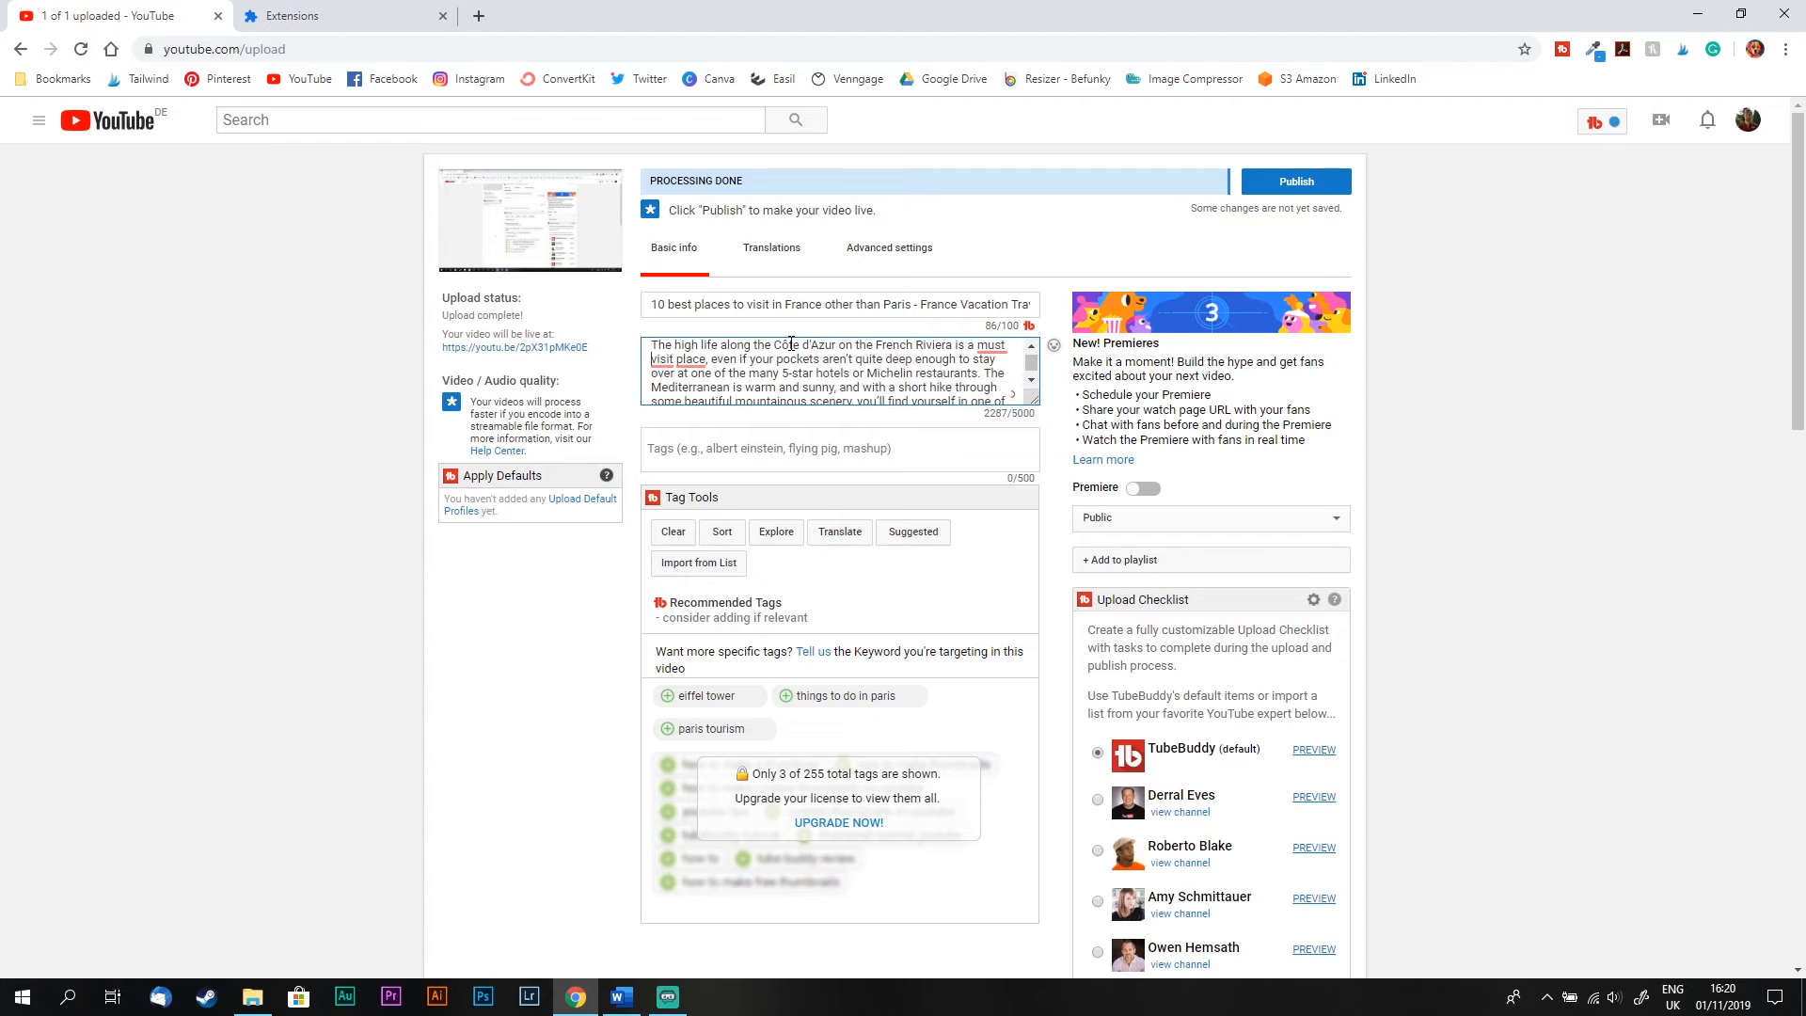
key("Down")
Step: Accept the grammar suggestion that hyphenates "must-visit" in the French Riviera paragraph of the description
mouse_move(693, 365)
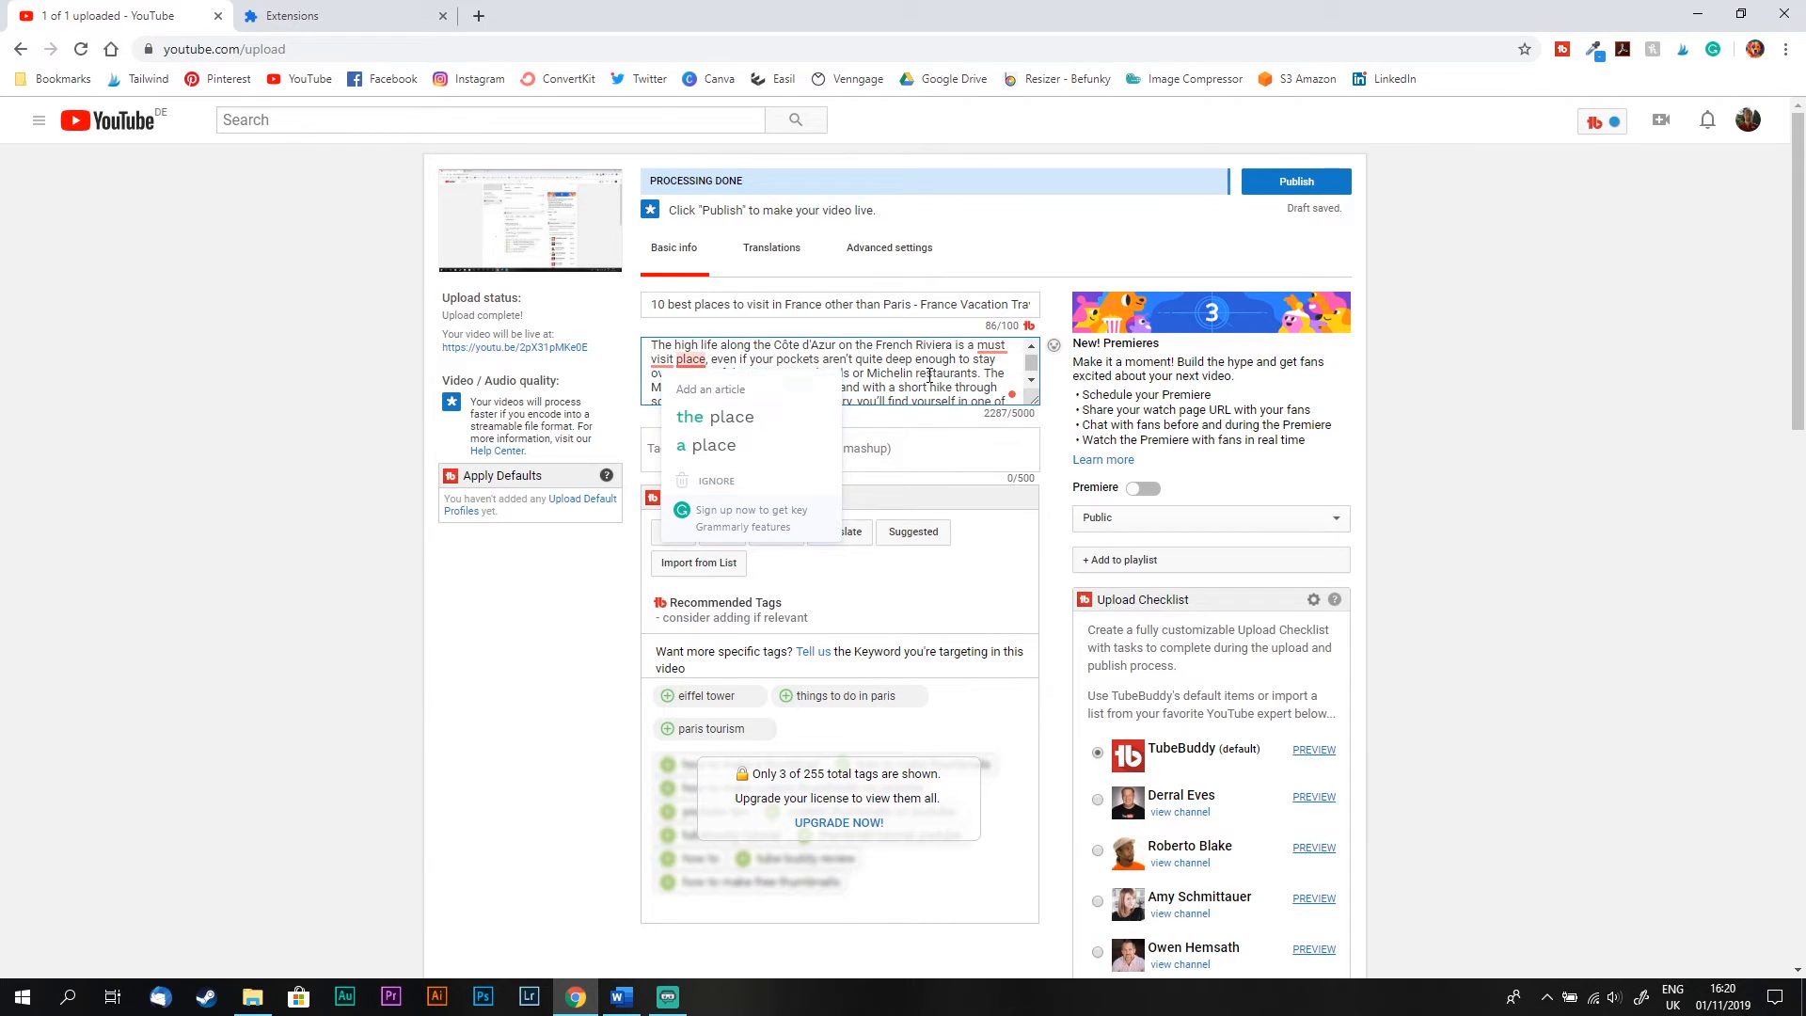
mouse_move(991, 348)
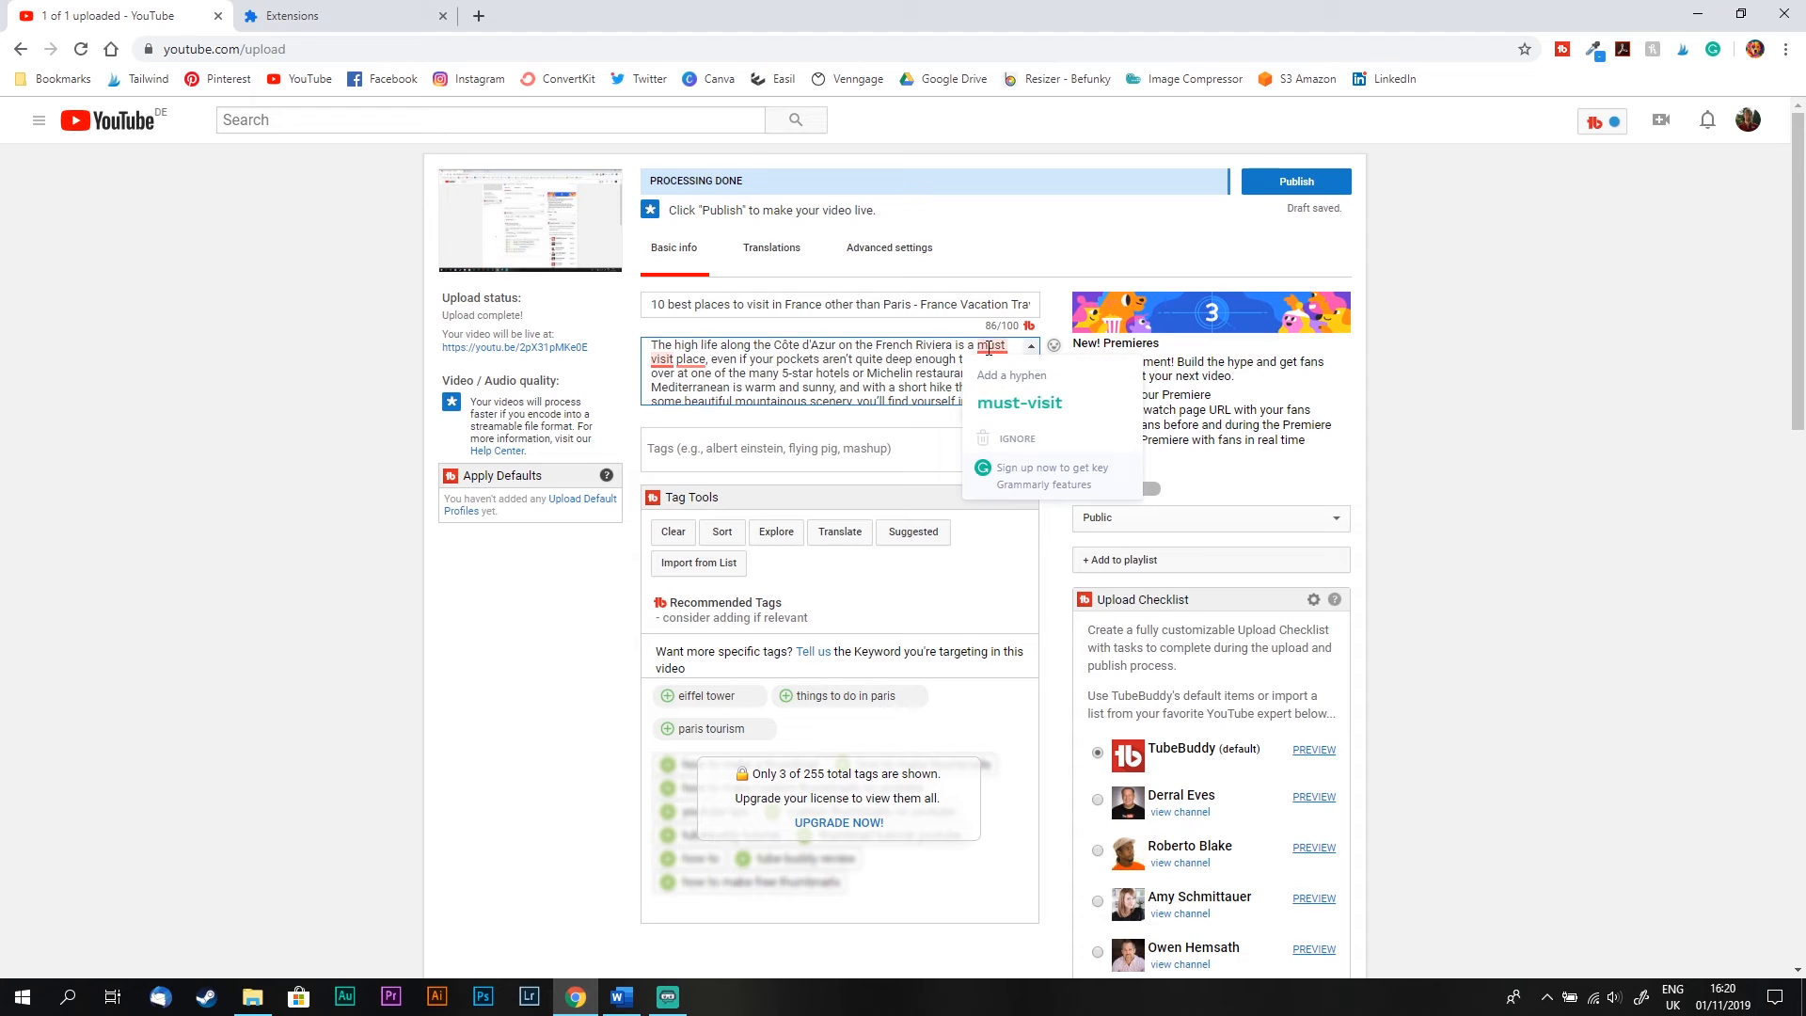
left_click(1020, 403)
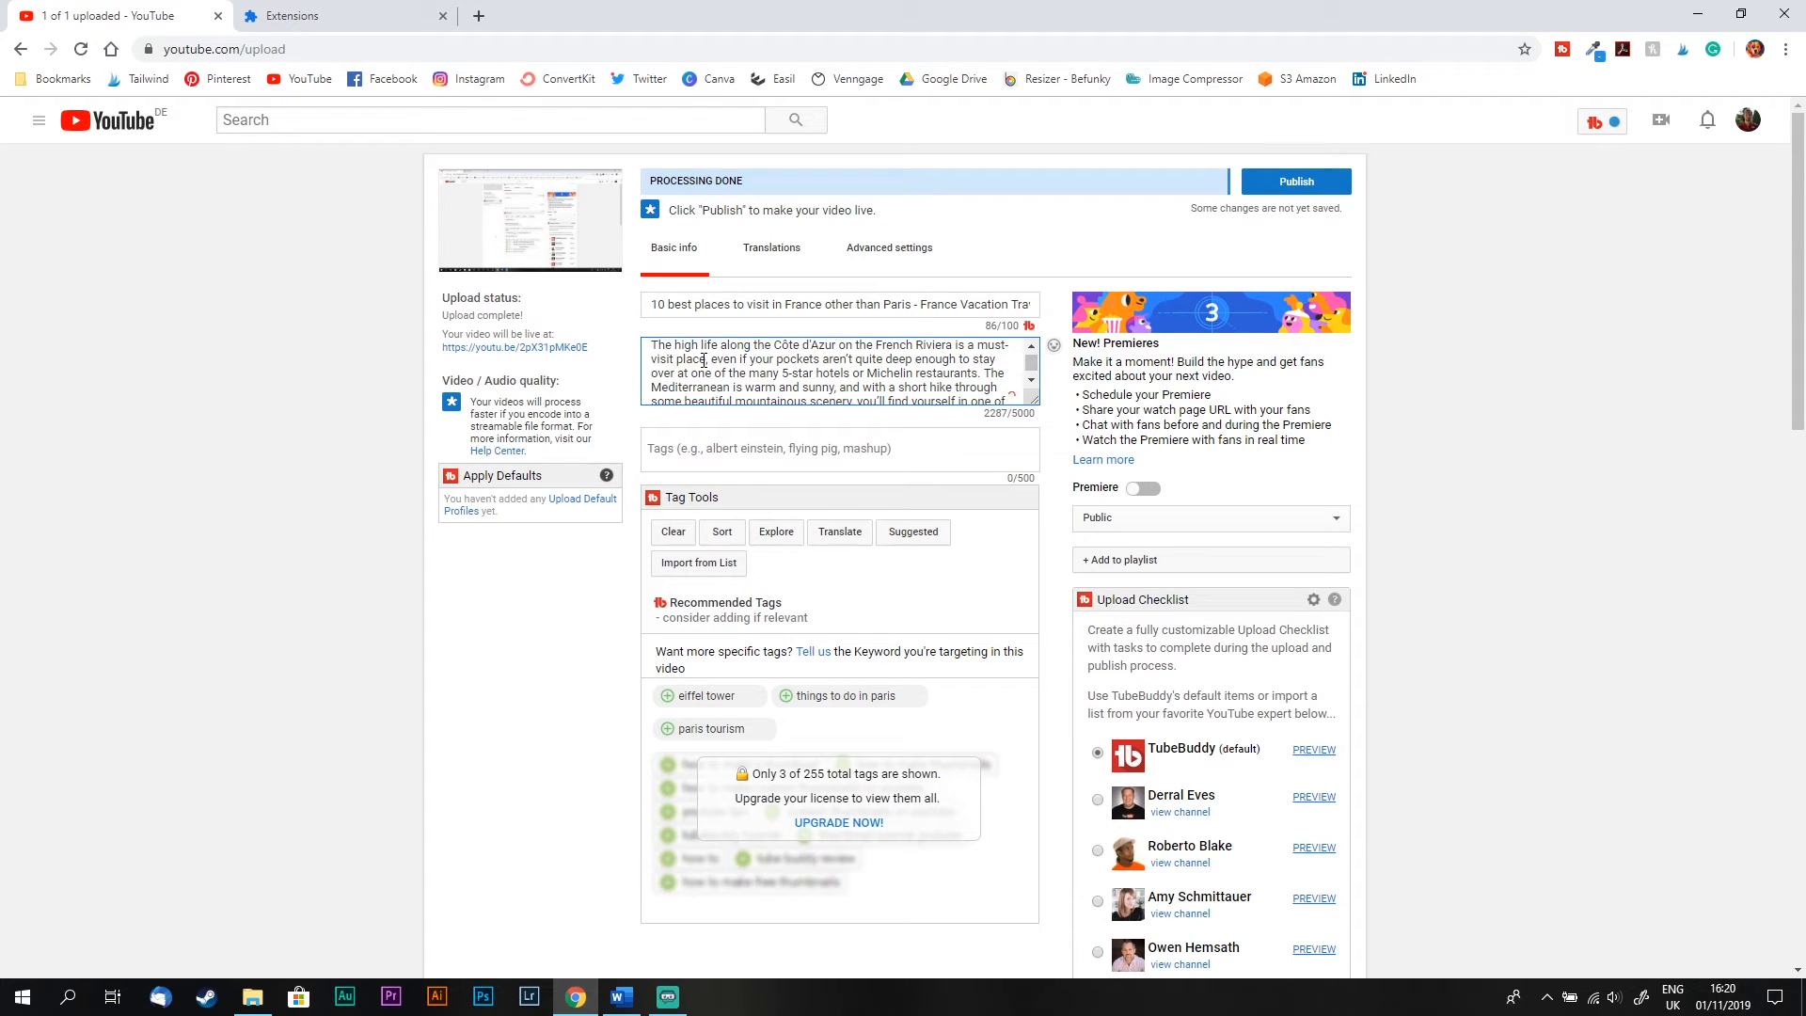
Step: Insert blank lines in the description before the paragraphs "If incredible castles are more your style" and "Throw in the village ports"
left_click(739, 373)
left_click(1033, 382)
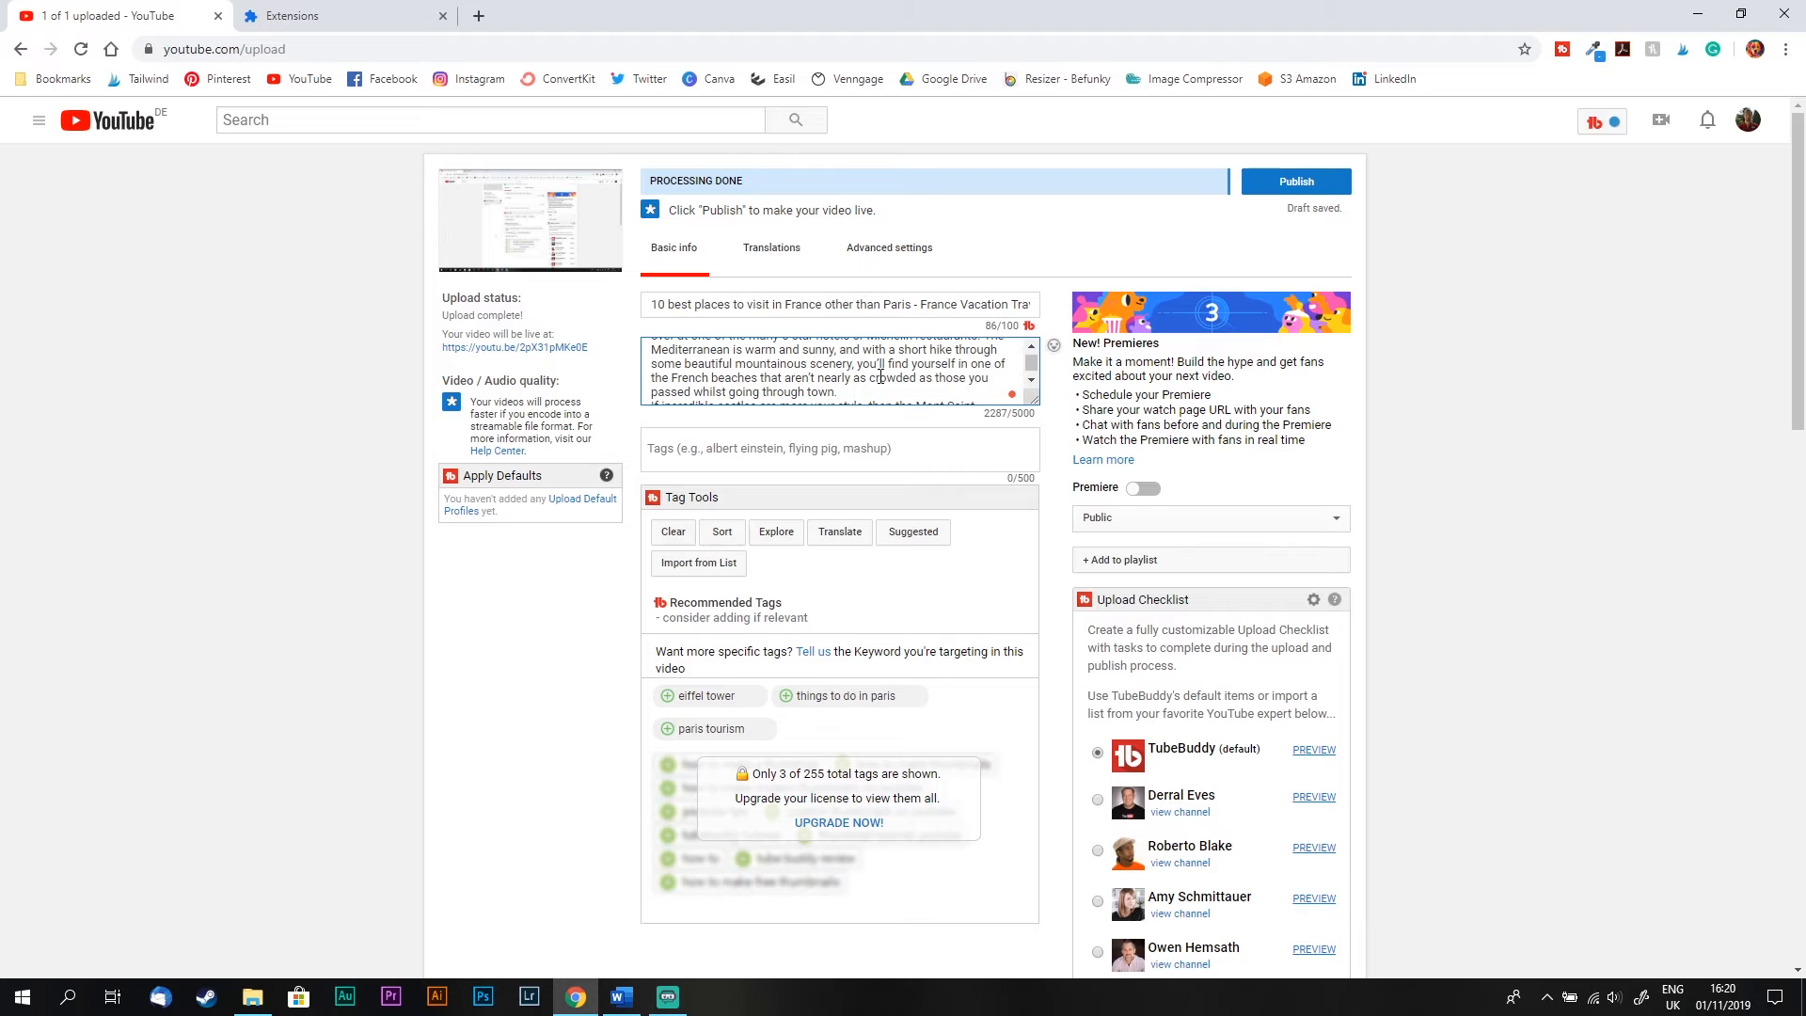
key("Return")
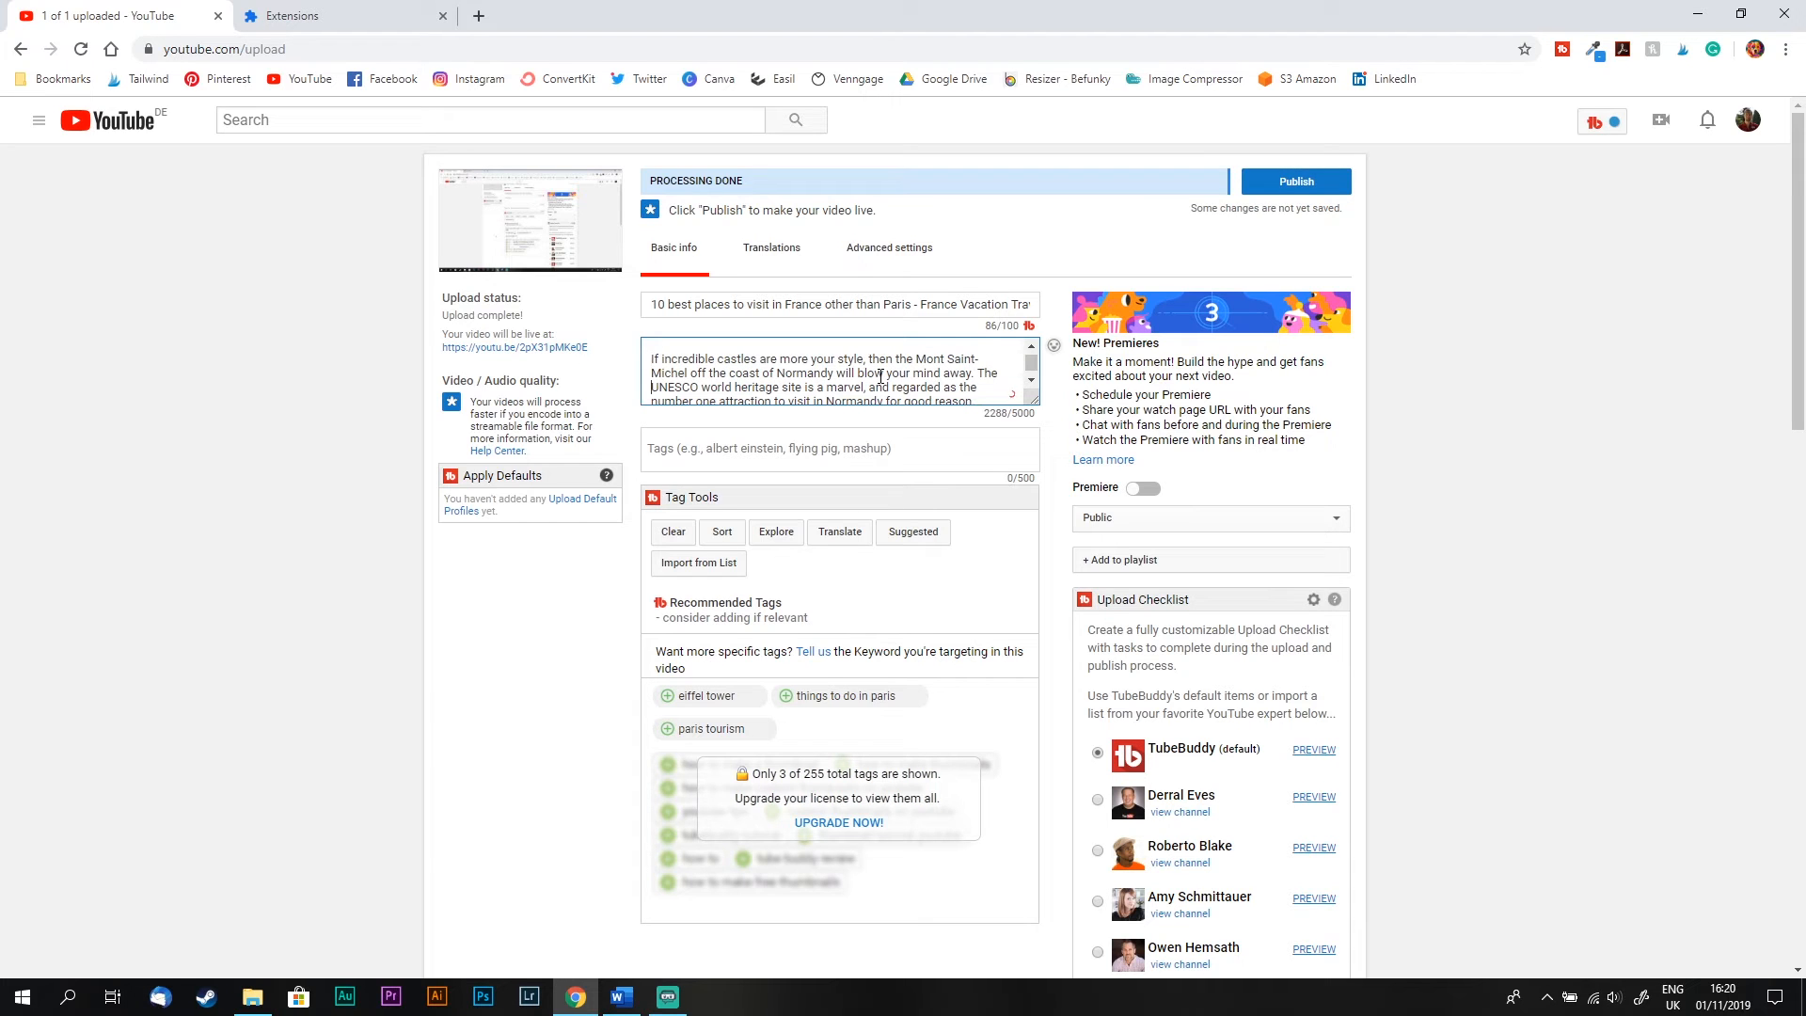
key("Down")
key("Down")
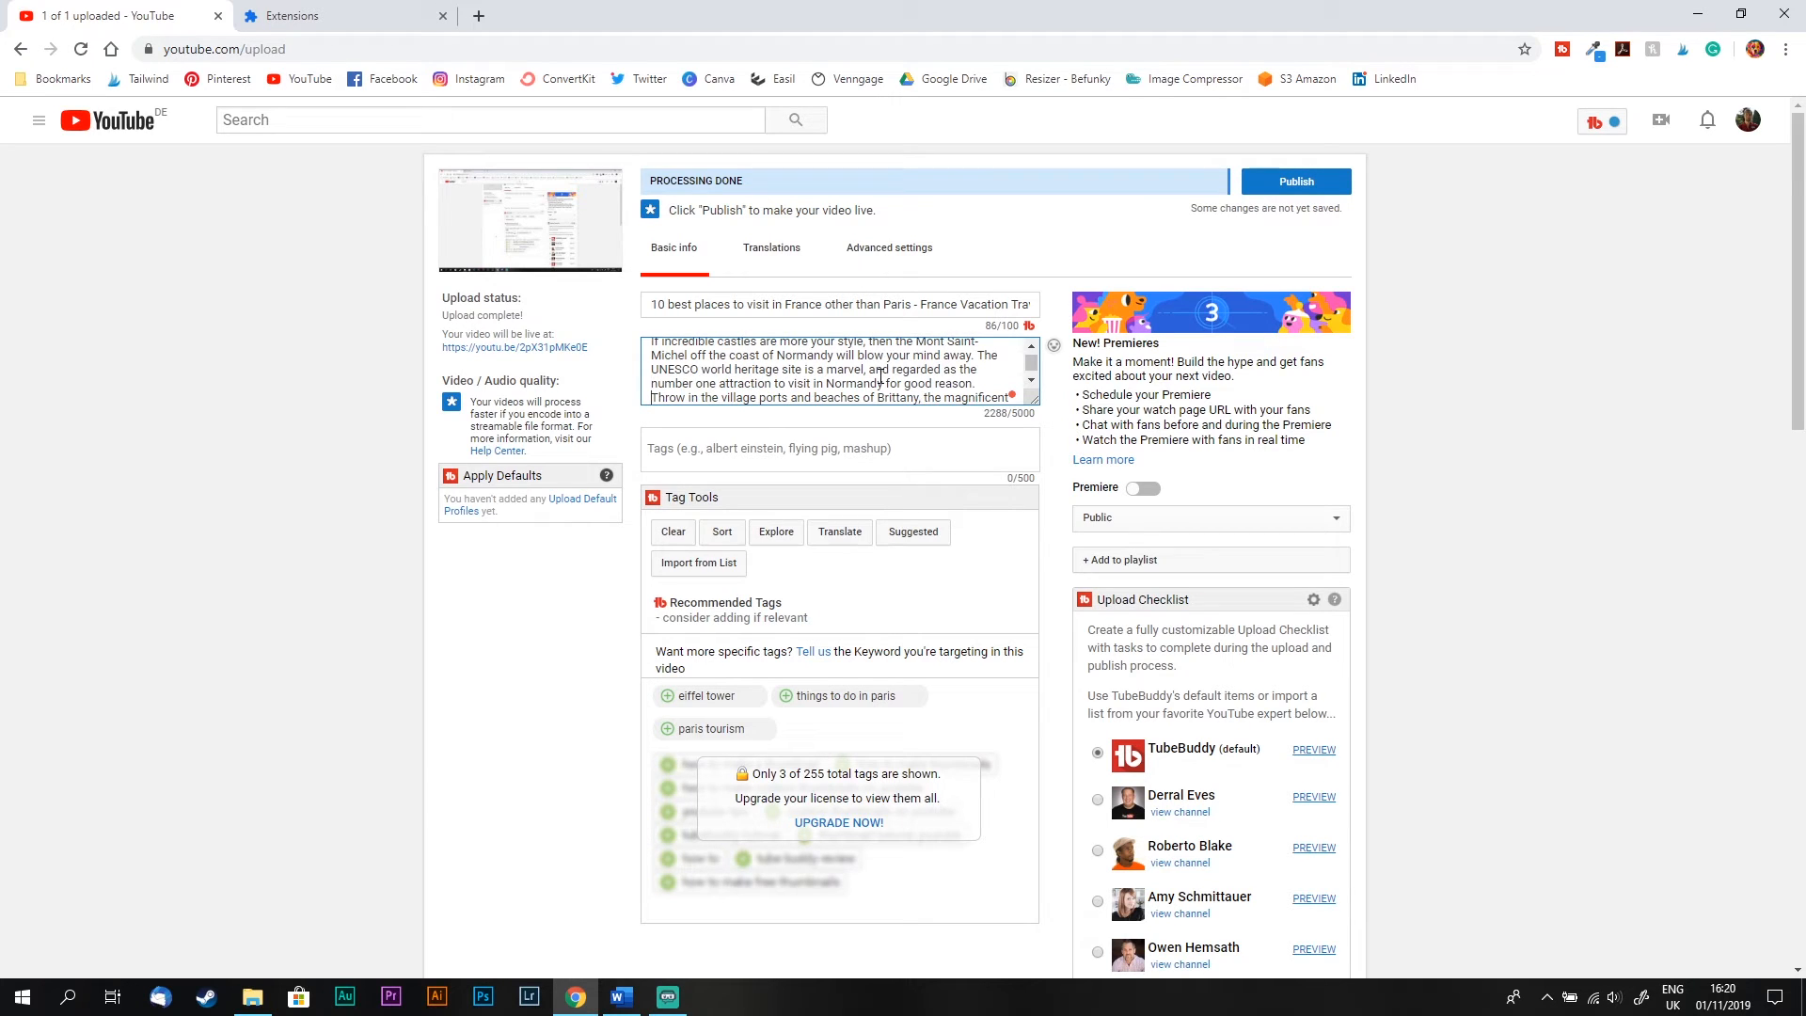
key("Return")
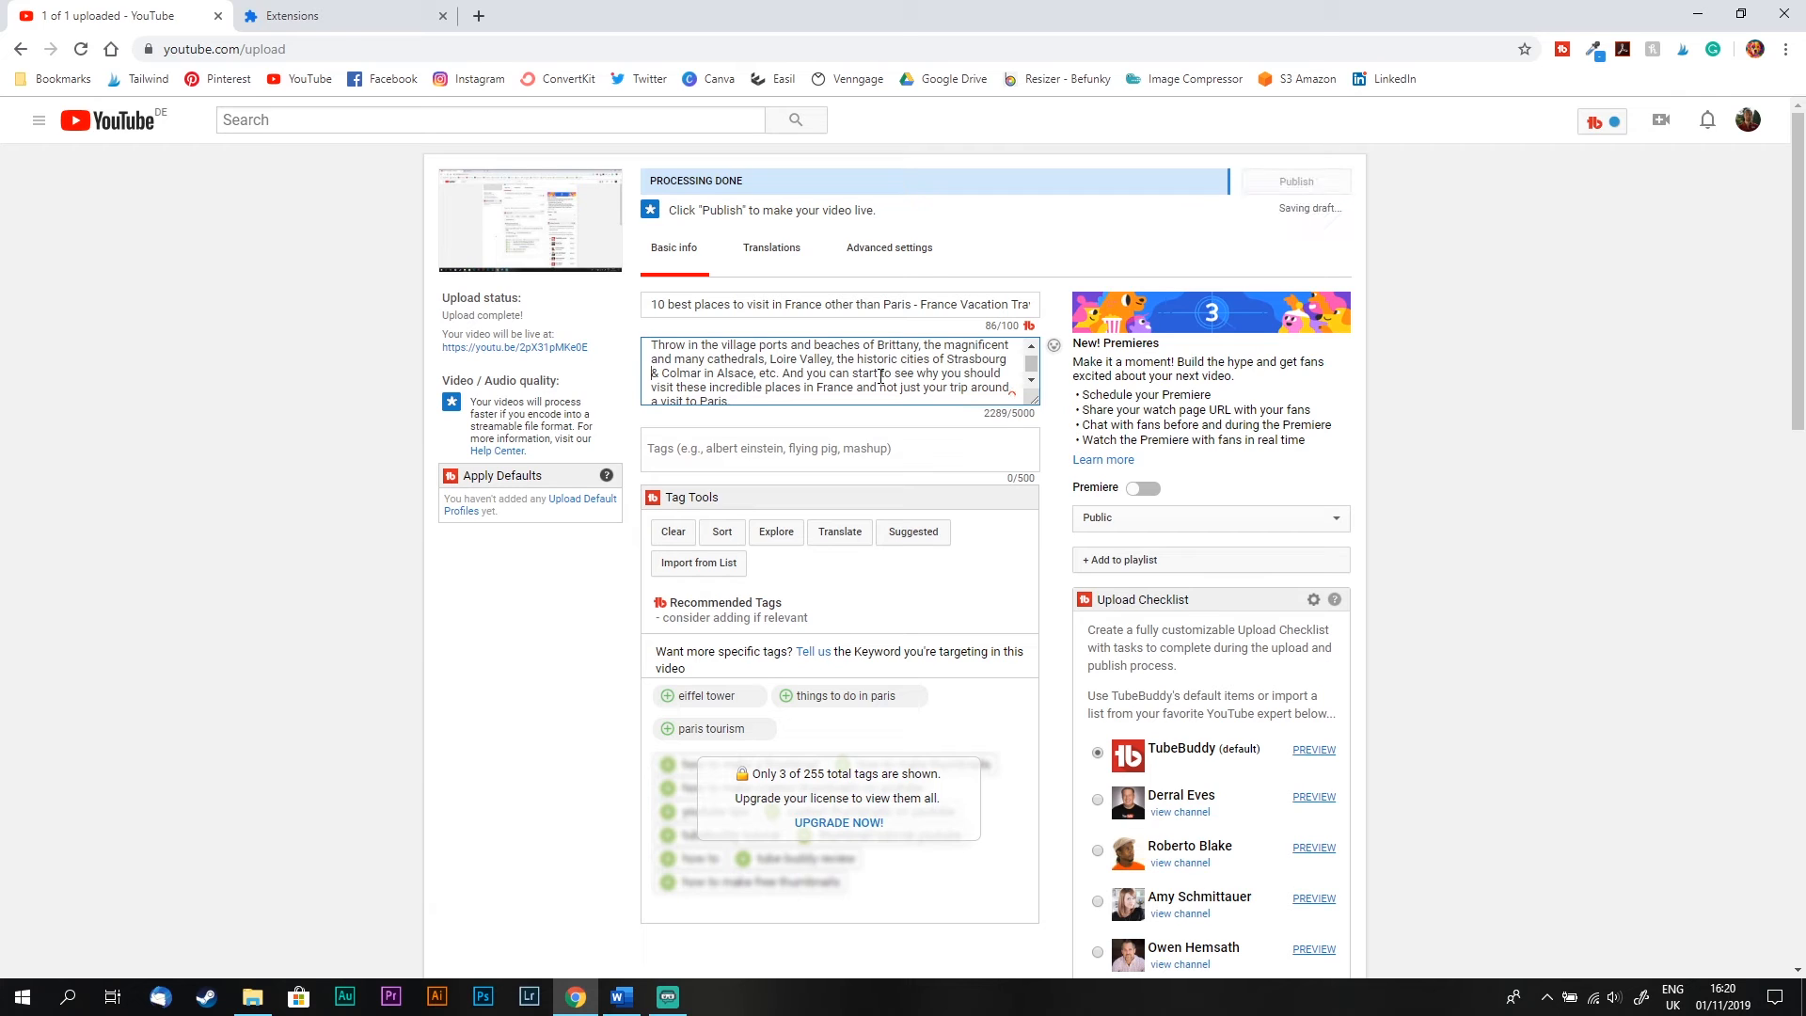
Step: Insert a blank line before each starred description section: "Liked this video?", "Going on a European adventure?", "Before you go" and "Get in touch"
key("Down")
key("Down")
key("Down")
key("Down")
key("Down")
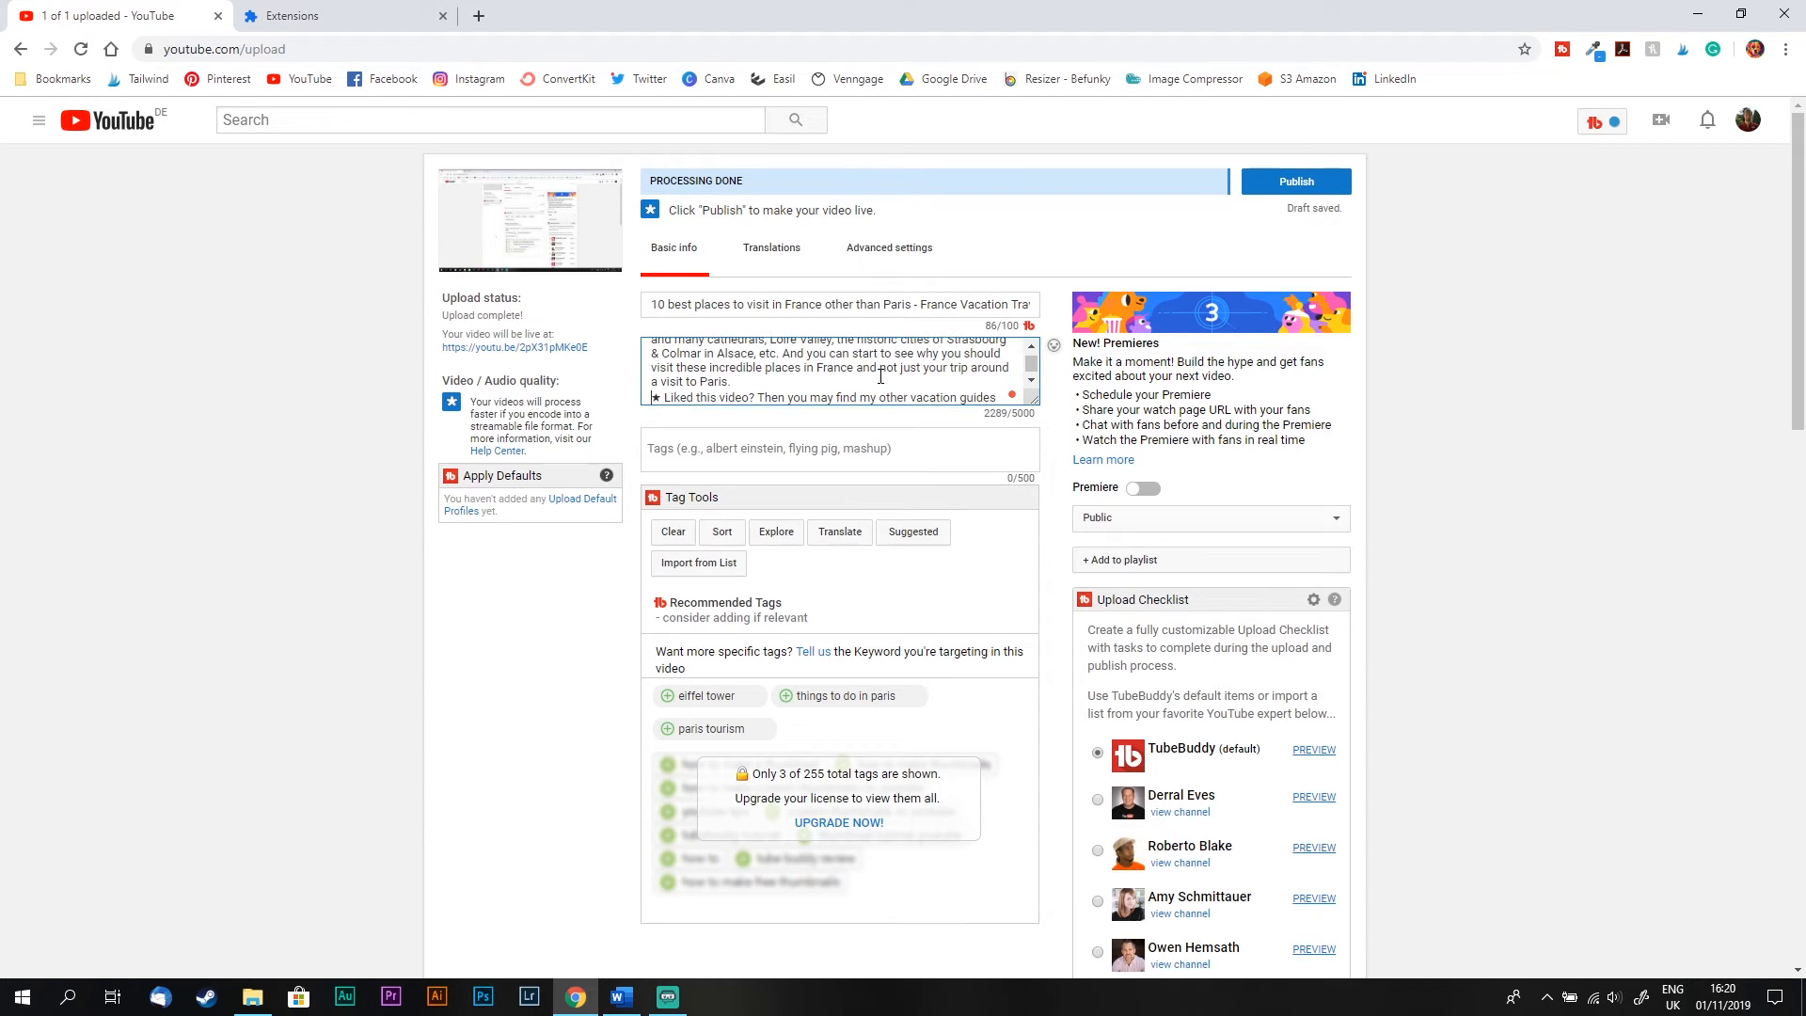
key("Return")
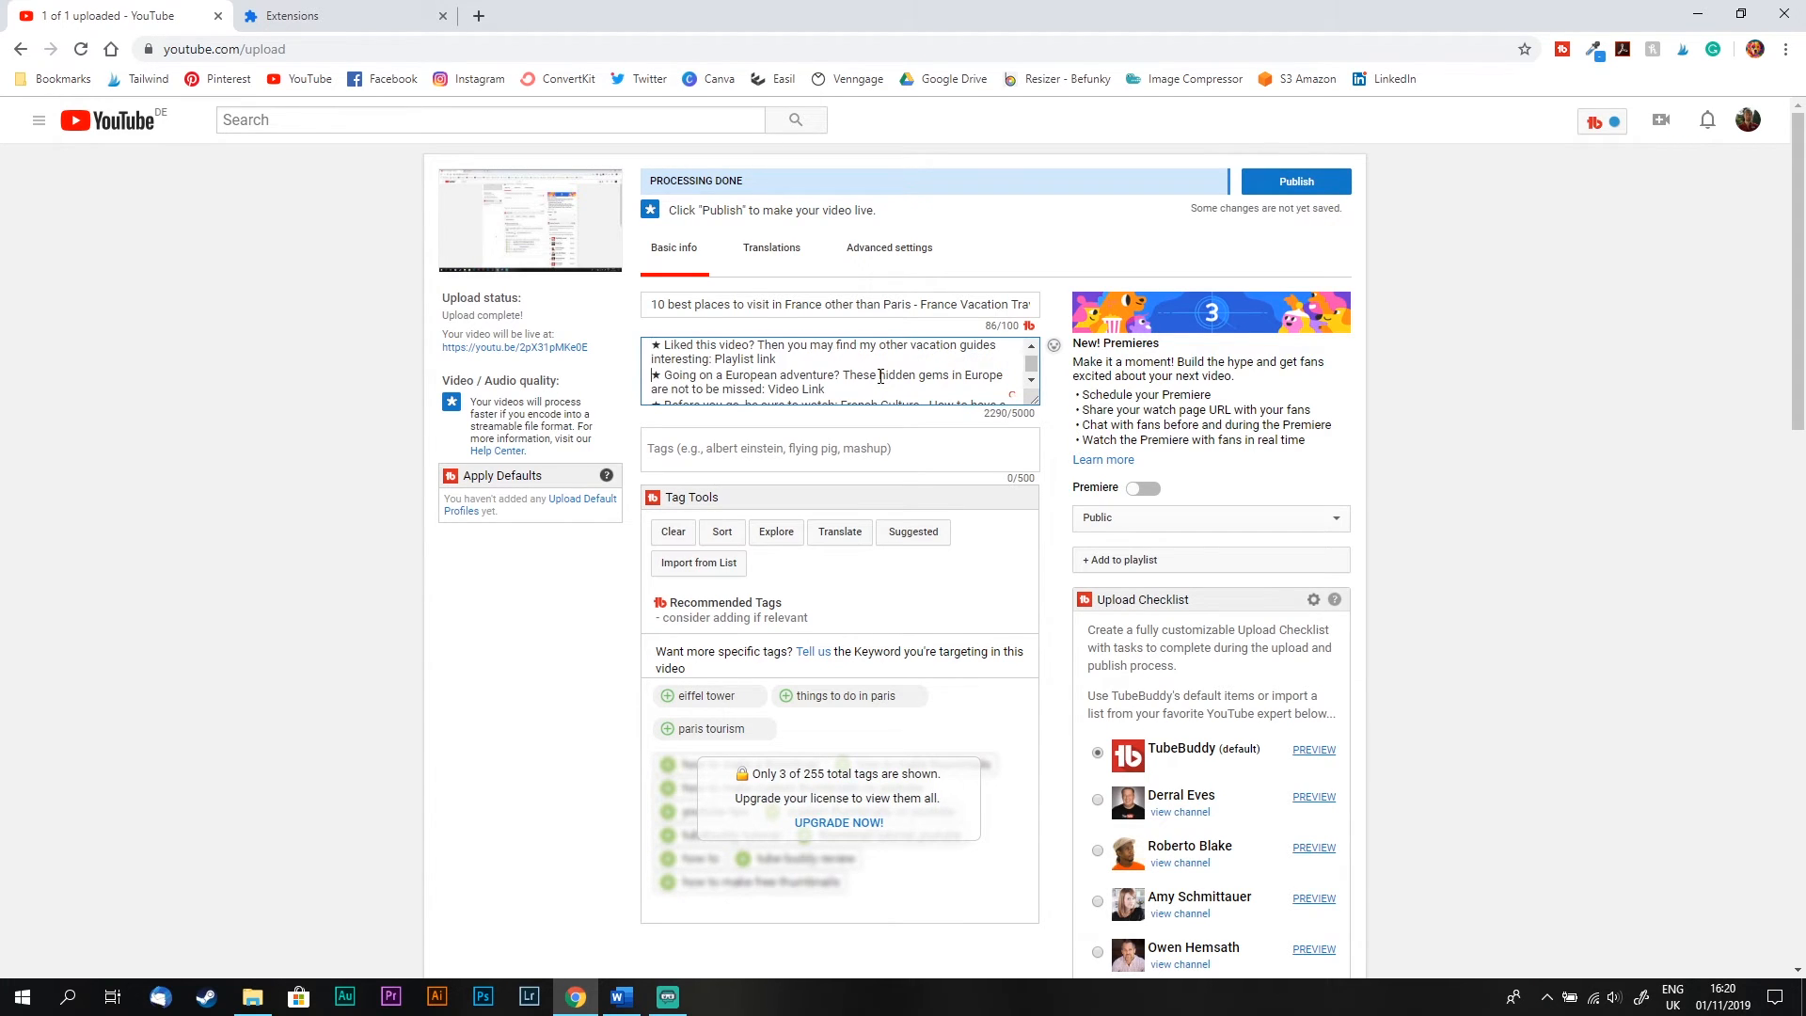
key("Return")
key("Return")
key("Down")
key("Down")
key("Down")
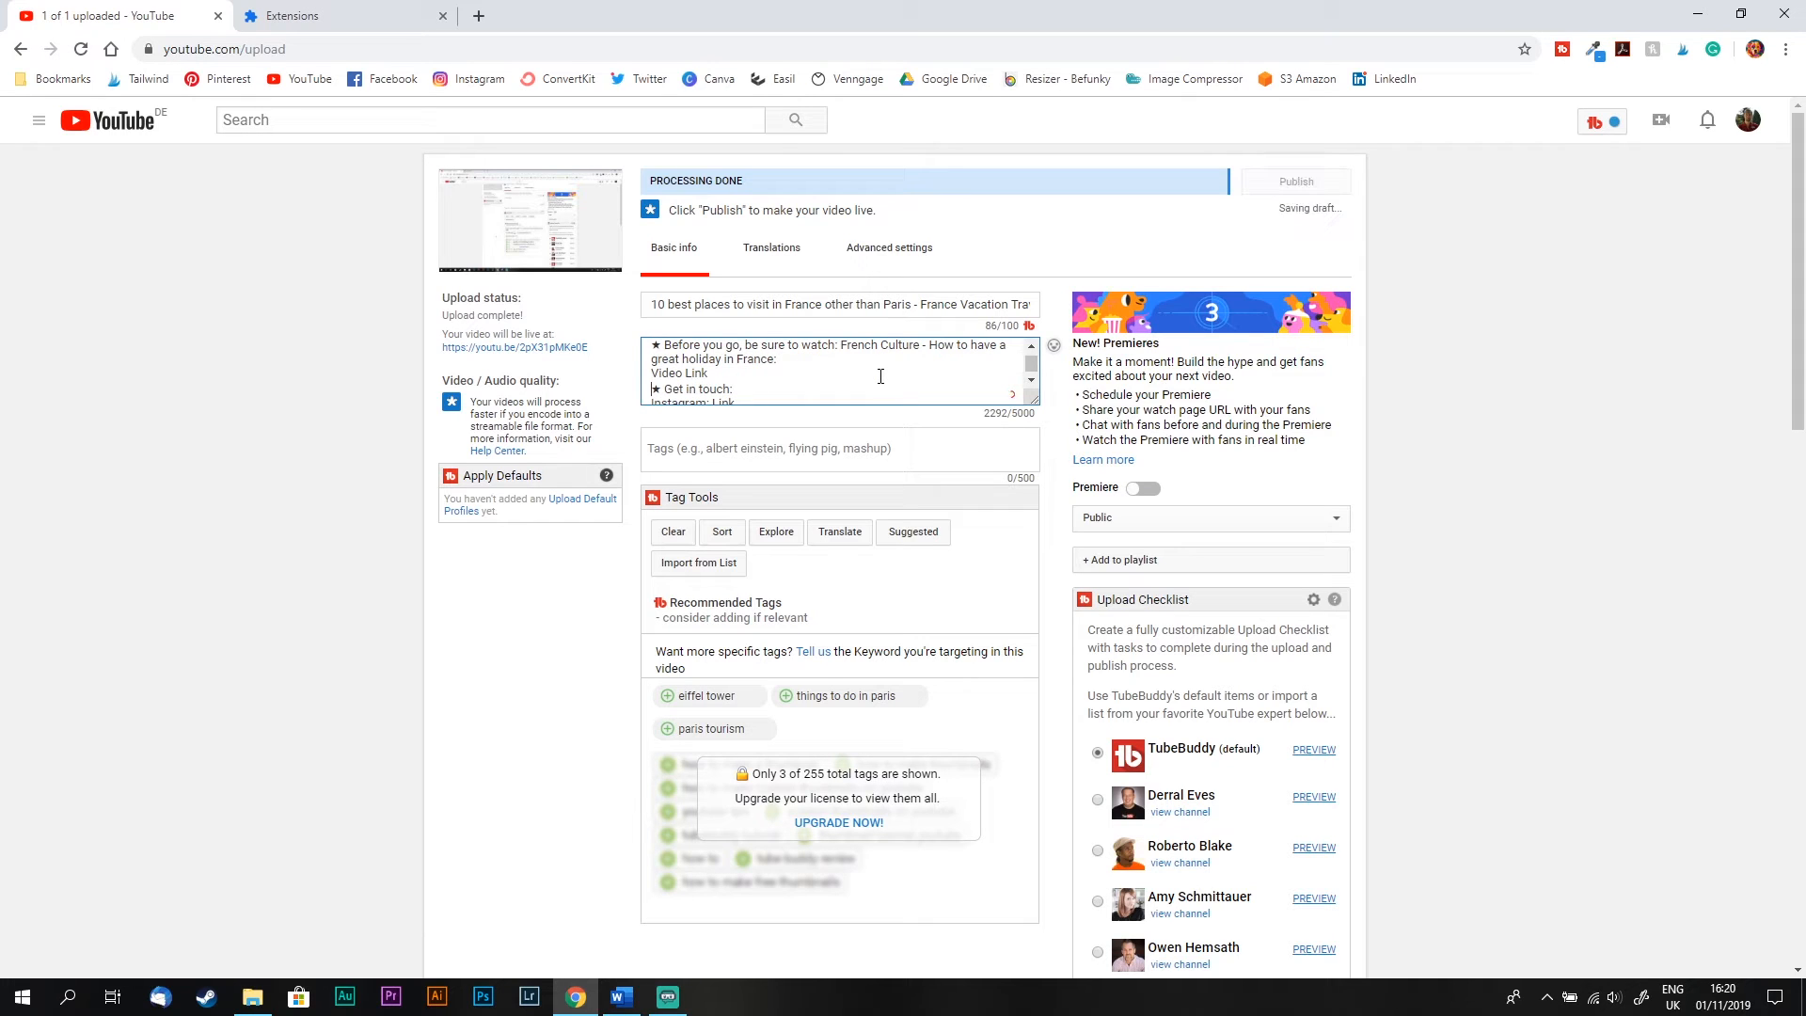
key("Return")
key("Down")
key("Down")
key("Down")
key("Down")
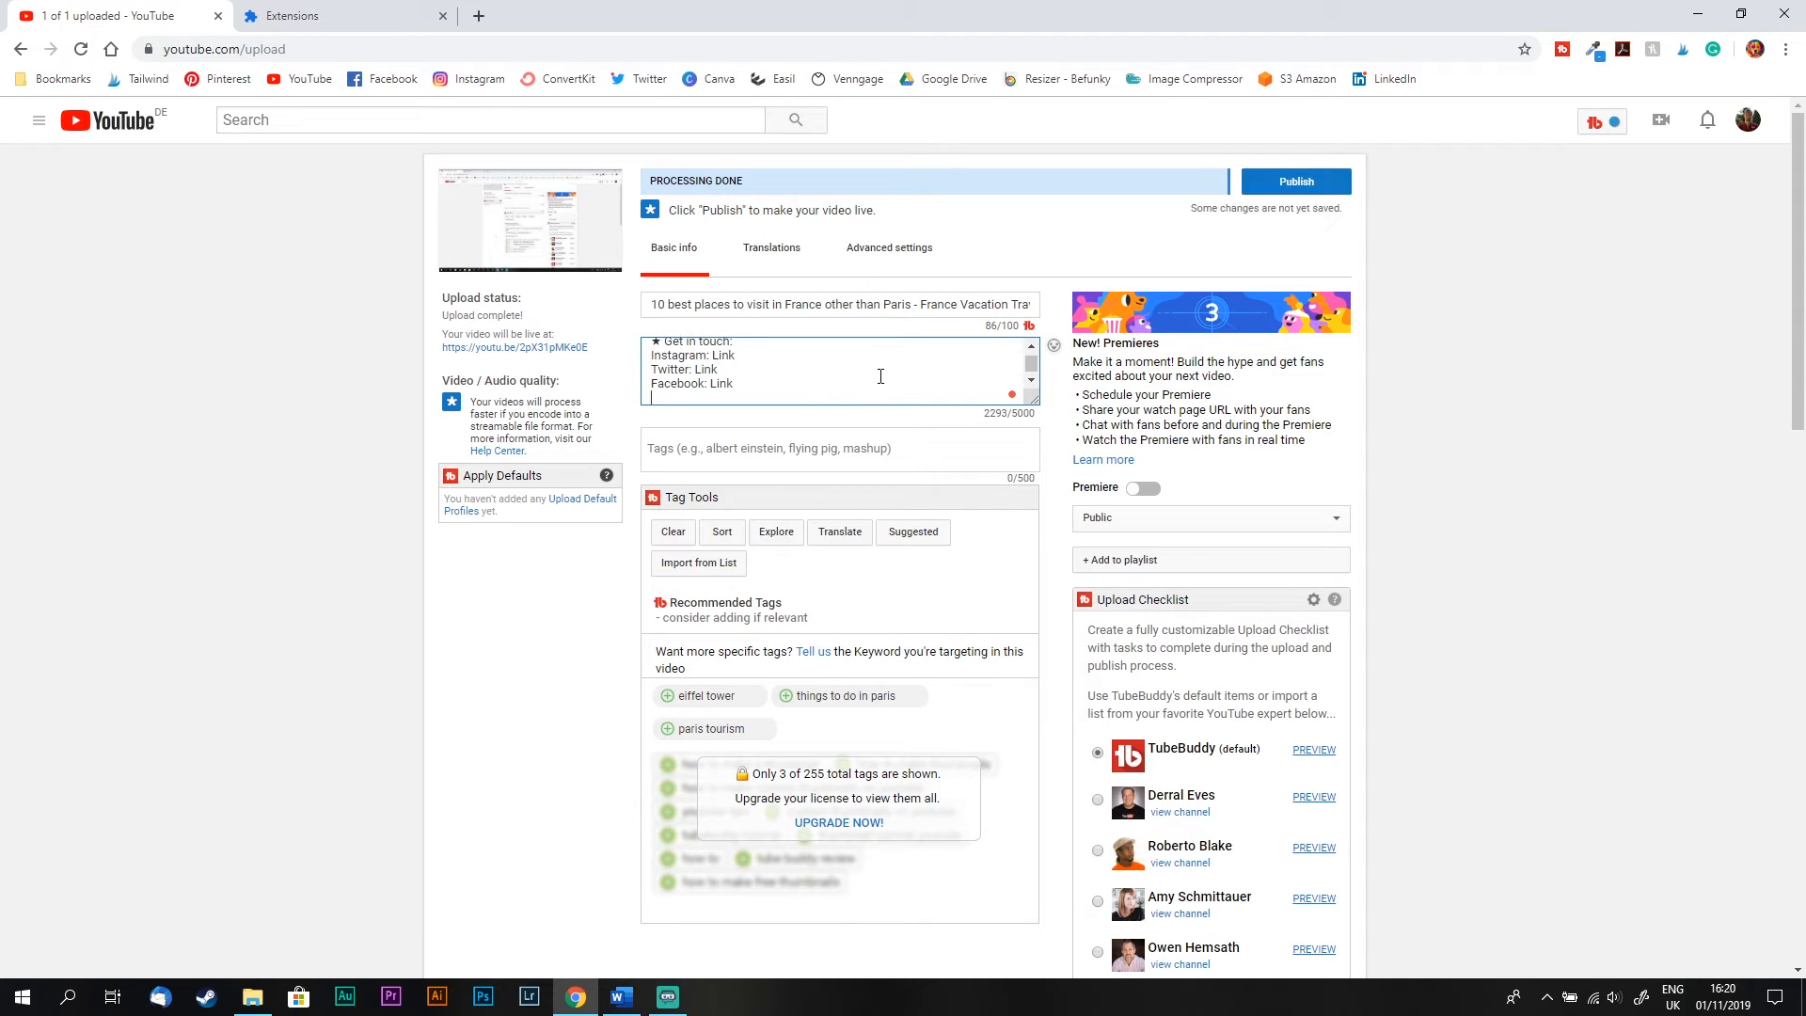
Step: Accept the grammar suggestion removing the comma after "marvel" in the description's UNESCO world heritage site sentence
key("Up")
key("Up")
key("Up")
key("Up")
key("Up")
key("Up")
key("Up")
key("Up")
key("Up")
key("Up")
key("Up")
key("Up")
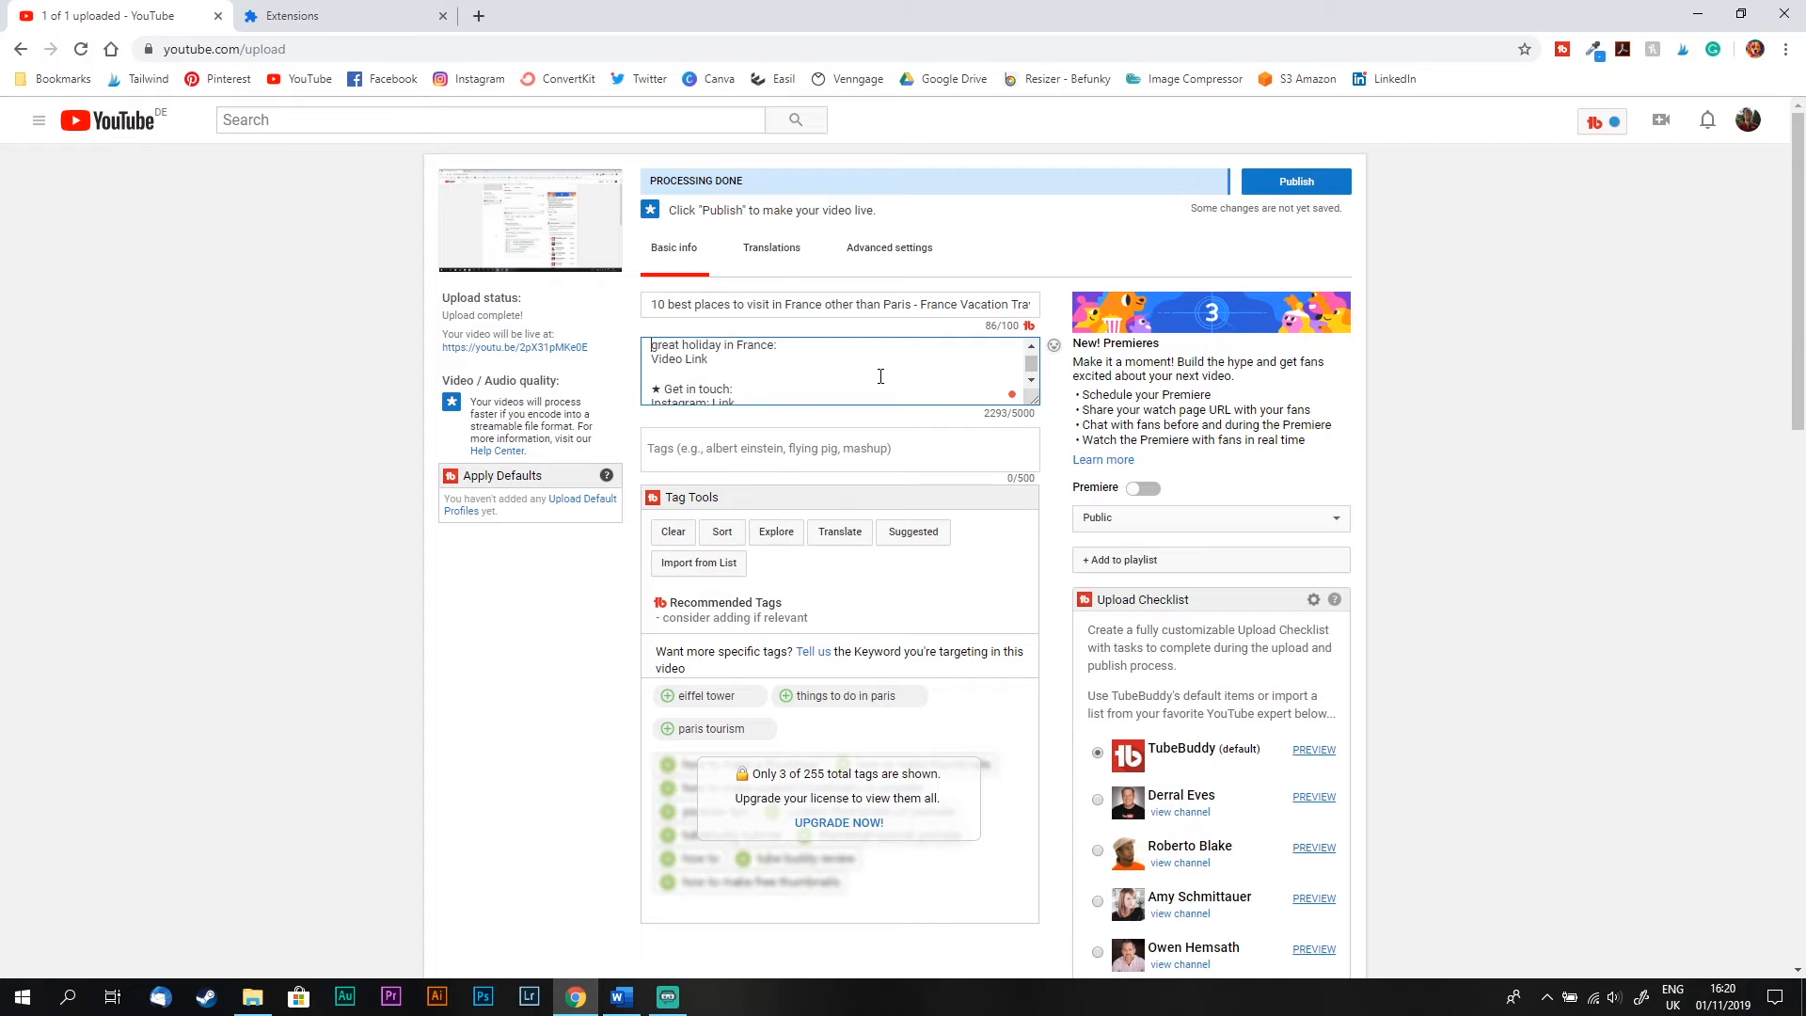
key("Up")
key("Up")
key("Up")
key("Up")
key("Up")
key("Up")
key("Up")
key("Up")
key("Up")
key("Up")
key("Up")
key("Up")
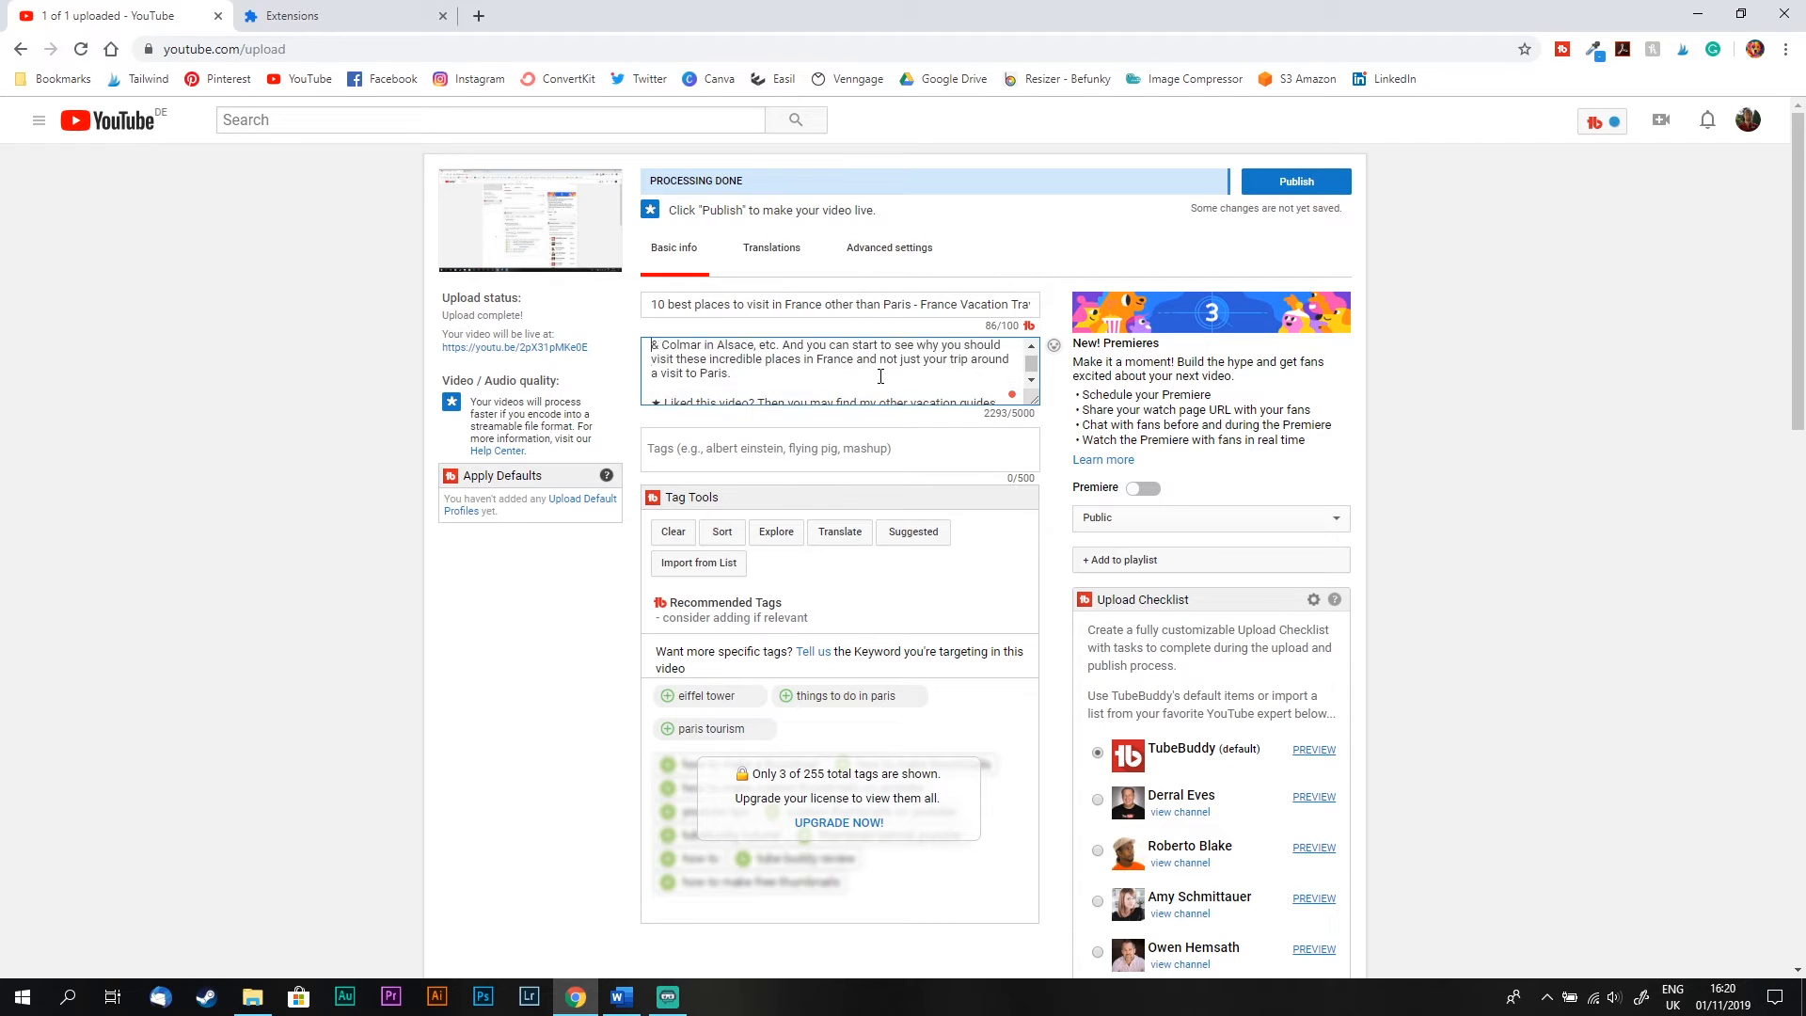
key("Up")
key("Up")
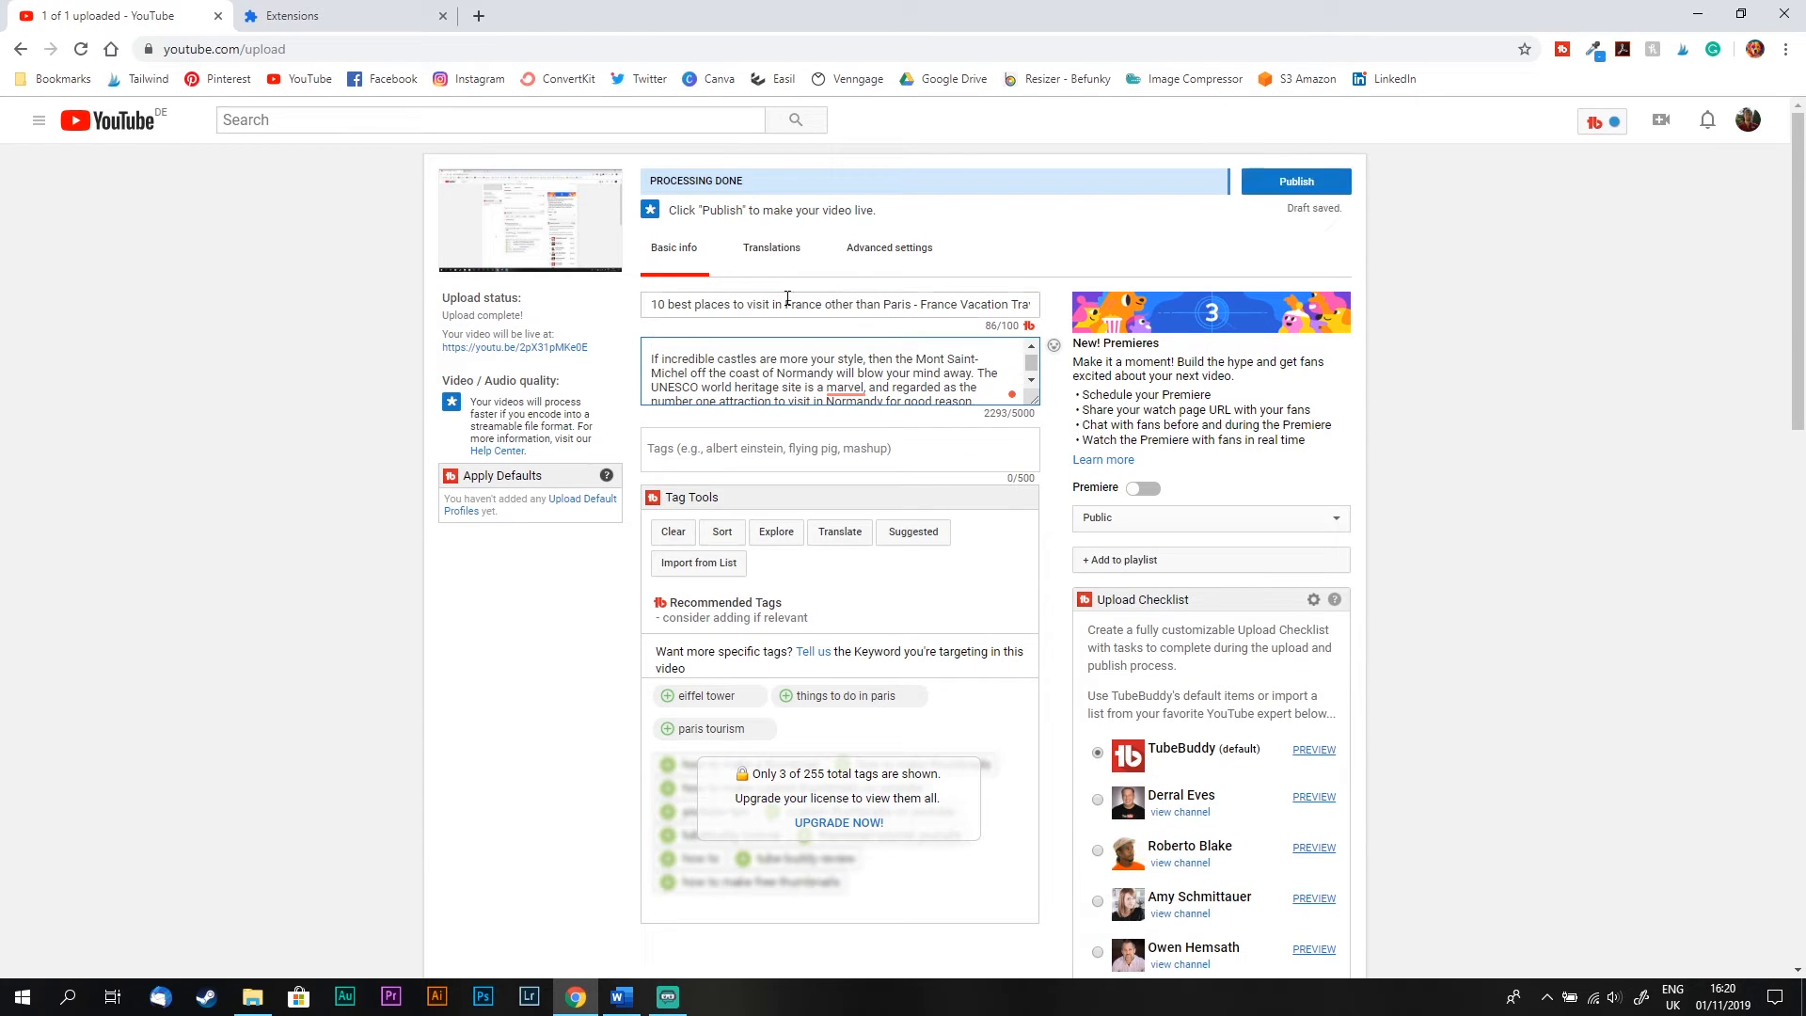
mouse_move(844, 380)
left_click(863, 435)
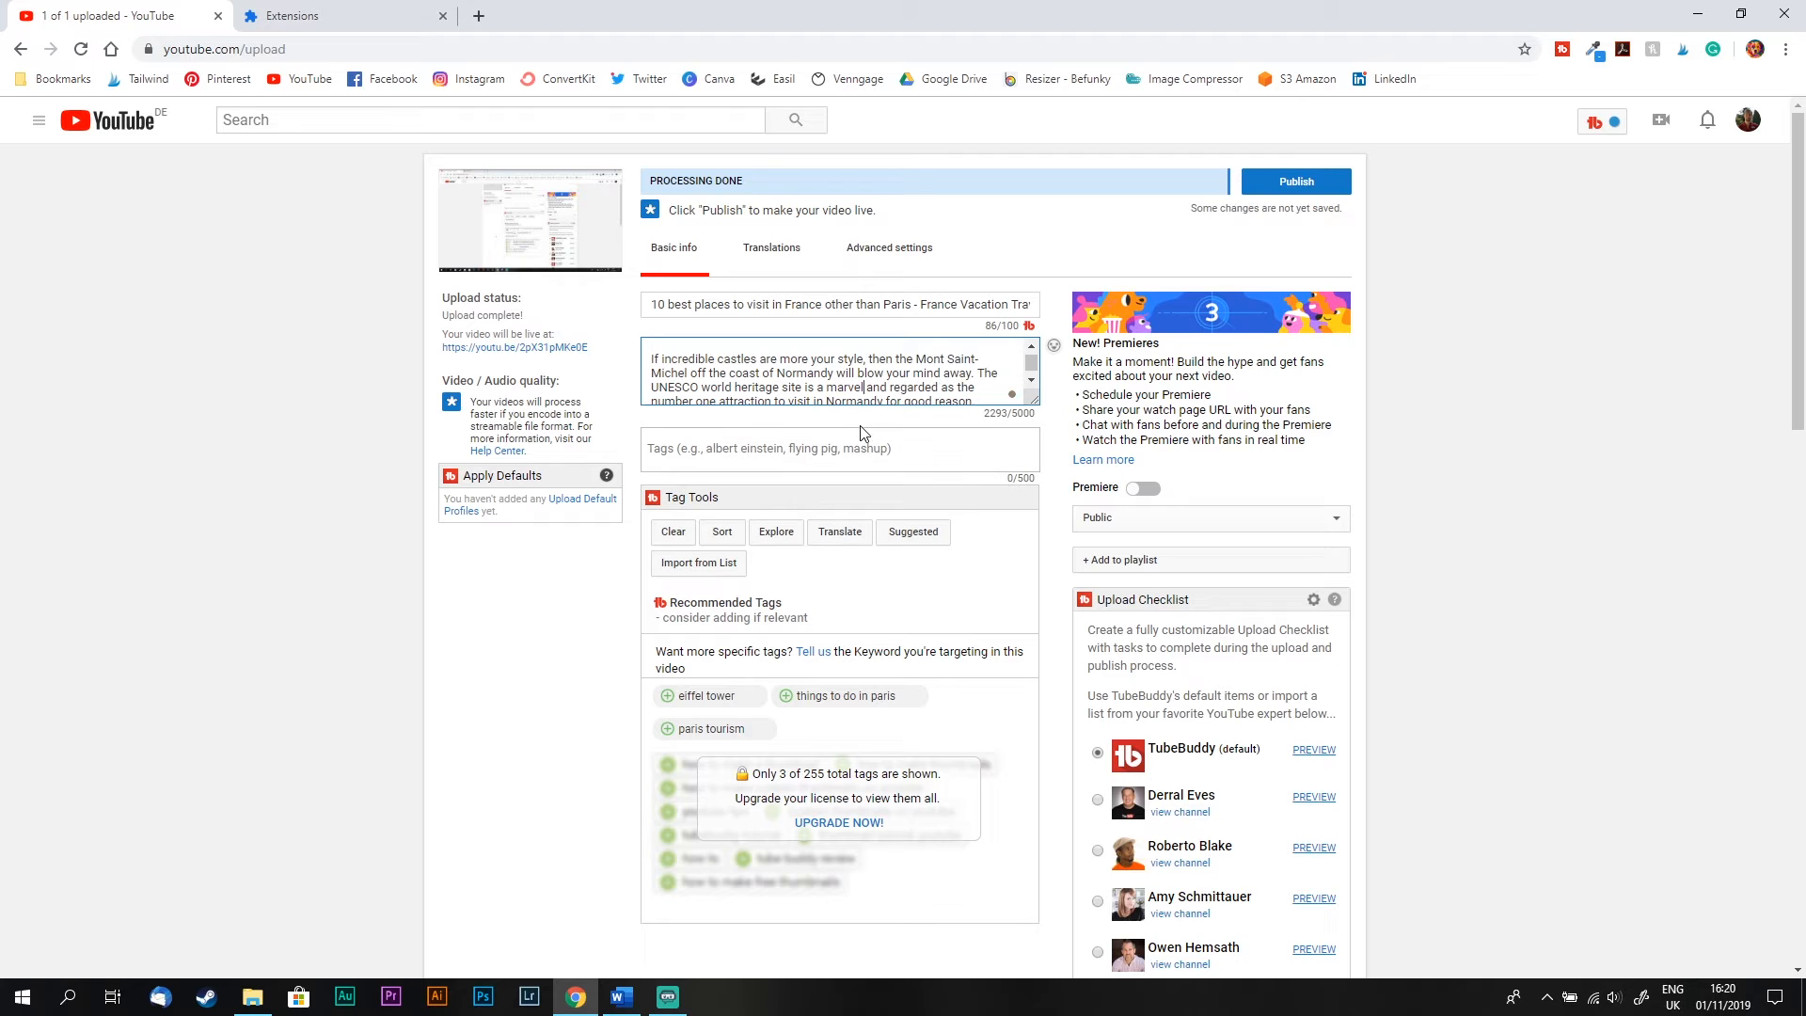
Step: Review the whole description from its opening paragraph to the social media links and hashtags, checking layout and spacing
left_click(1032, 346)
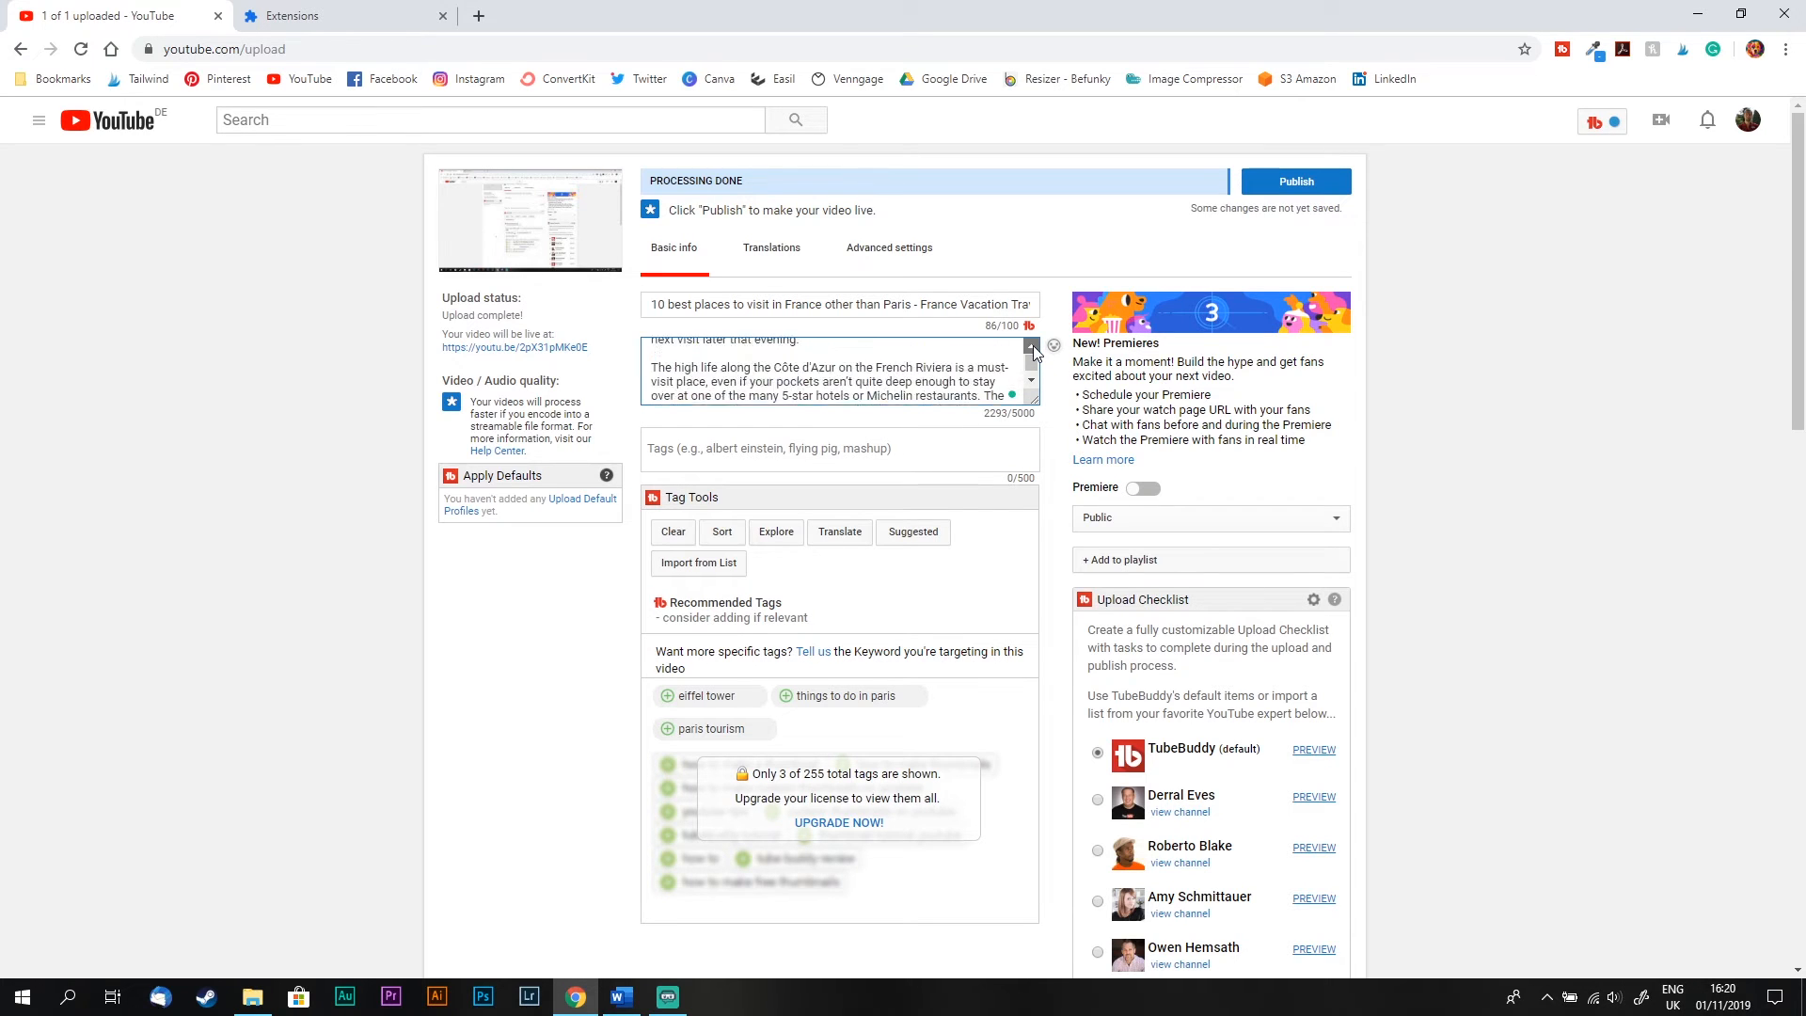
left_click(1033, 346)
left_click(1032, 346)
left_click(1033, 346)
left_click(1033, 346)
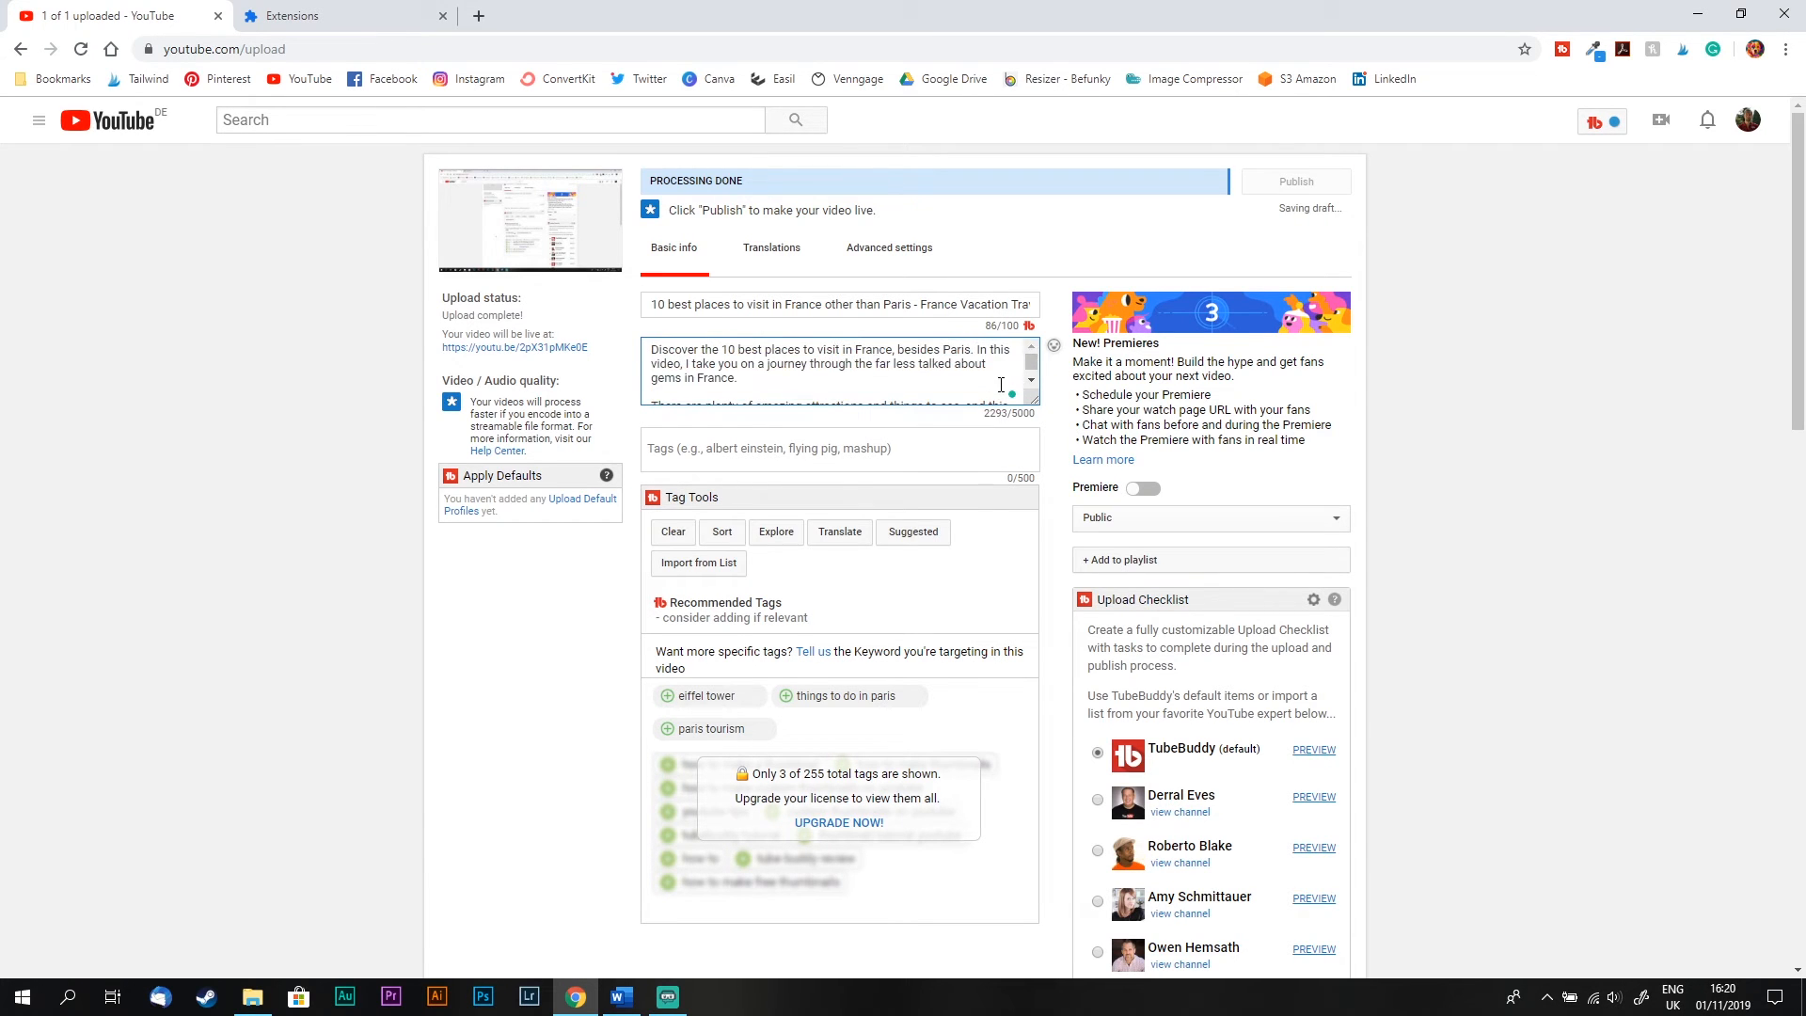
left_click(1034, 380)
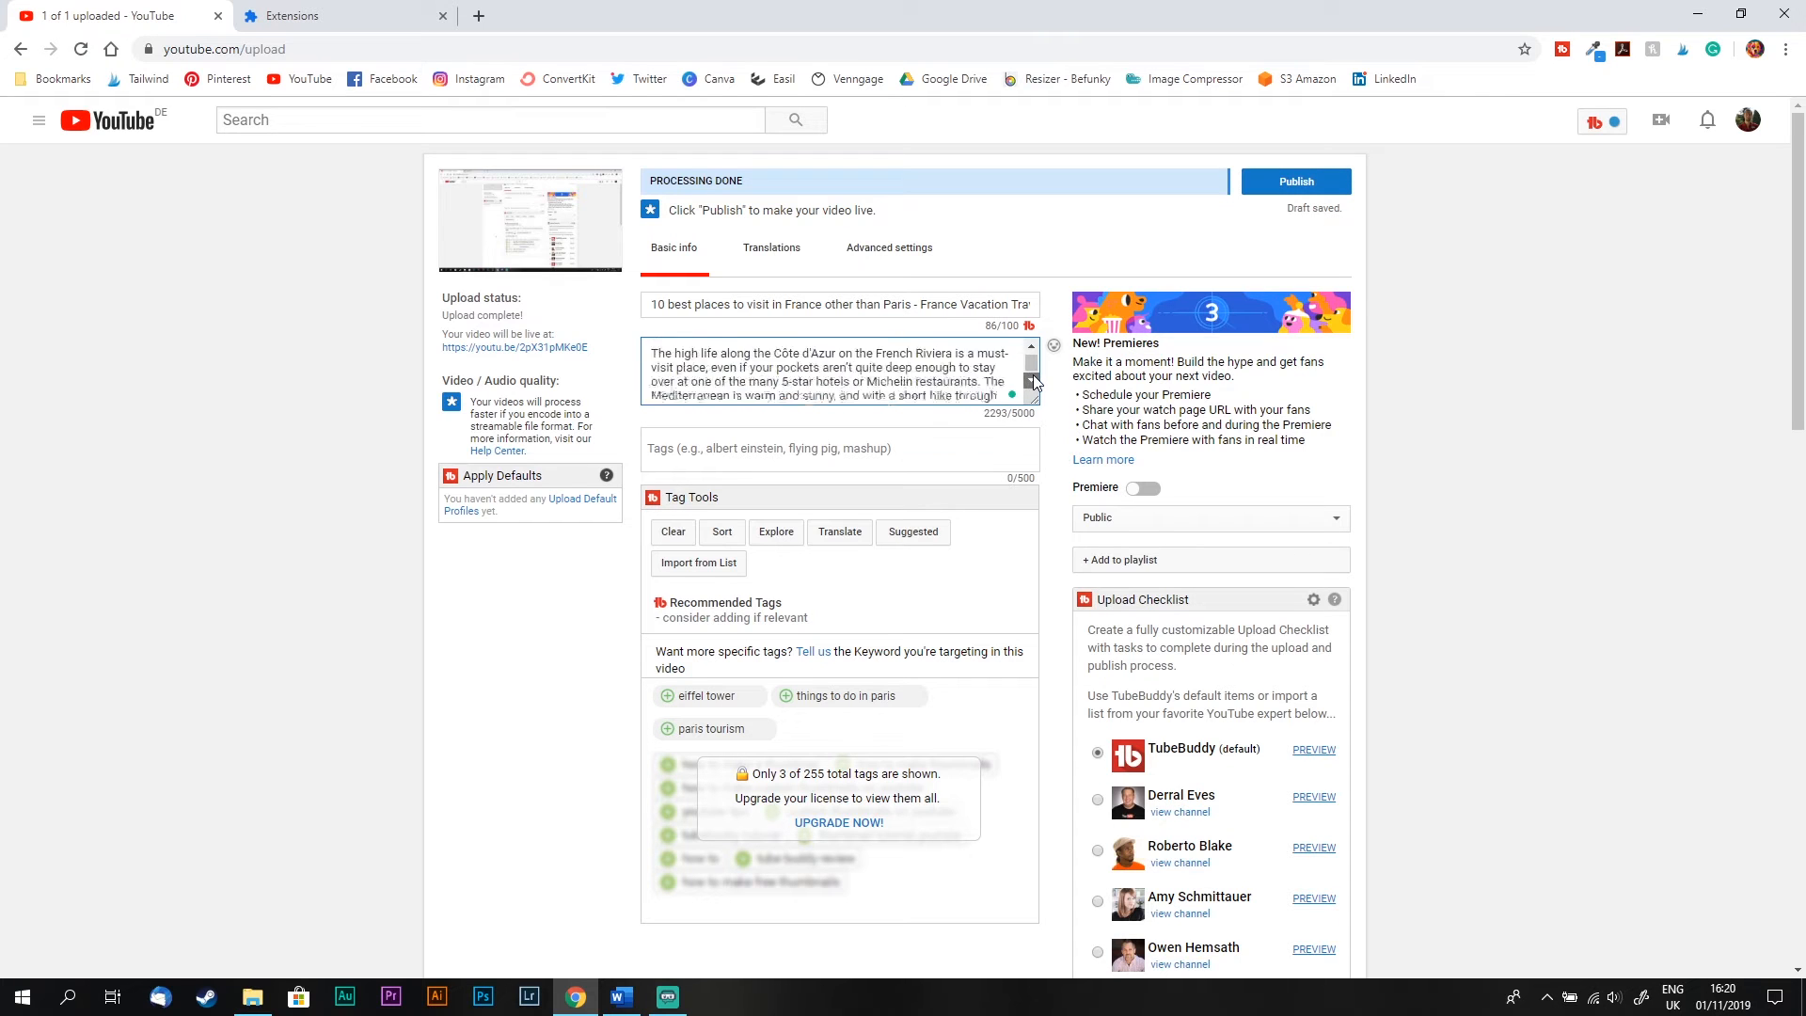
left_click(1033, 381)
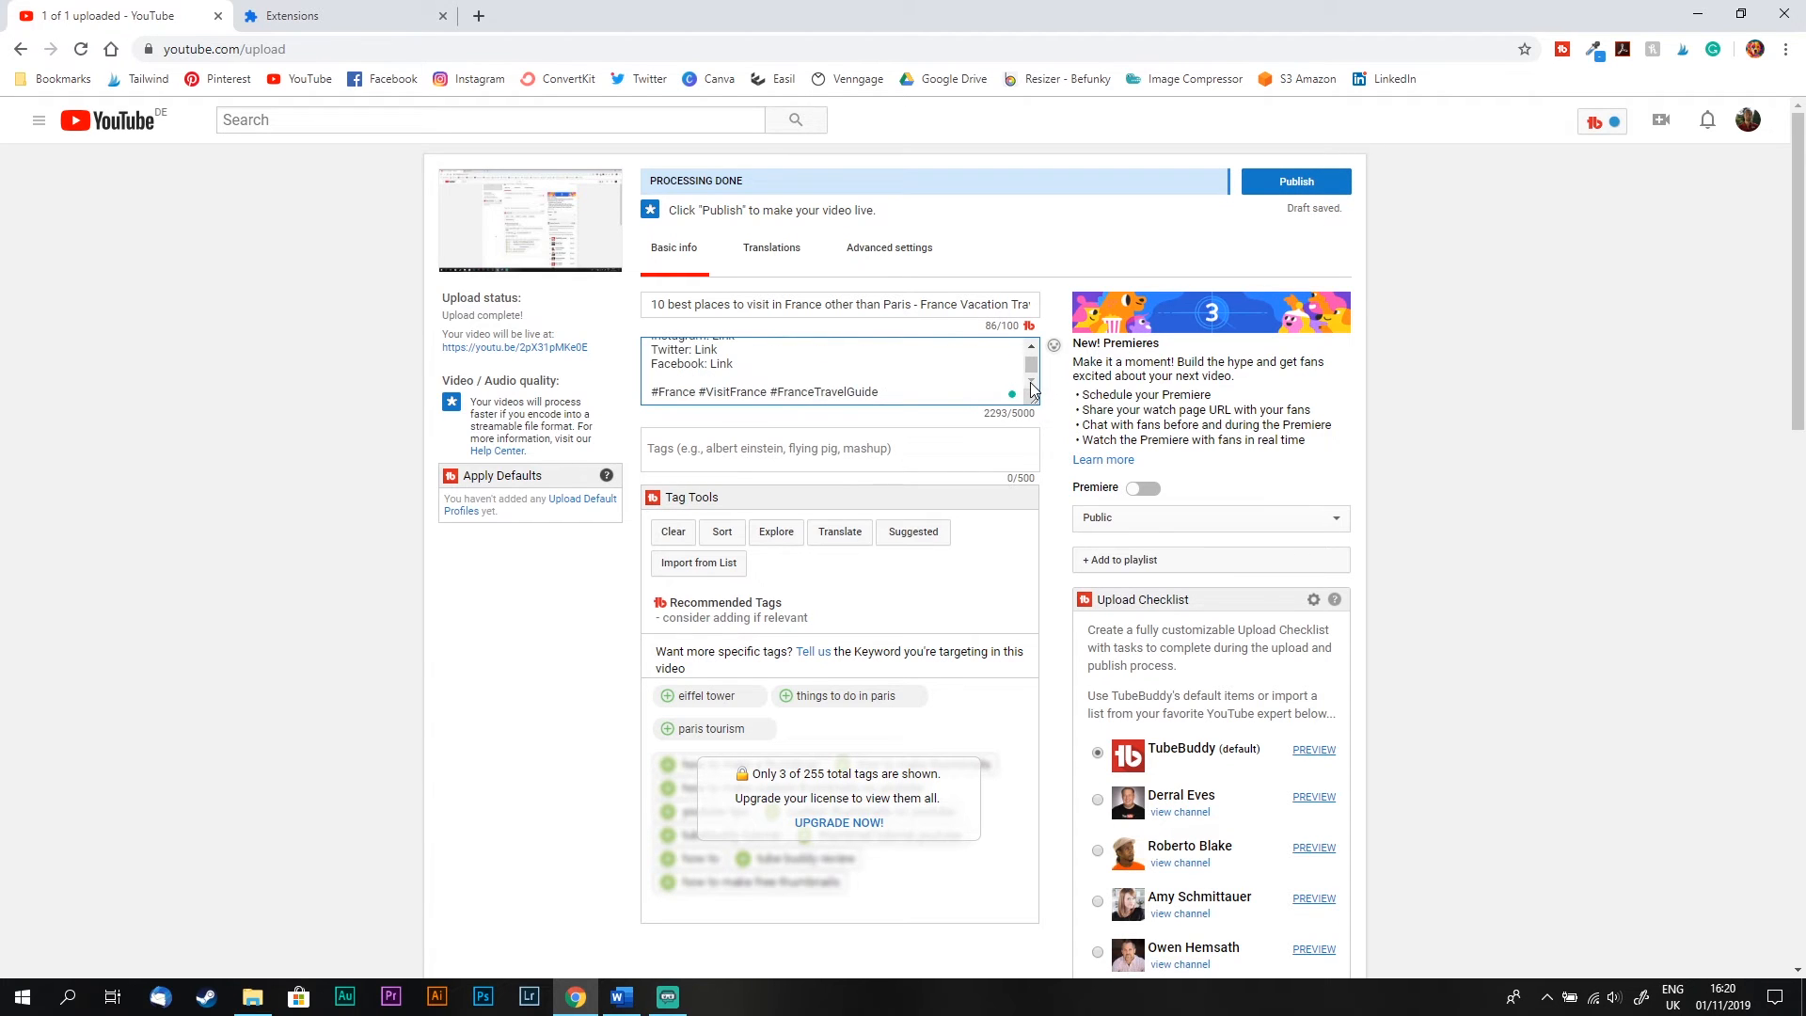
left_click(566, 645)
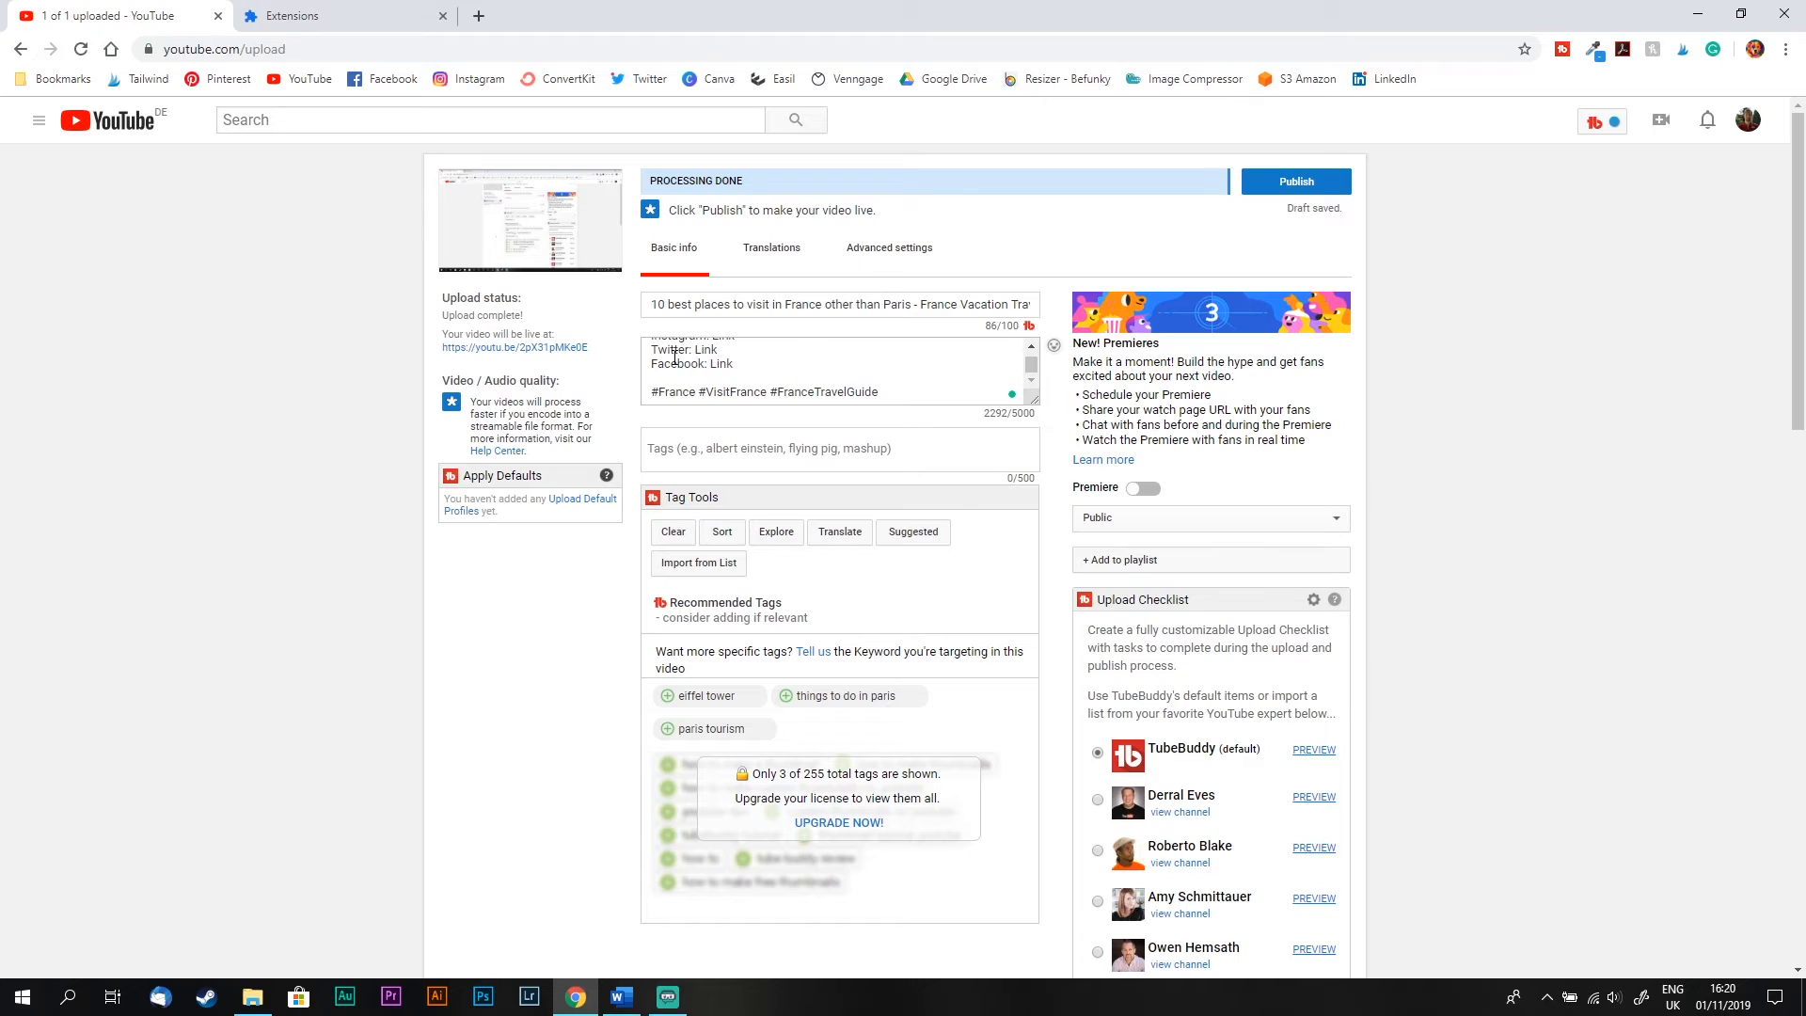
left_click_drag(697, 350, 712, 349)
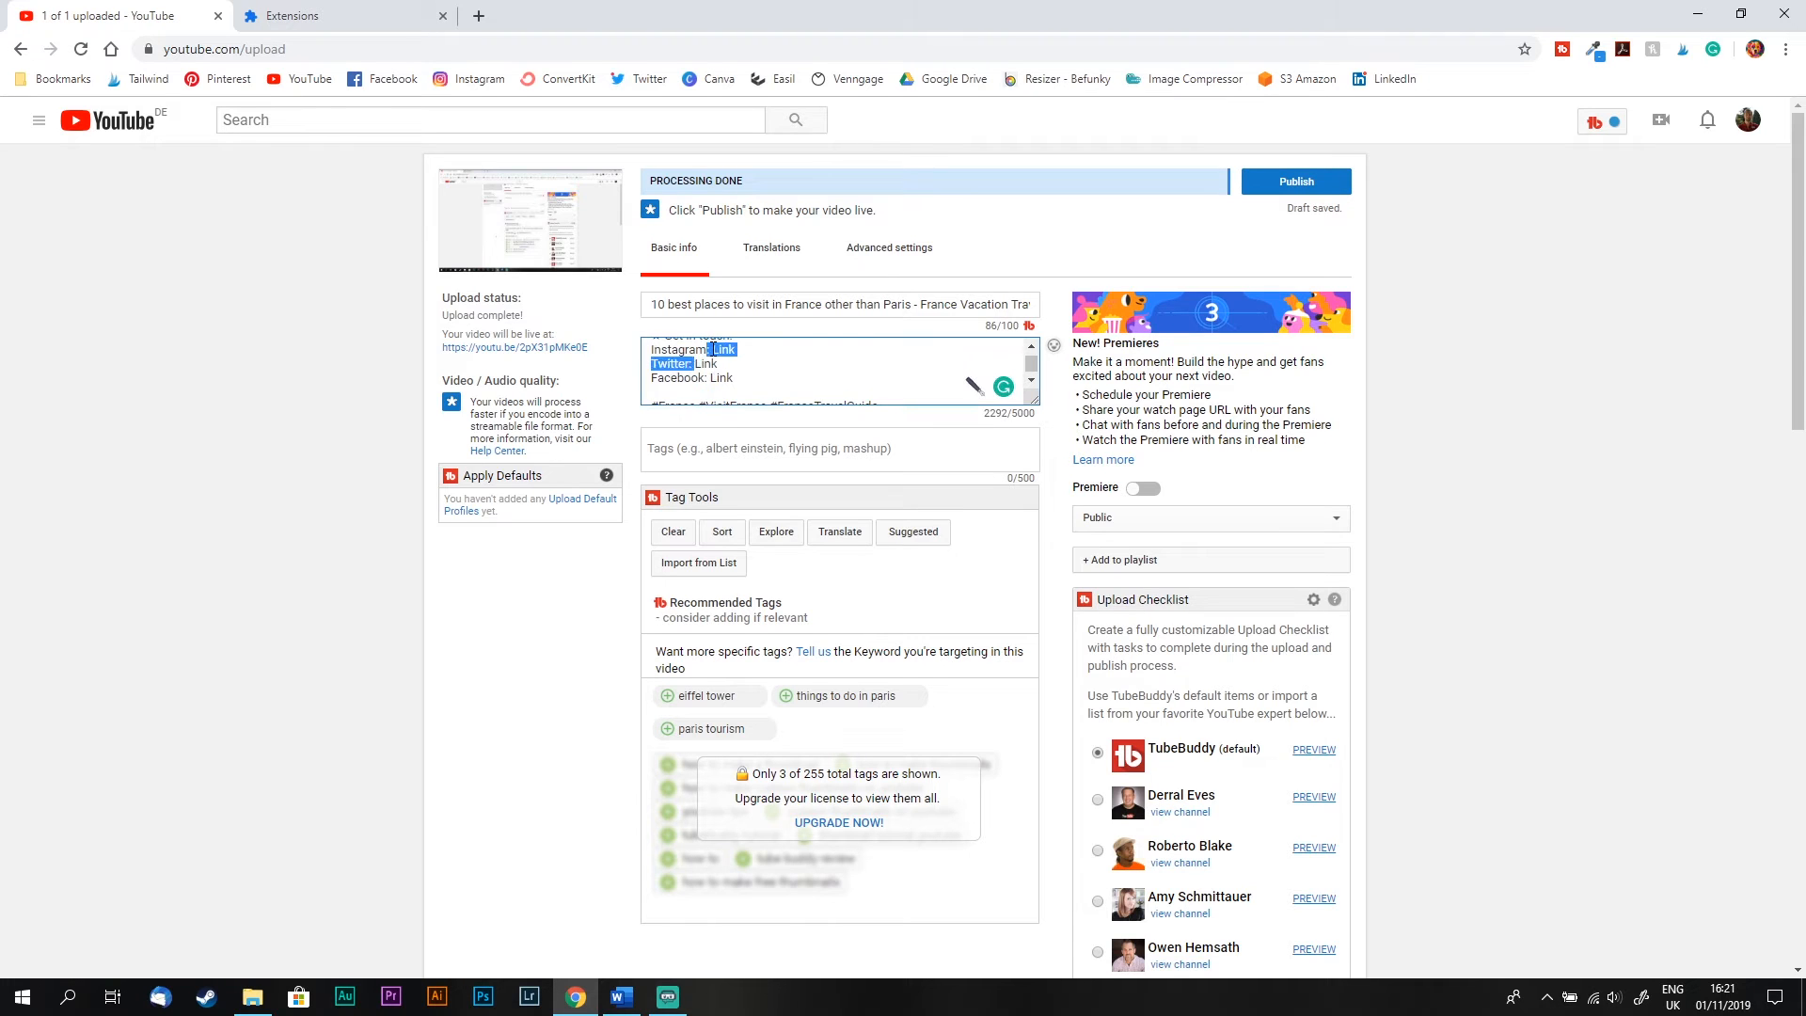
left_click(717, 364)
double_click(705, 364)
left_click(705, 364)
scroll(1033, 362, "up", 5)
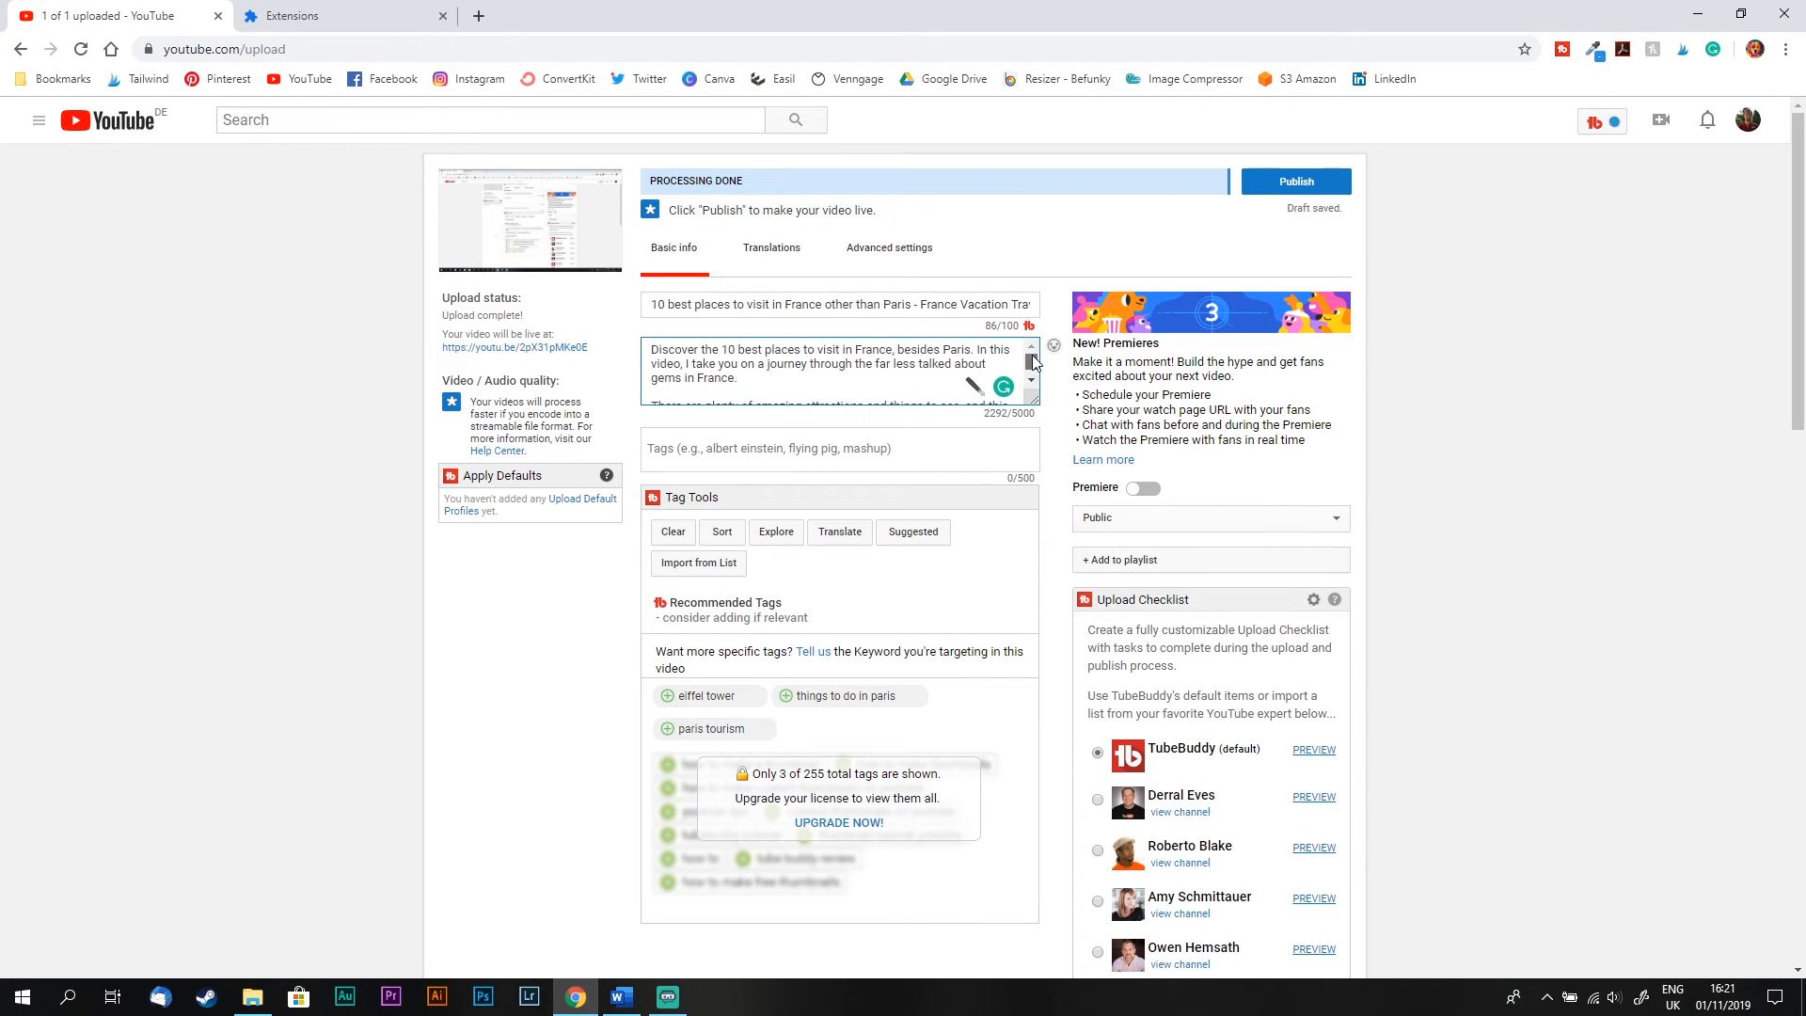
scroll(1033, 381, "down", 4)
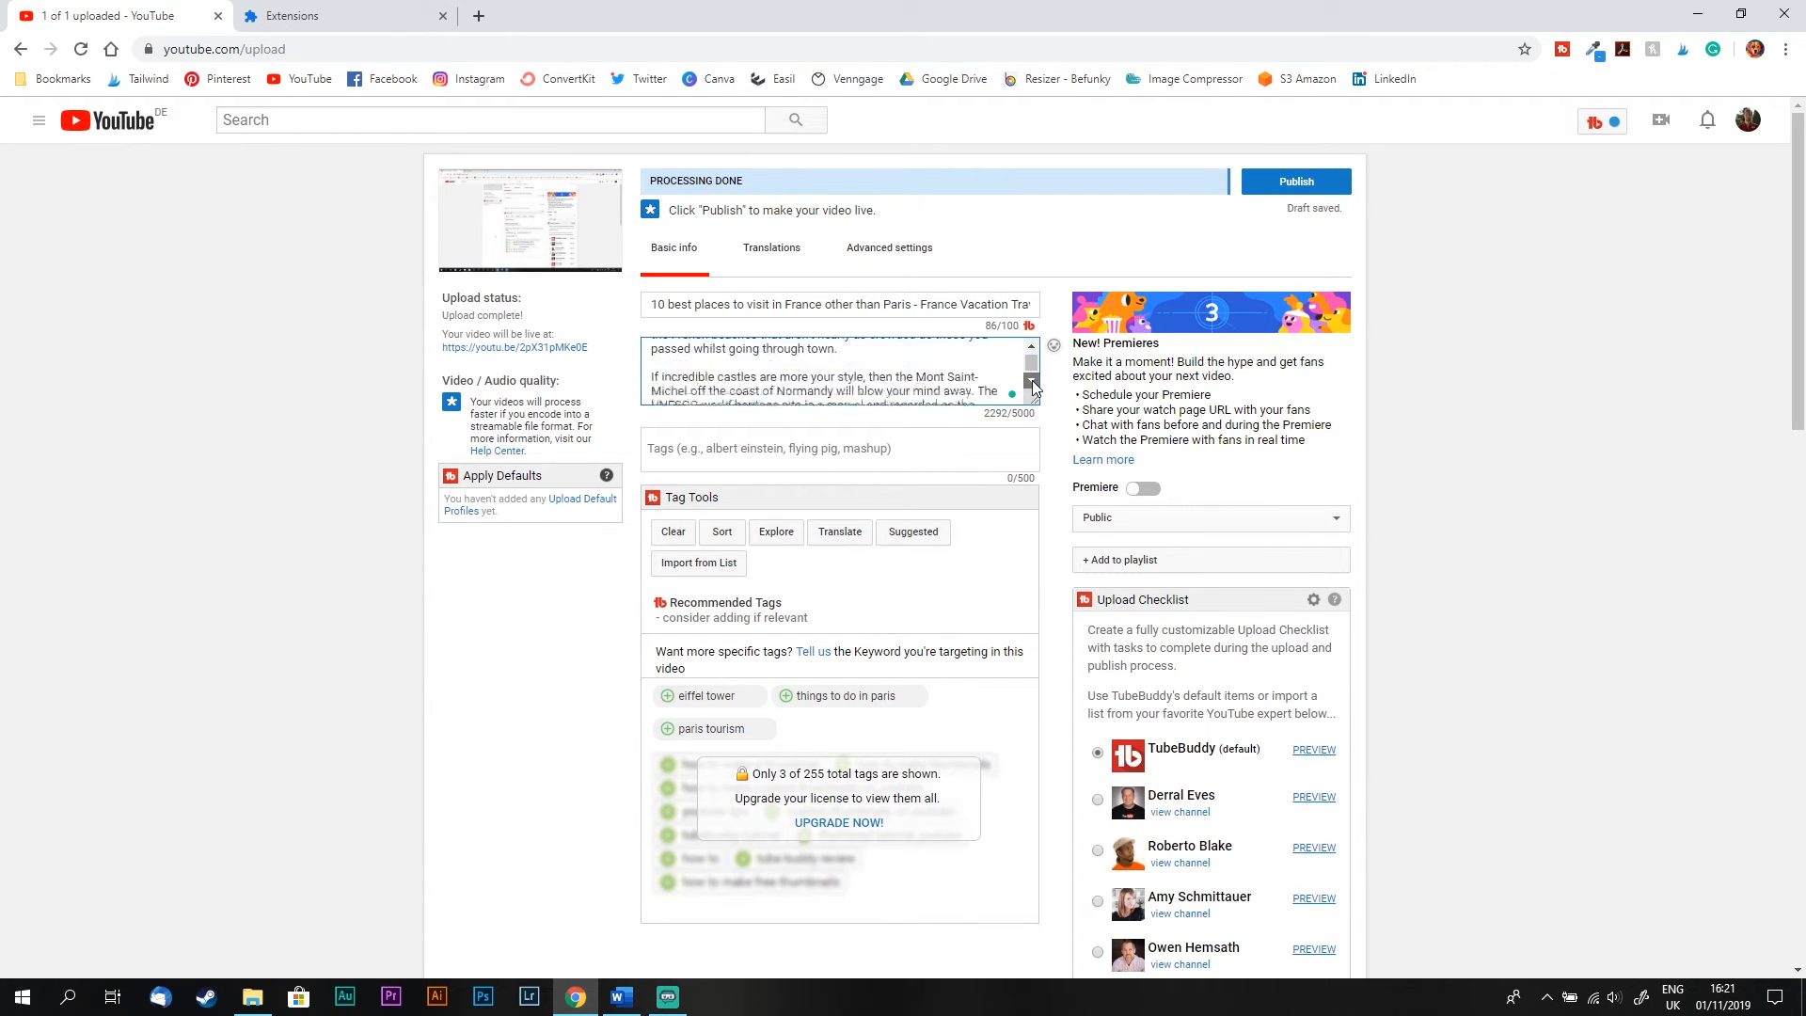
scroll(1033, 380, "down", 5)
Step: Copy "best places to visit in France other than Paris" from the title and add it as a video tag
left_click(744, 455)
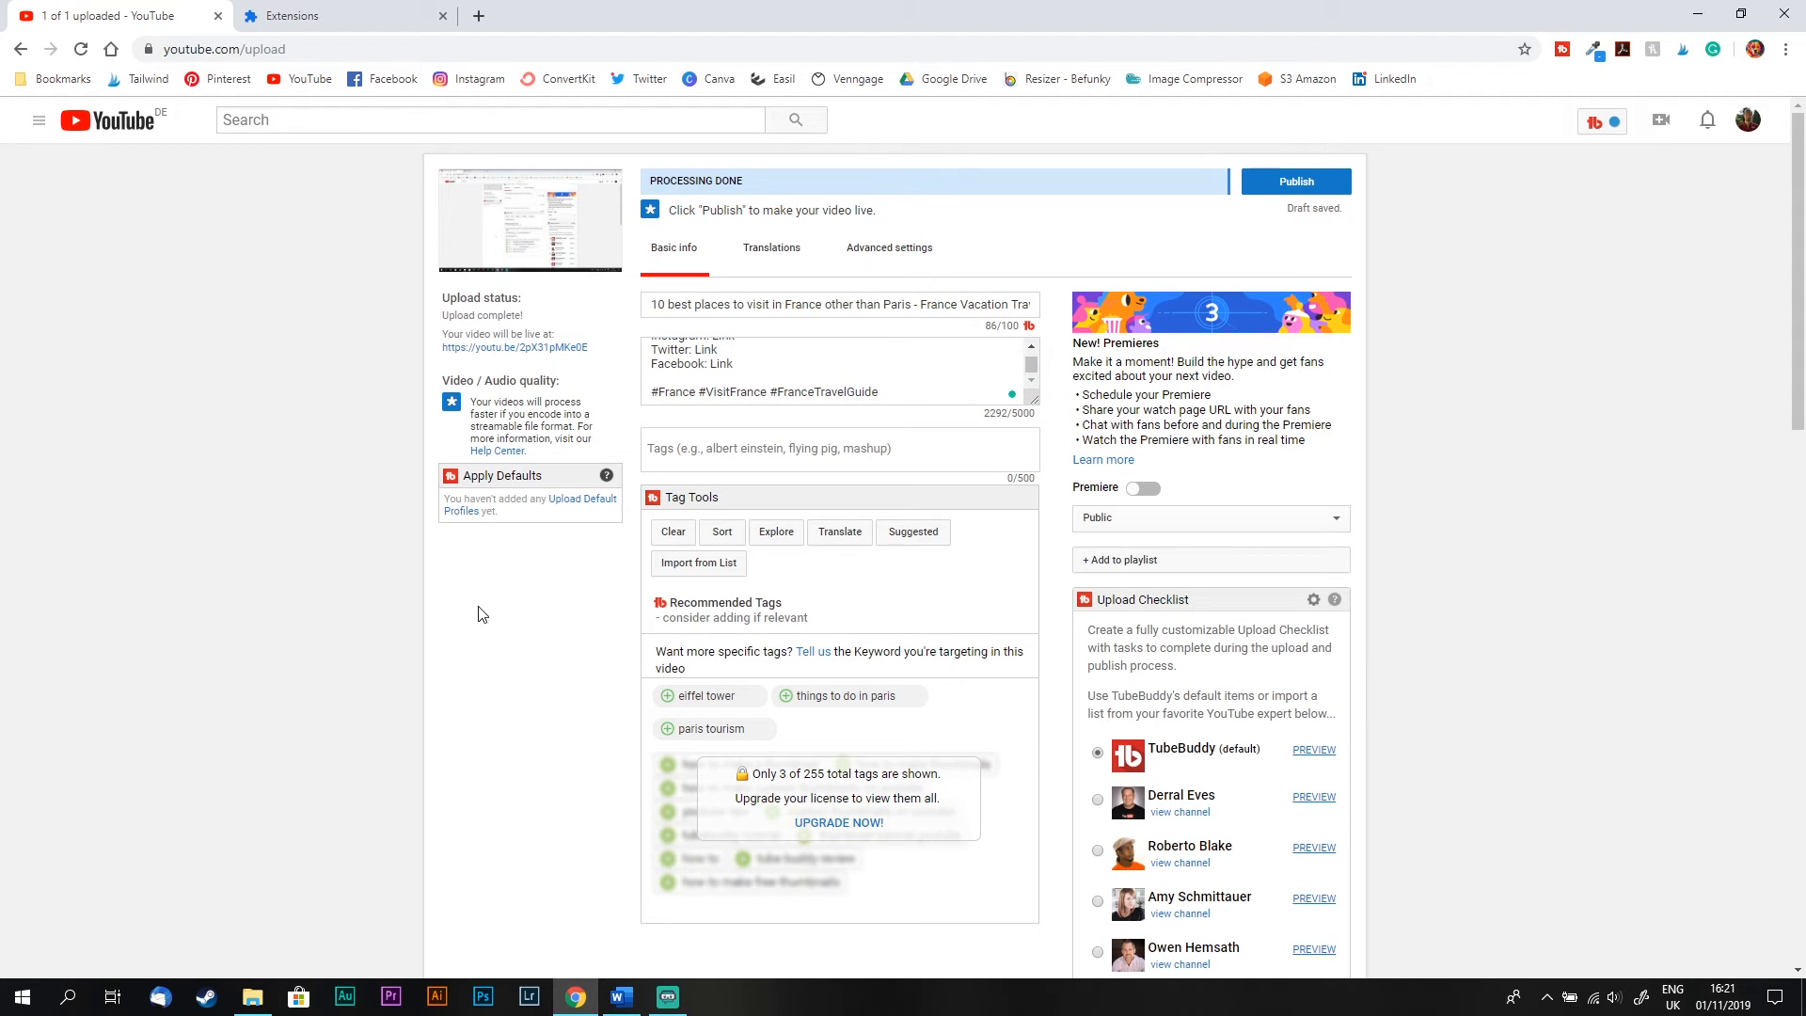
left_click(684, 351)
left_click_drag(669, 303, 911, 305)
key("ctrl+c")
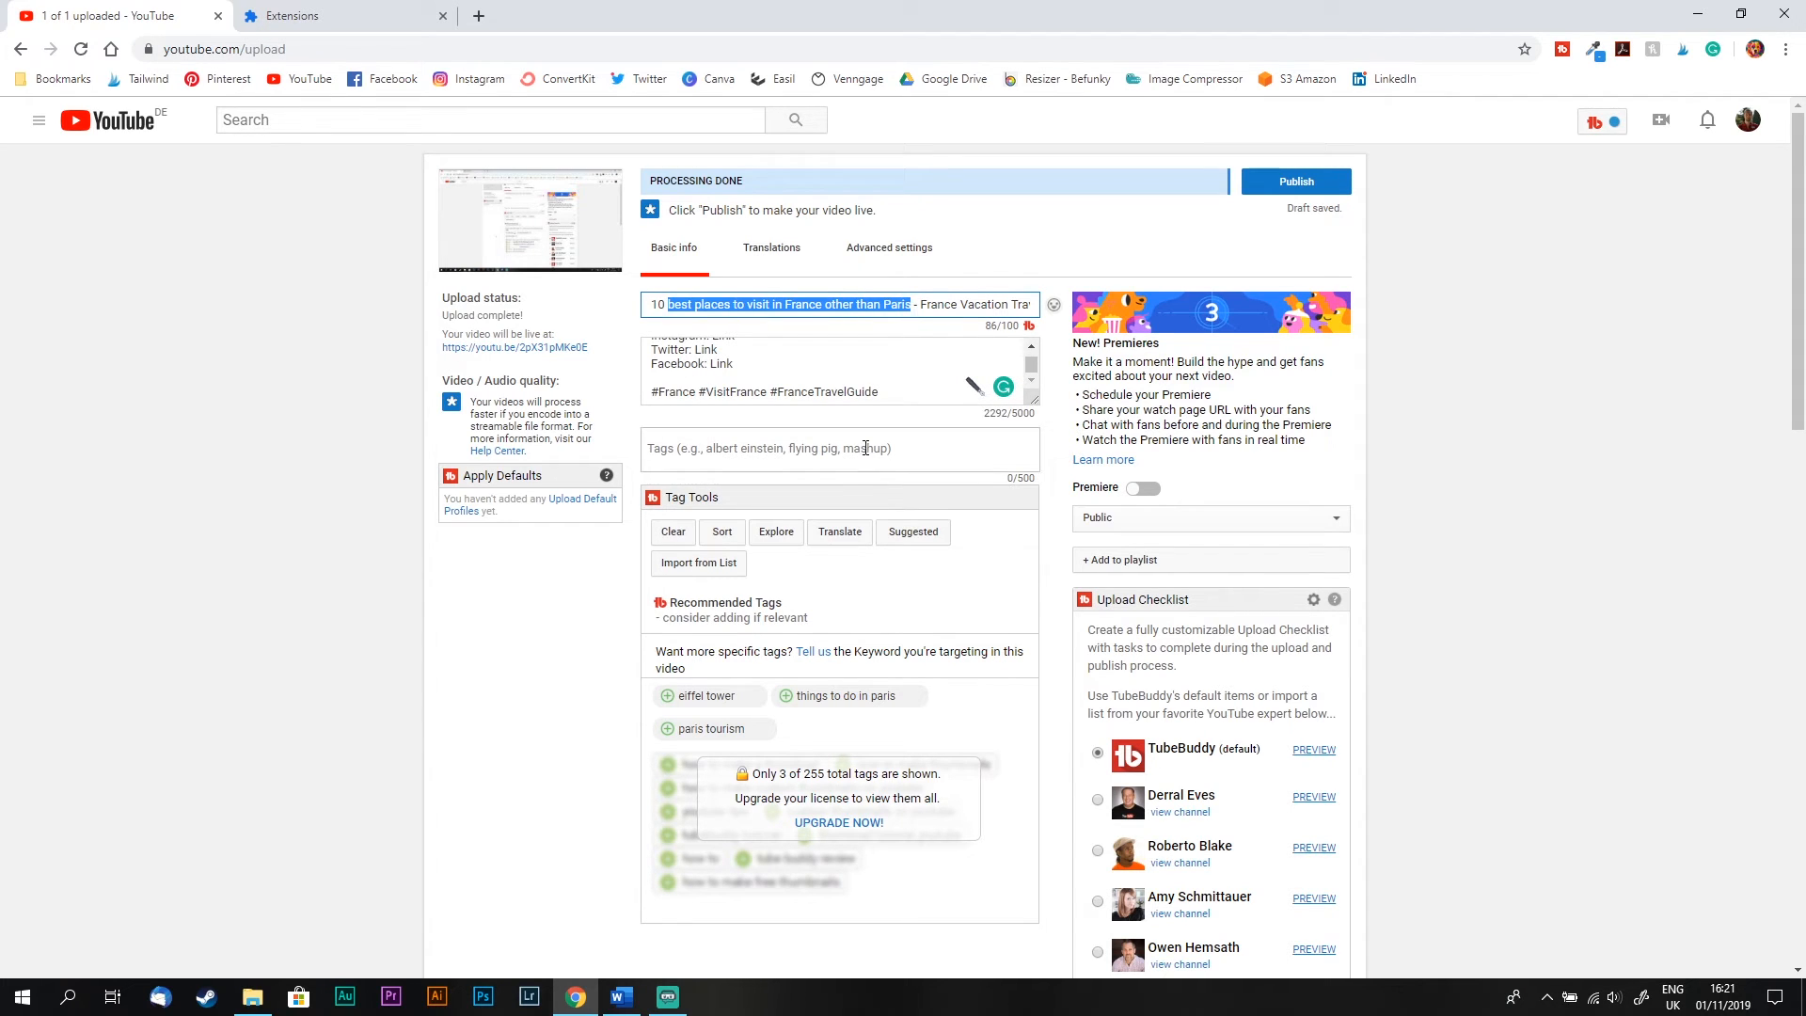
left_click(839, 450)
key("ctrl+v")
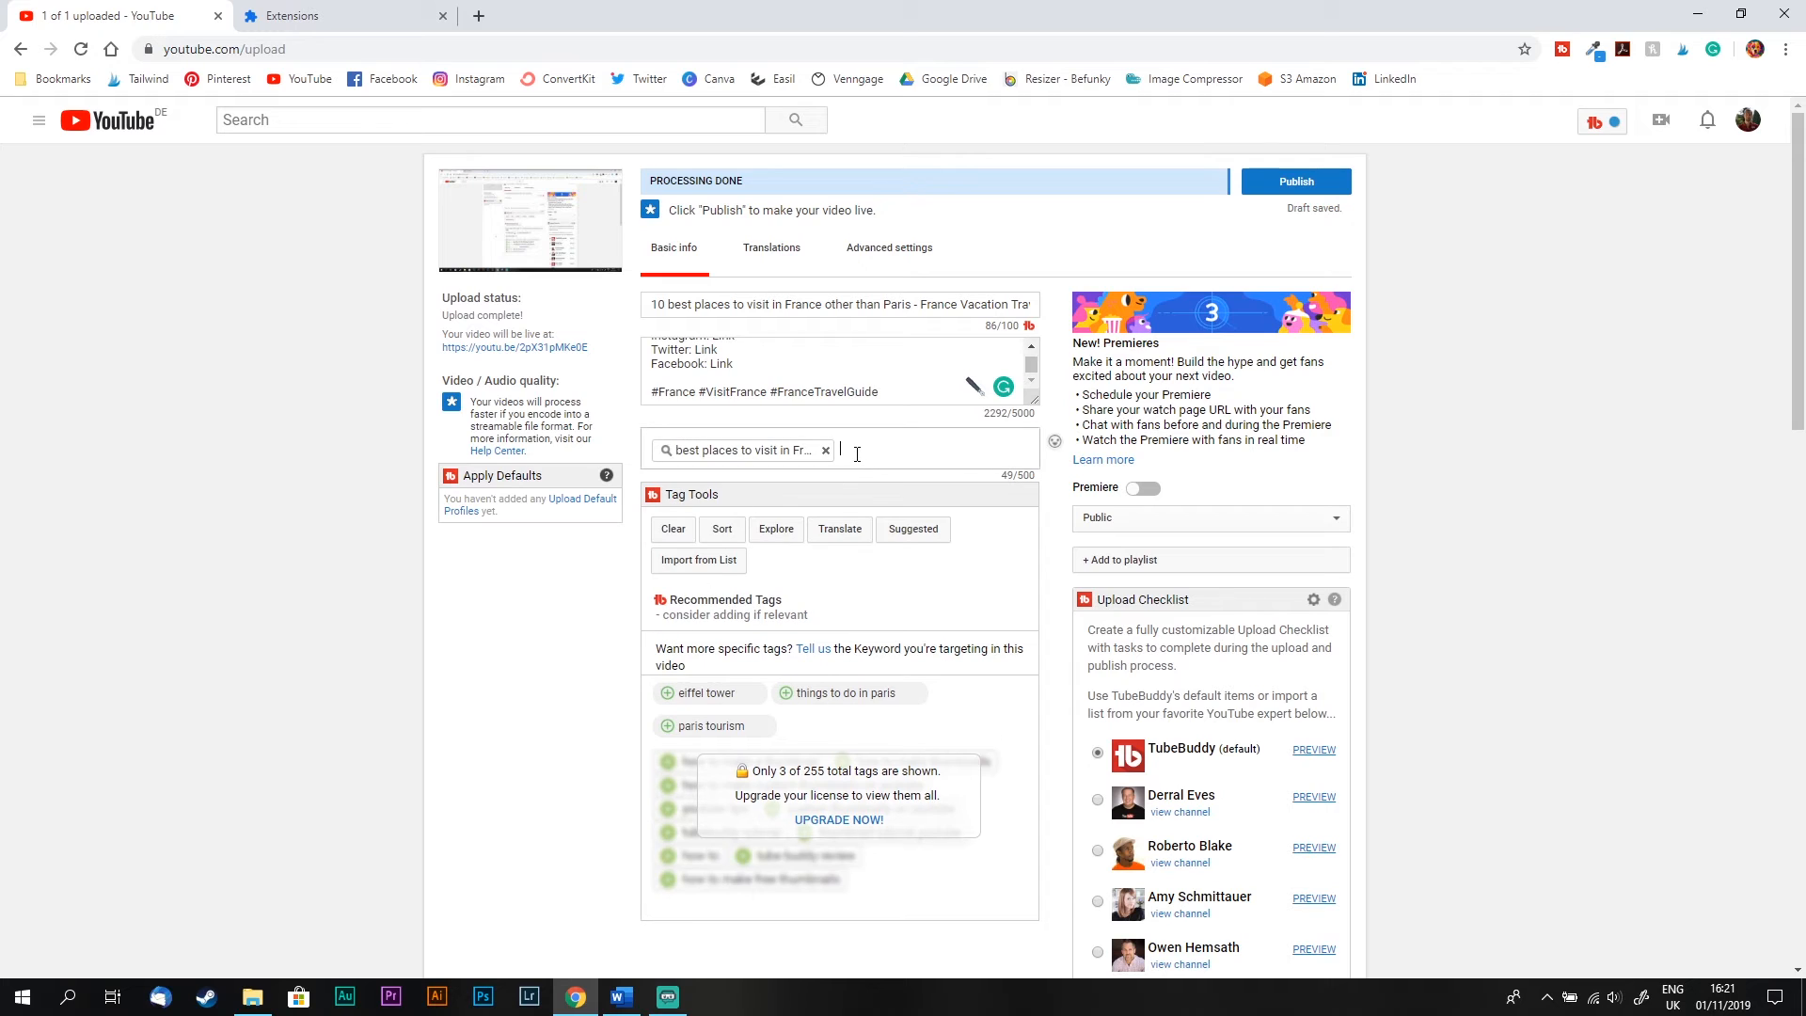
Step: Copy the shorter phrase "best places to visit in France" from the title and add it as a second tag
left_click_drag(997, 478, 1036, 481)
left_click(917, 453)
left_click_drag(668, 304, 825, 313)
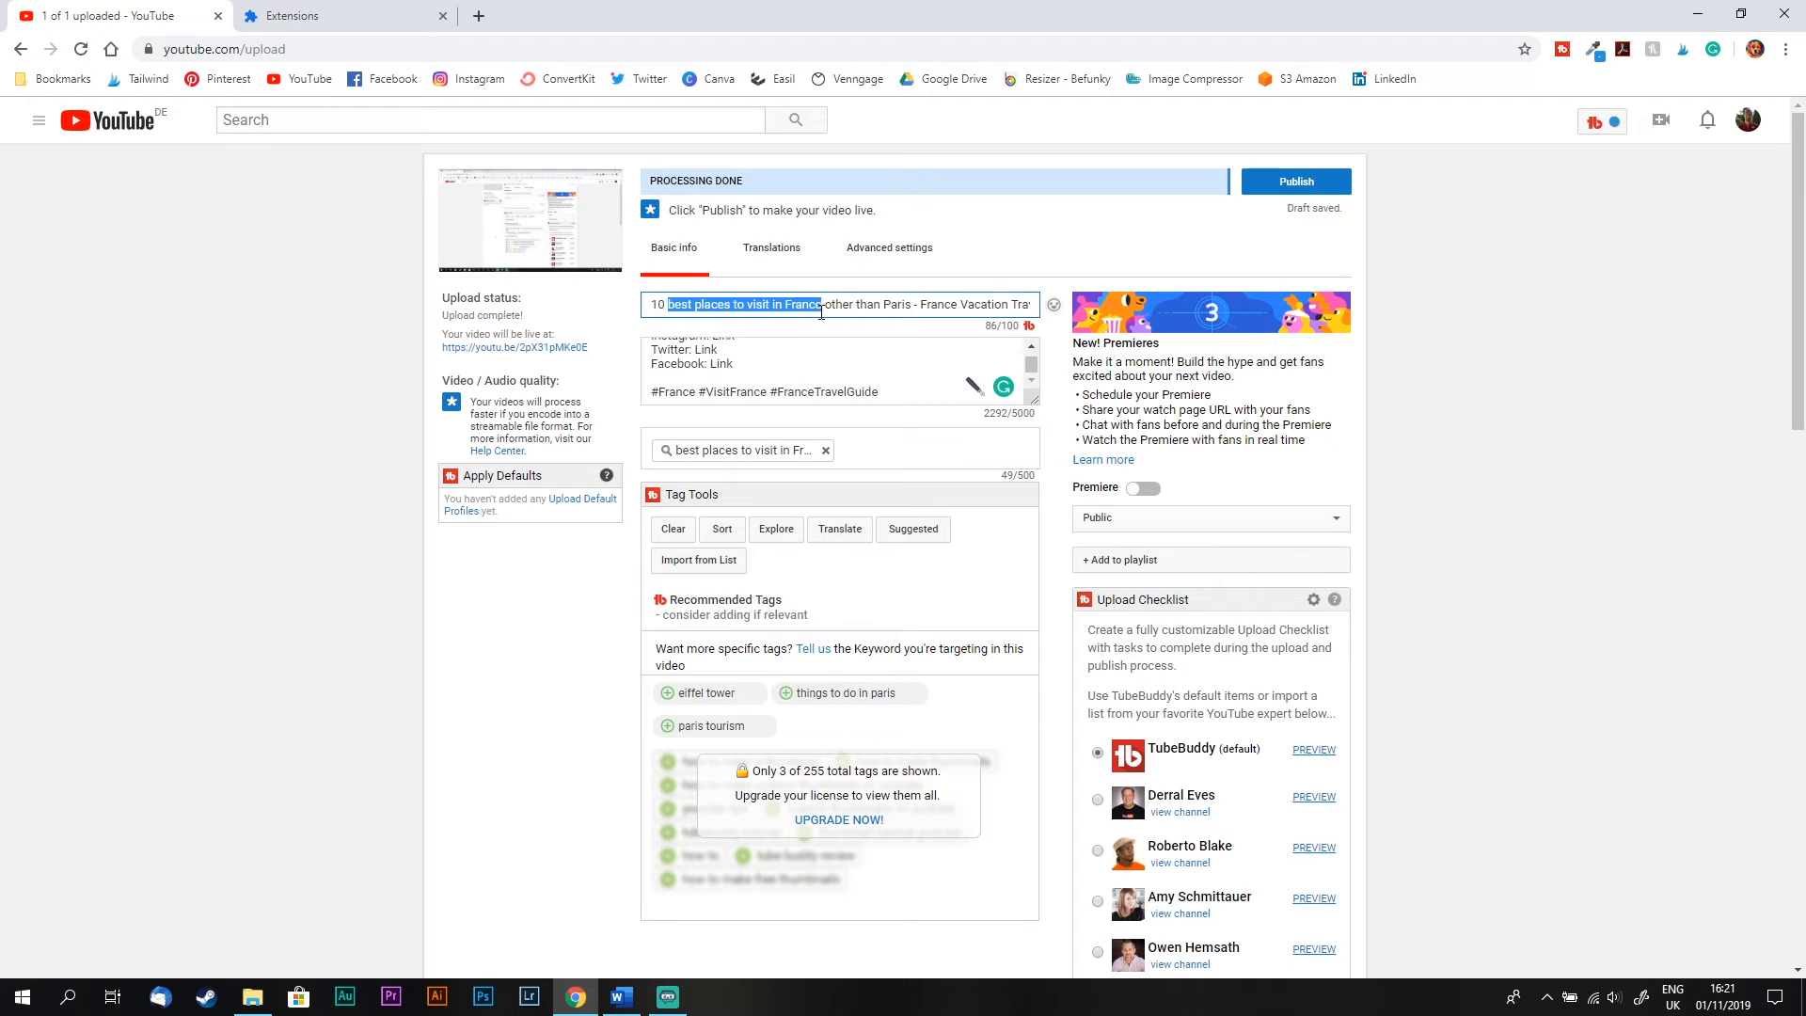
key("ctrl+c")
left_click(880, 470)
key("ctrl+v")
key("Return")
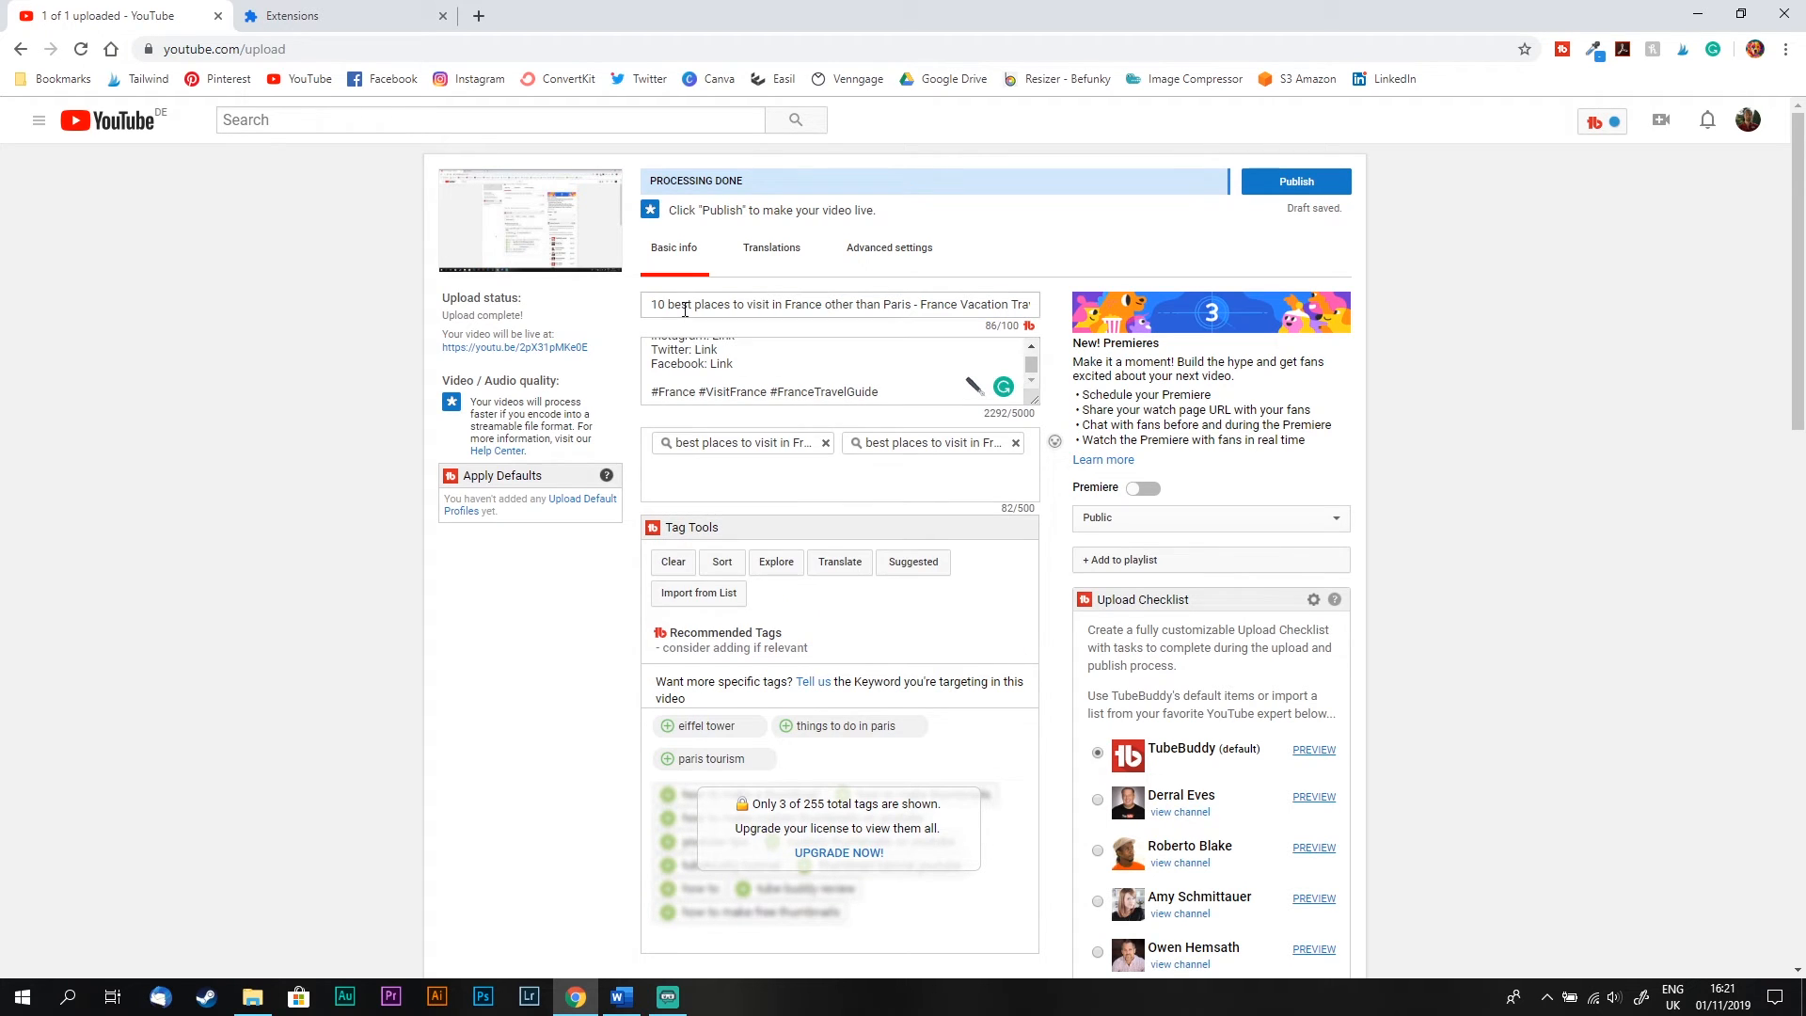
Step: Copy "places to visit in France" from the video title and add it as a tag
left_click_drag(694, 307, 821, 309)
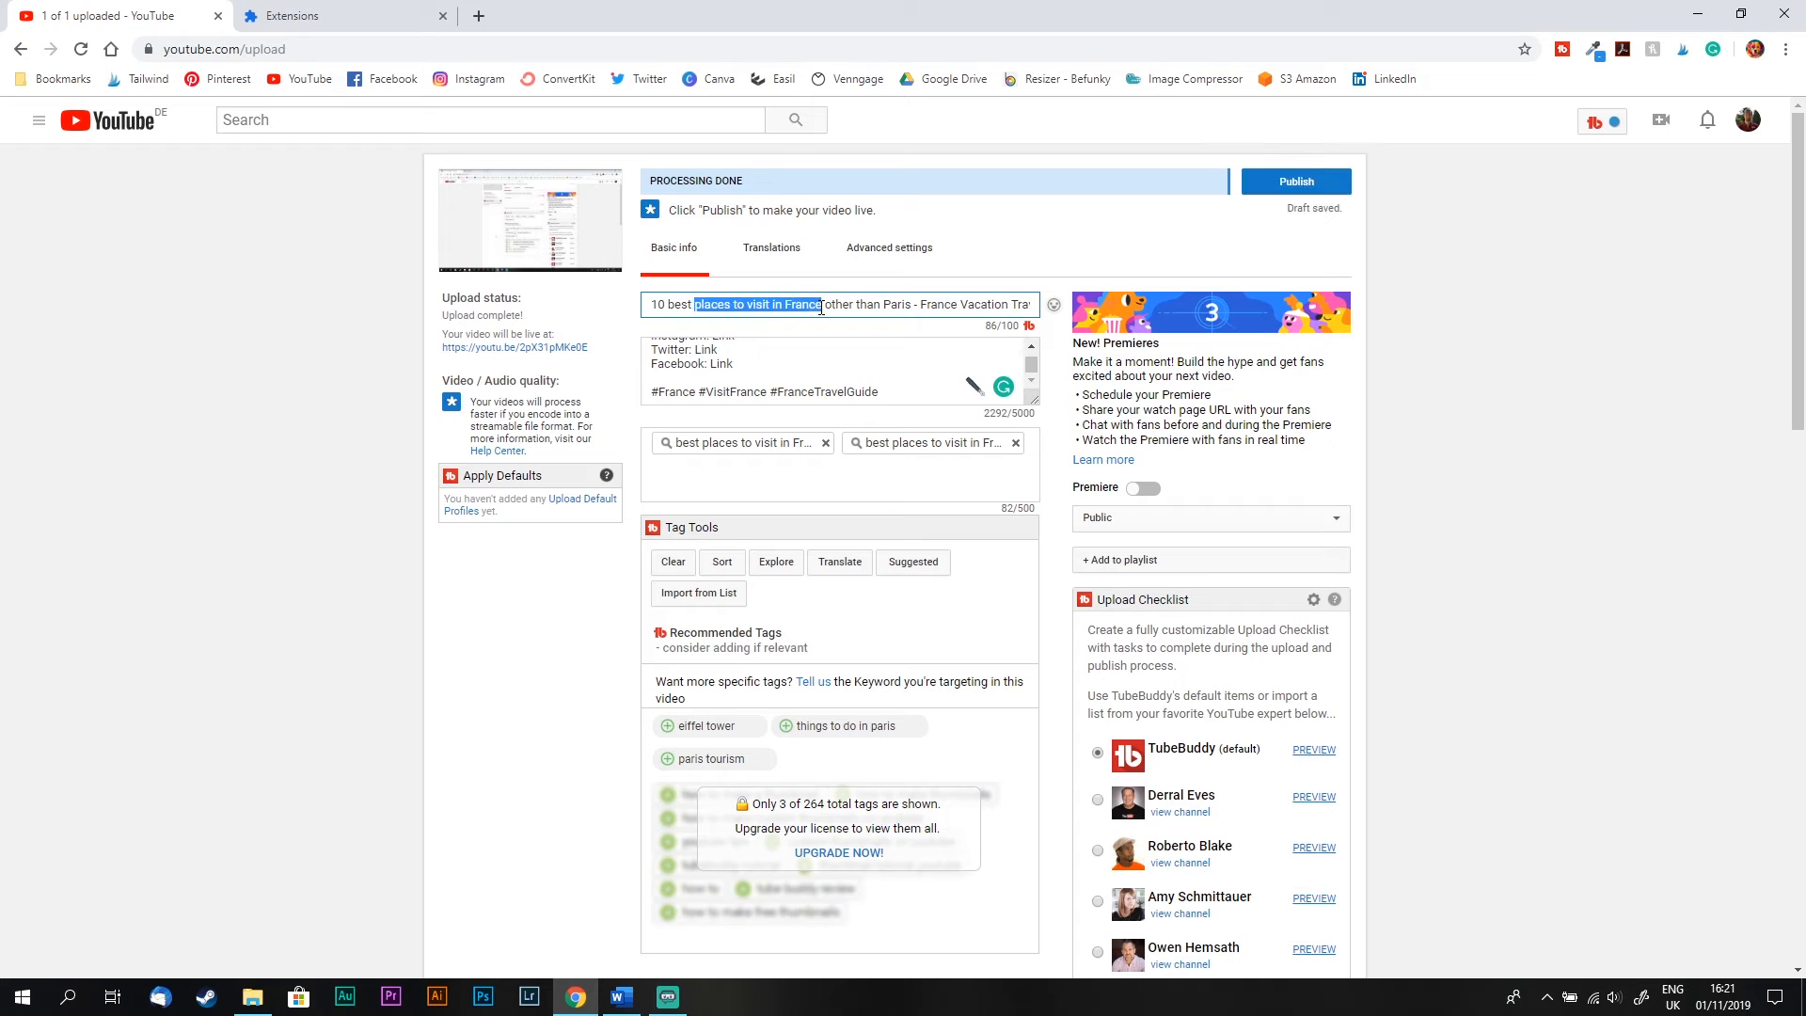
key("ctrl+c")
left_click(826, 466)
key("ctrl+v")
key("Return")
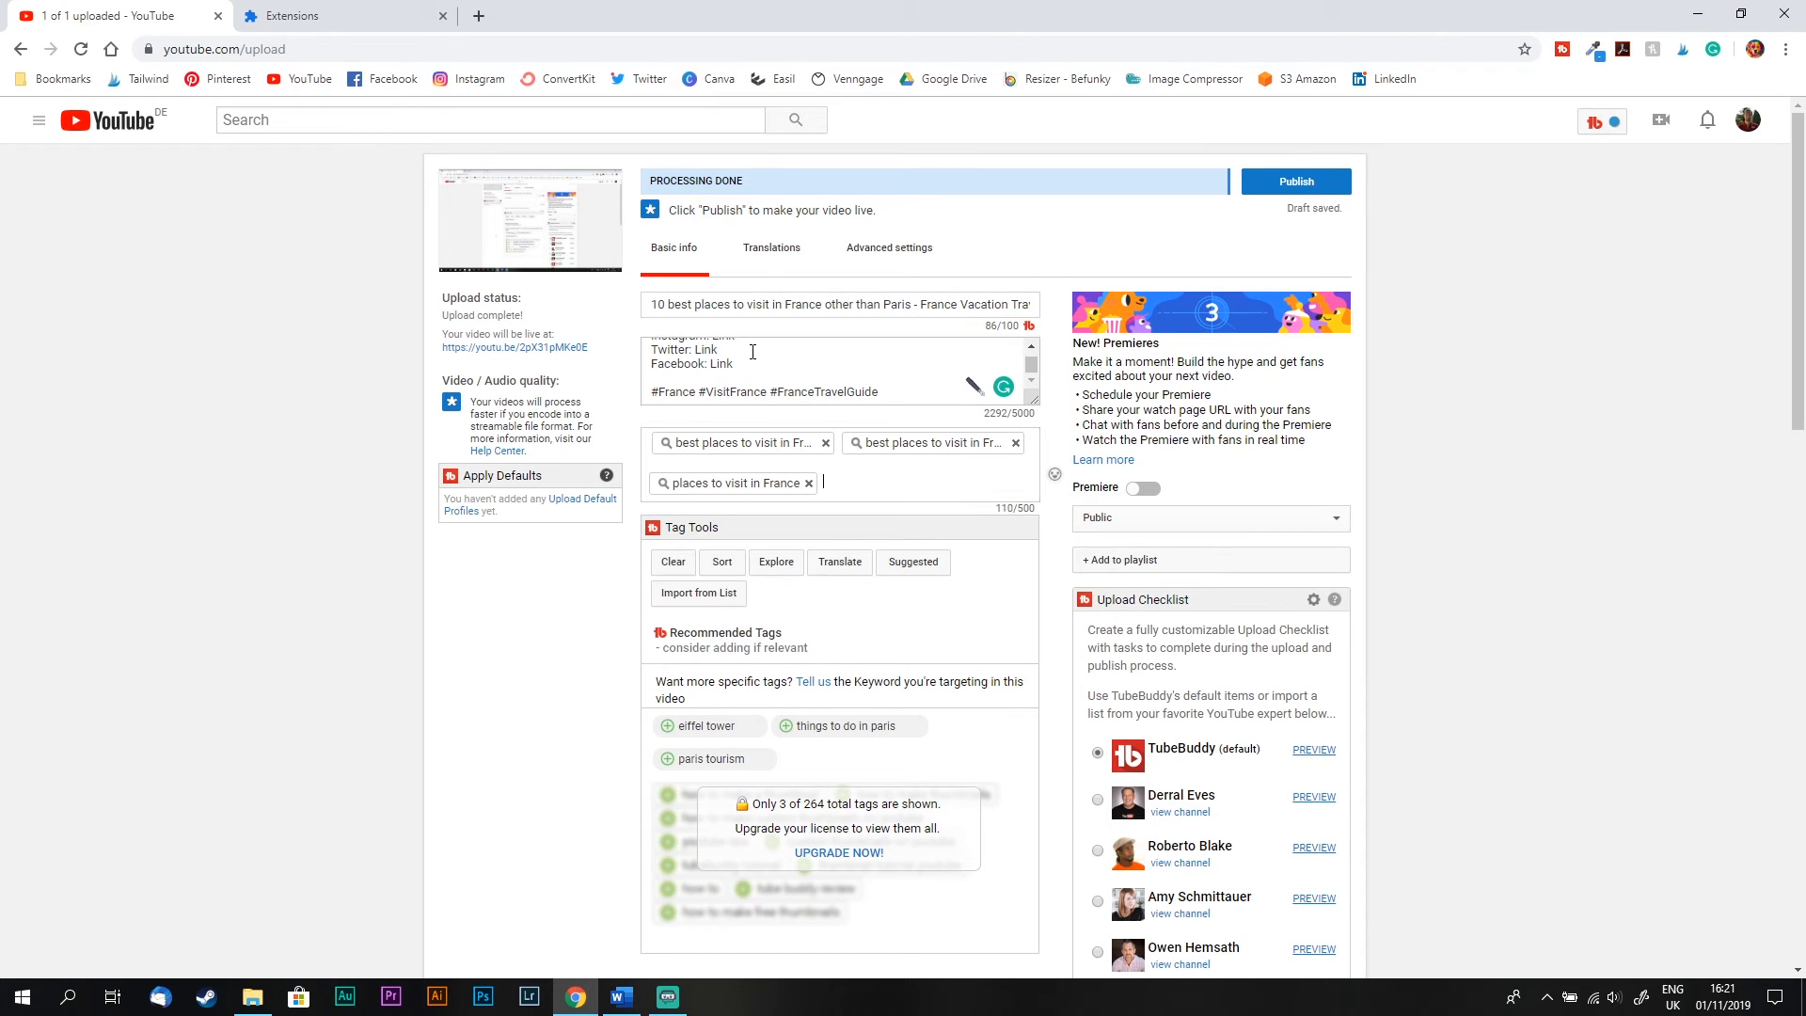
Step: Copy "France Vacation Travel Guide" from the title without the year and add it as a tag
left_click_drag(922, 306, 1004, 310)
key("ctrl+c")
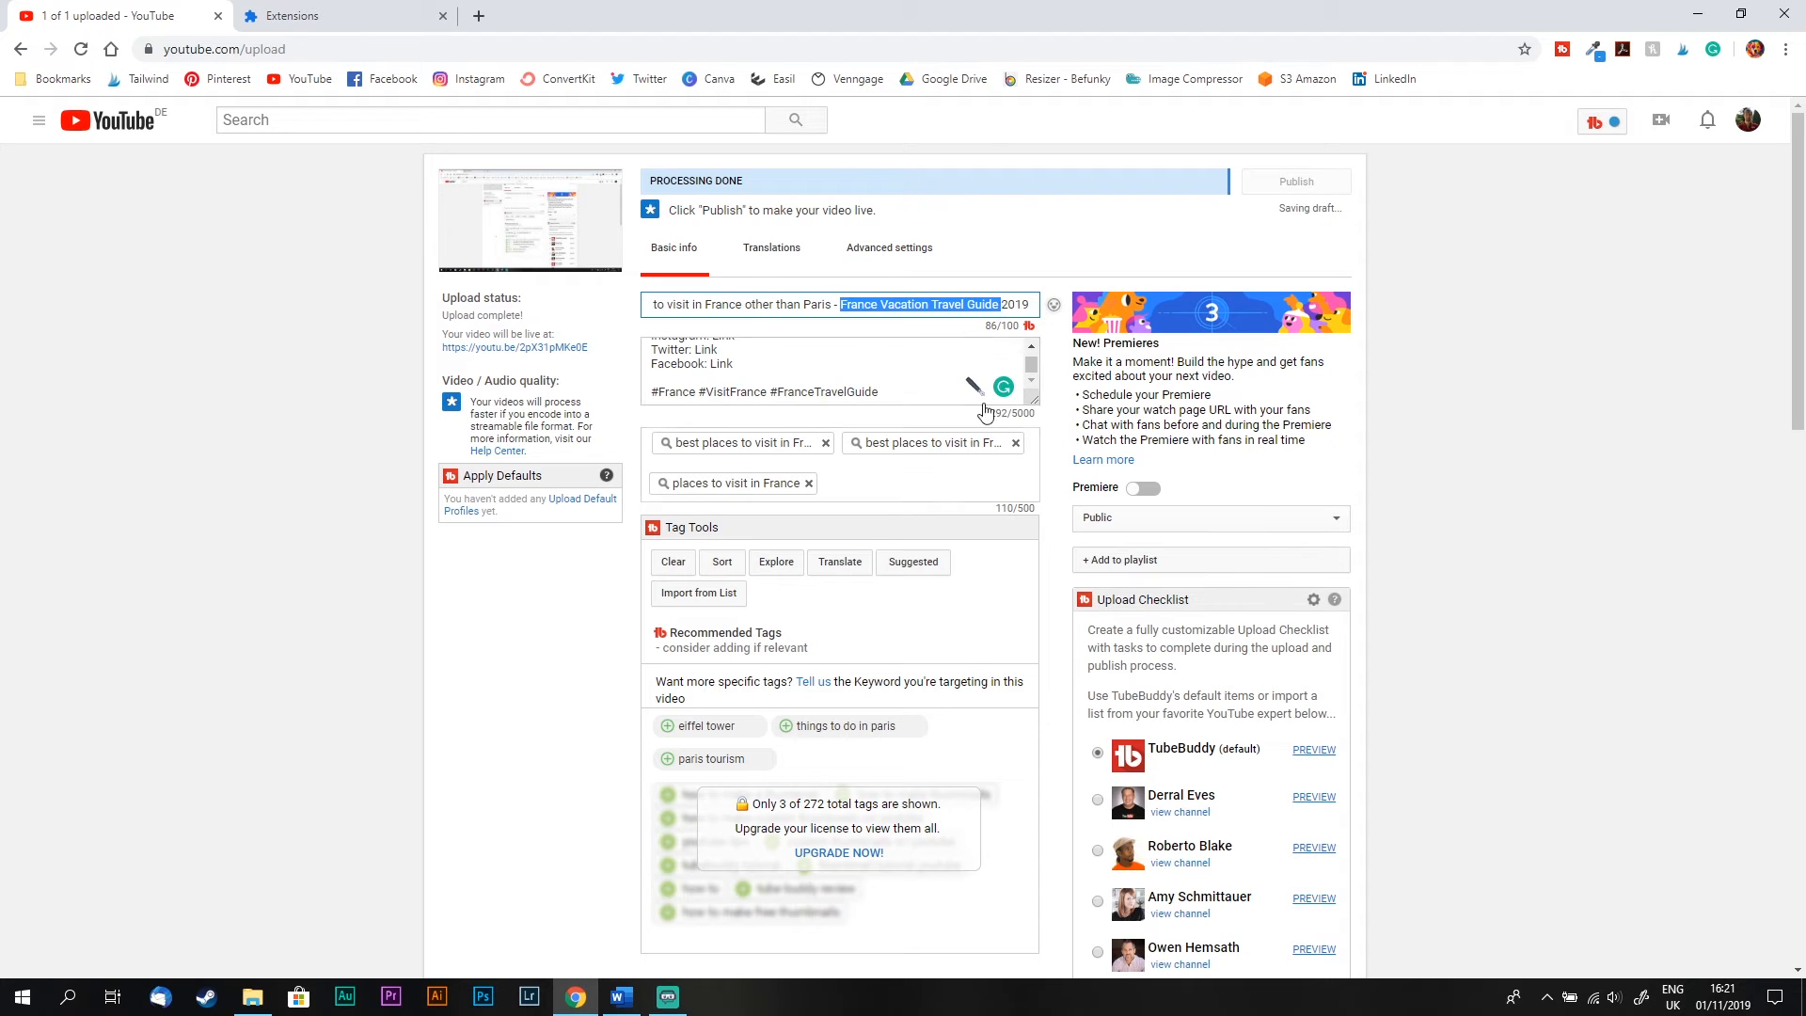
left_click(946, 484)
key("ctrl+v")
key("Return")
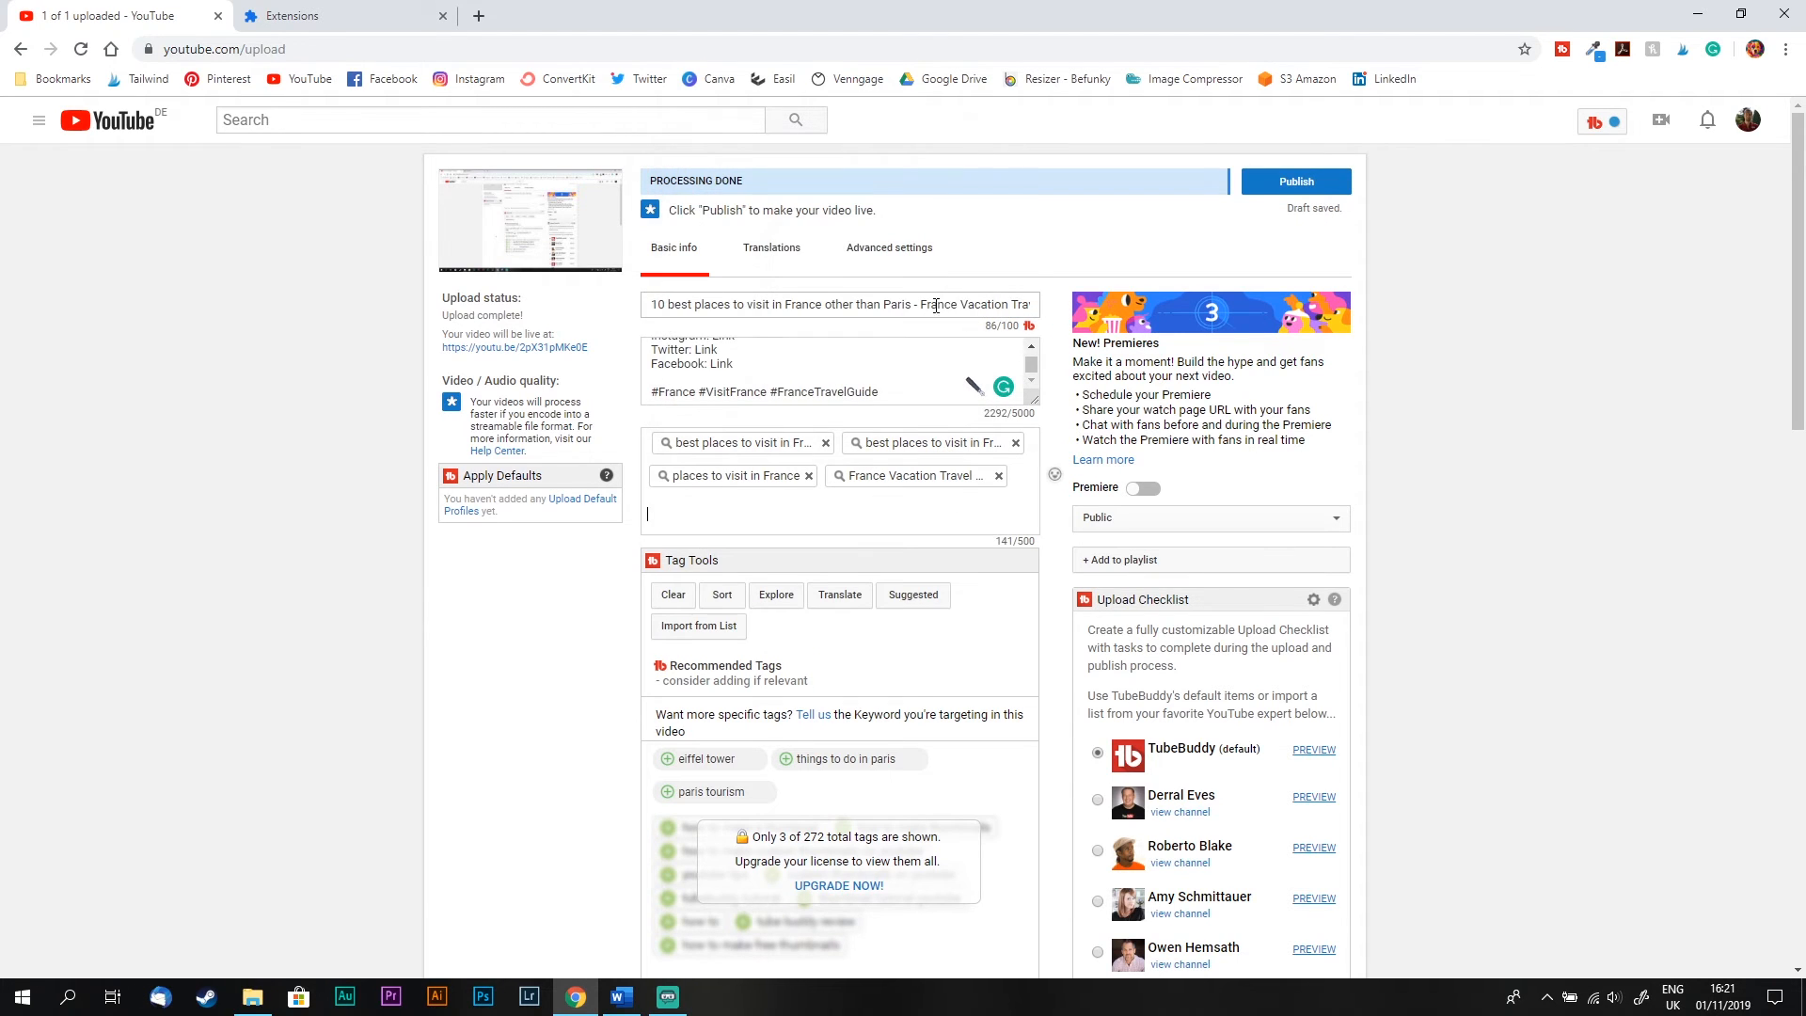
Step: Copy "France Vacation Travel Guide 2019" from the end of the title and add it as another tag
left_click_drag(922, 304, 1038, 307)
key("ctrl+c")
left_click(908, 513)
key("ctrl+v")
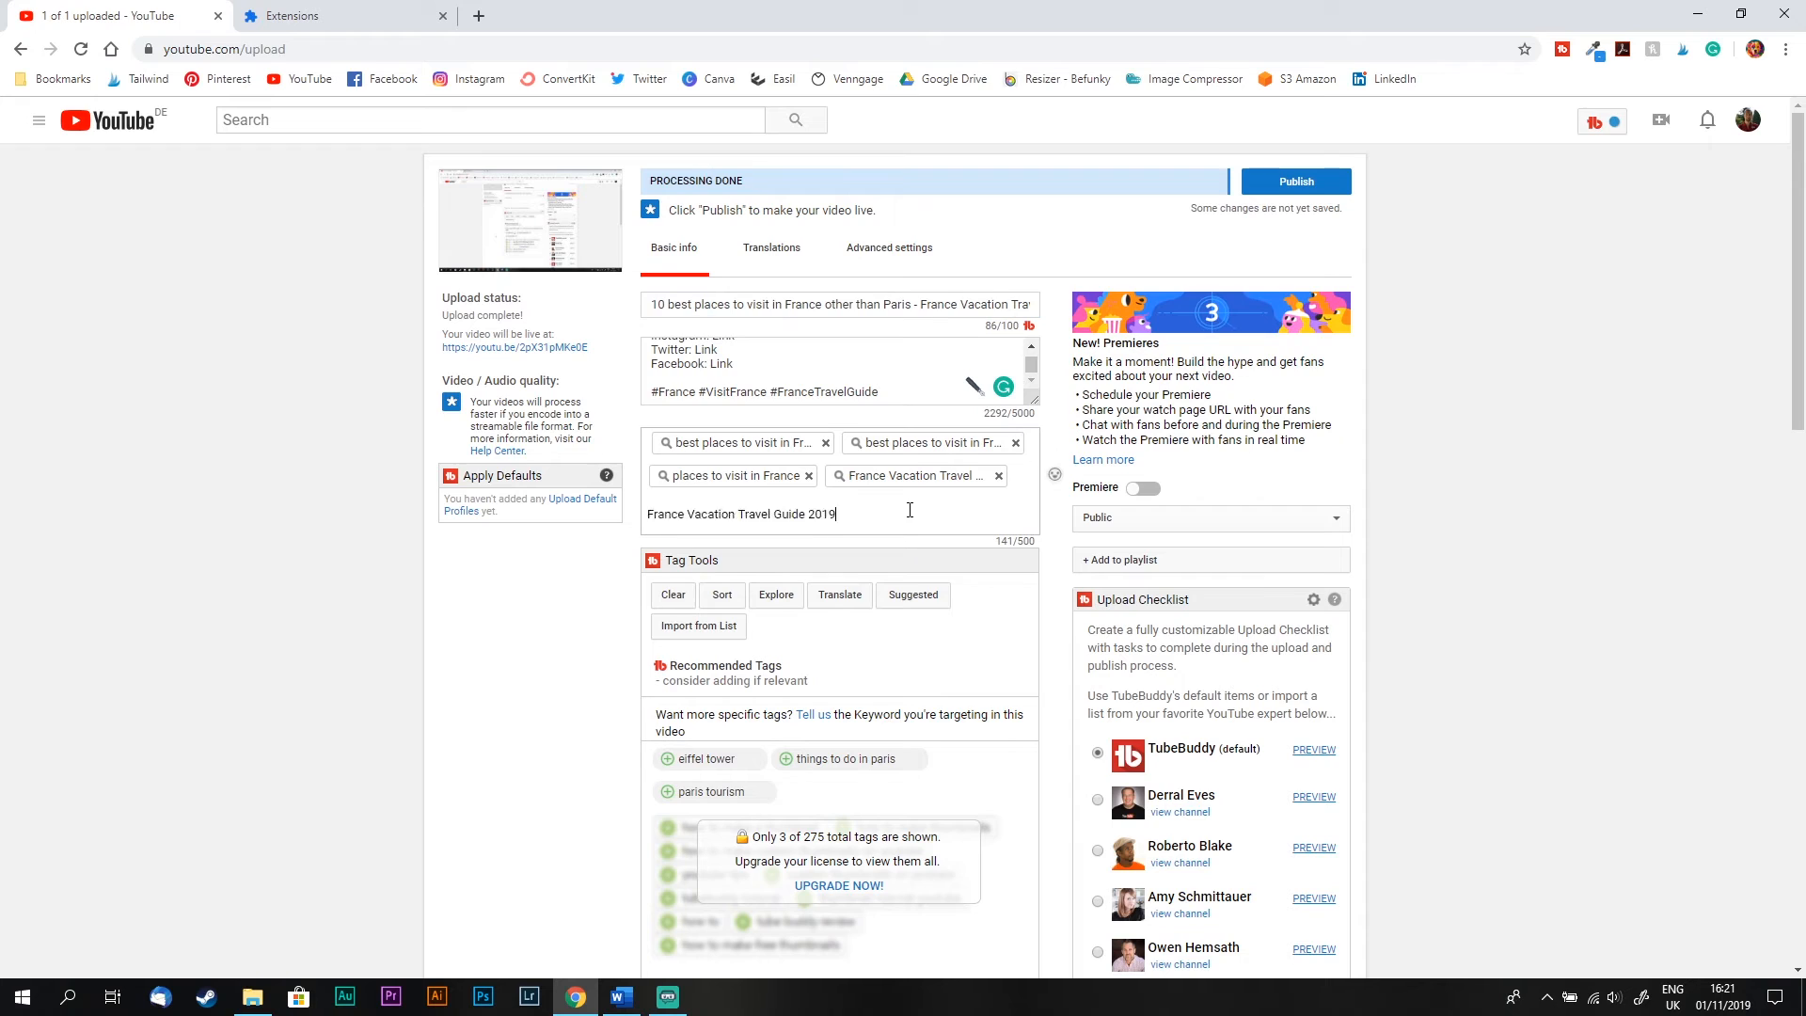
key("Return")
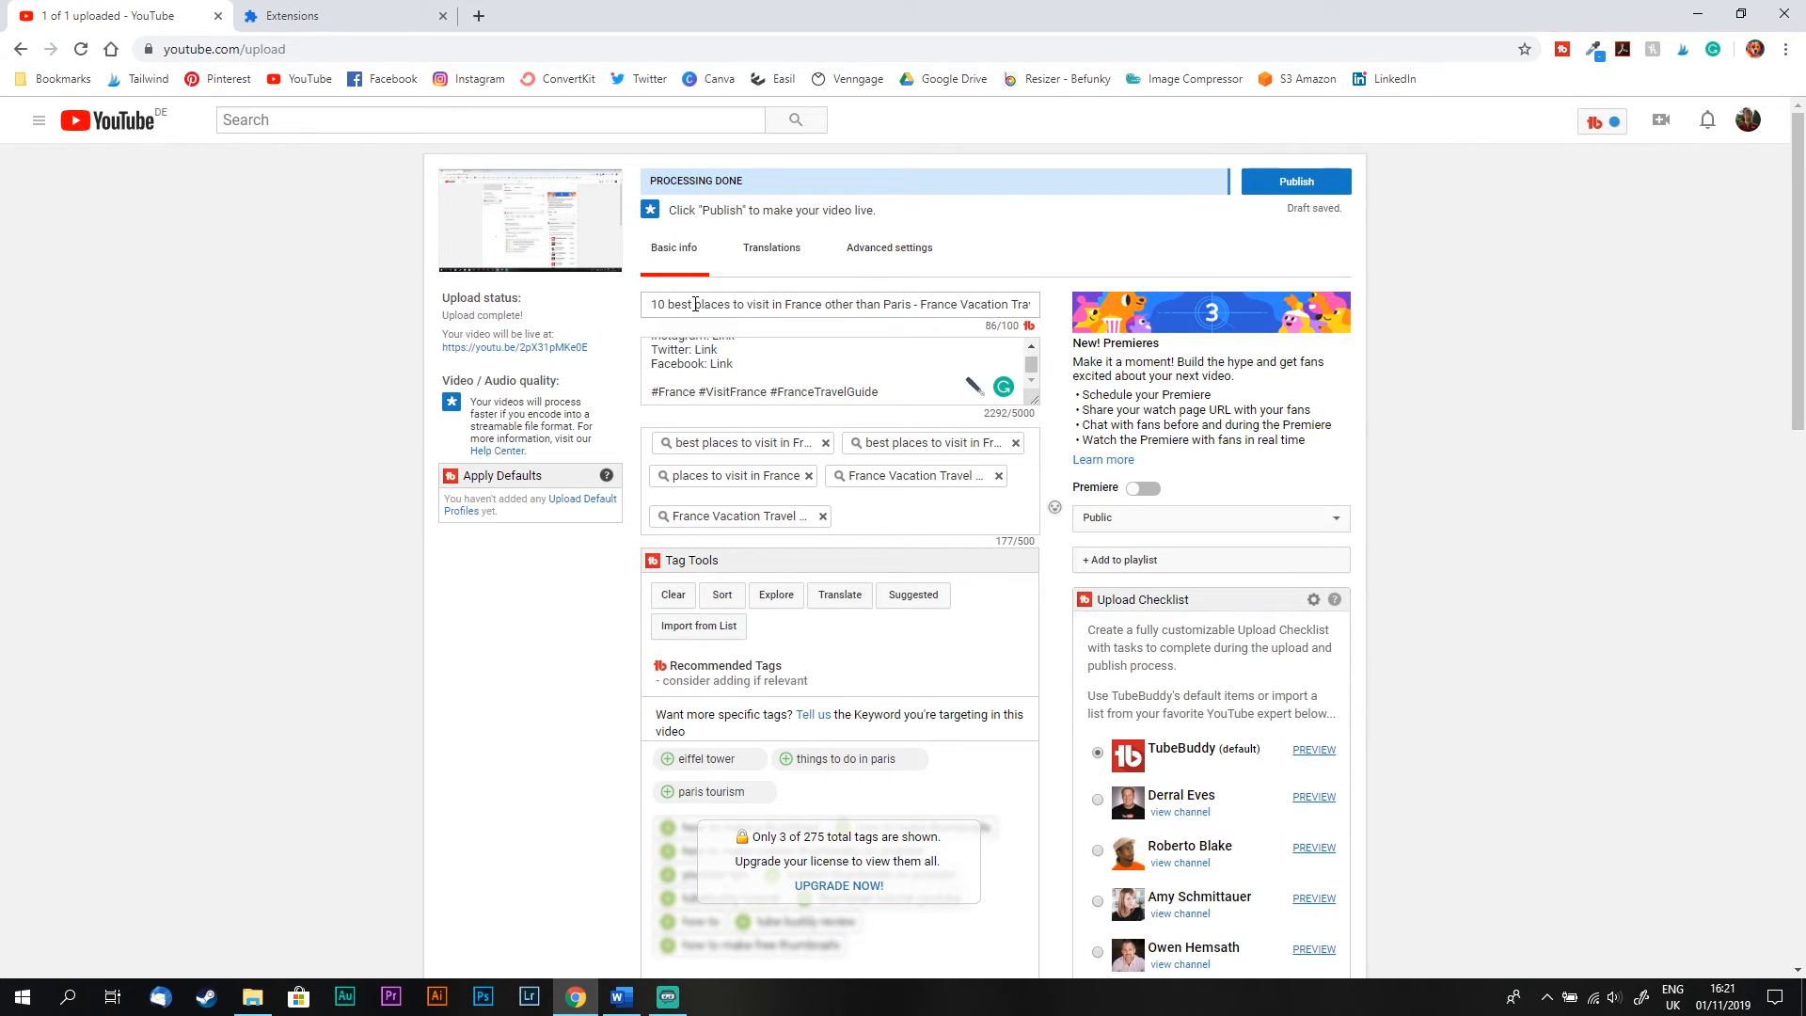
Step: Enter "places to visit in France" as a tag again and add the related search term "places to visit in france other than paris"
left_click_drag(694, 304, 821, 309)
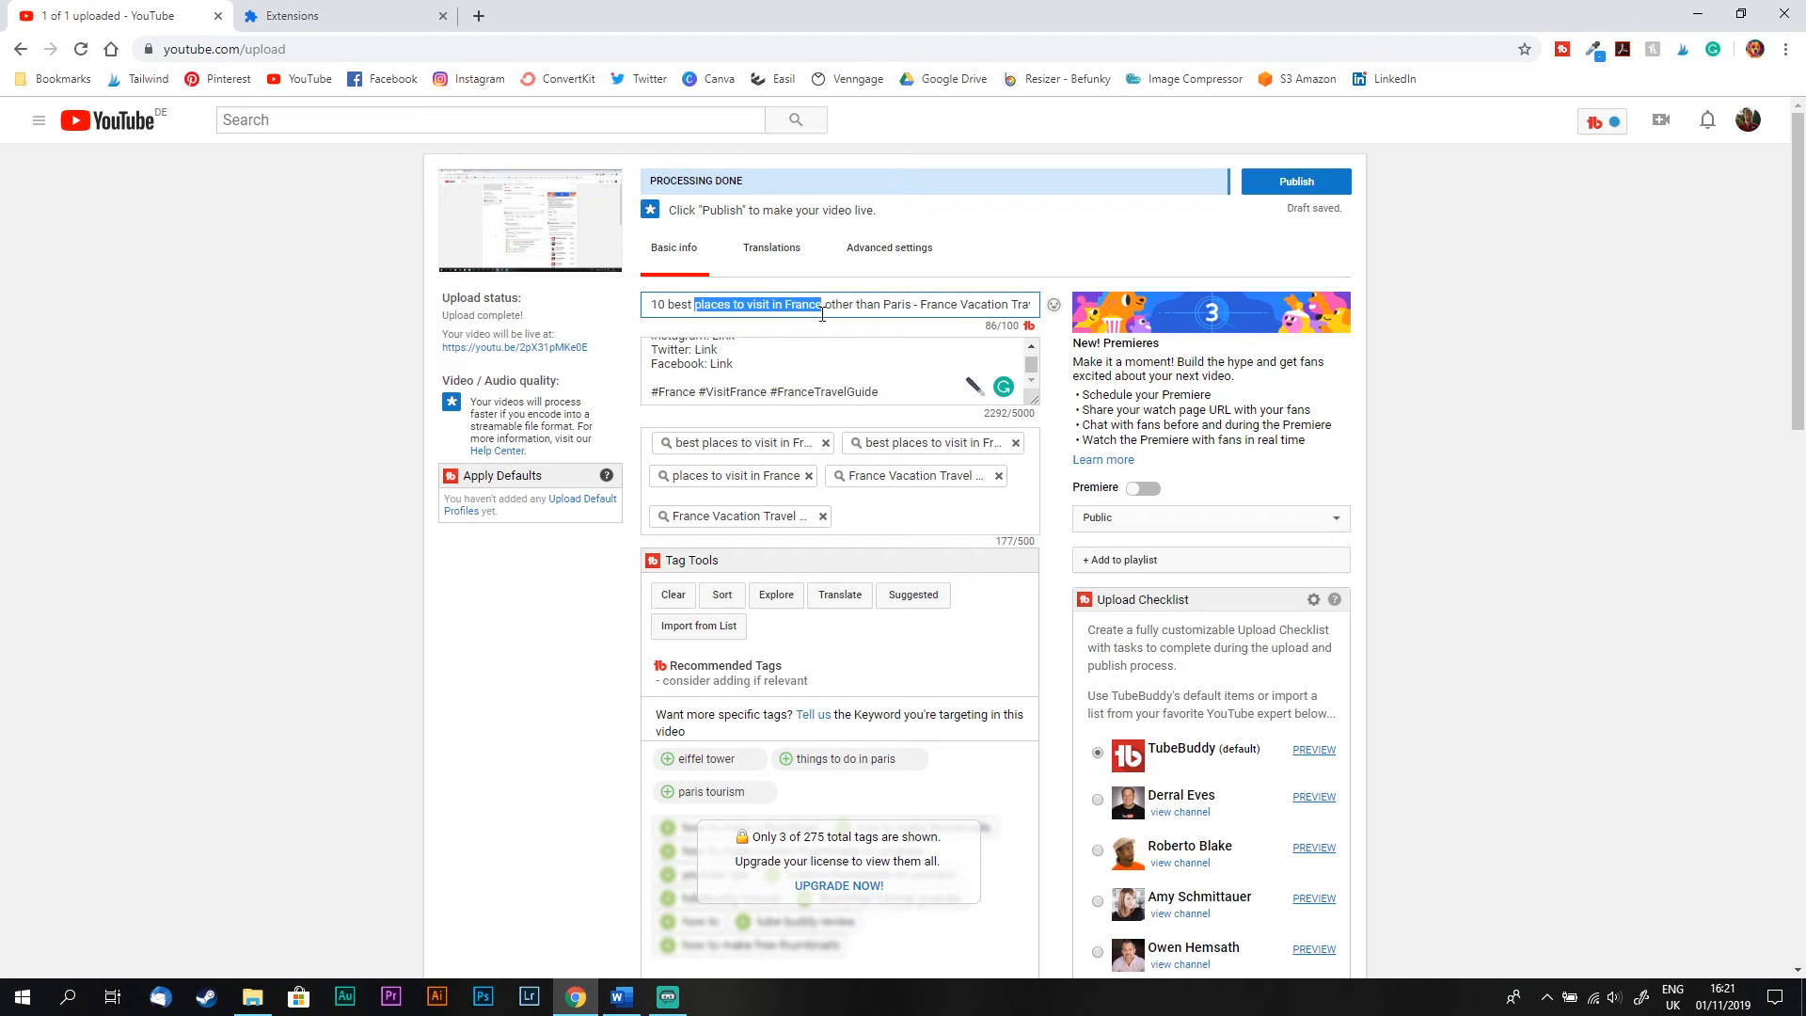
key("ctrl+c")
left_click(893, 515)
key("ctrl+v")
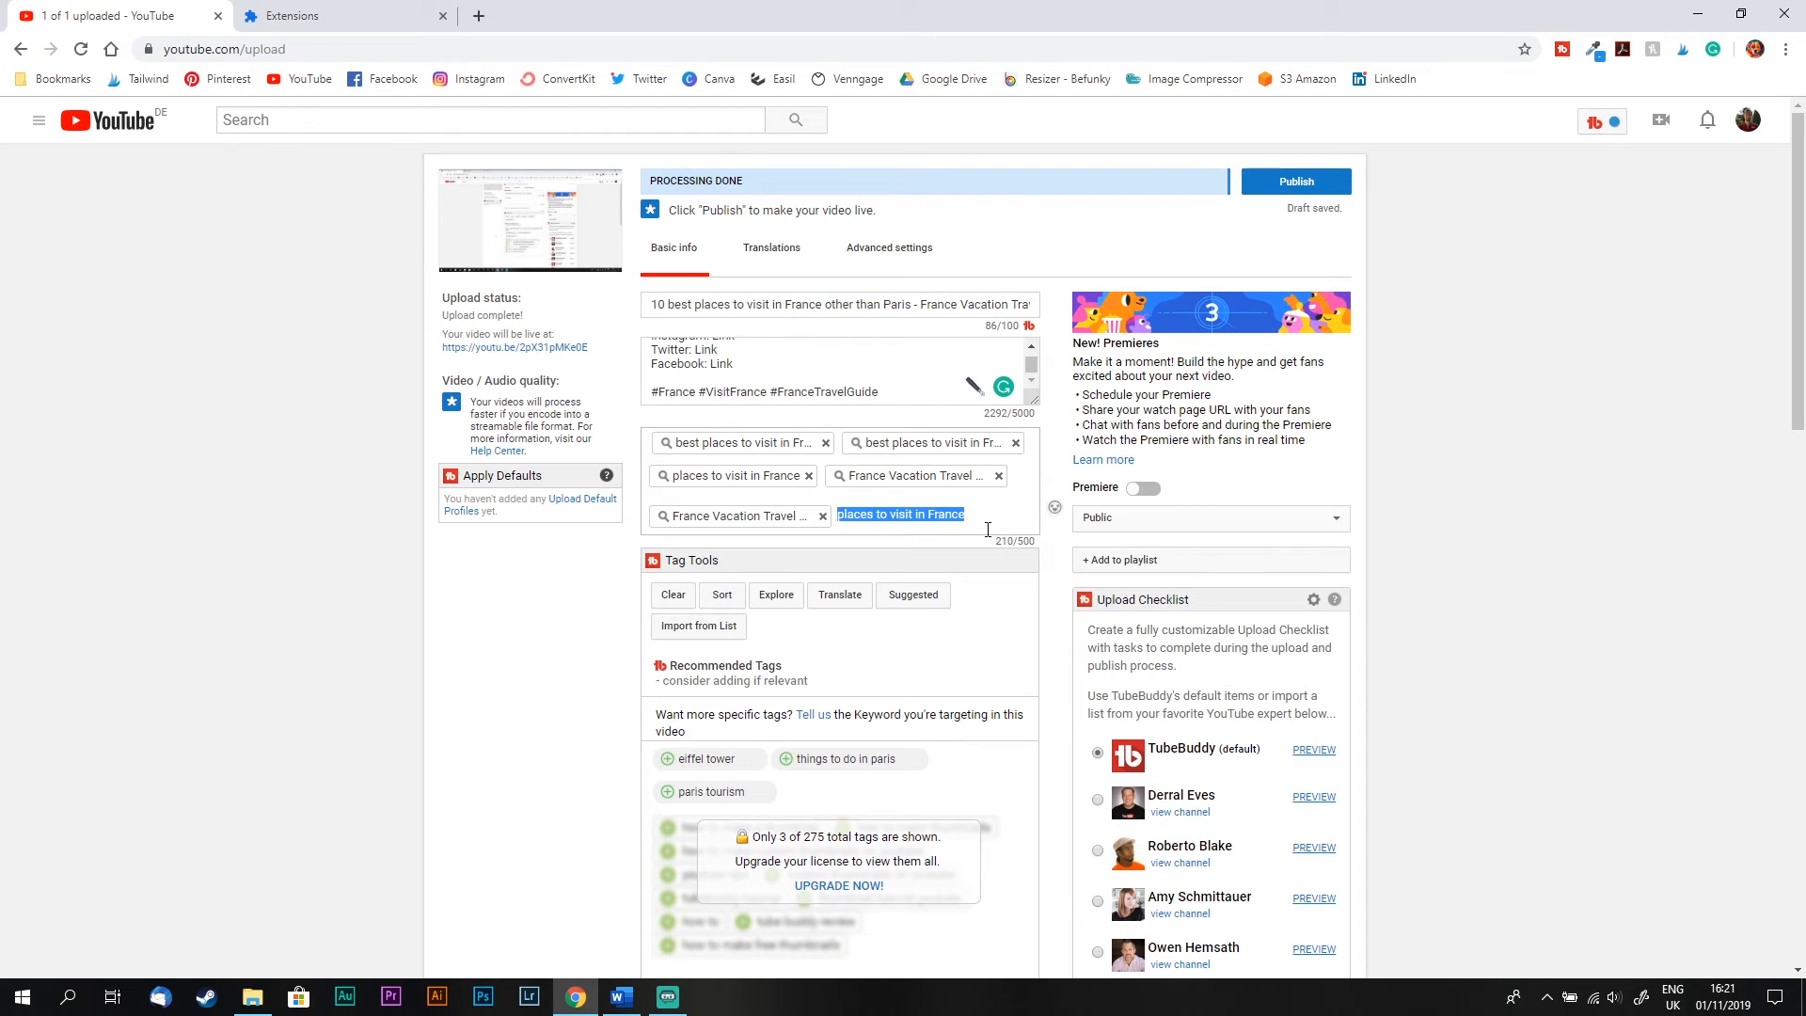
key("Left")
key("End")
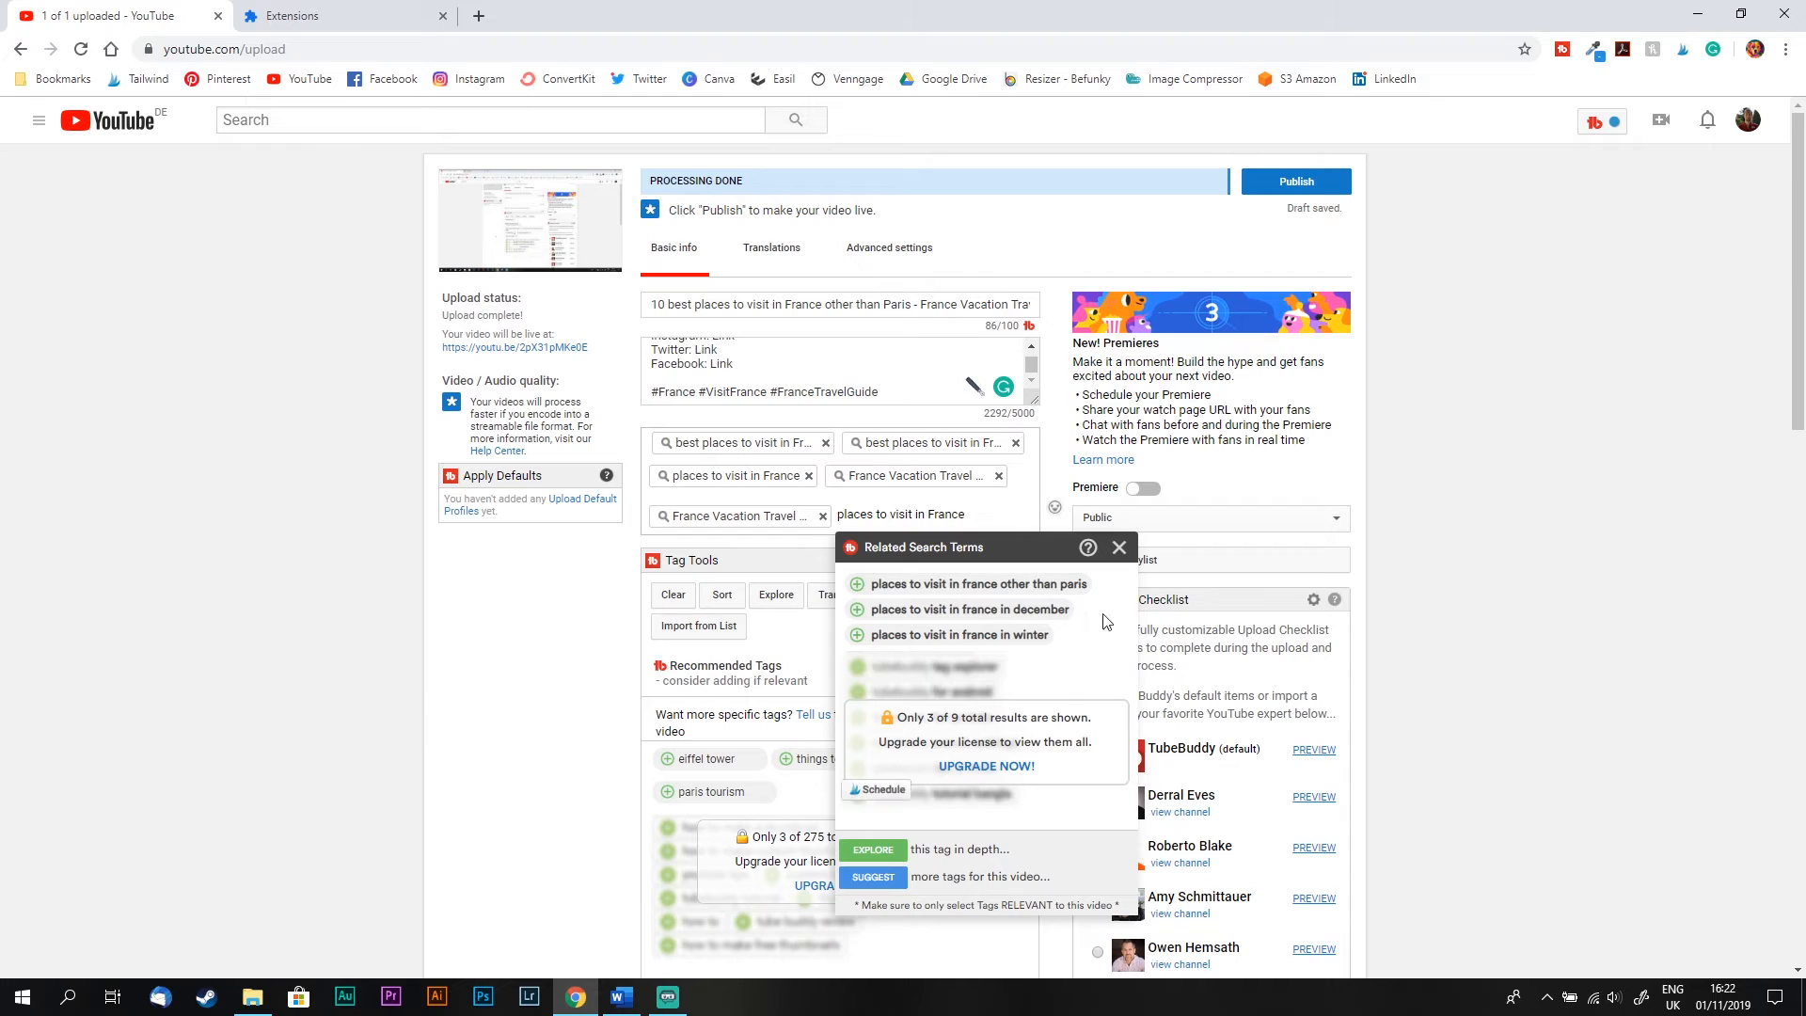
left_click(1047, 592)
Step: Add the tags "places to visit in france 2019" and "france travel guide"
left_click(761, 546)
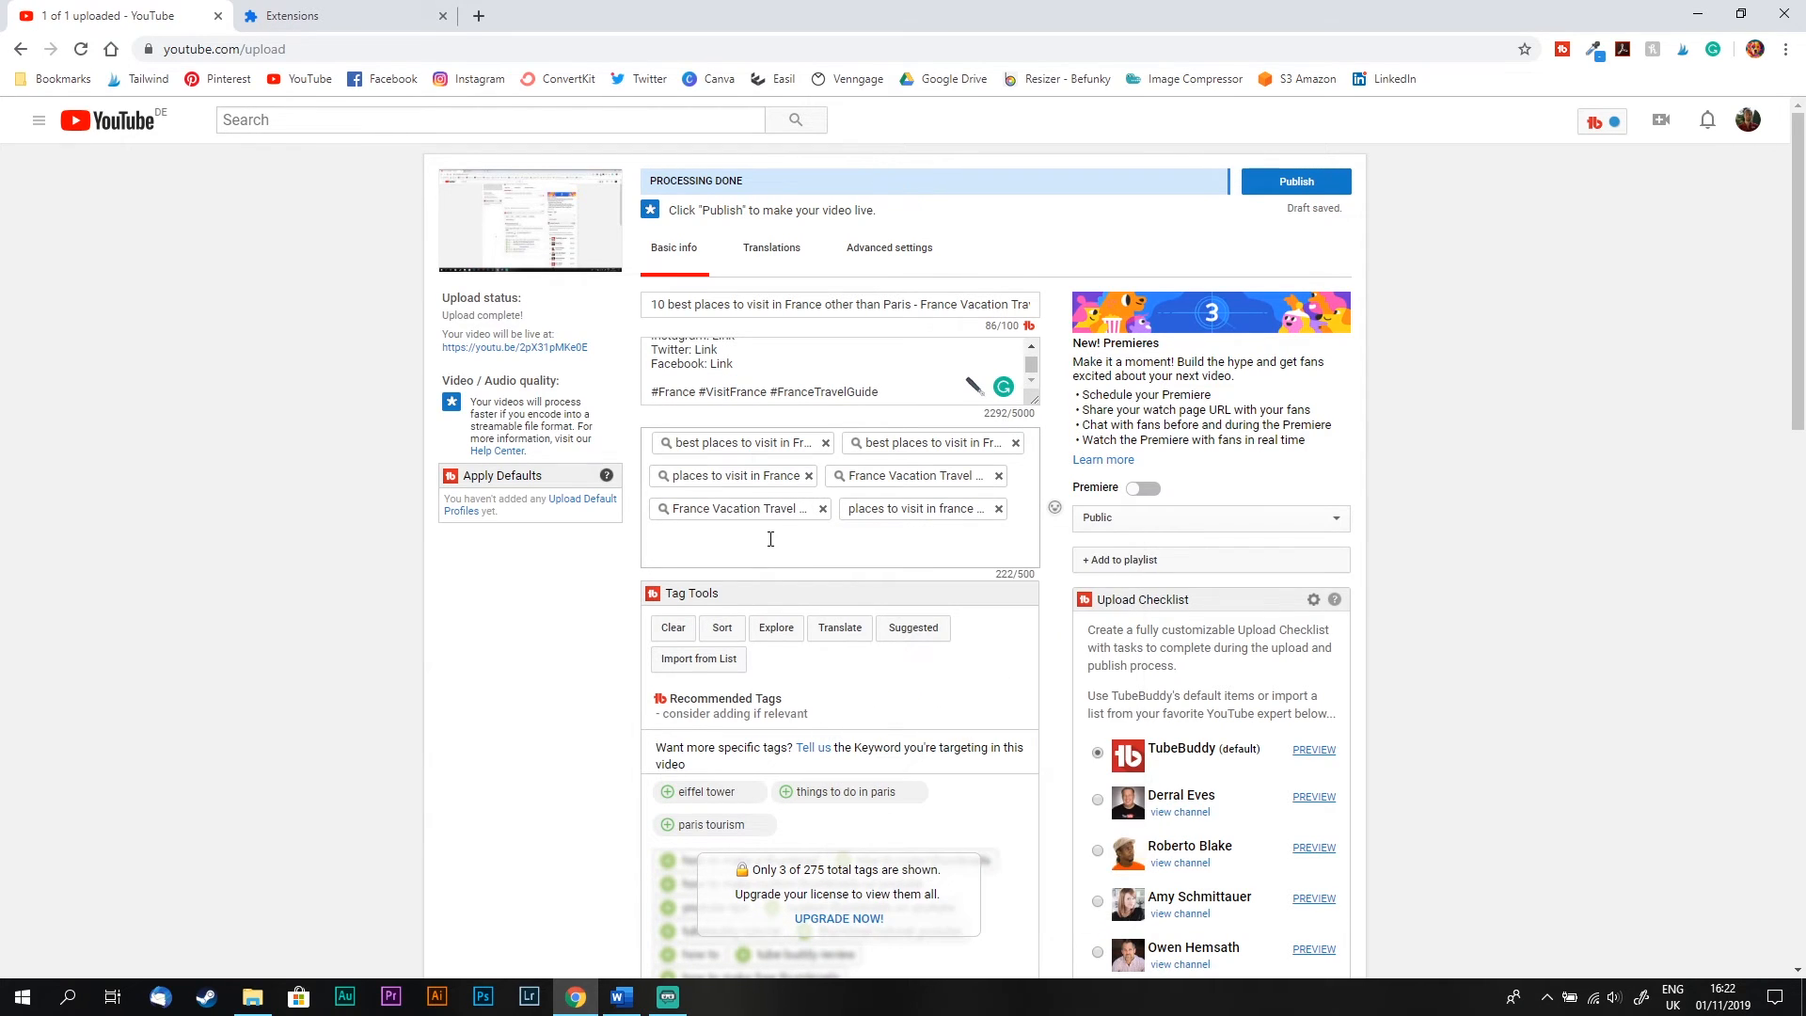
type("places to visit in france 2019")
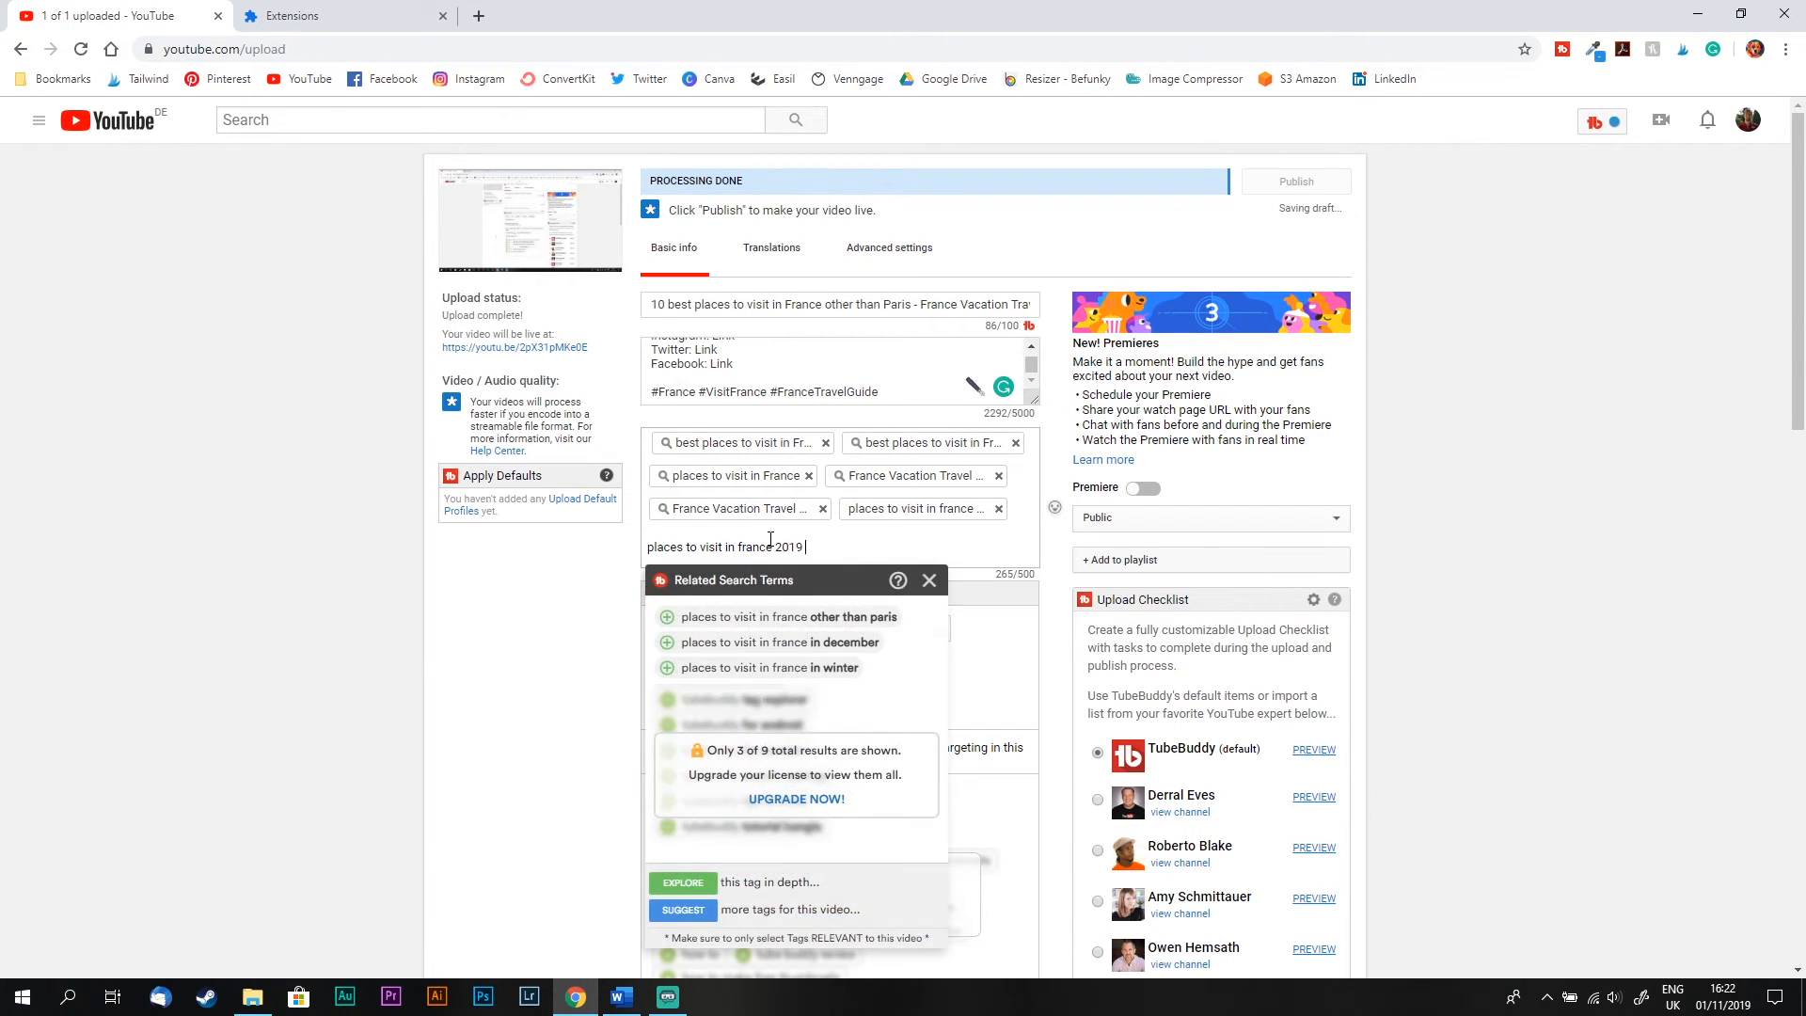
key("Return")
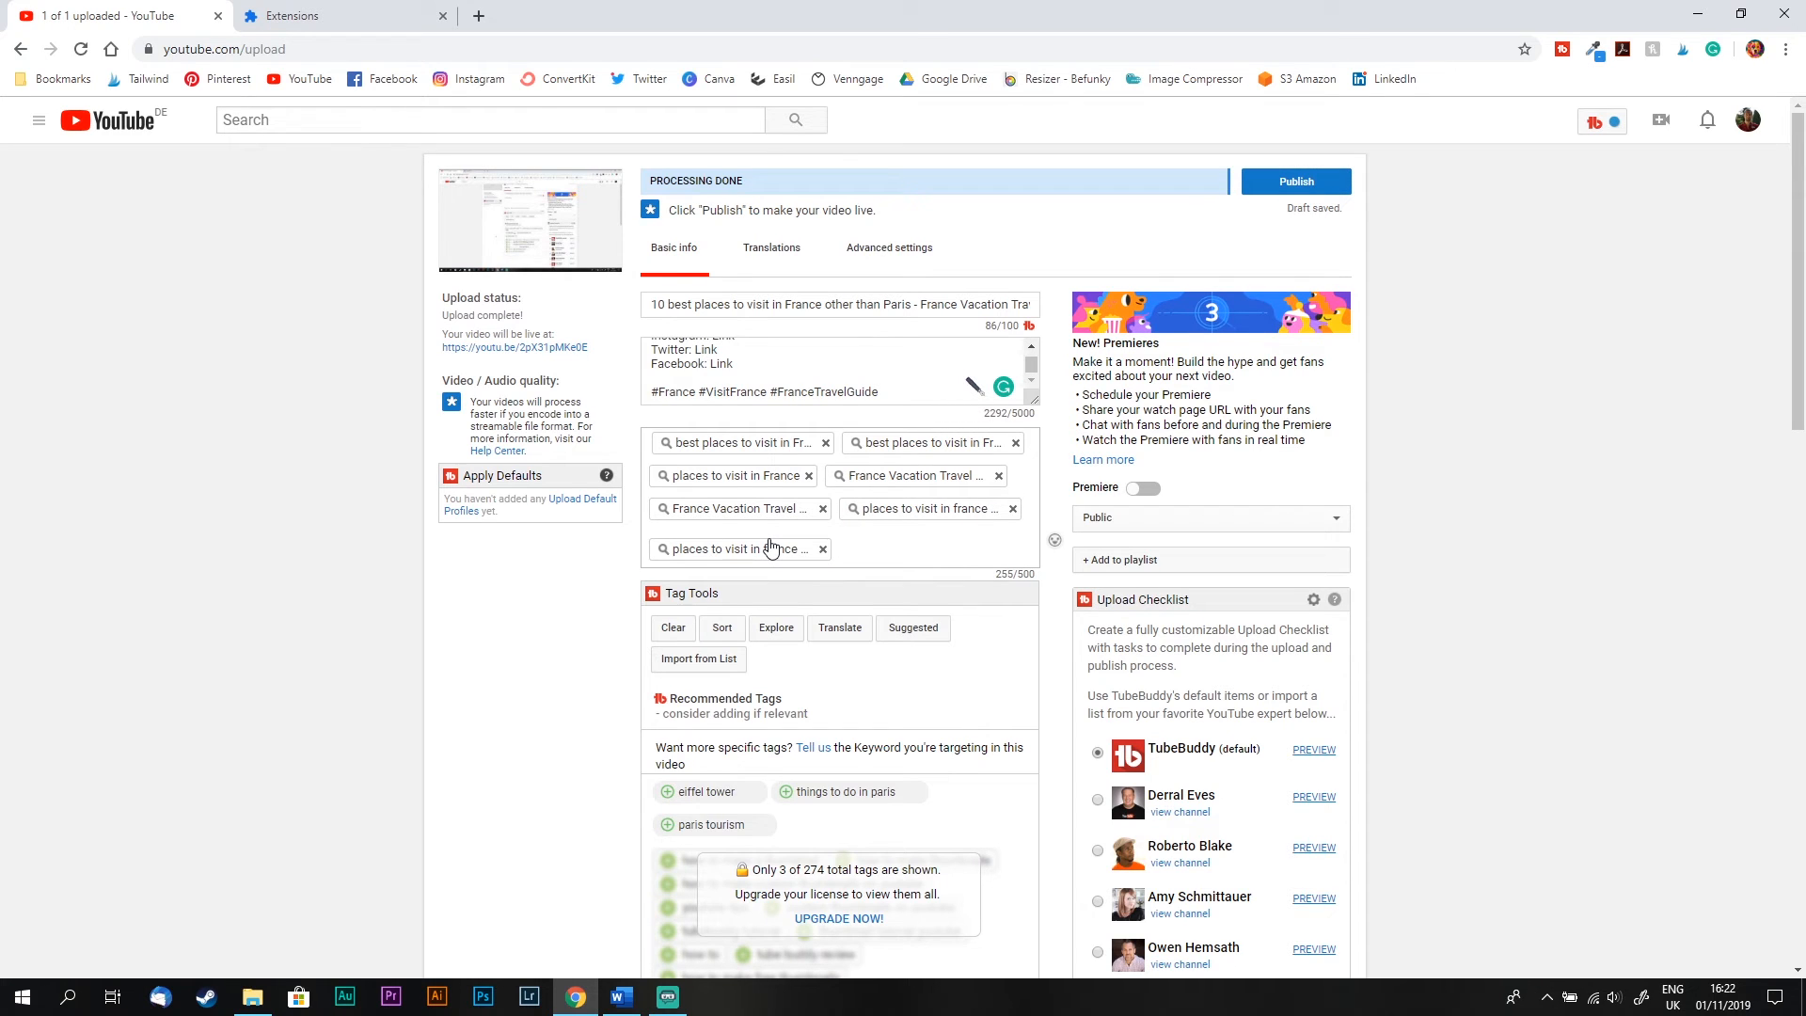
type("france travel ")
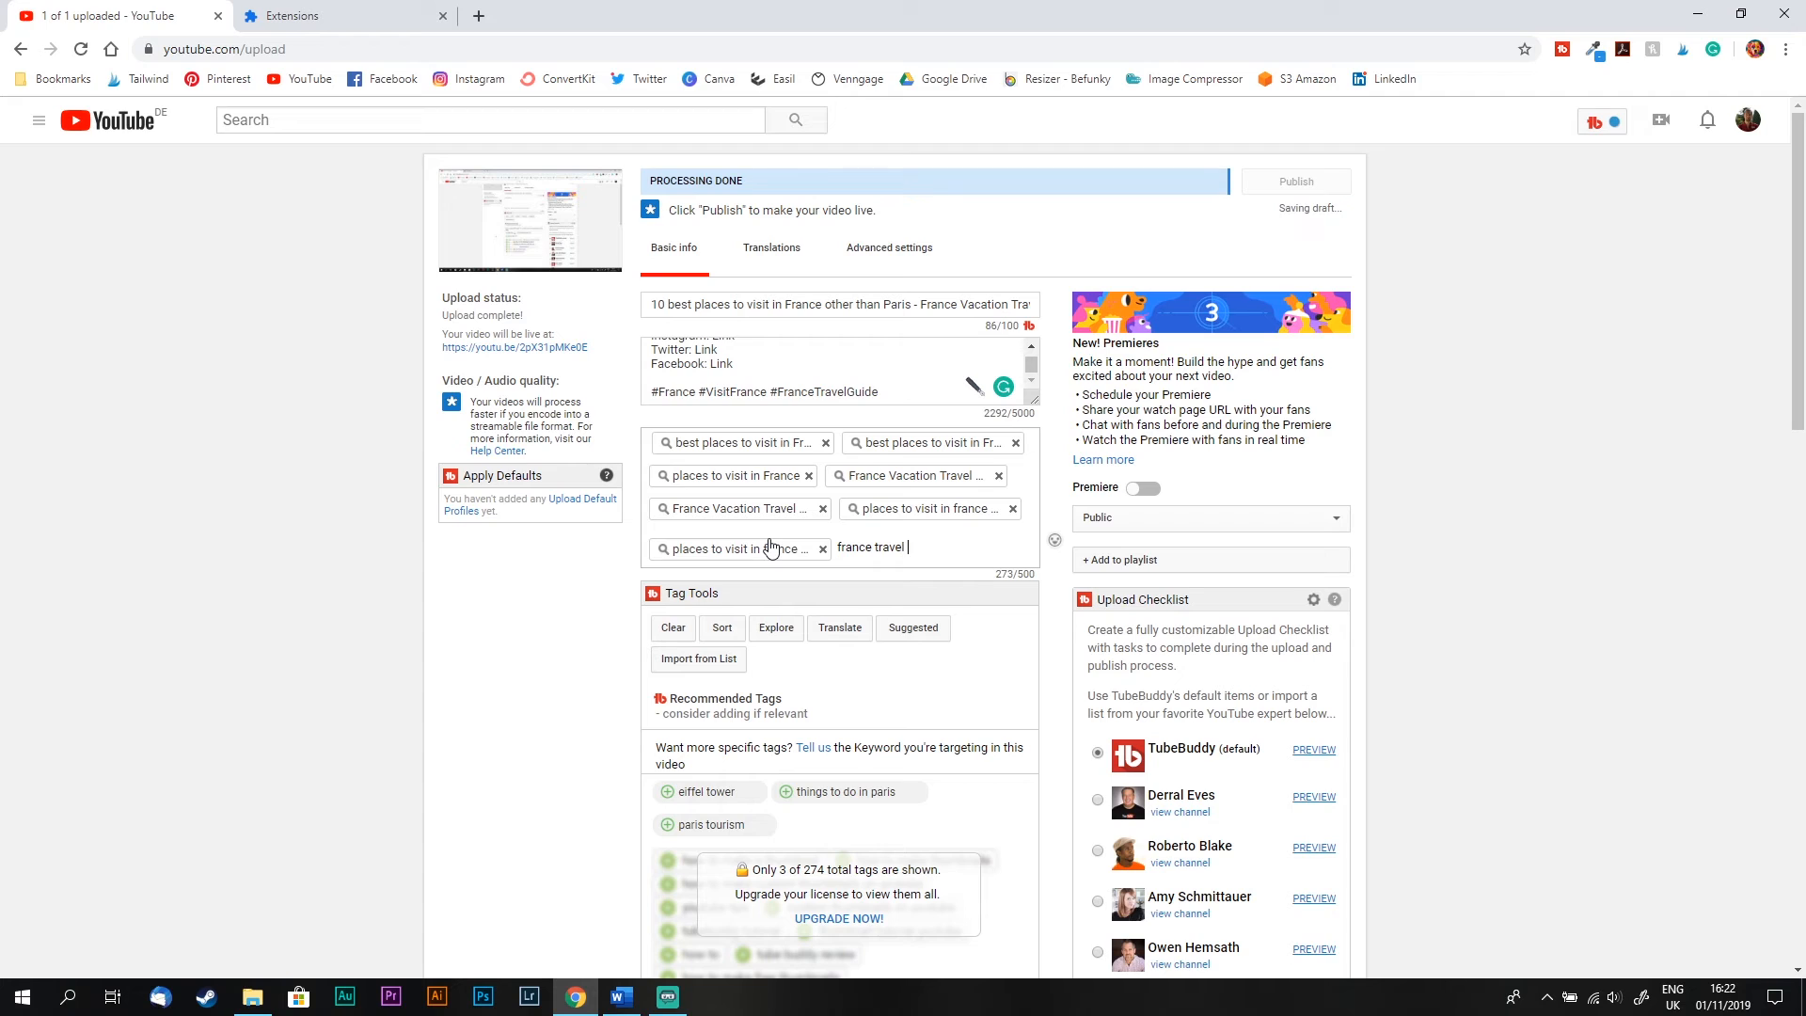
type("guide")
key("Return")
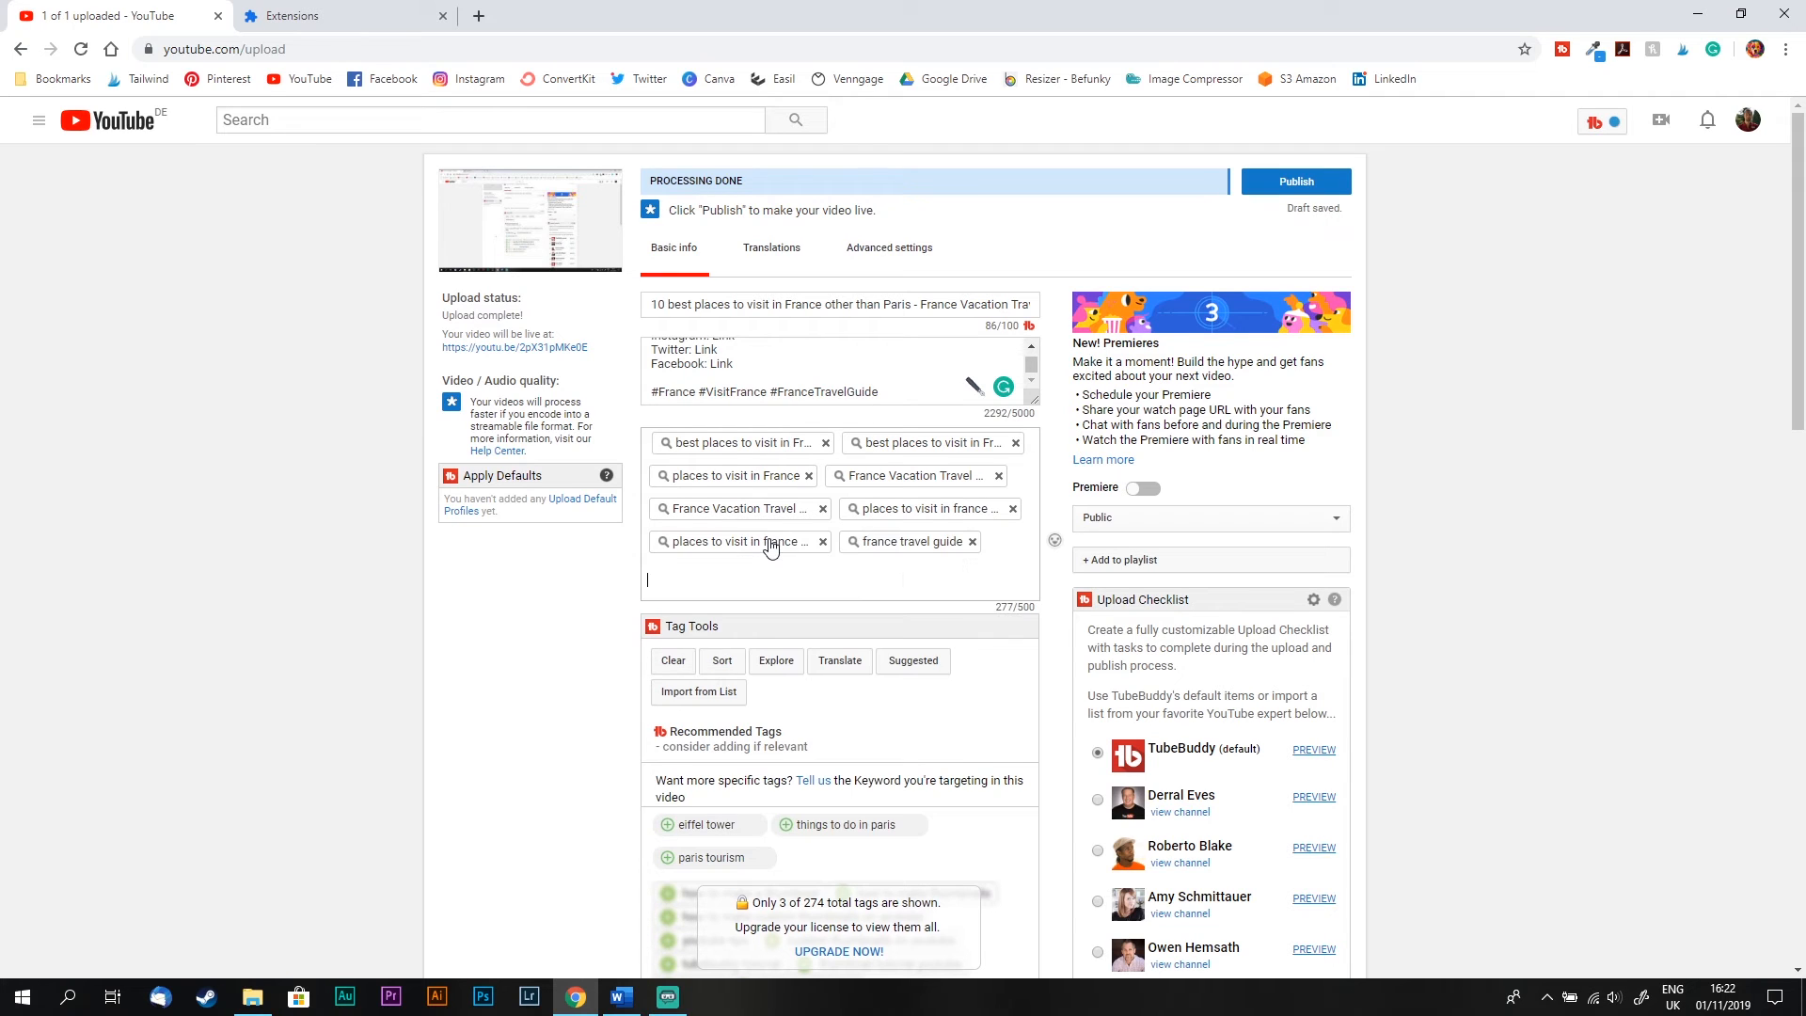
Step: Find the UNESCO sentence in the description and add the related search term "unesco world heritage sites" as a tag
left_click(1032, 346)
scroll(1035, 344, "up", 3)
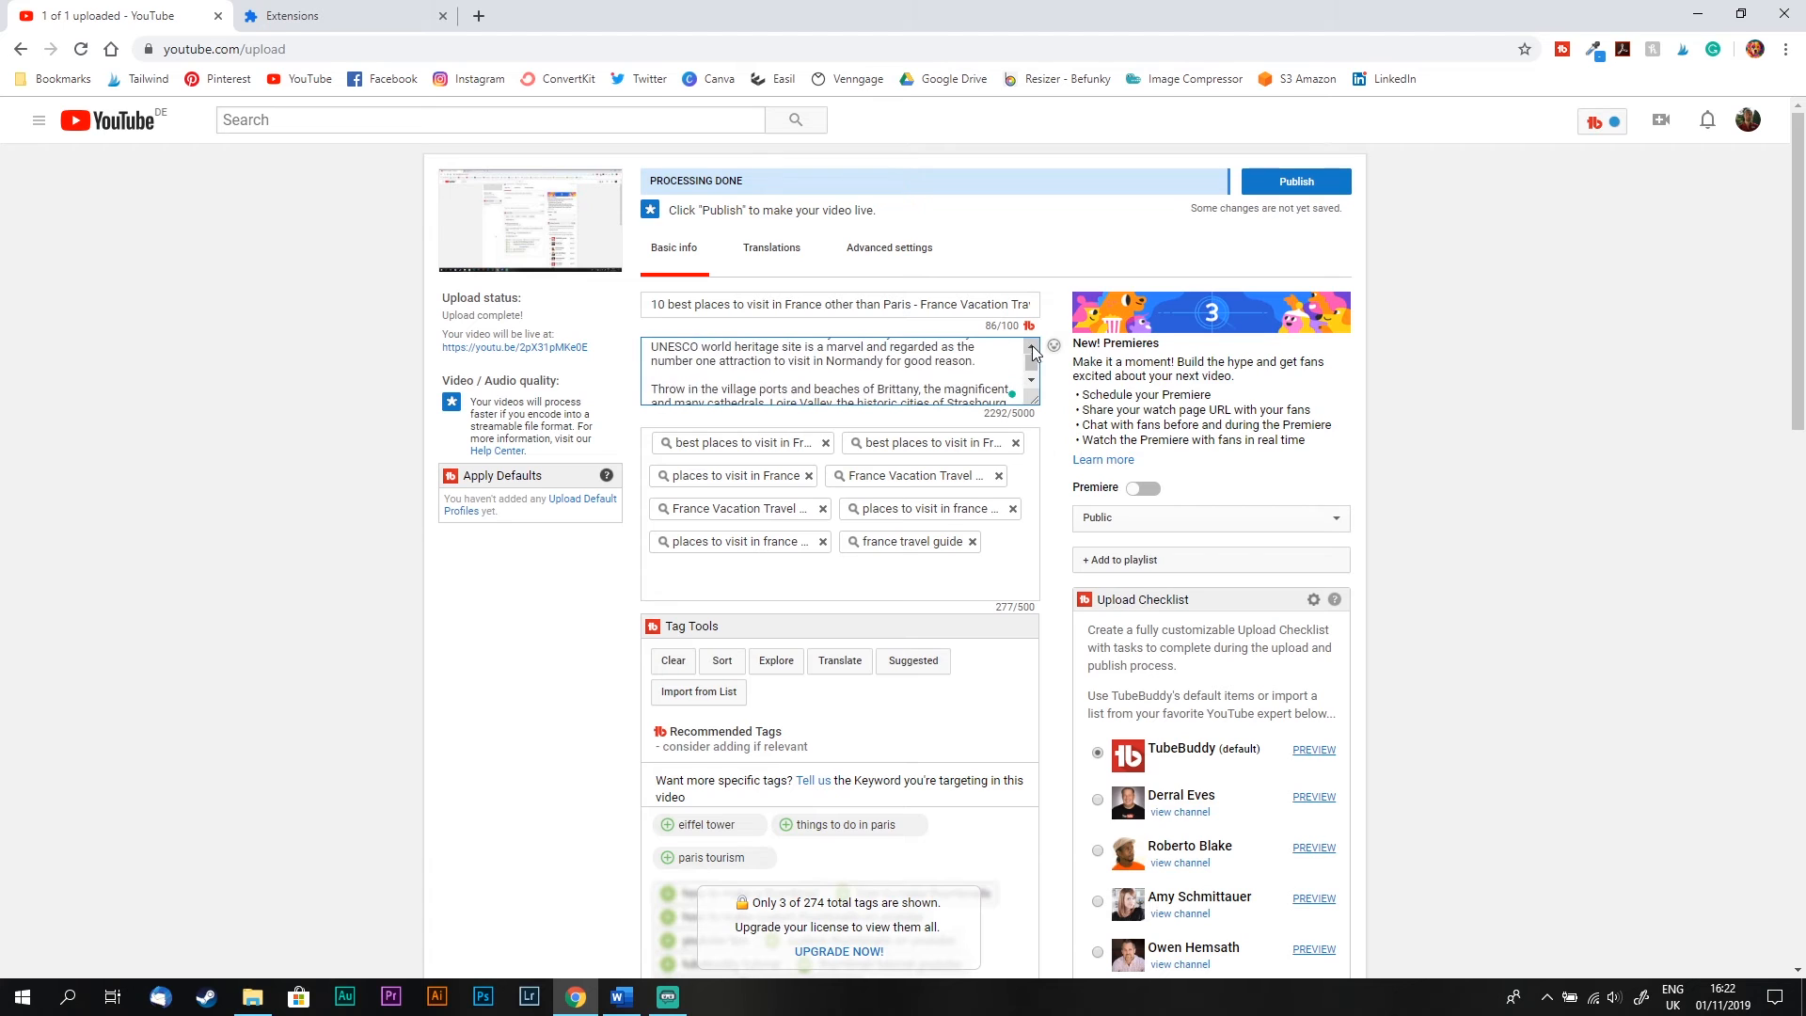
scroll(1032, 353, "up", 4)
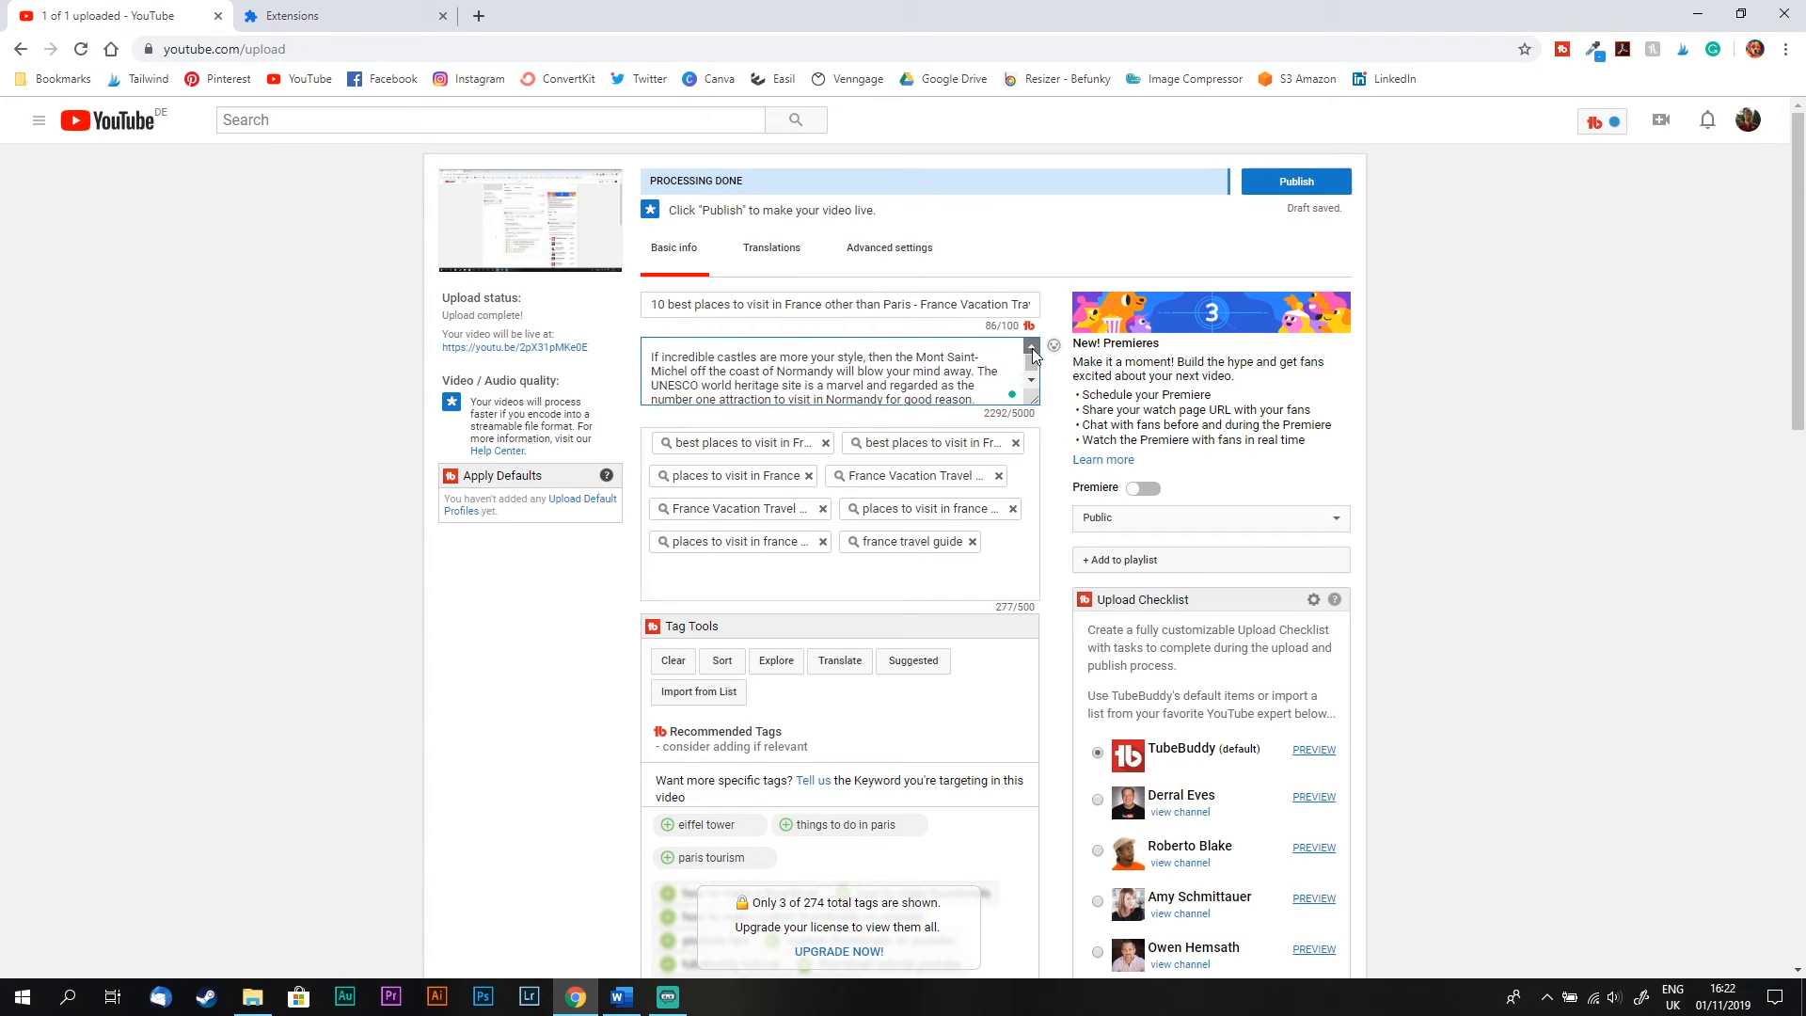
left_click(1035, 381)
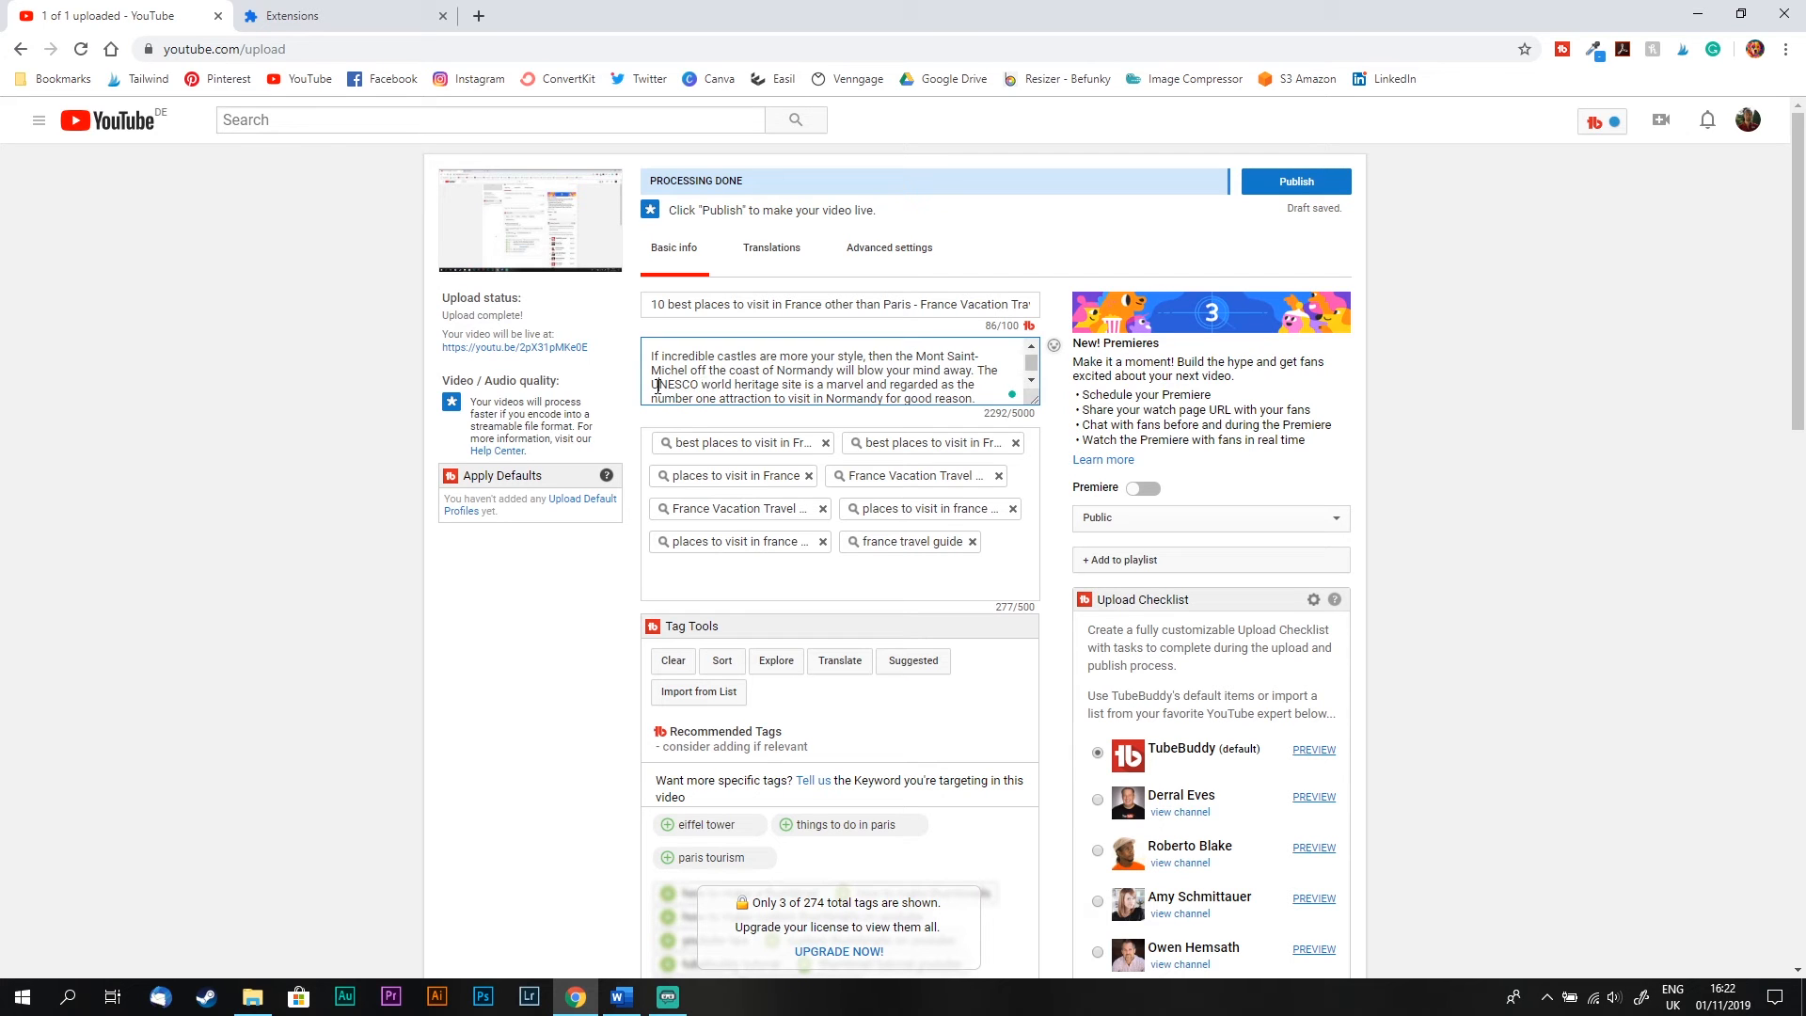
left_click_drag(653, 385, 810, 573)
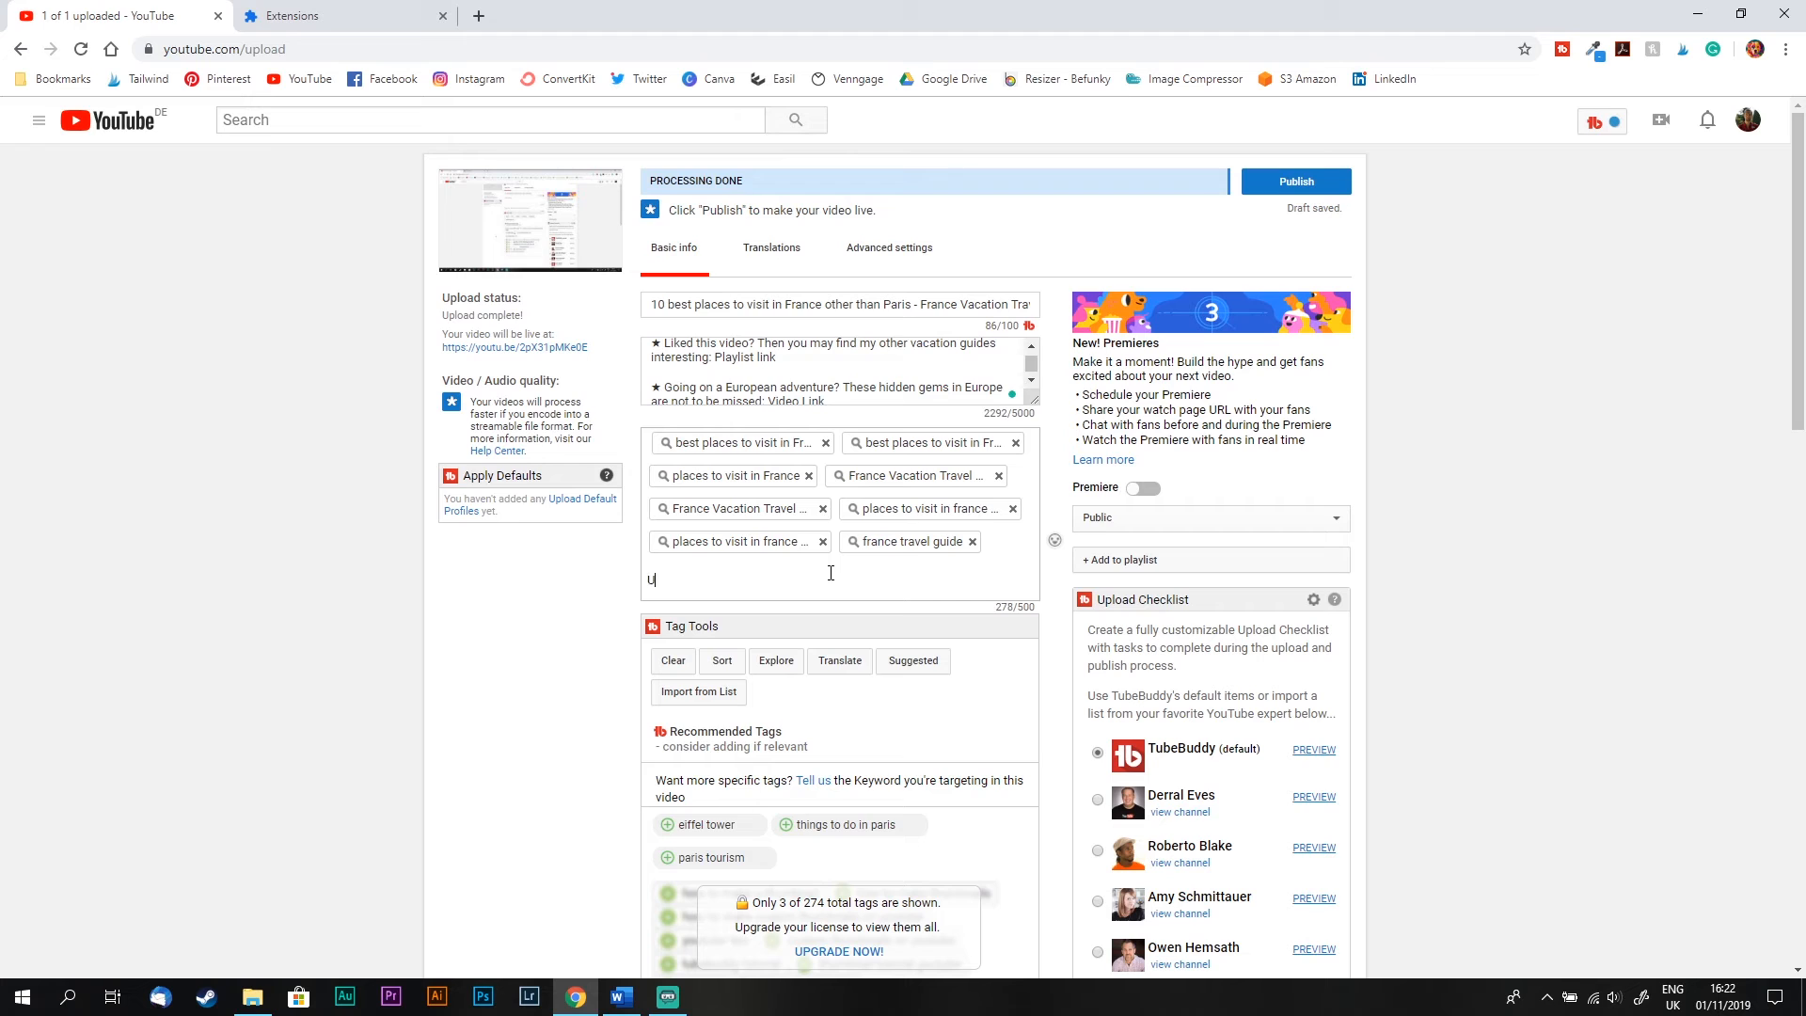
key("BackSpace")
key("BackSpace")
type("world her")
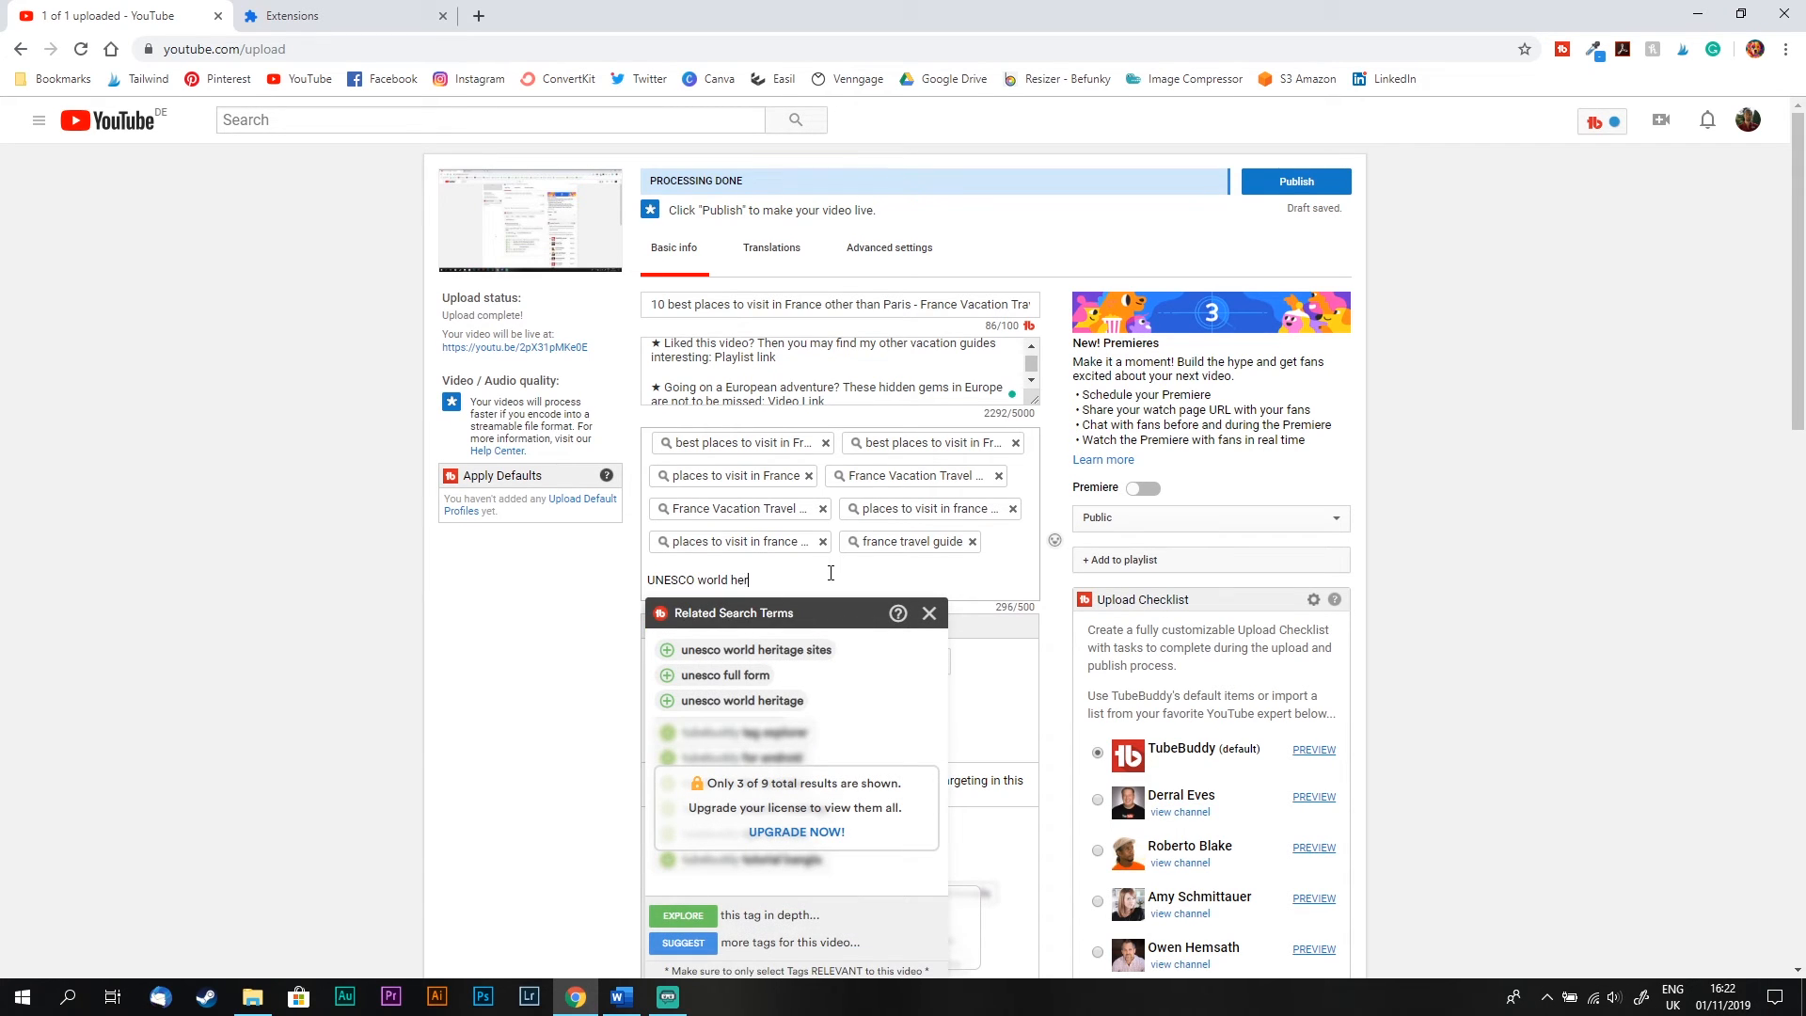
left_click(826, 650)
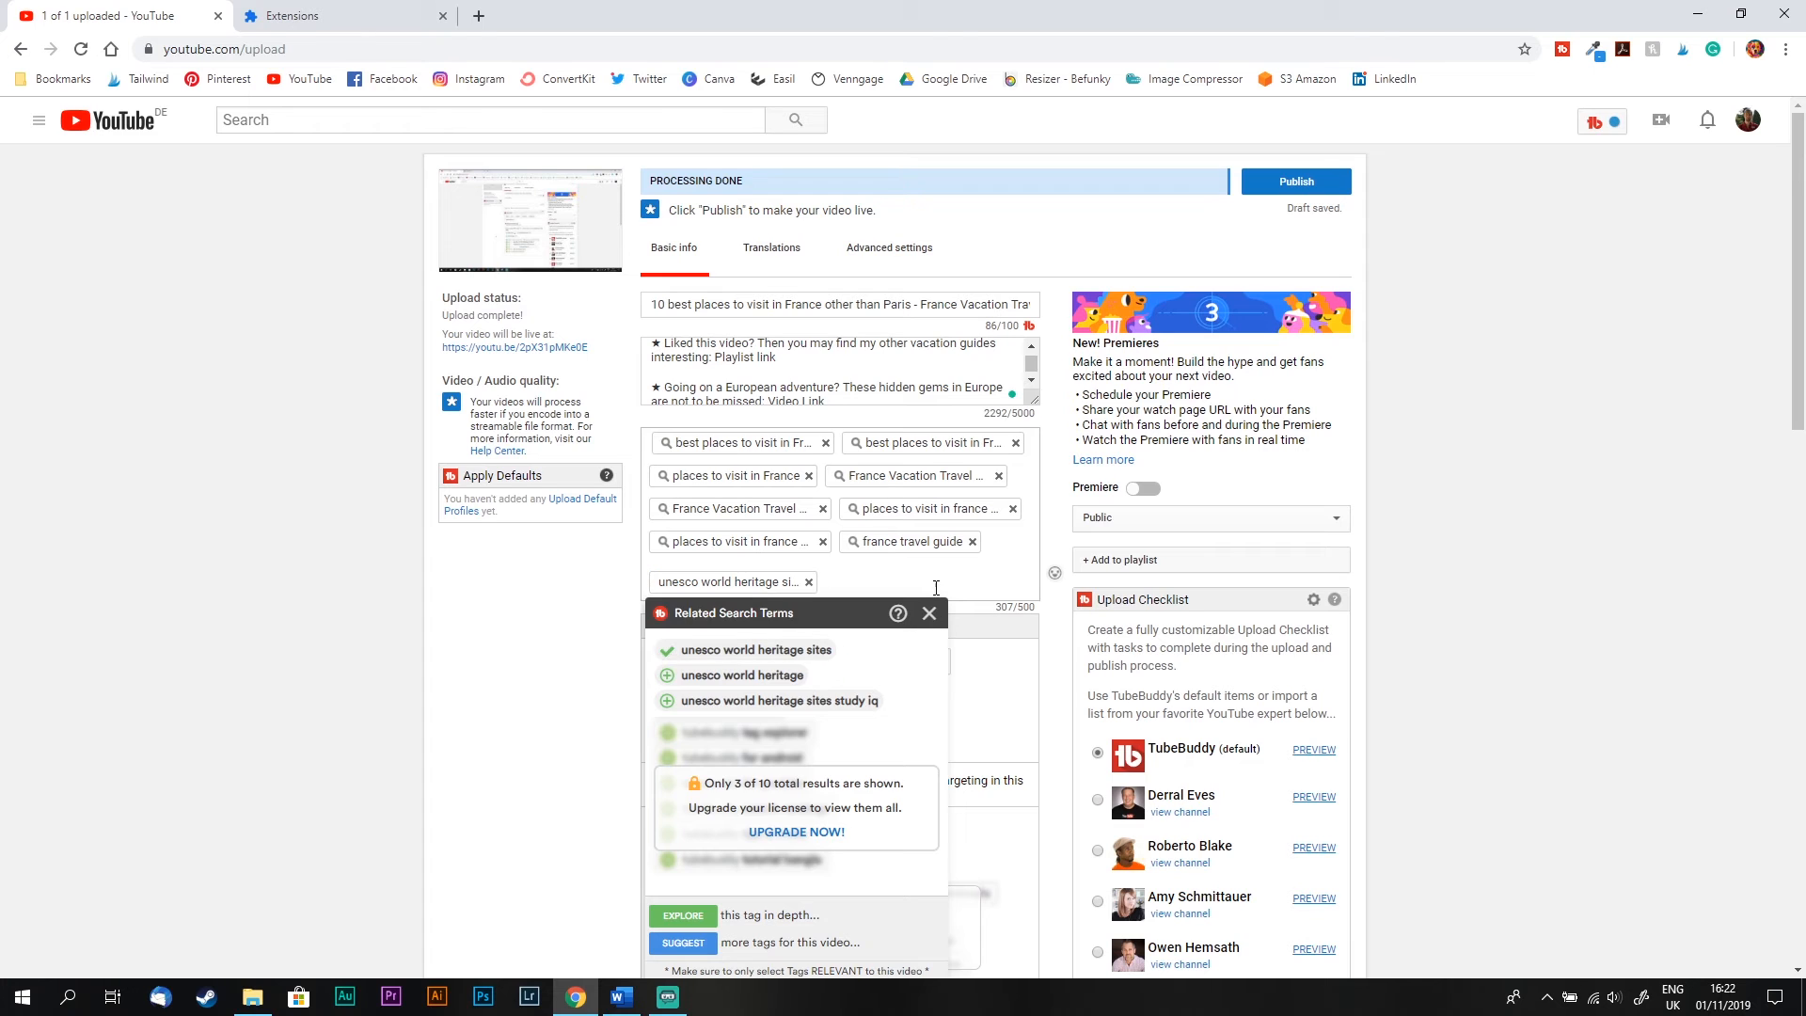
left_click(930, 613)
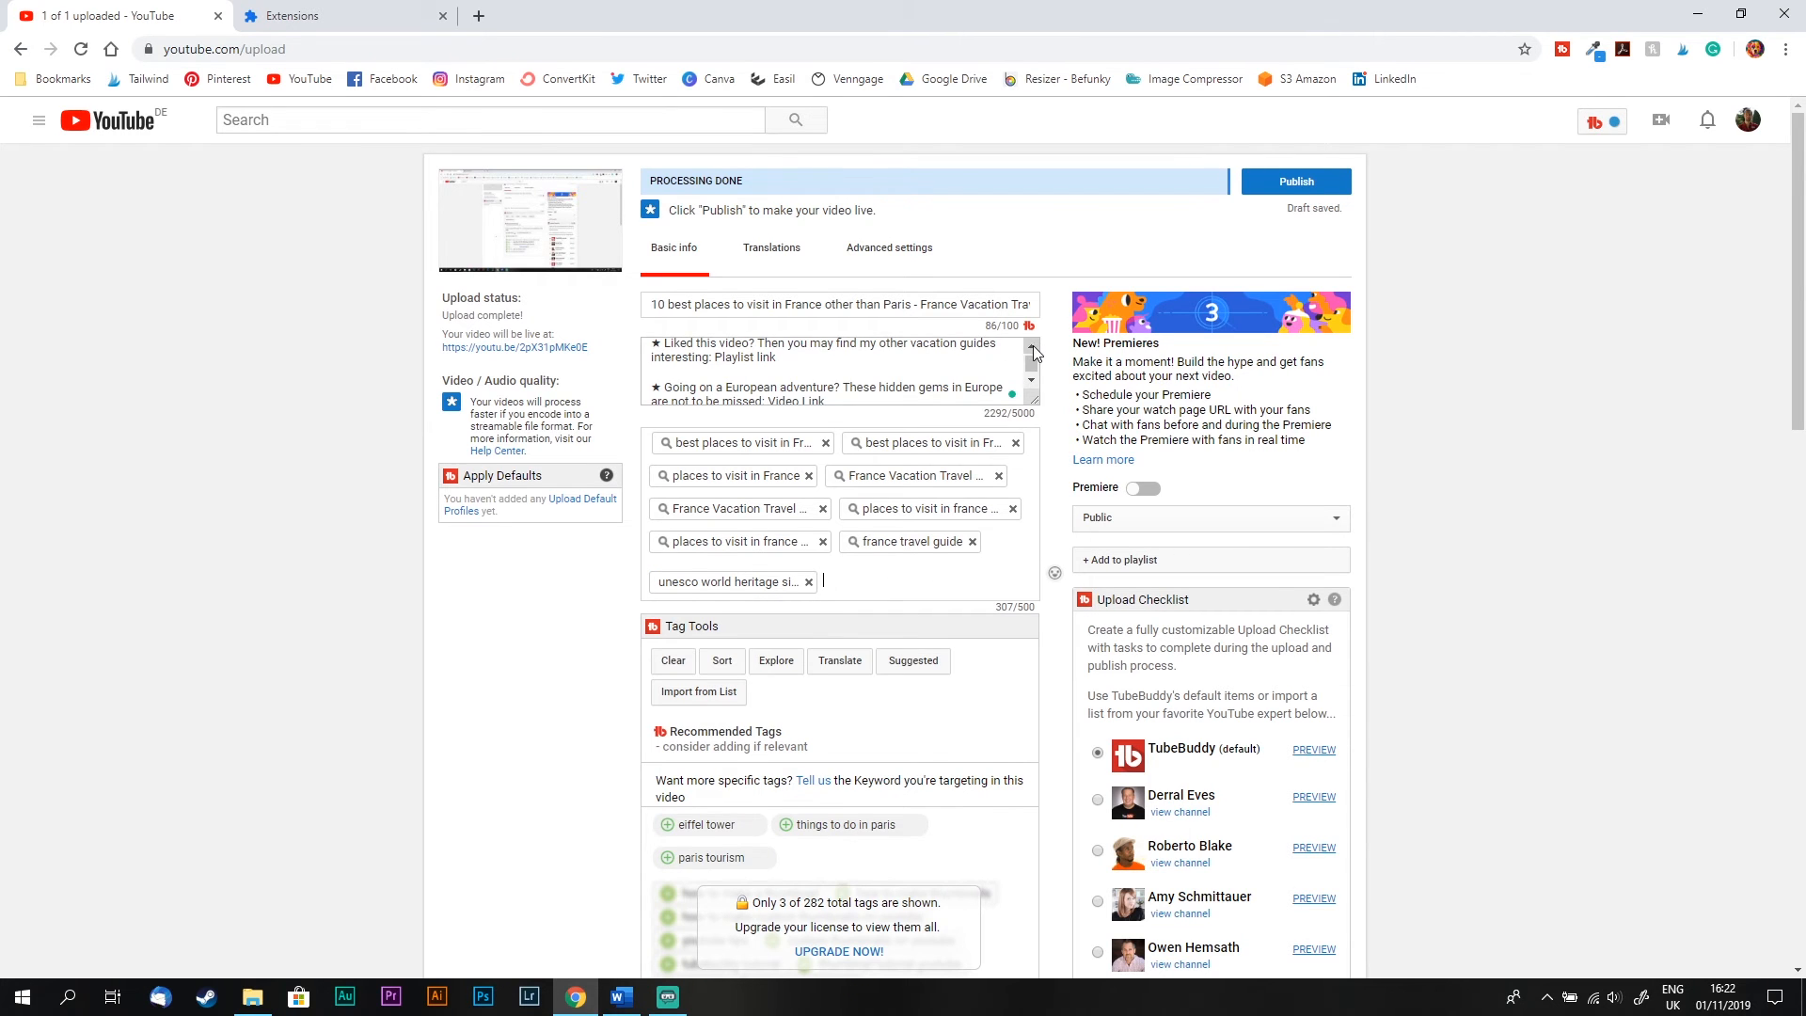
Step: Switch to the Video Description Examples document in Word and copy the highlighted phrase "attractions to visit in France"
scroll(1033, 347, "up", 10)
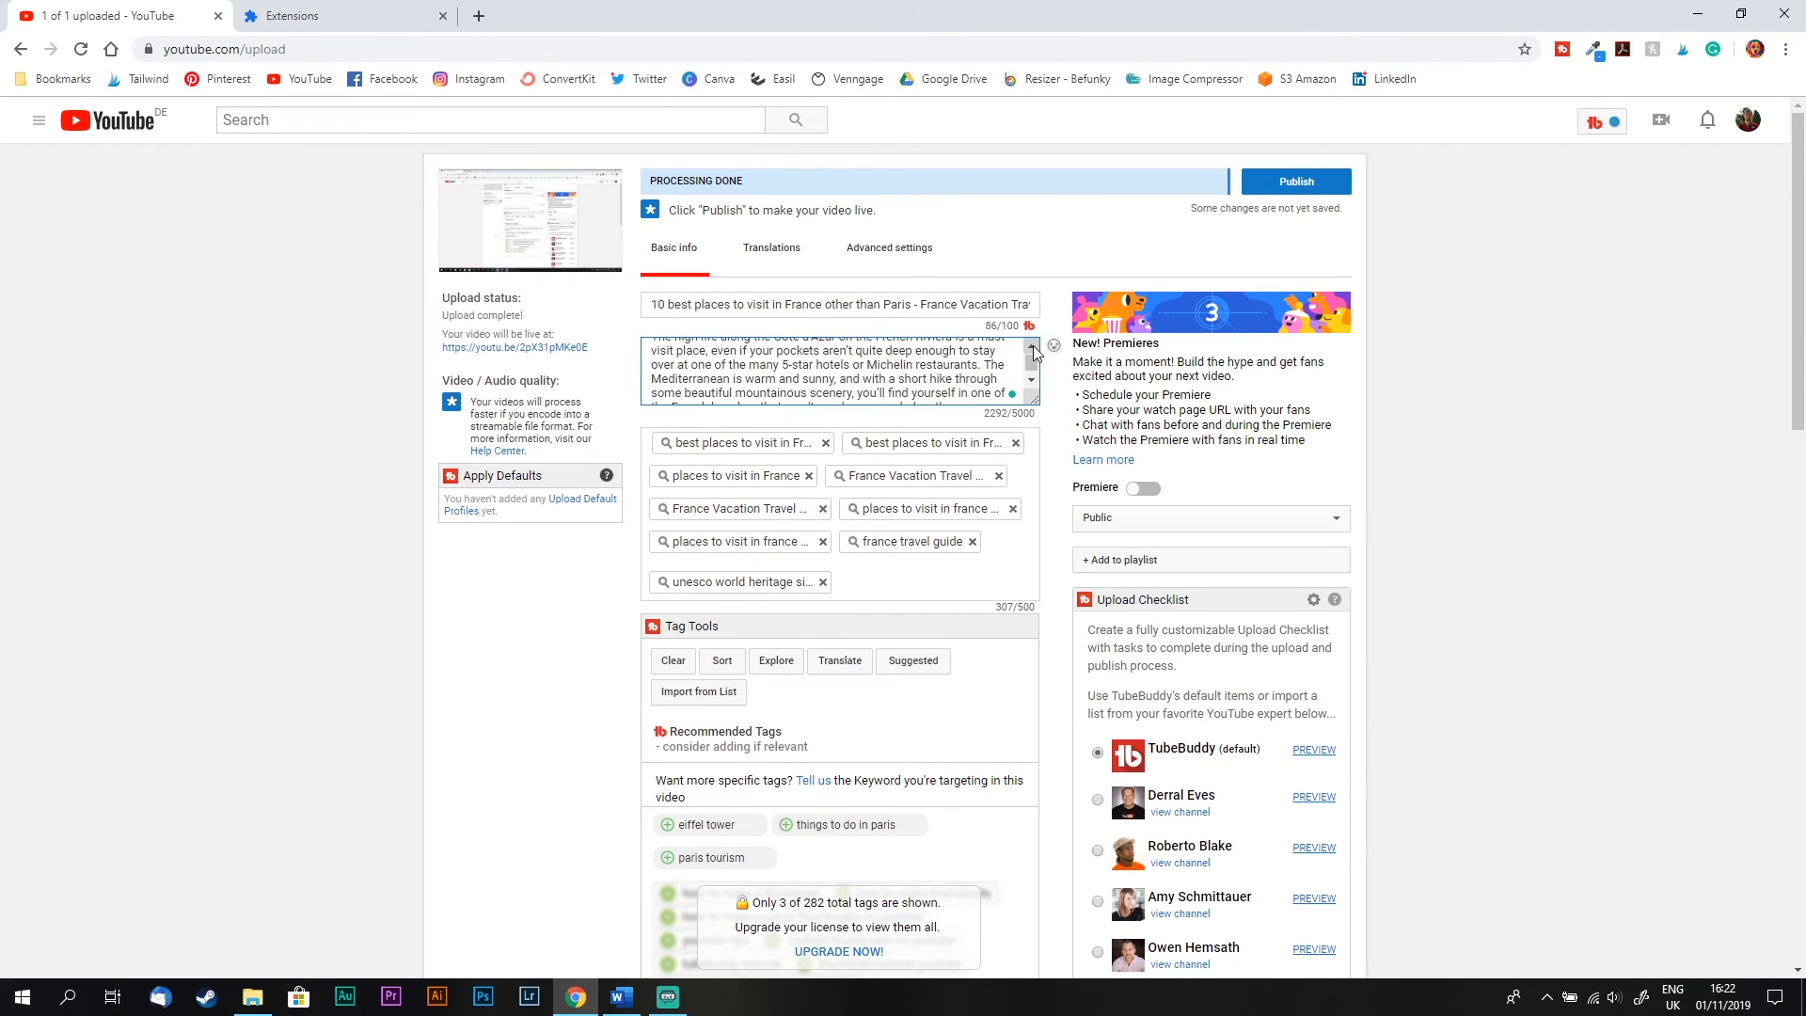
scroll(1032, 346, "up", 5)
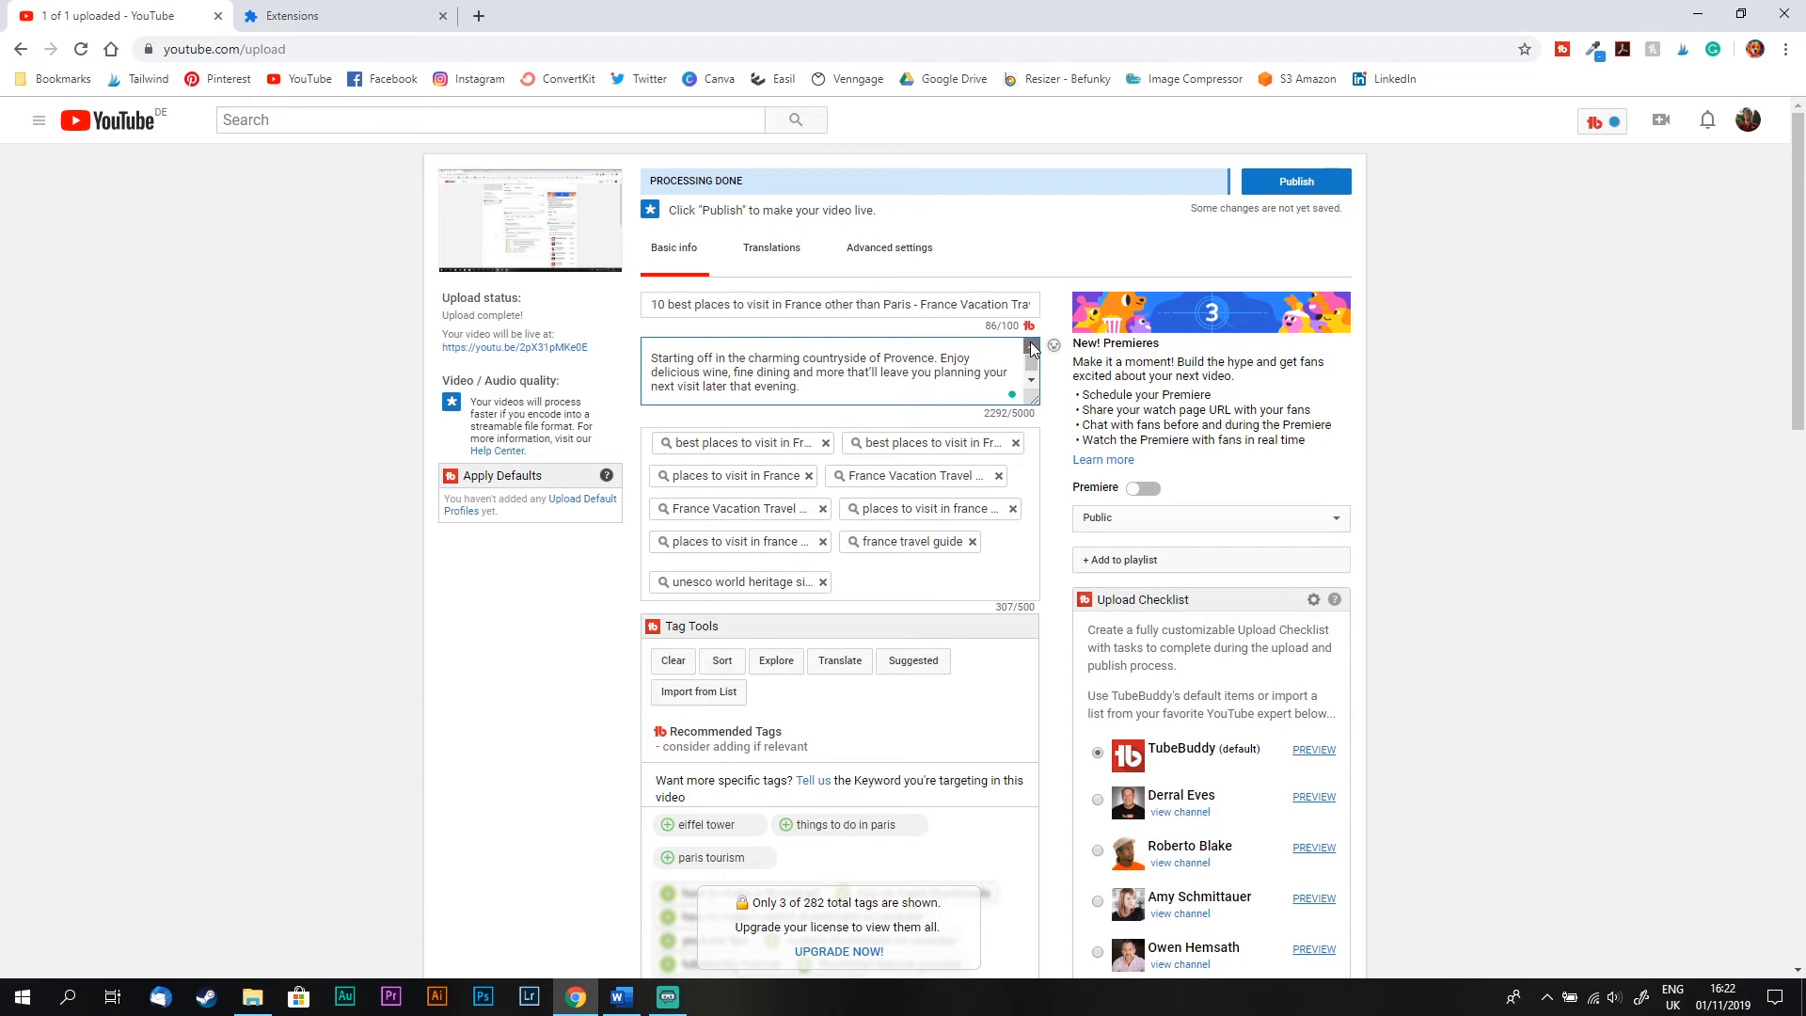
scroll(1032, 348, "down", 4)
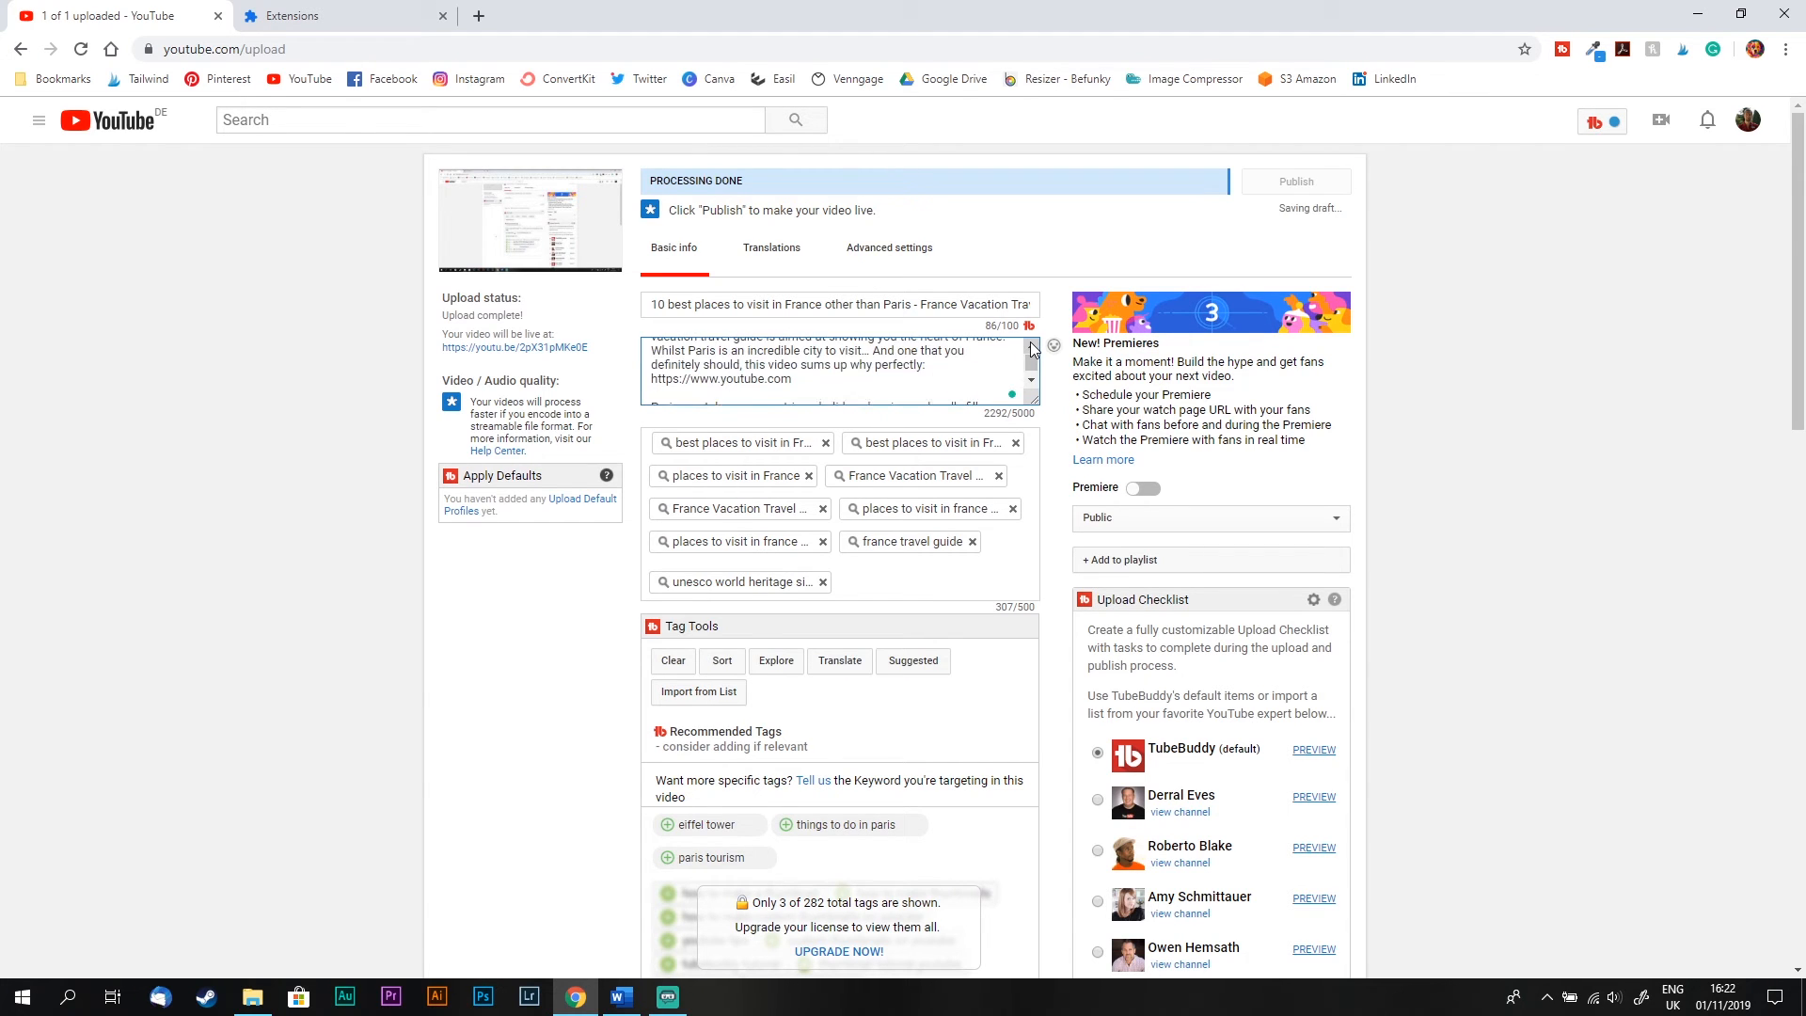
scroll(1030, 341, "up", 1)
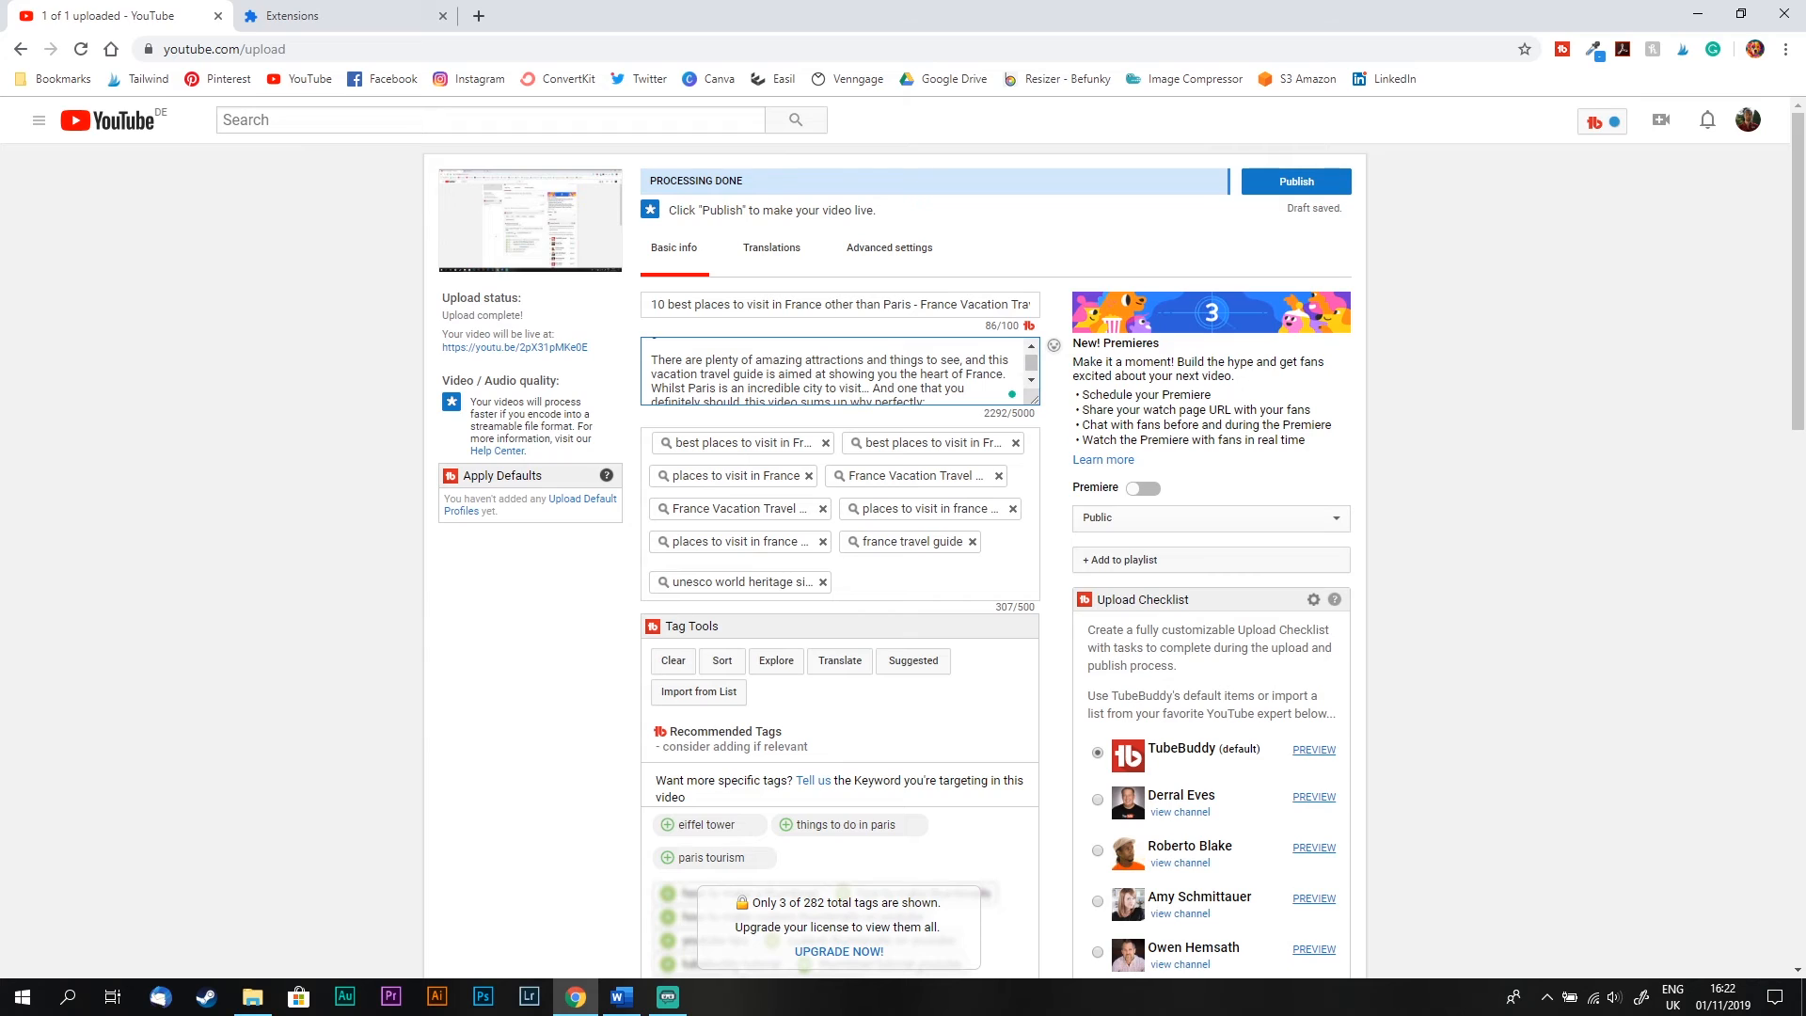
left_click_drag(0, 56, 794, 102)
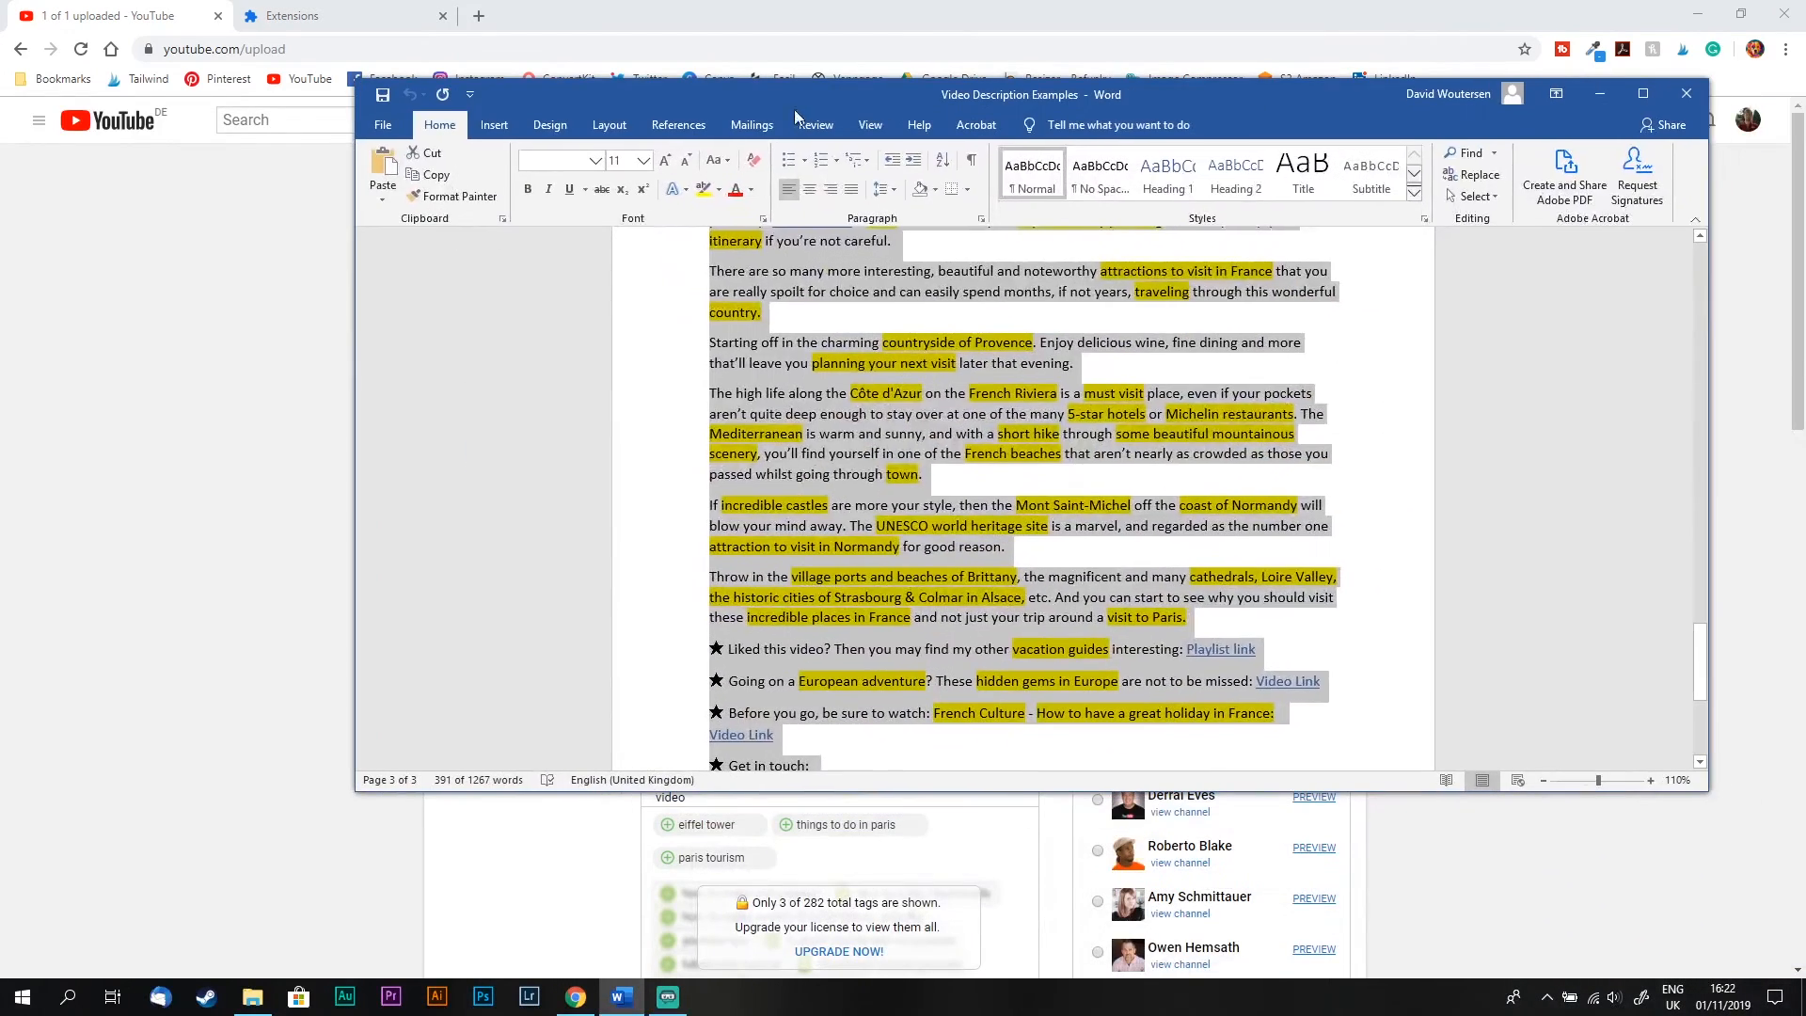
left_click(902, 366)
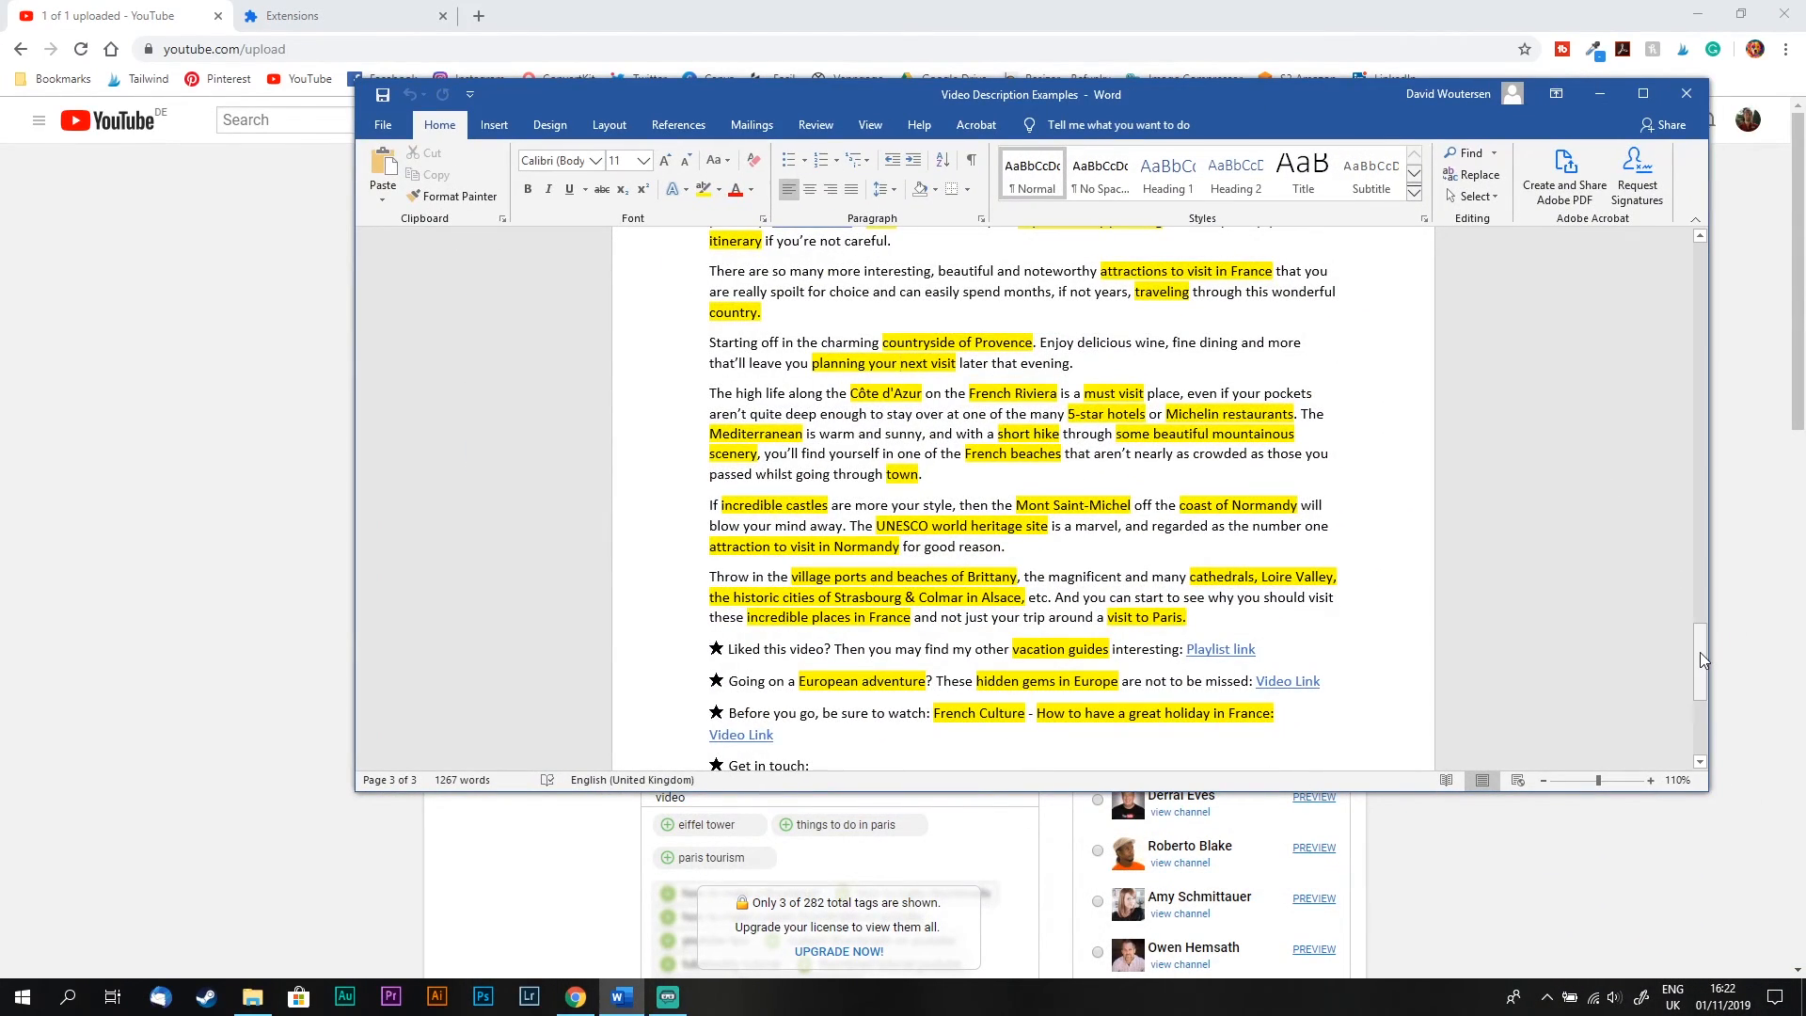
scroll(1701, 652, "up", 4)
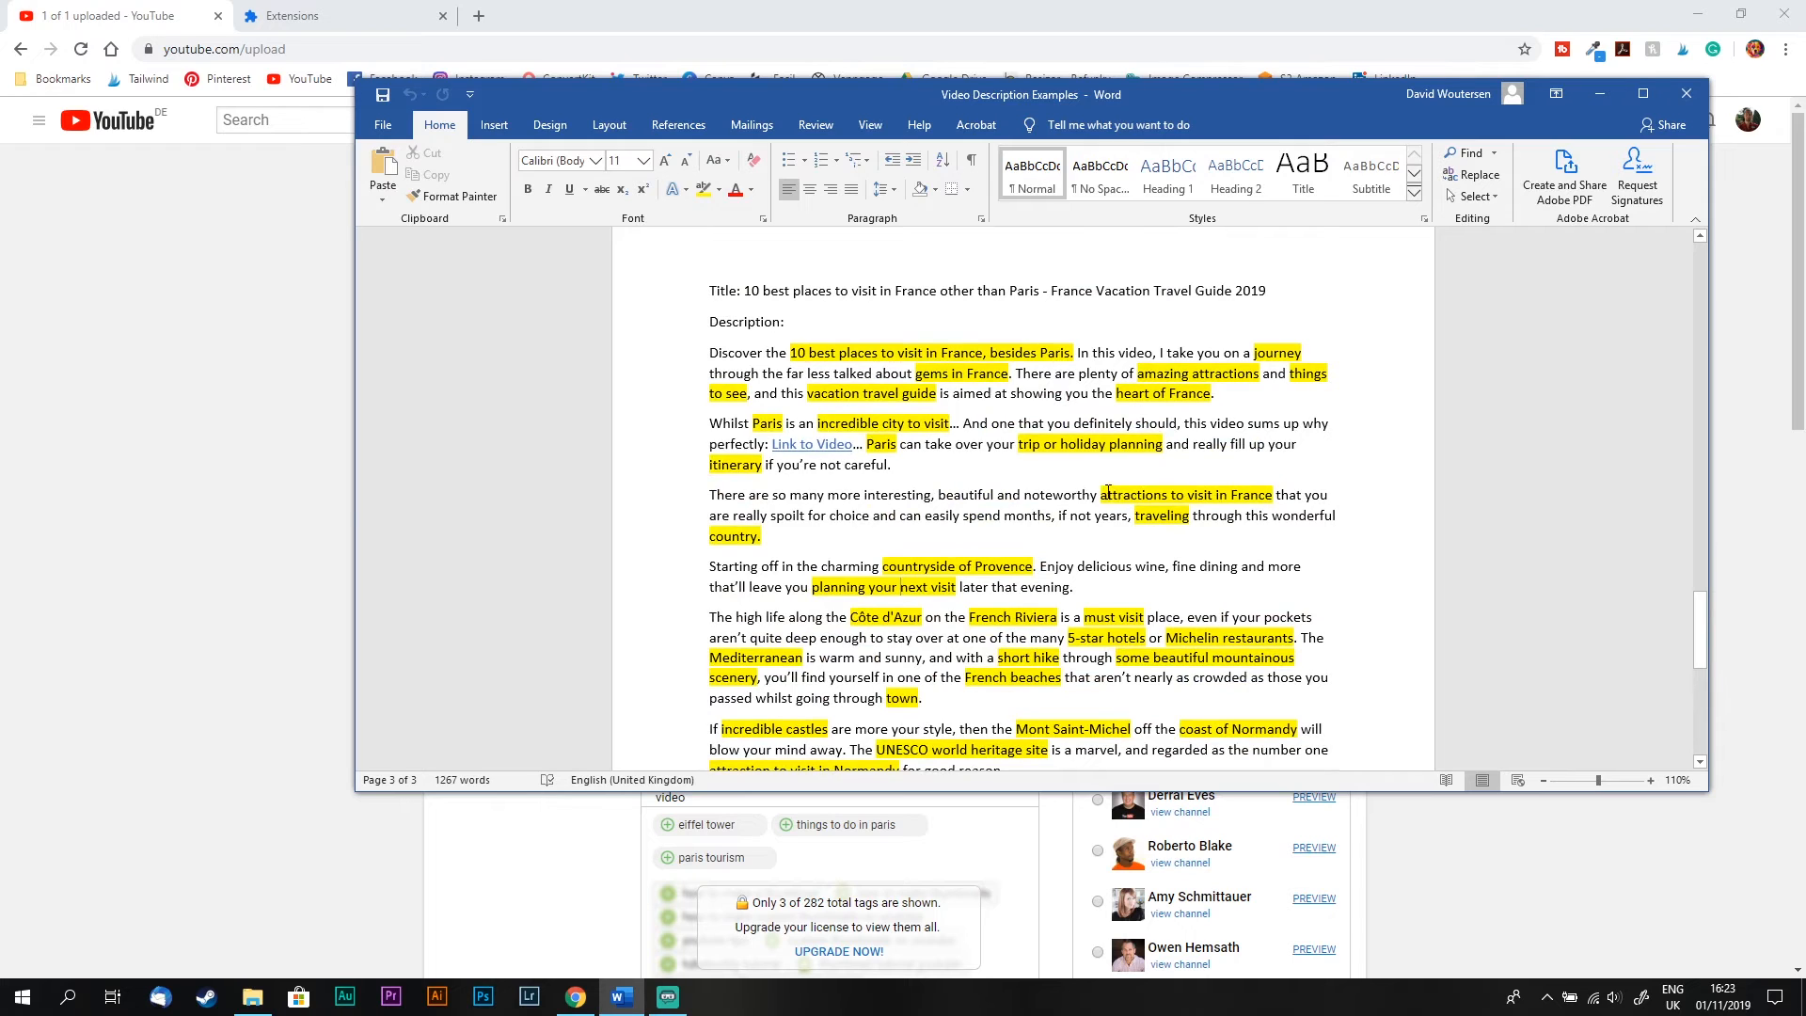
left_click_drag(1109, 493, 1263, 501)
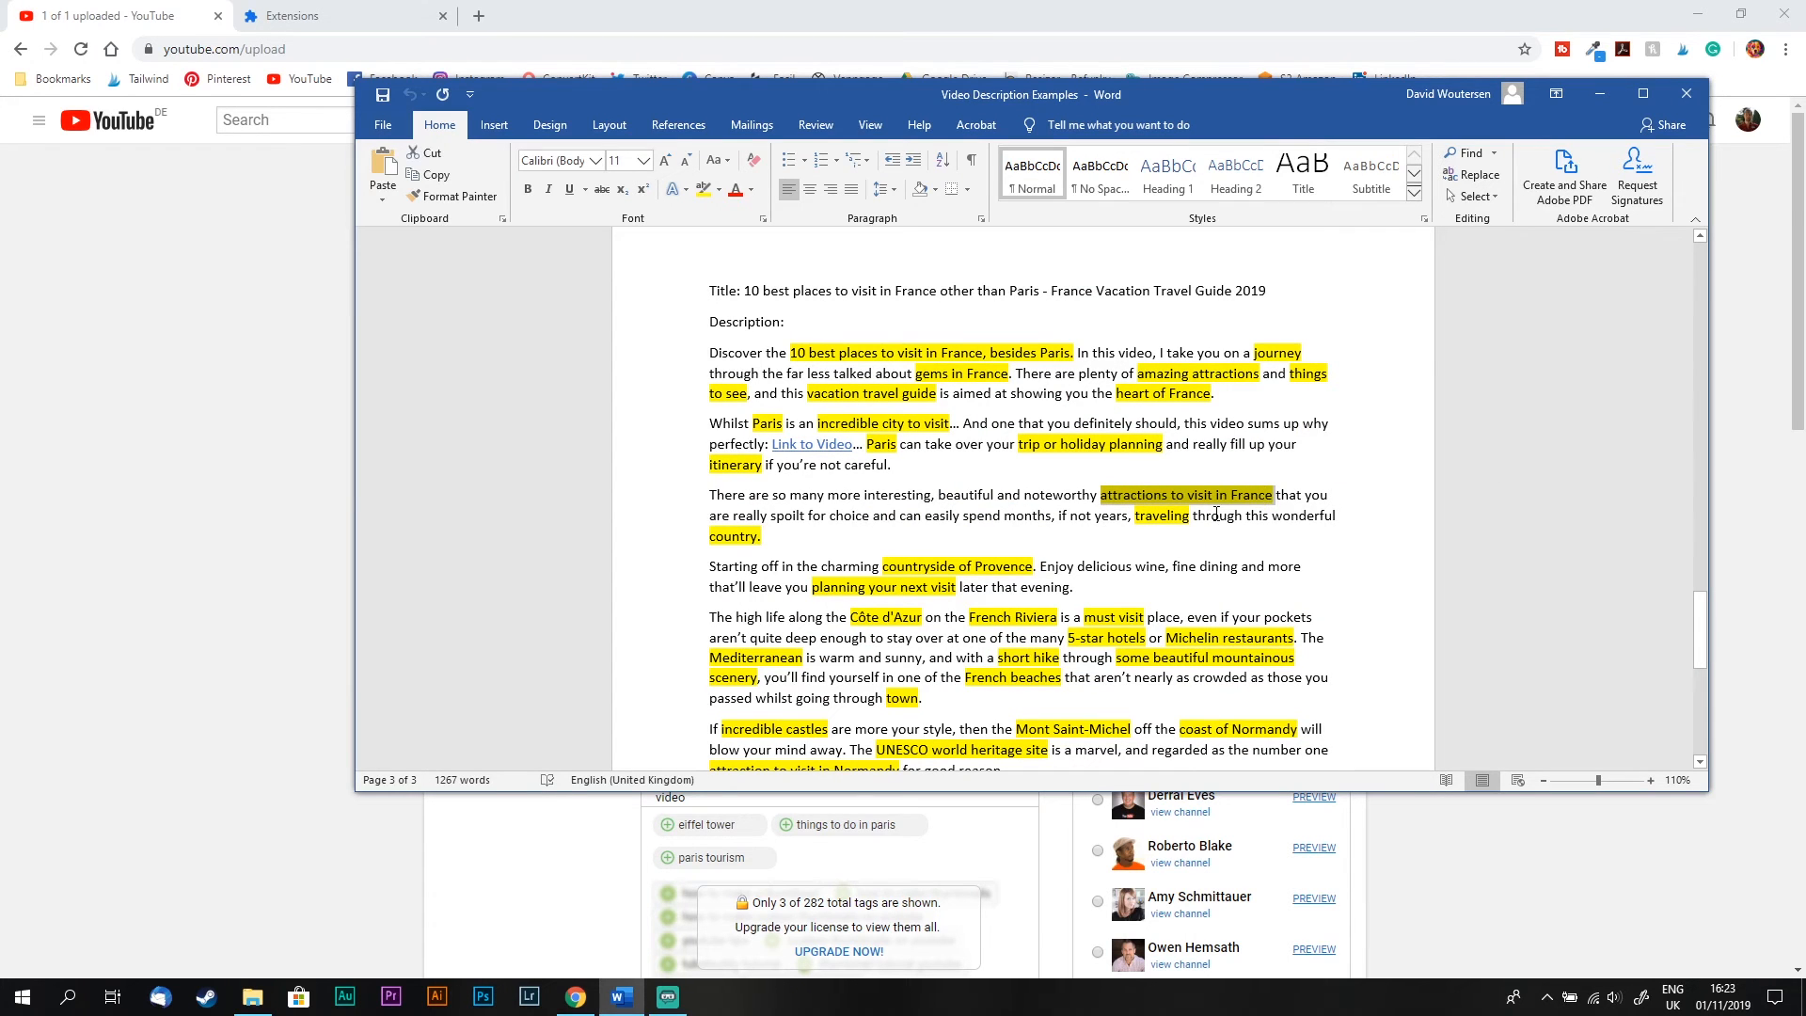
left_click(1216, 515)
left_click(886, 11)
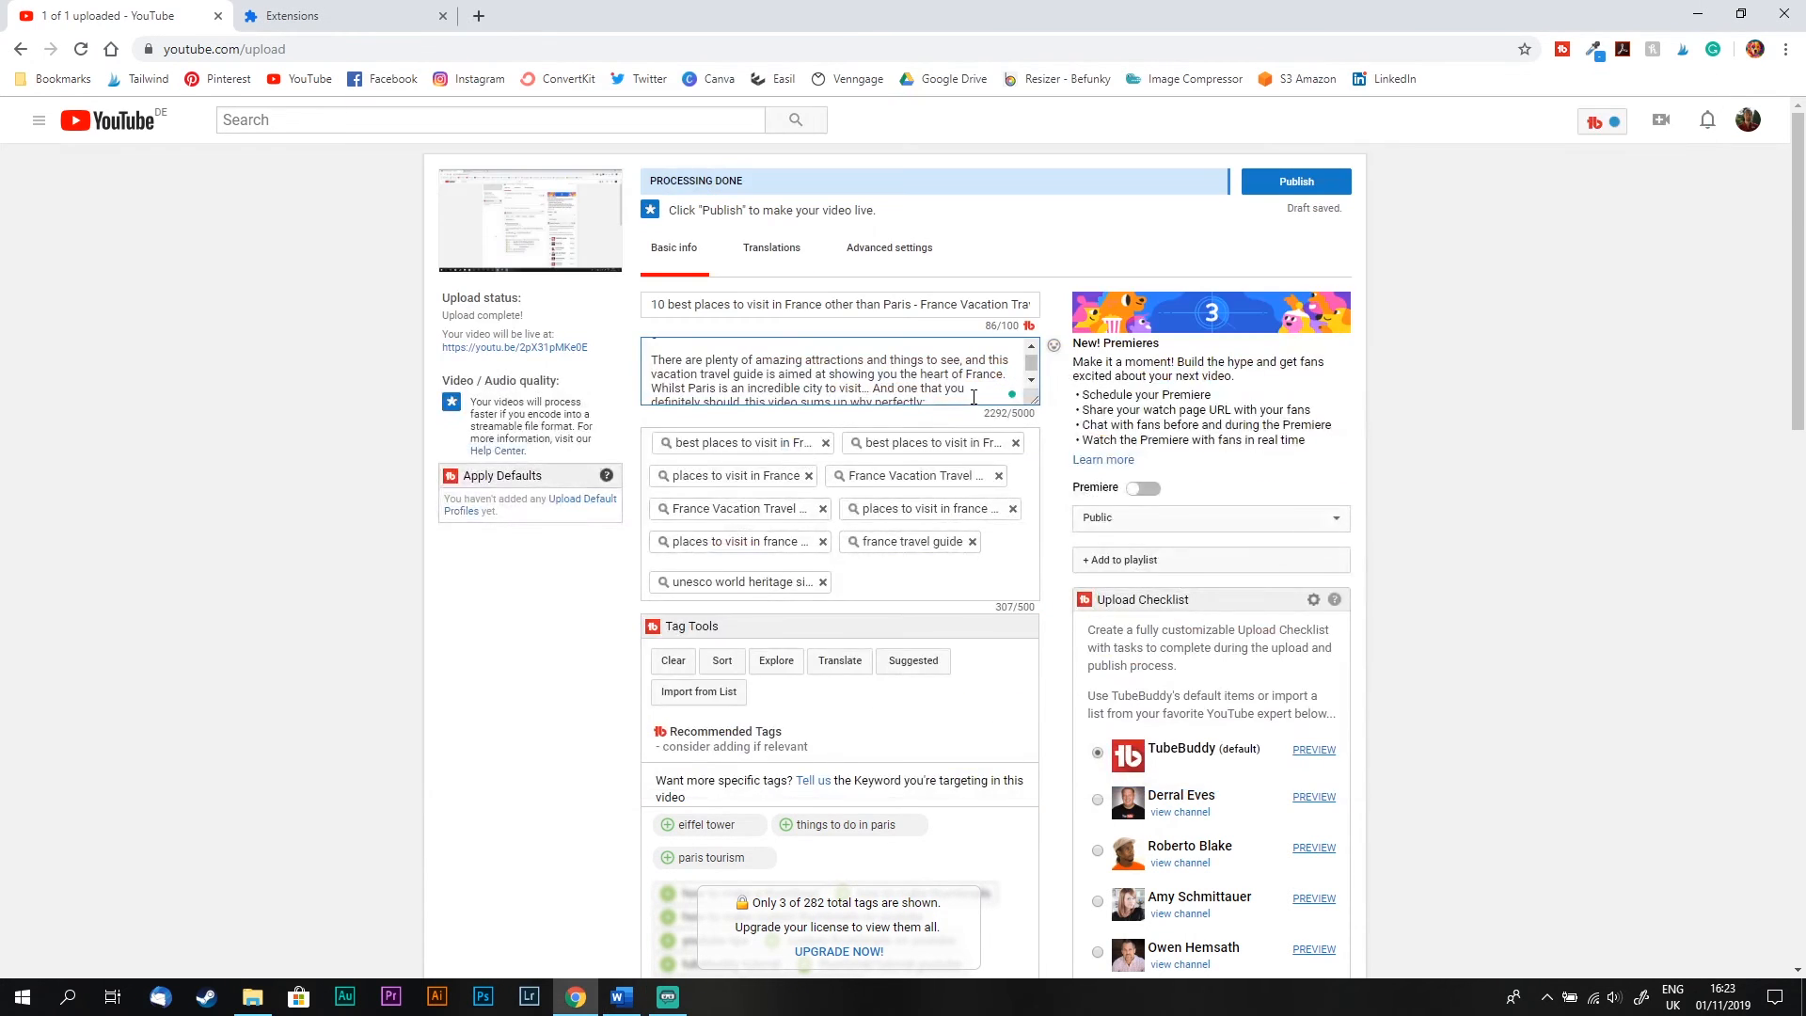
Step: Switch back to the YouTube upload page and add the copied phrase "attractions to visit in France" as a tag
left_click(919, 567)
key("ctrl+v")
key("Return")
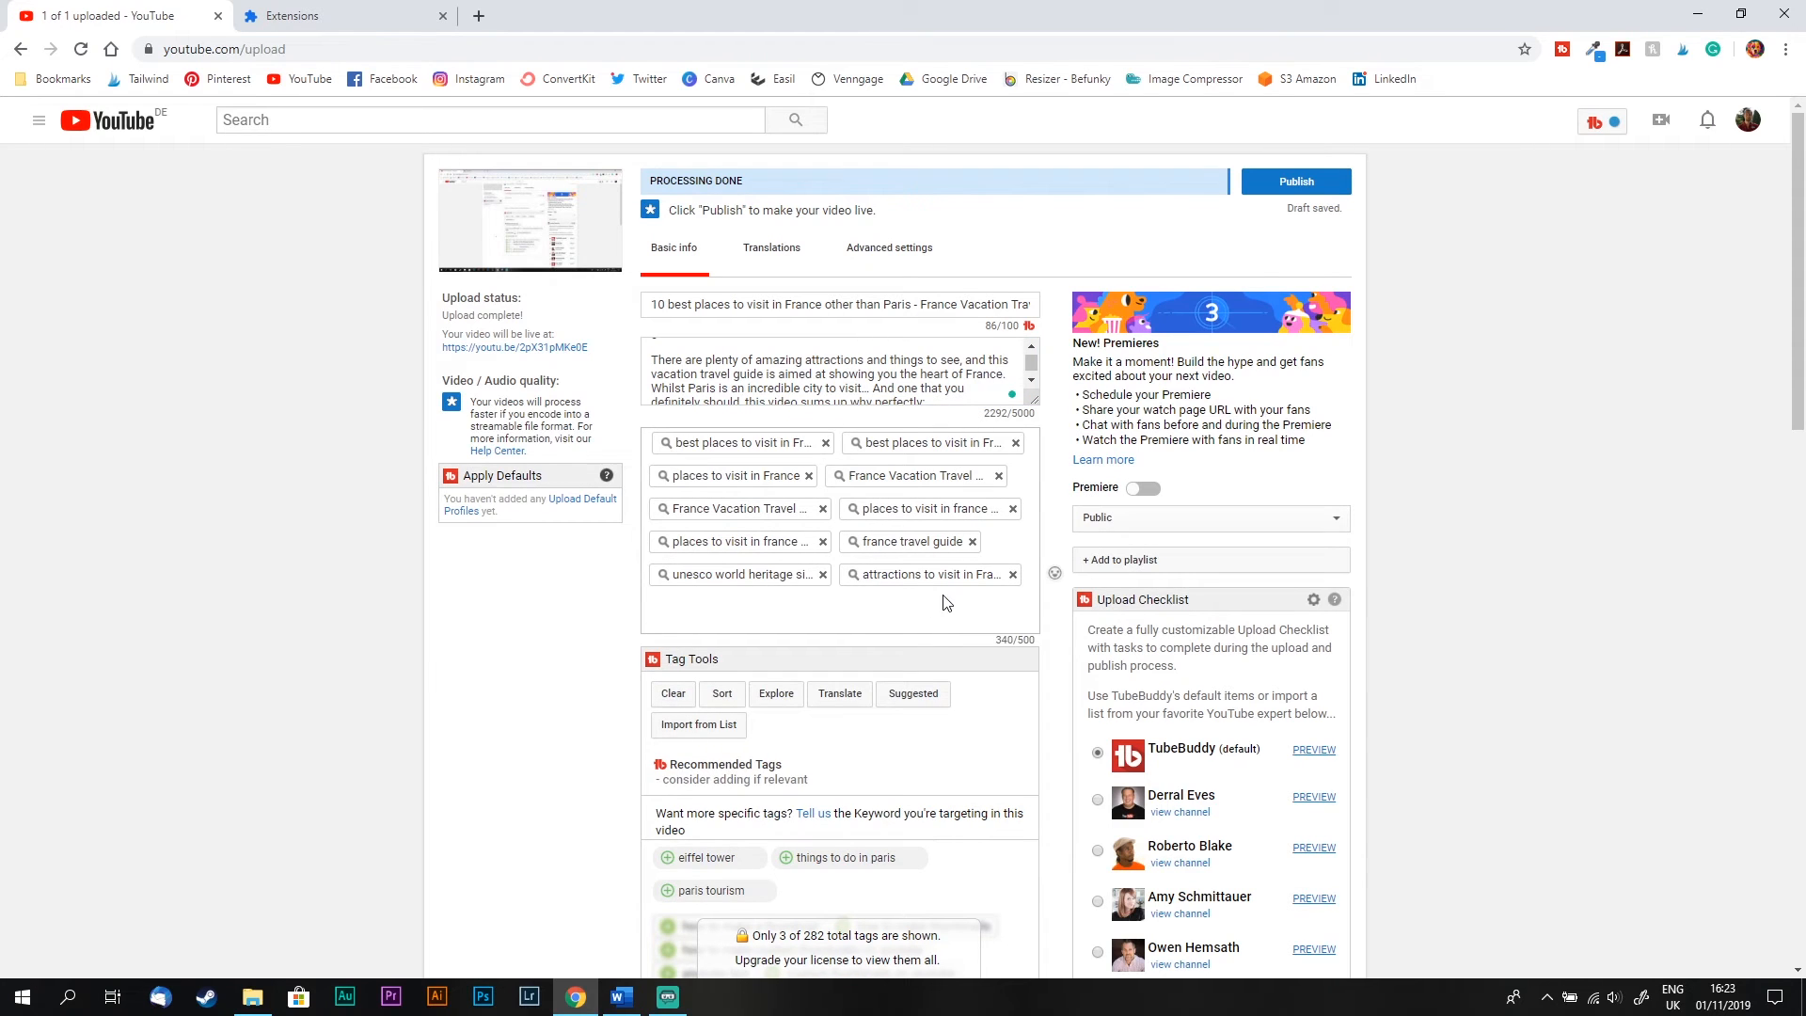
key("BackSpace")
key("Right")
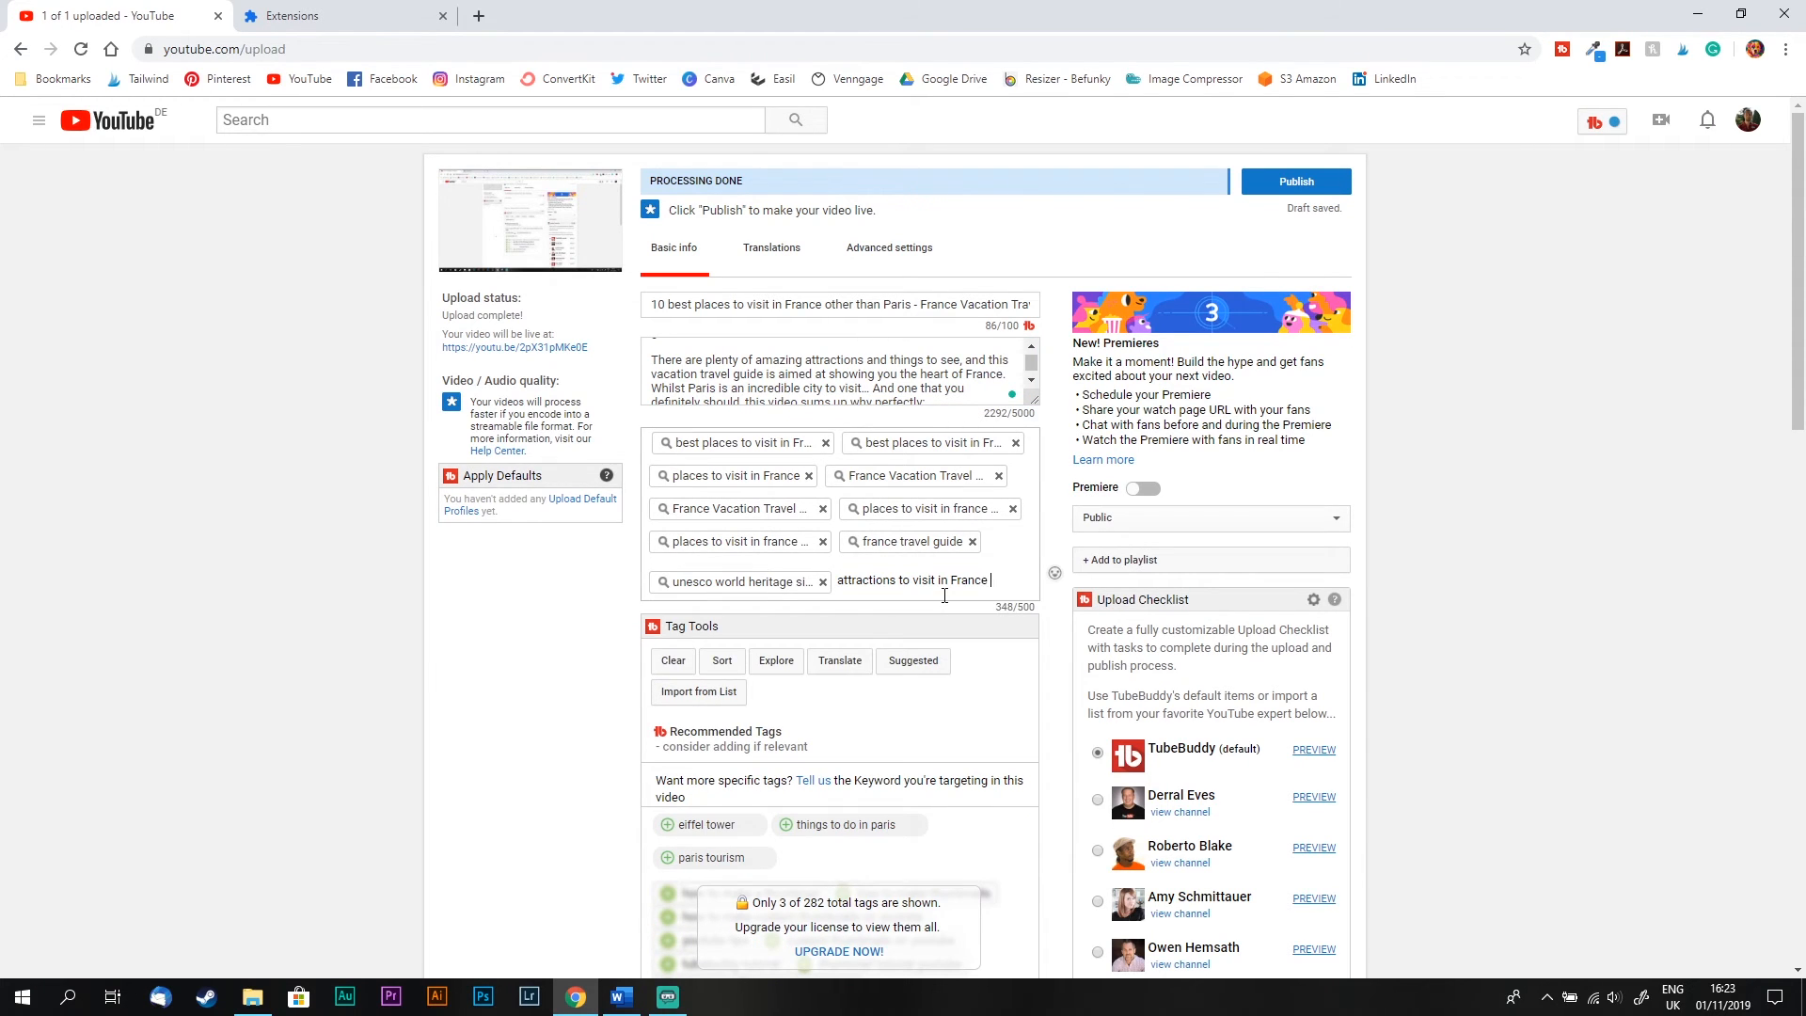
key("Return")
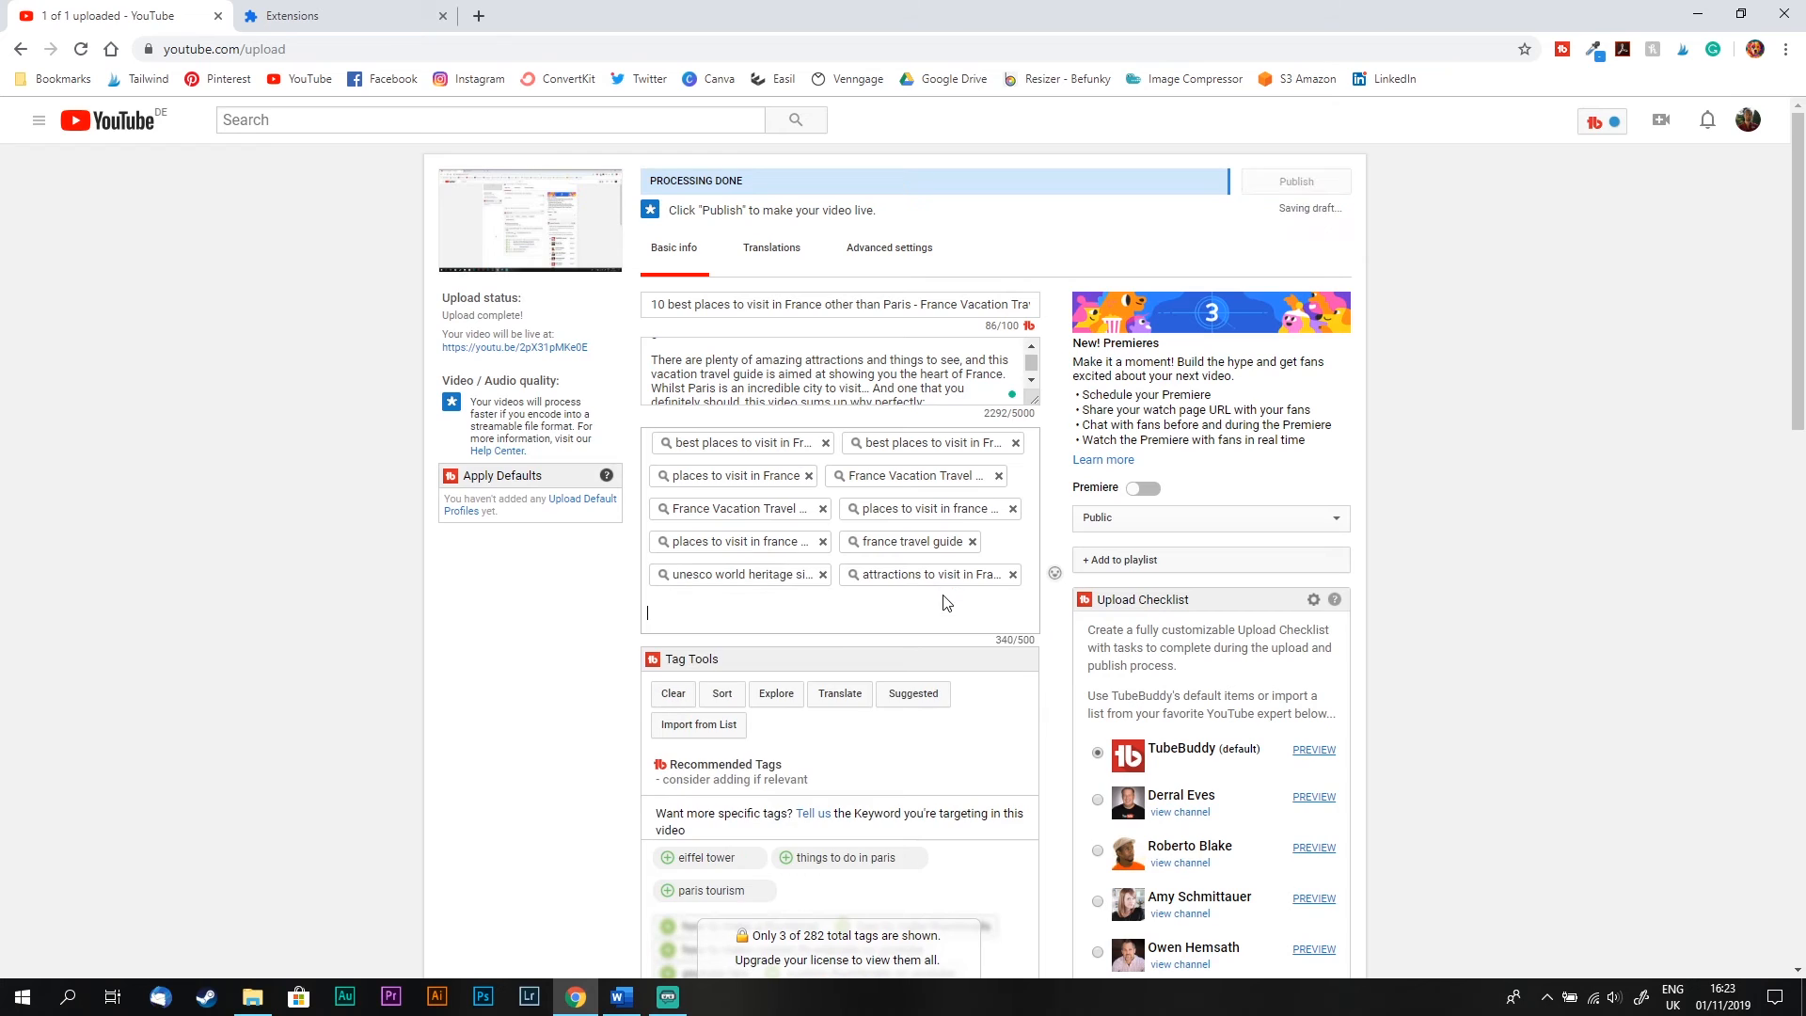
Step: Add "Things to do in France" as a further video tag
type("T")
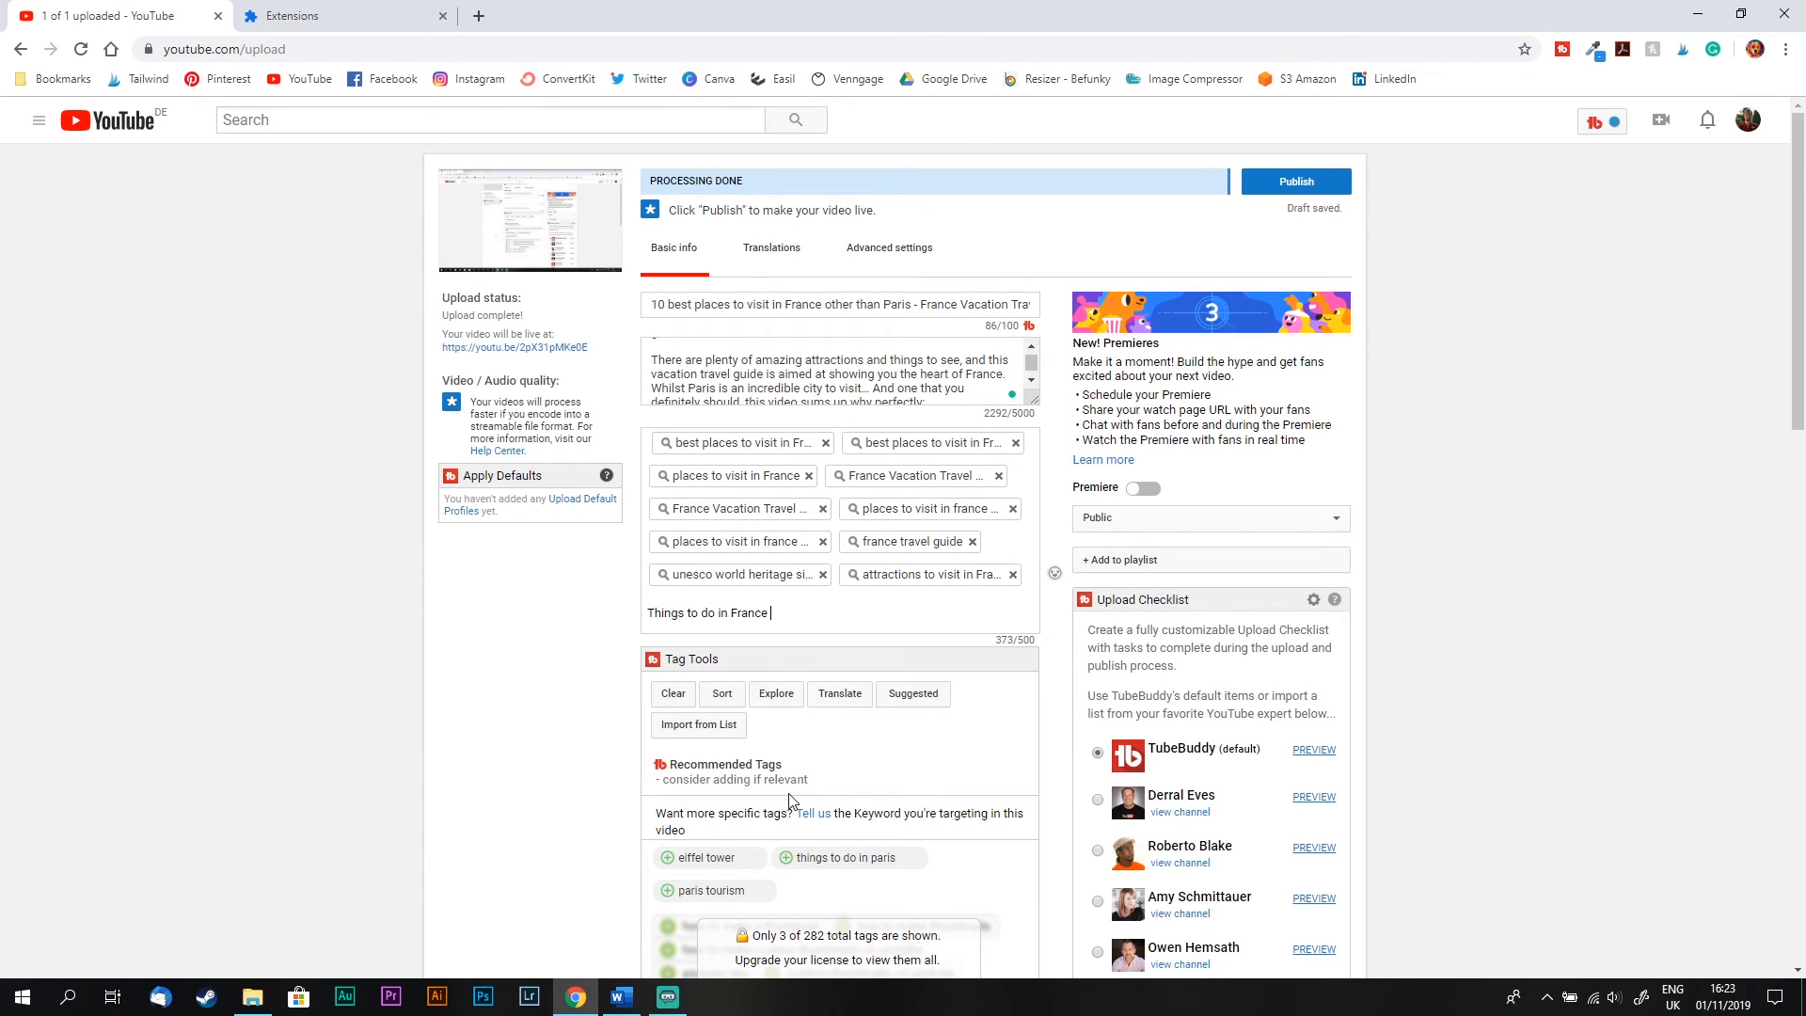
type("hings to do in France")
key("Return")
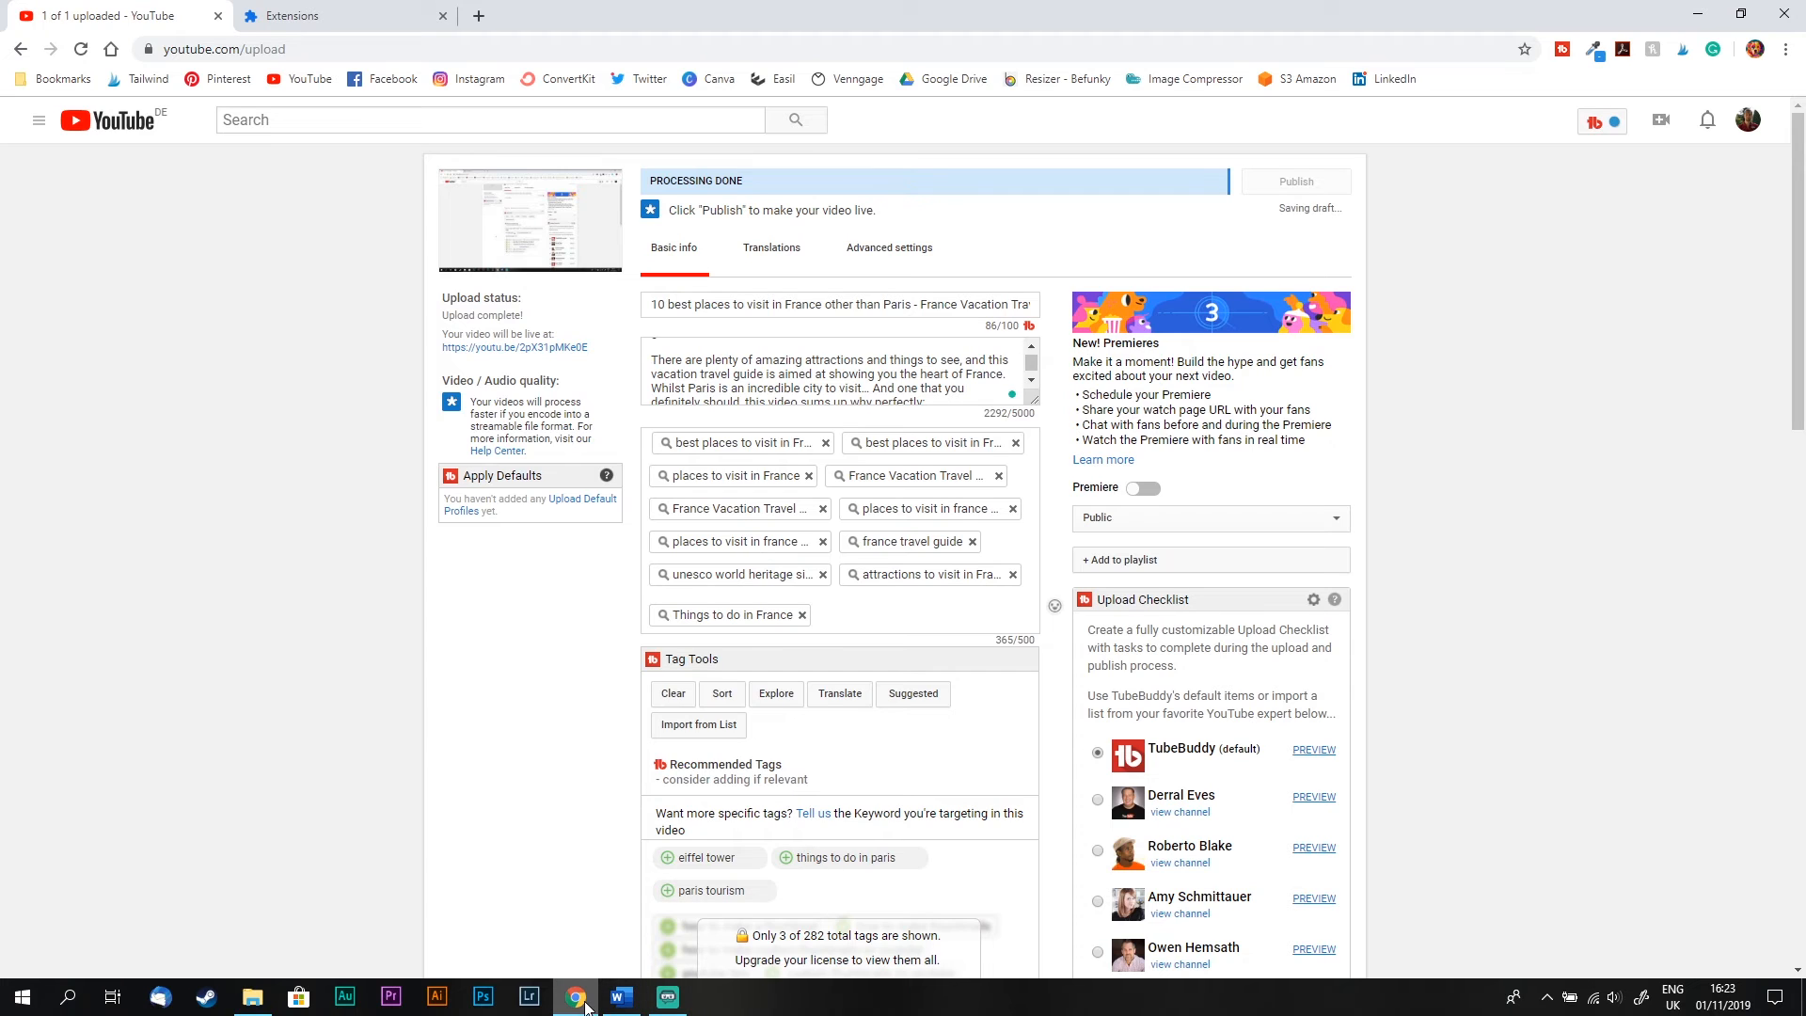
Step: Look up further highlighted phrases in the Word description and add "incredible places in france" and "things to see in france" as tags on the YouTube upload page
left_click(621, 997)
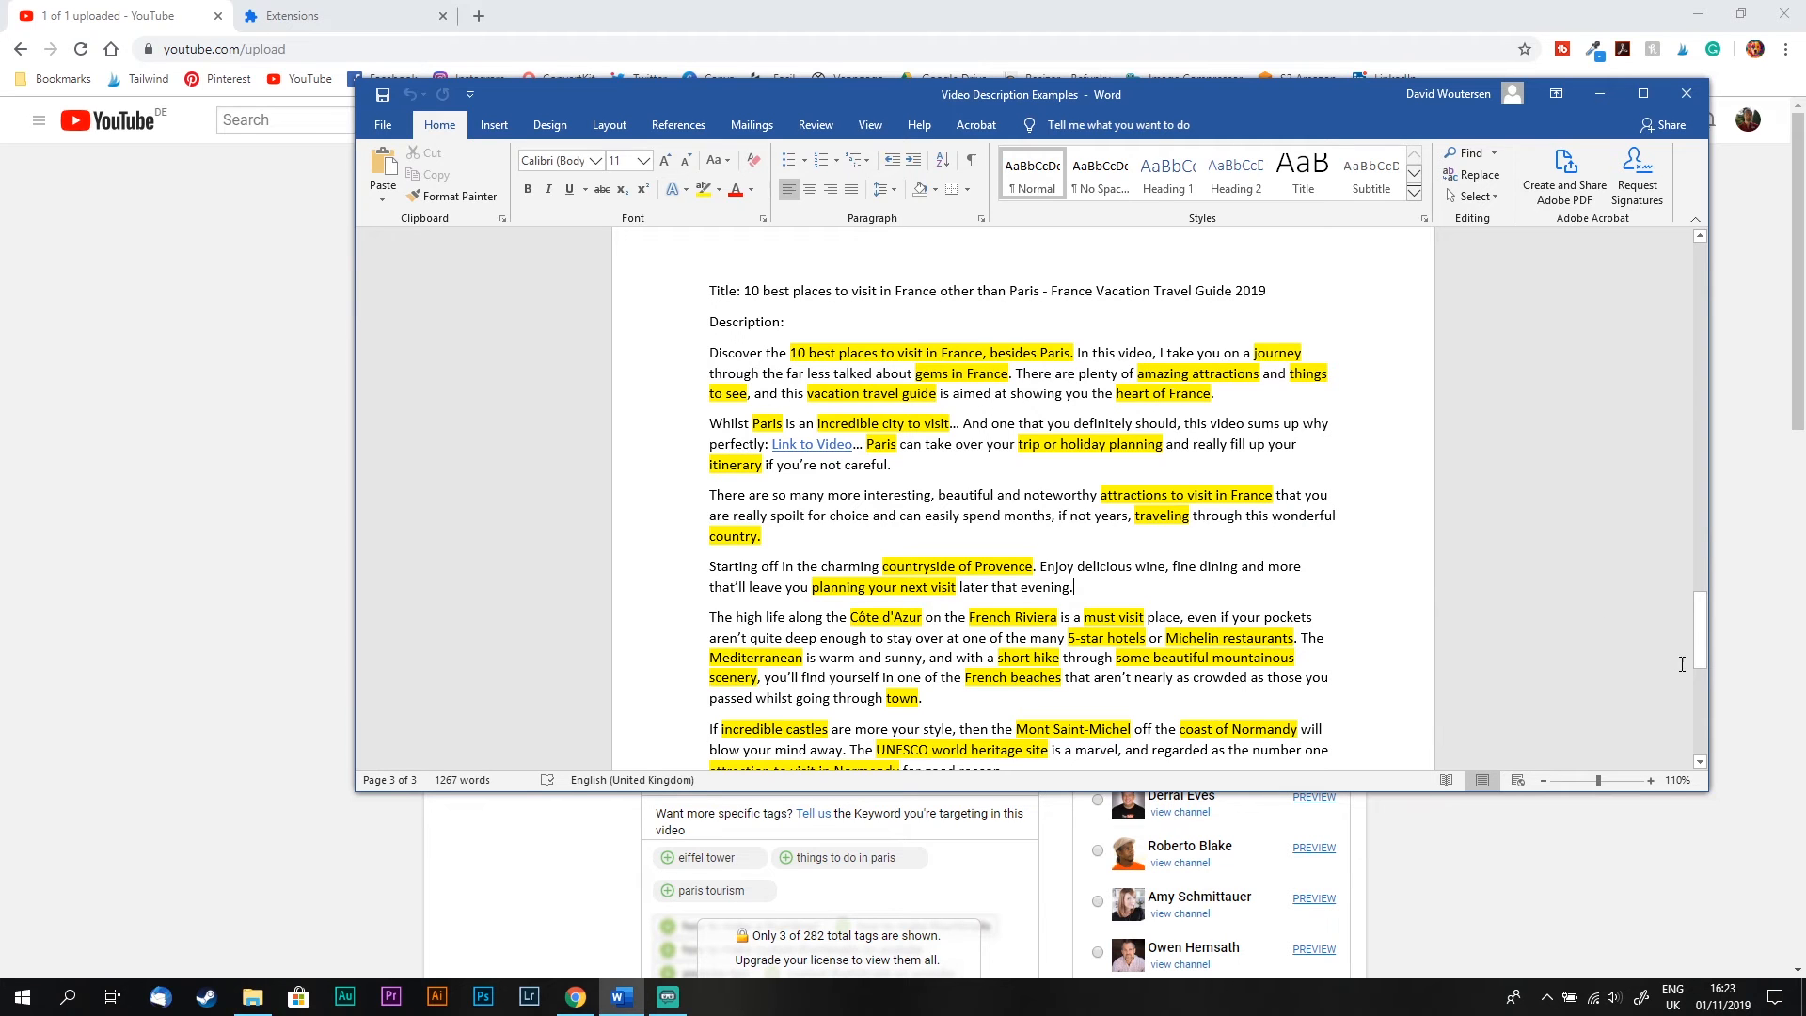
left_click_drag(1707, 652, 1696, 715)
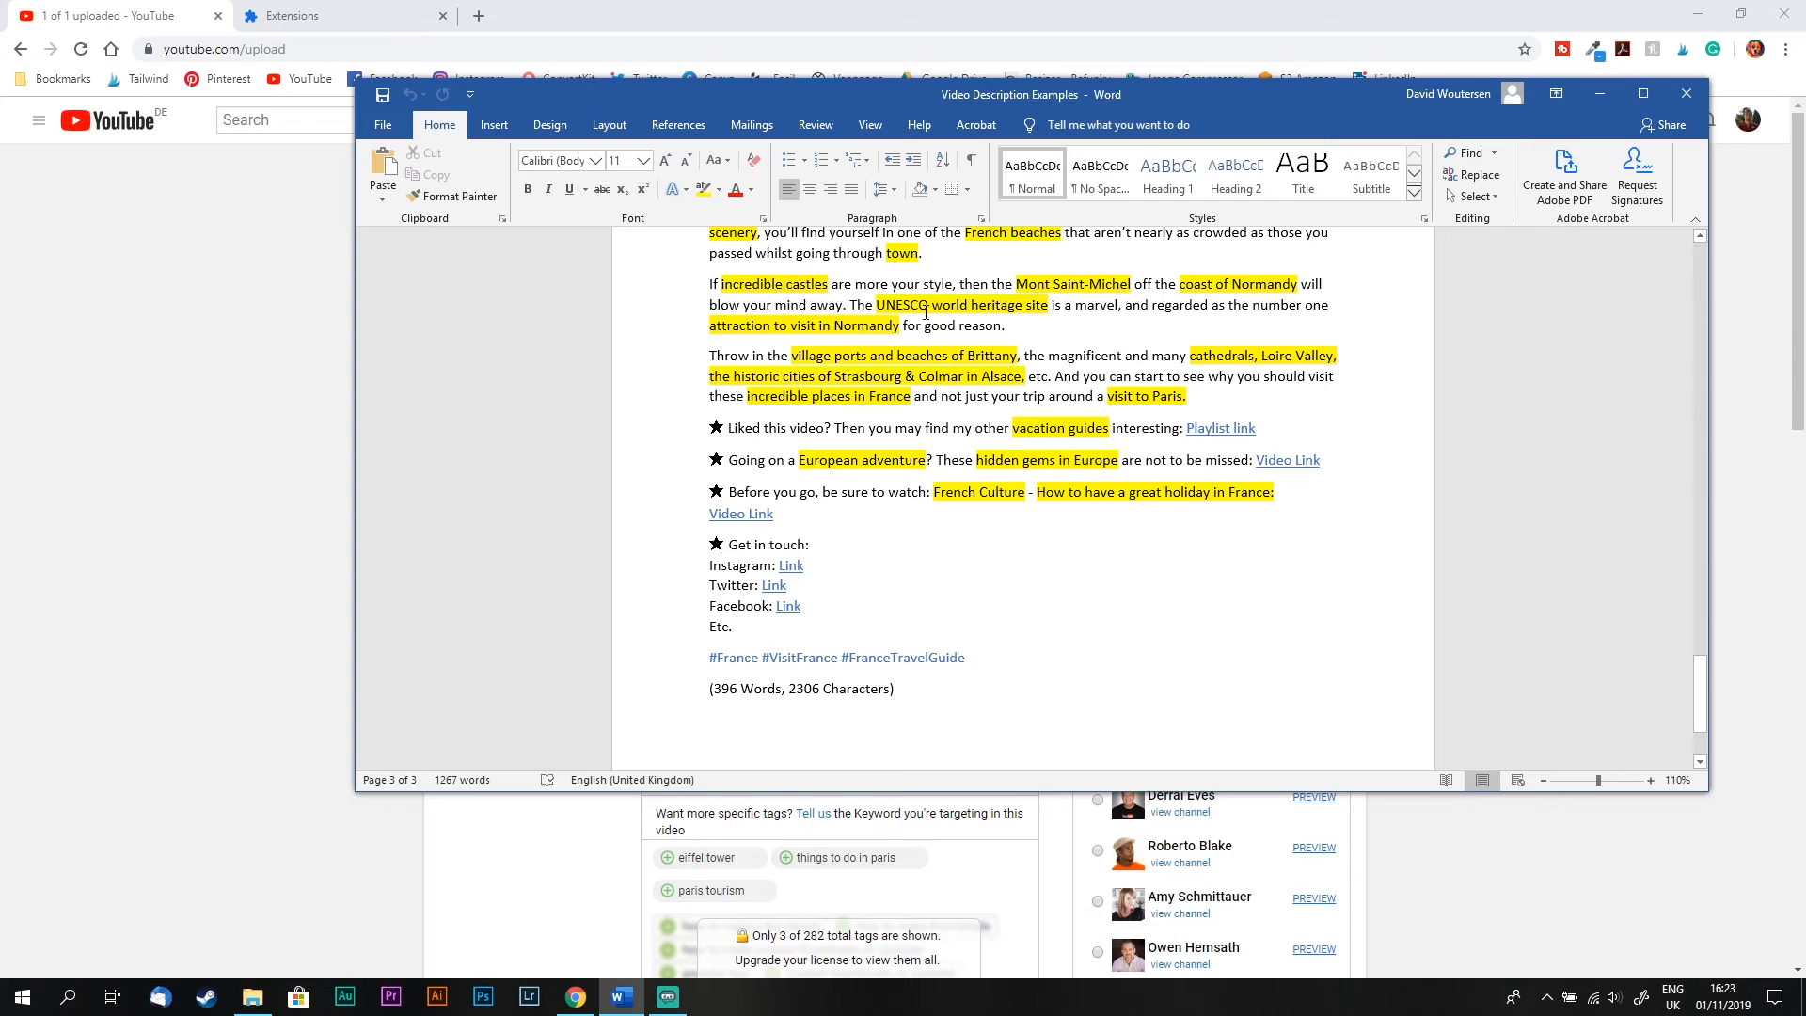
key("alt+Tab")
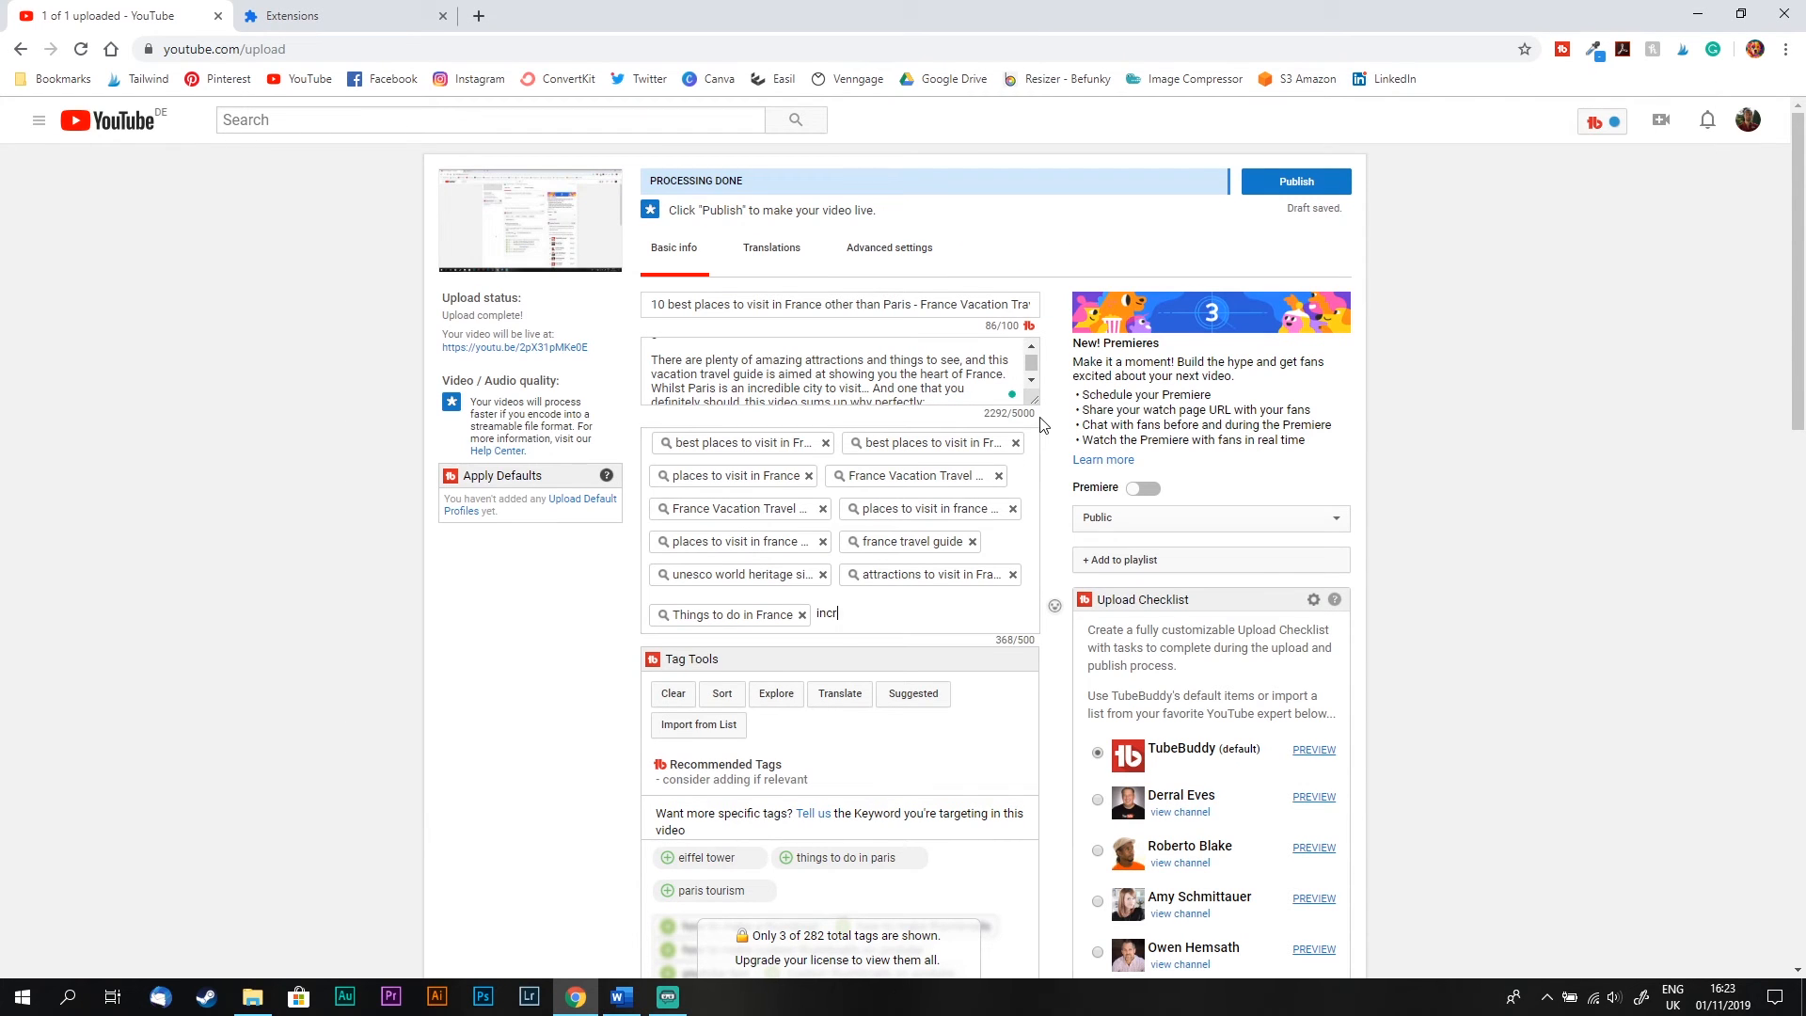
type("edible places in france")
key("Return")
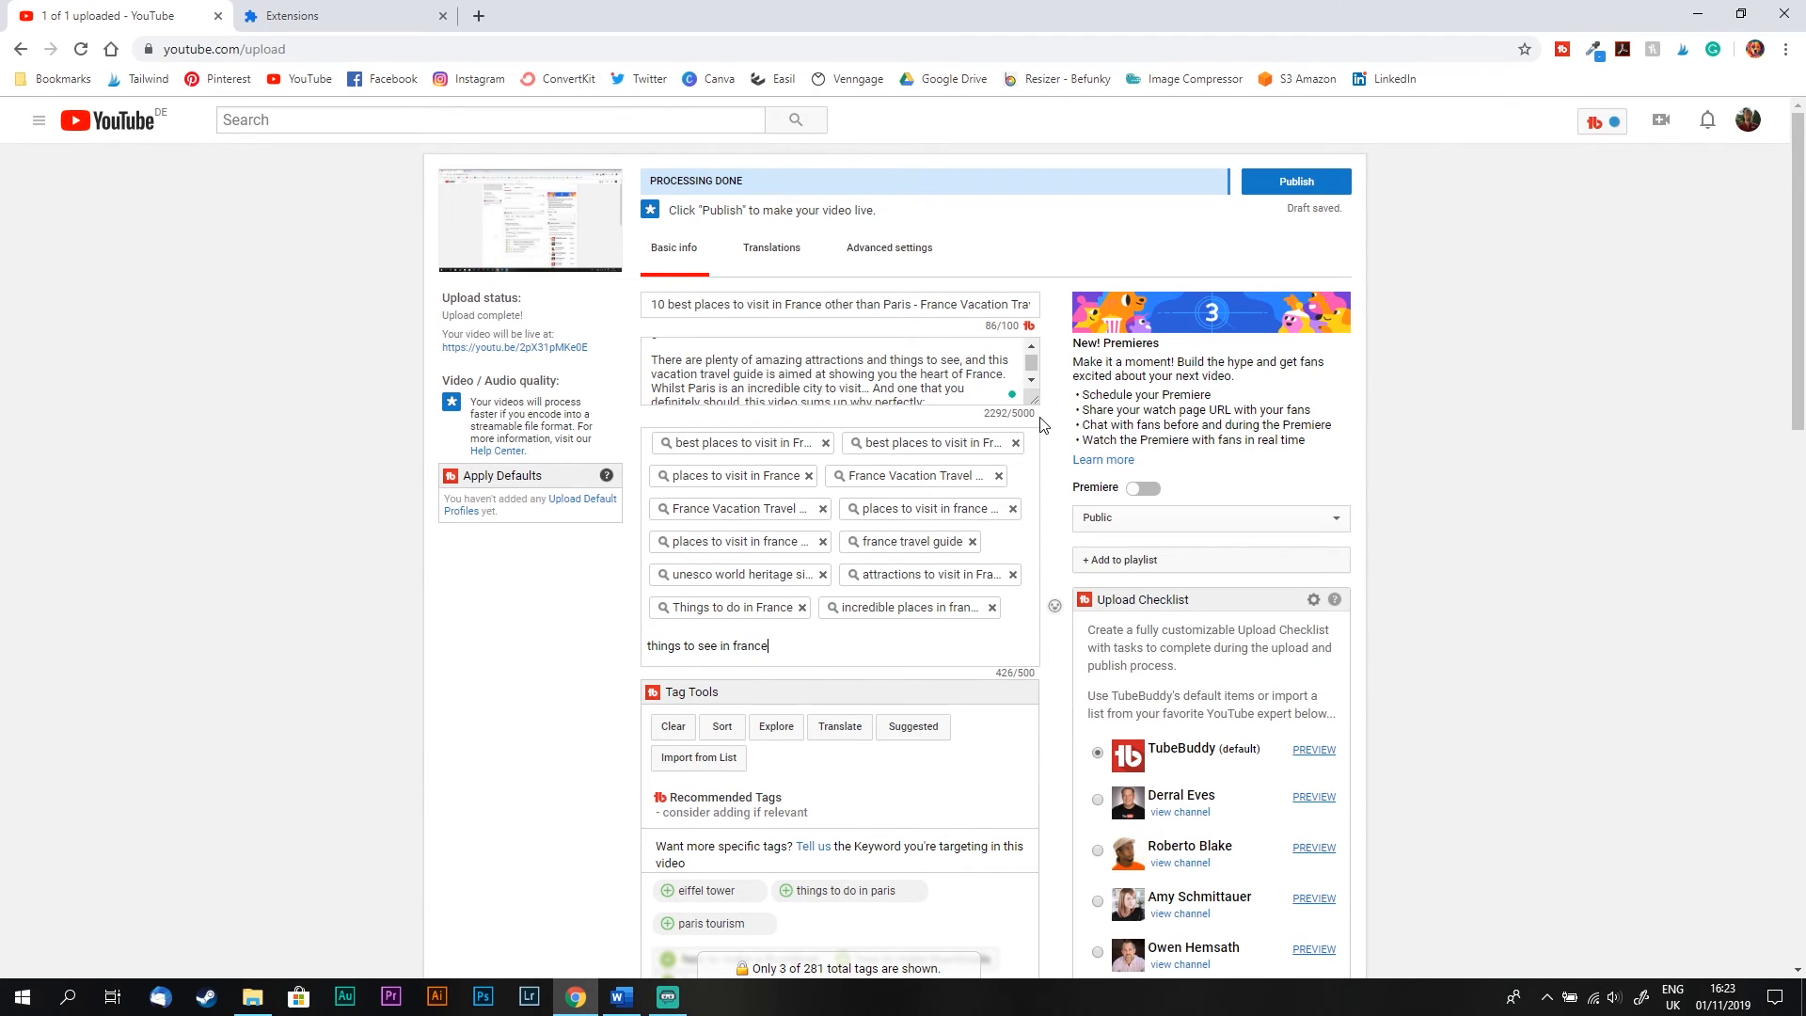
key("Return")
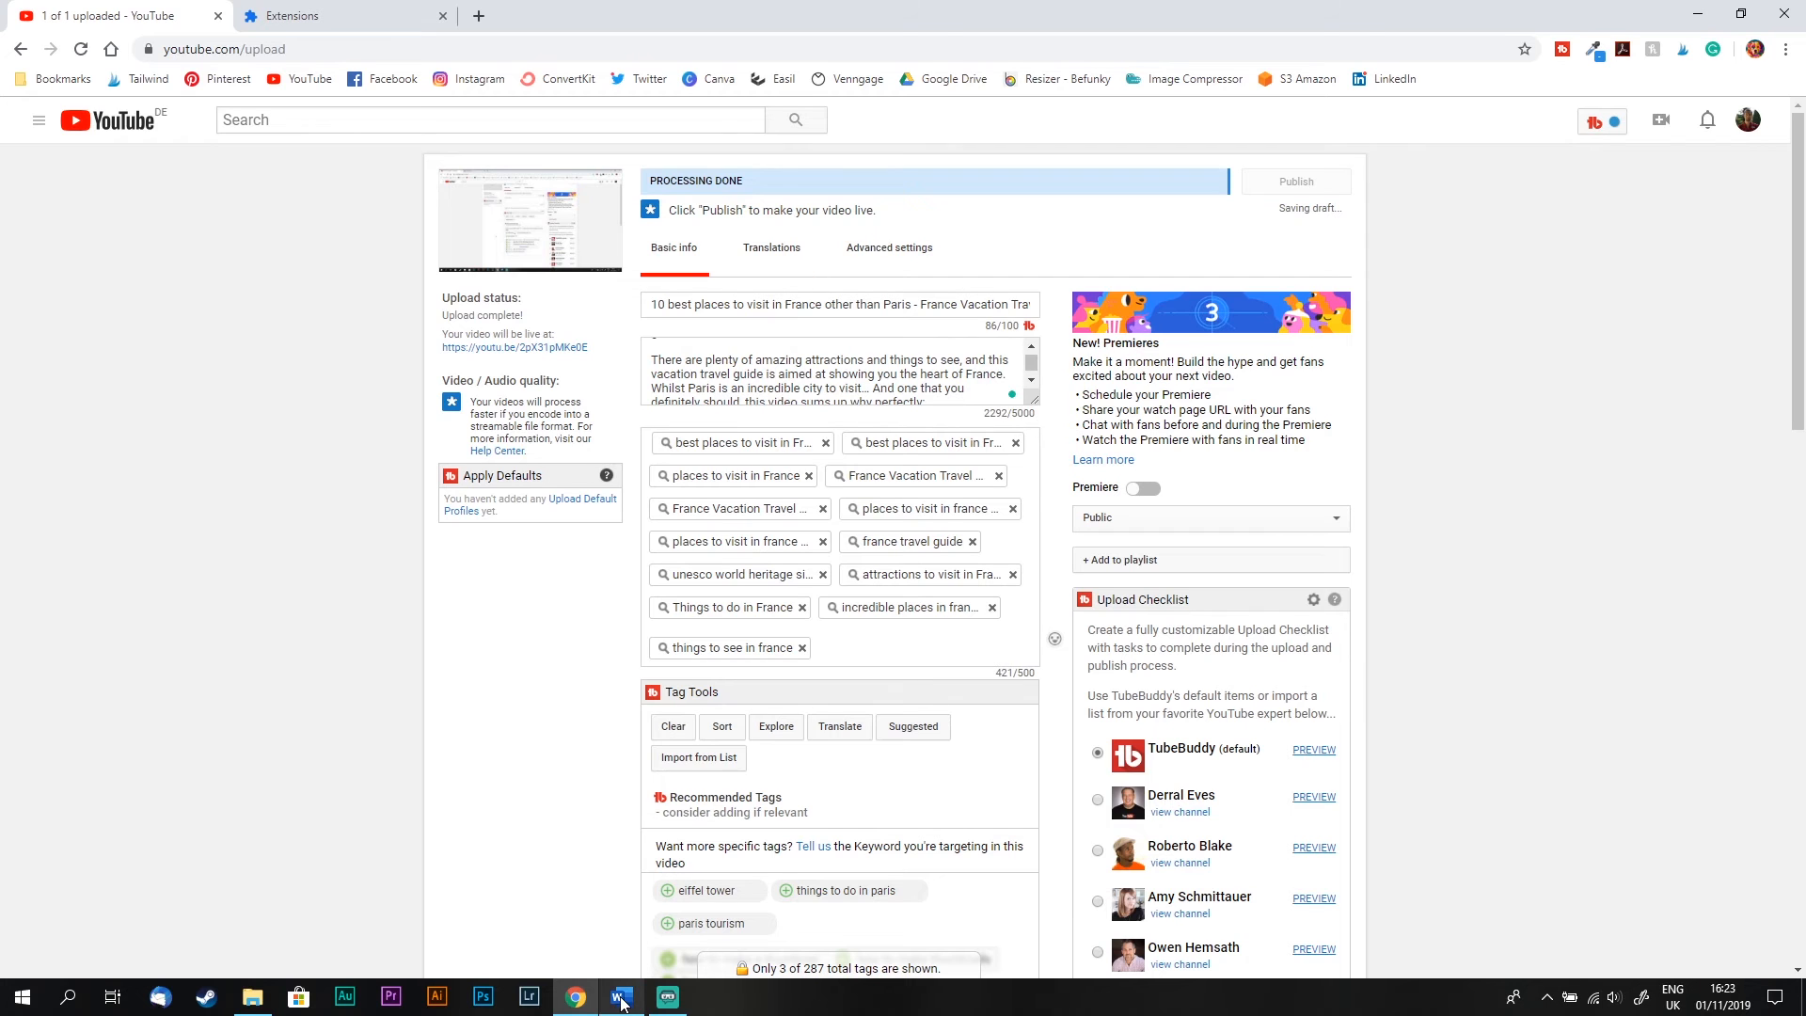
Step: Check the highlighted place names in the Word description and add "Loire Valley" and "Strasbourg" as video tags in YouTube
left_click(612, 999)
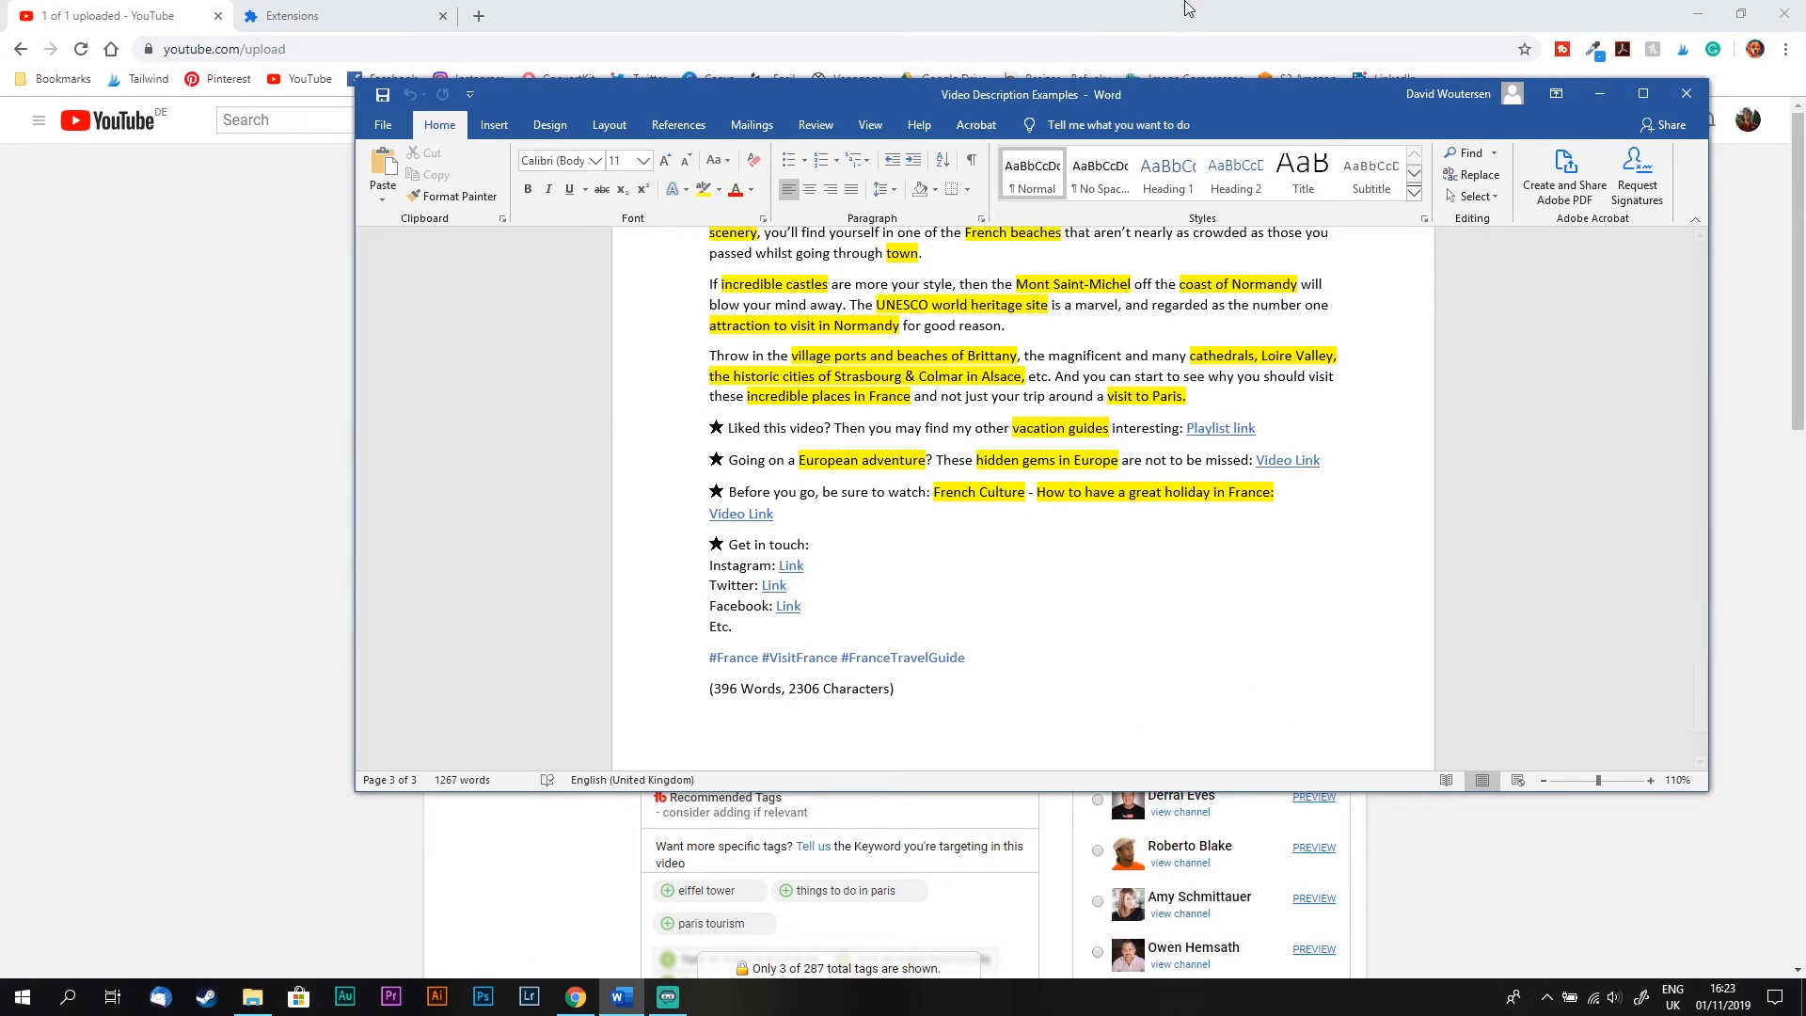
key("alt+Tab")
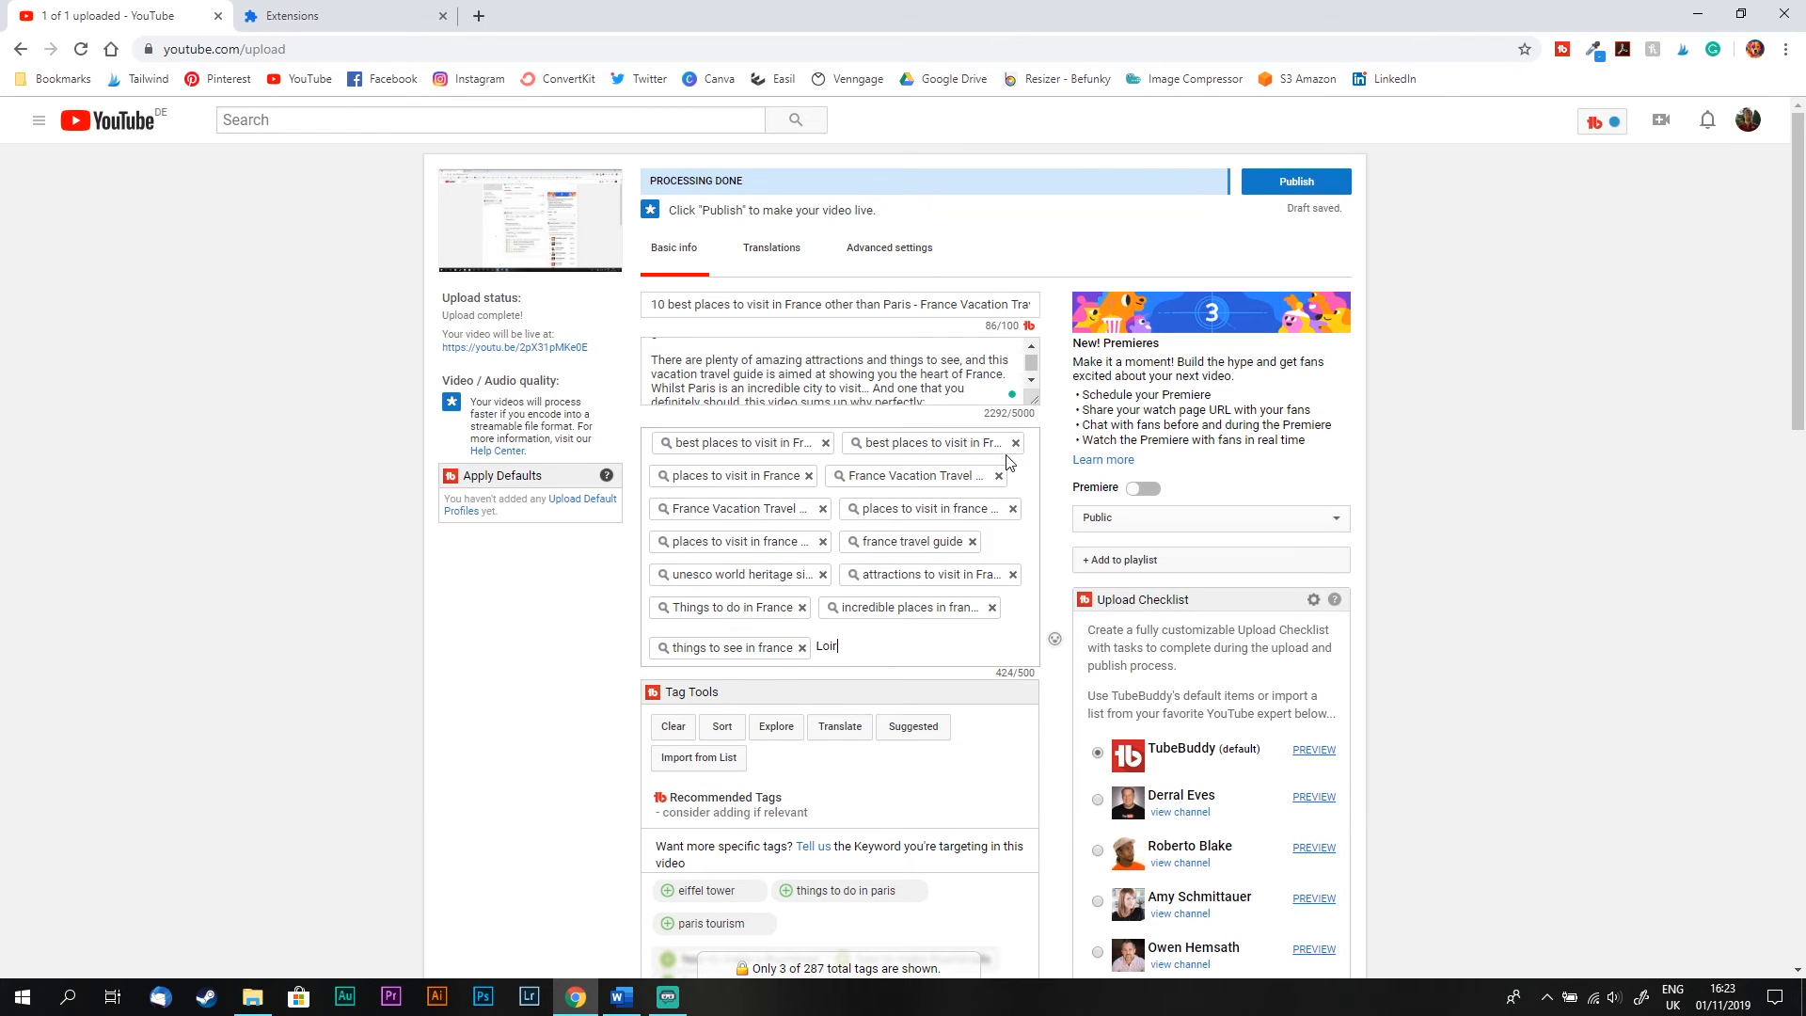
key("Return")
type("Stras")
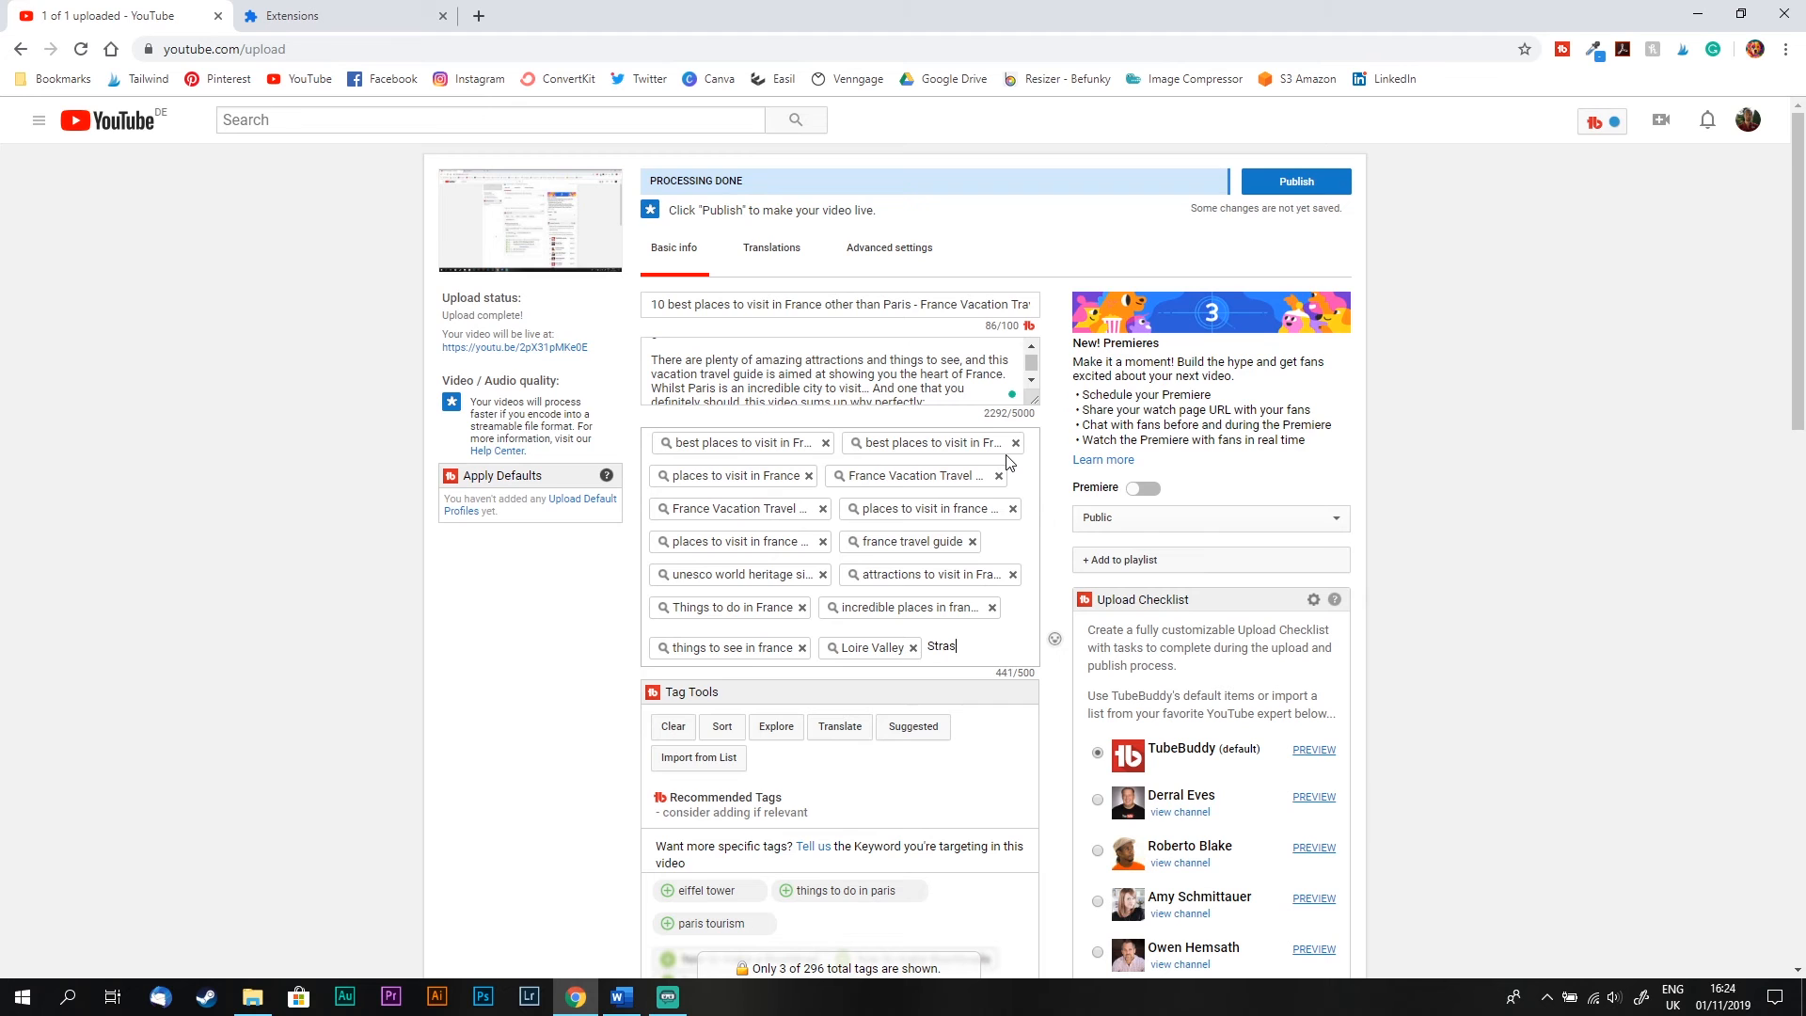
type("bourg")
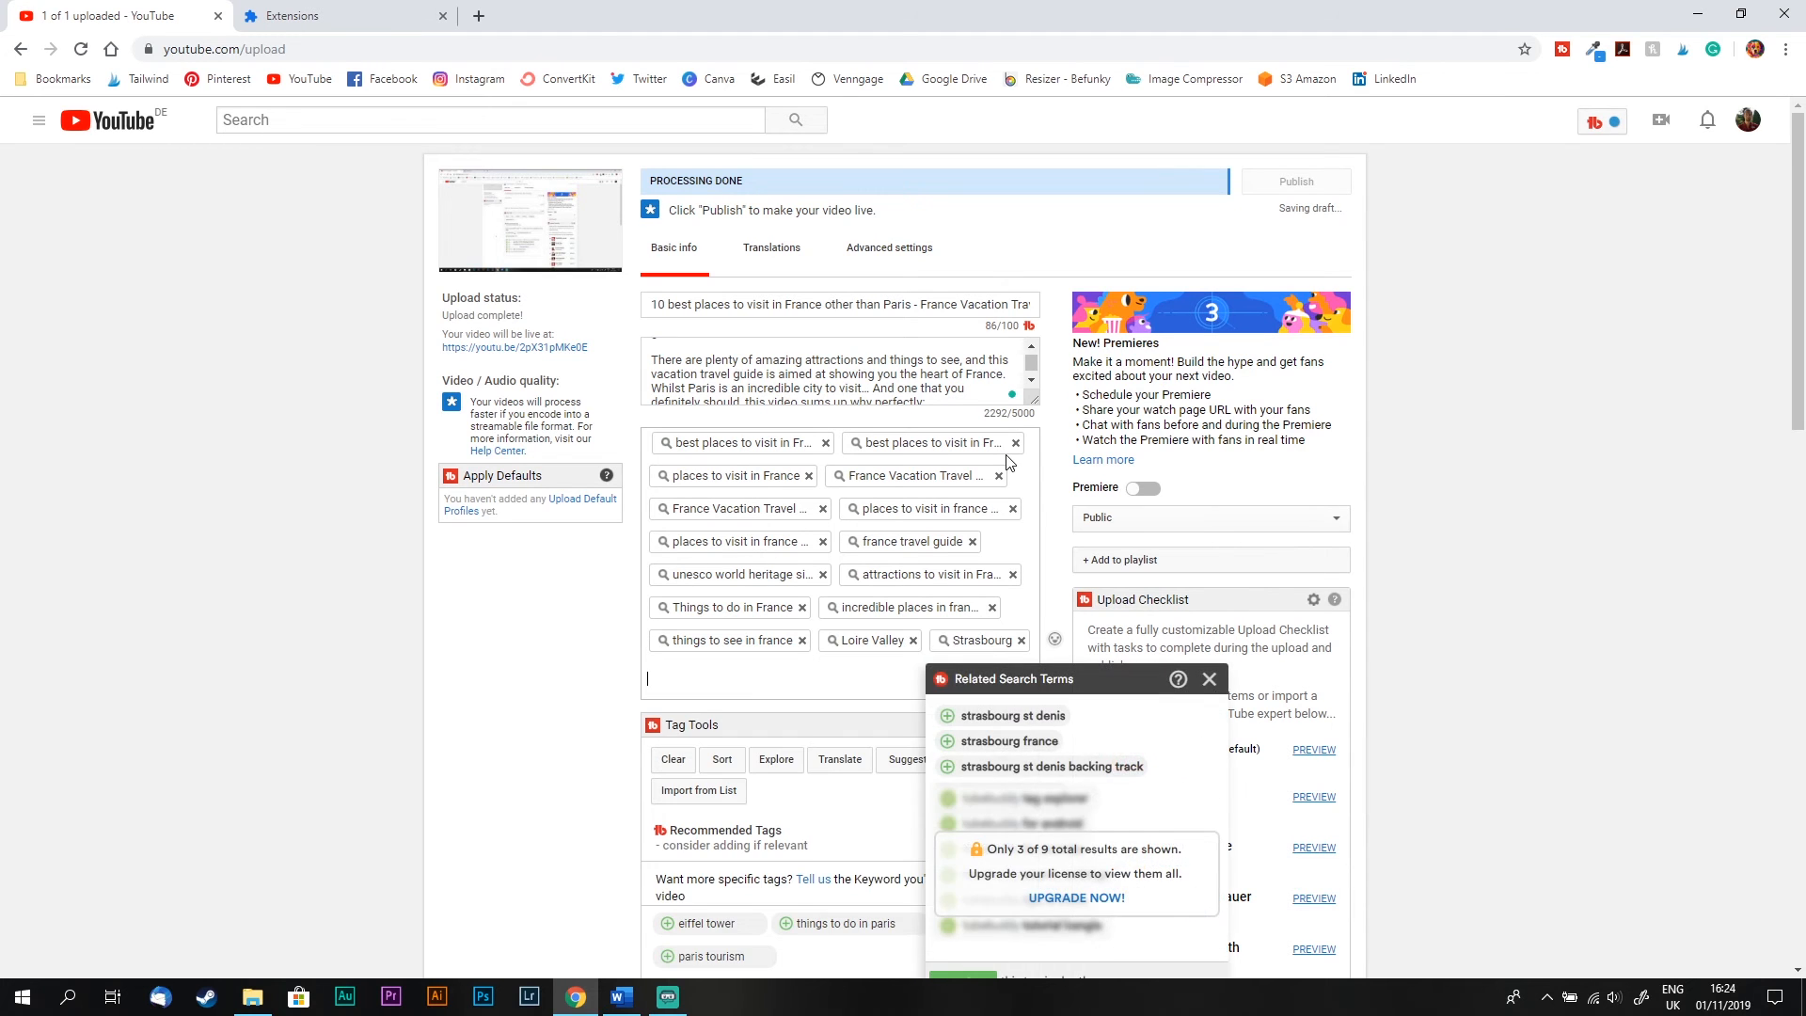
key("Return")
Step: Consult the Alsace sentence in the Word description again and add "Colmar" and "Alsace" as video tags in YouTube
left_click(620, 998)
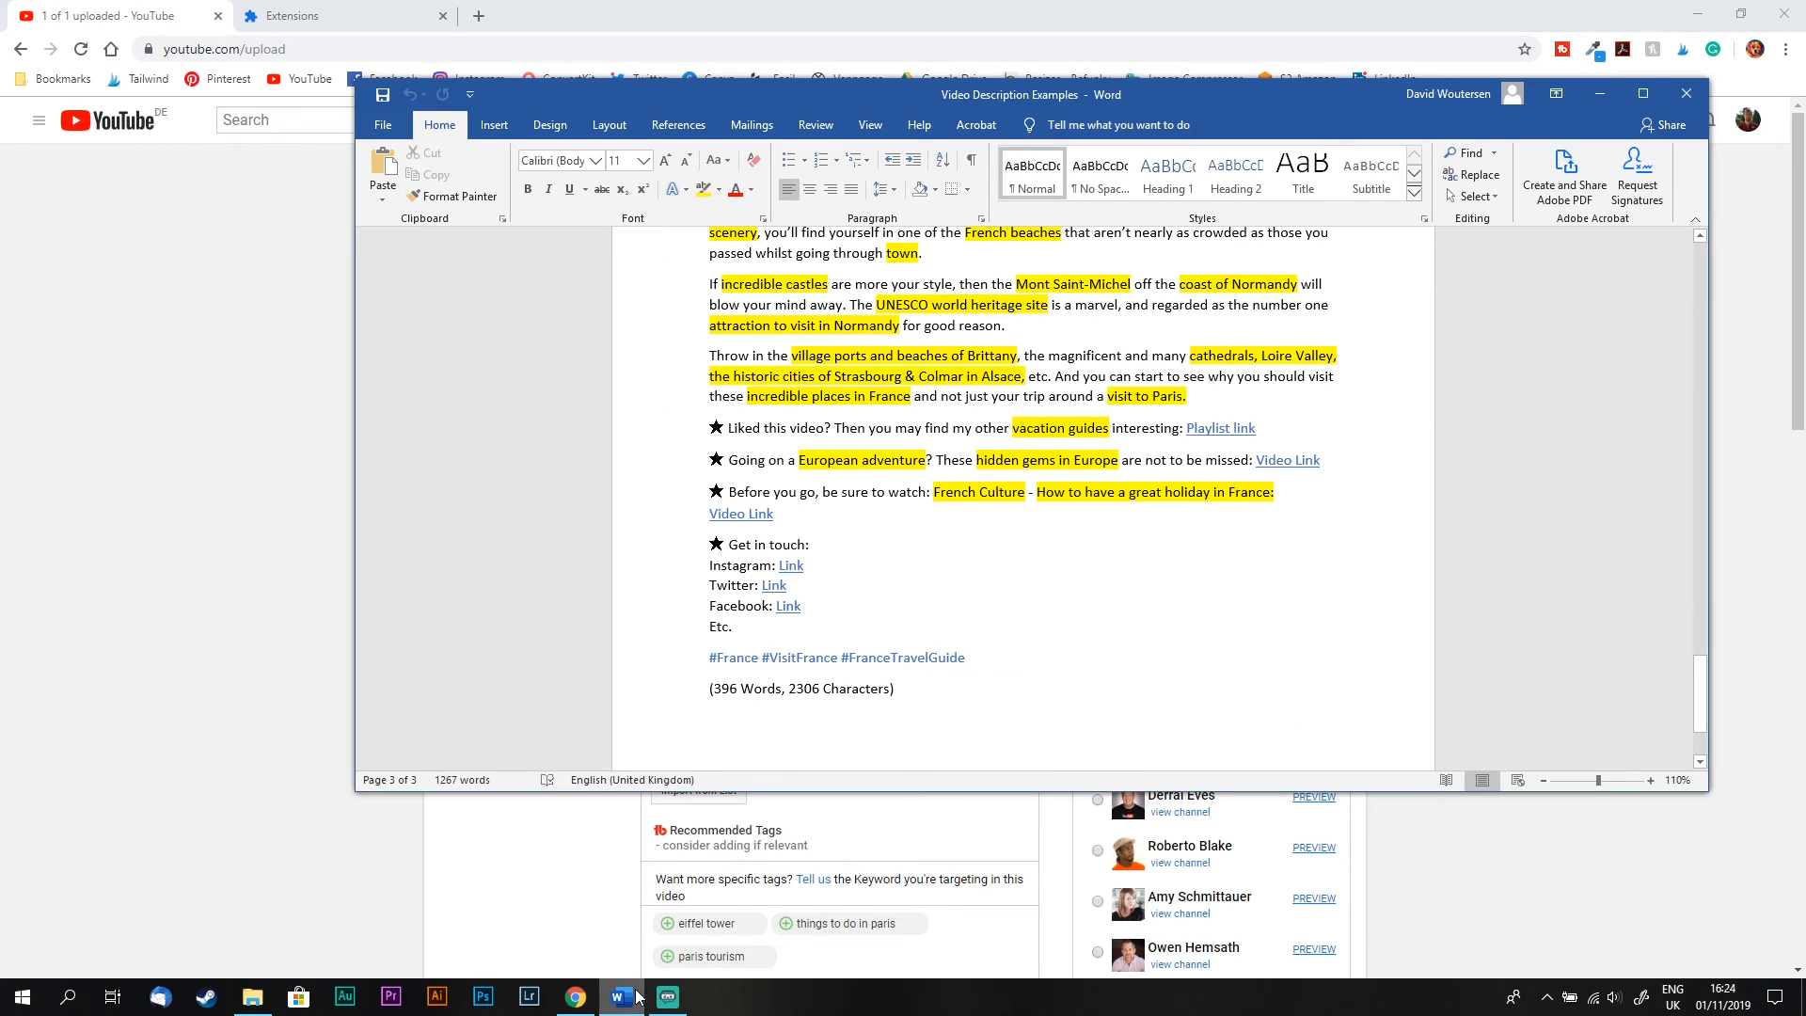
left_click(927, 14)
type("Colma")
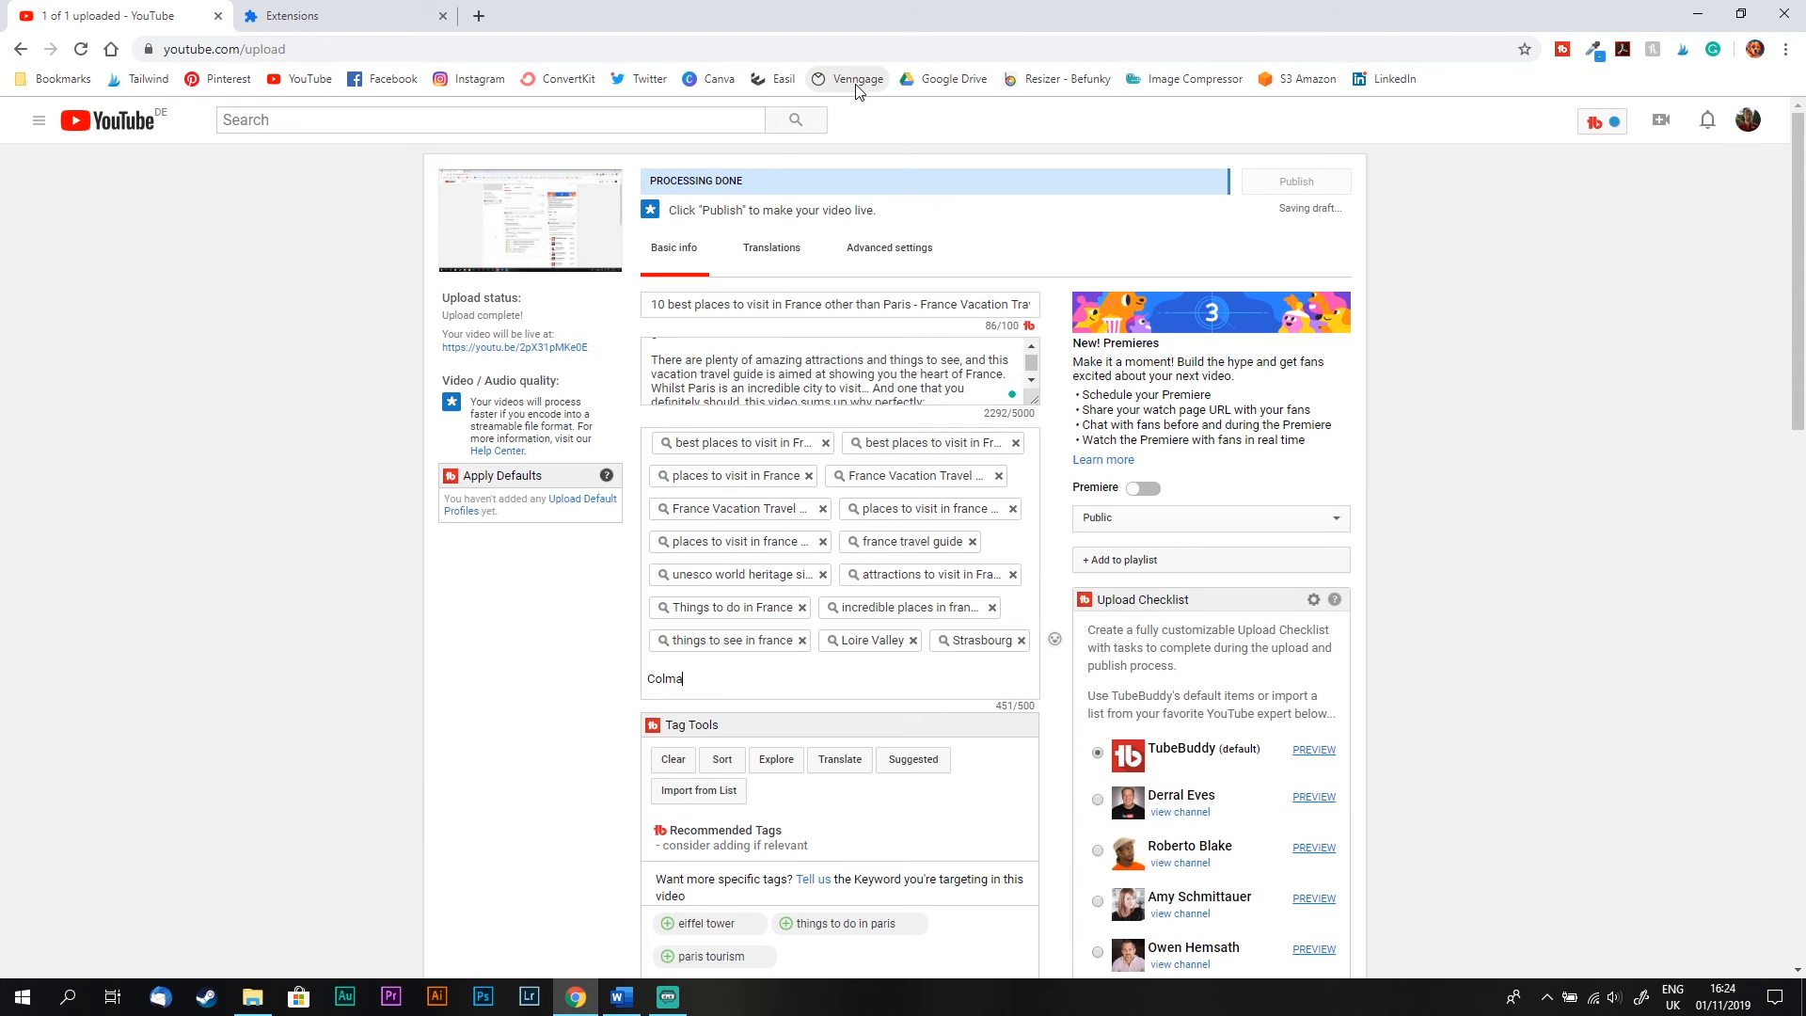
type("r")
key("comma")
type("Alsa")
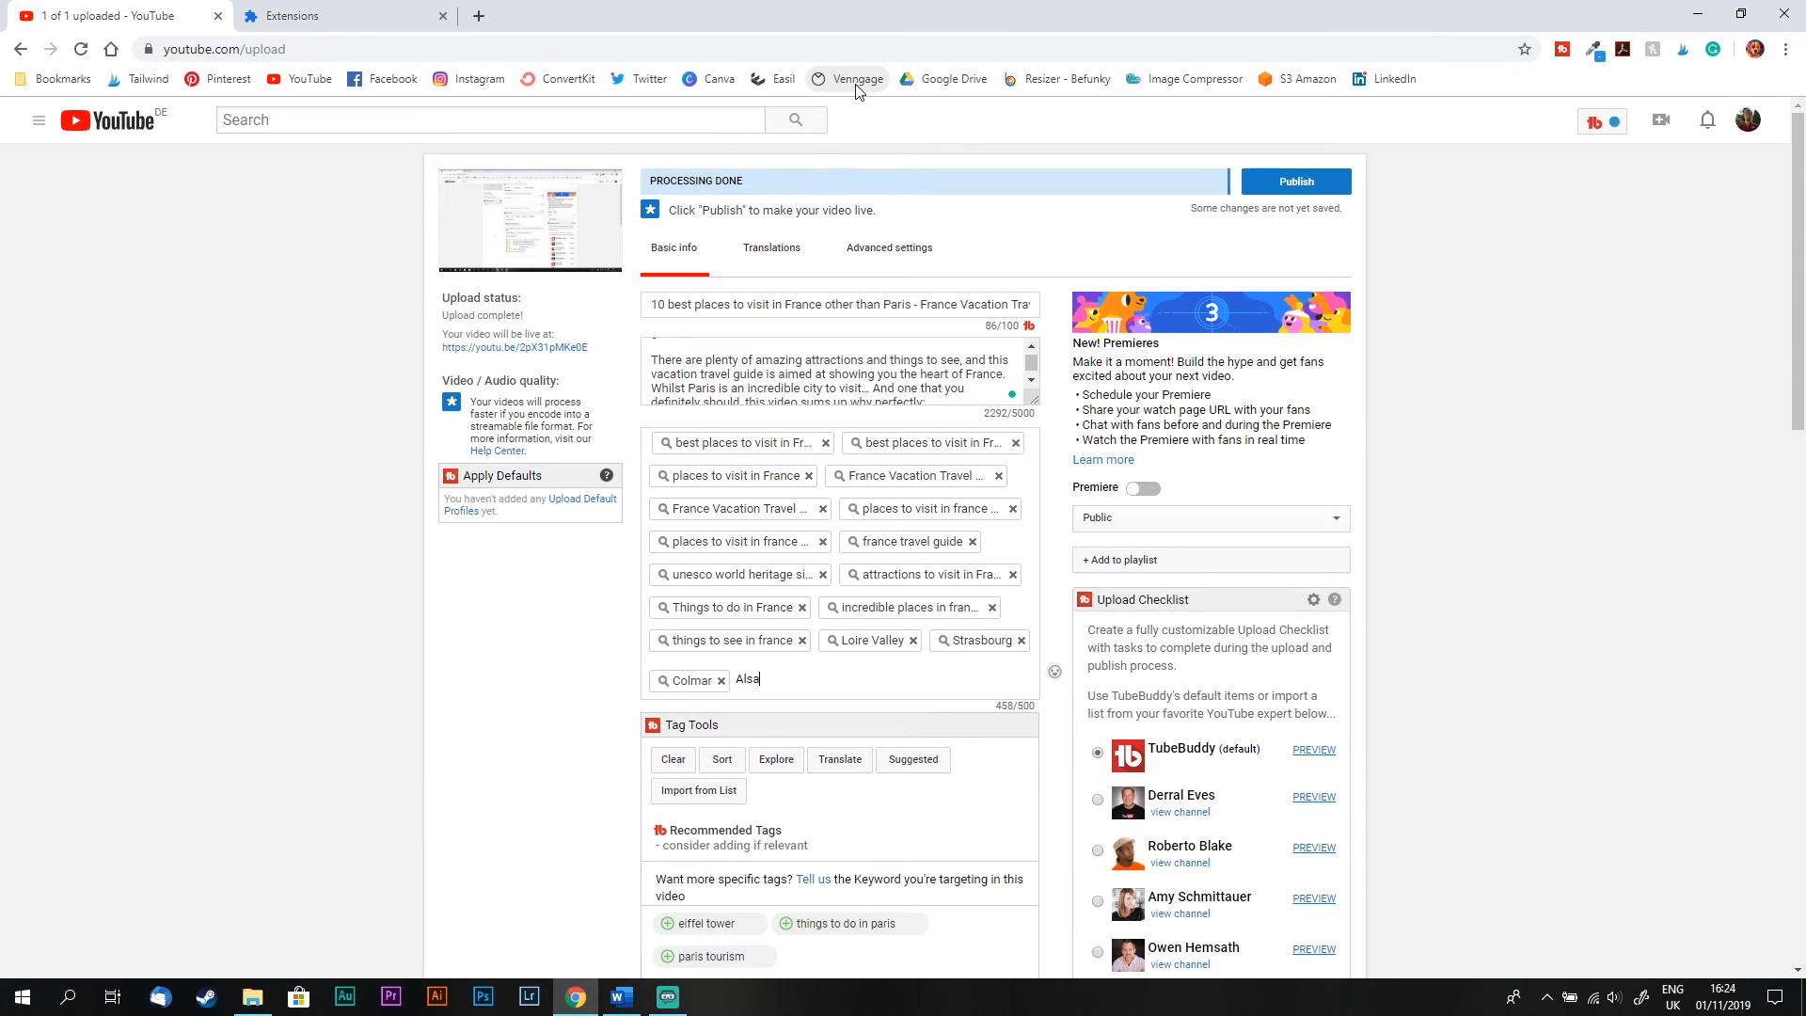
type("ce")
key("comma")
Step: Add the tags "Provence" and "France" to the video
type("Provence")
key("comma")
type("F")
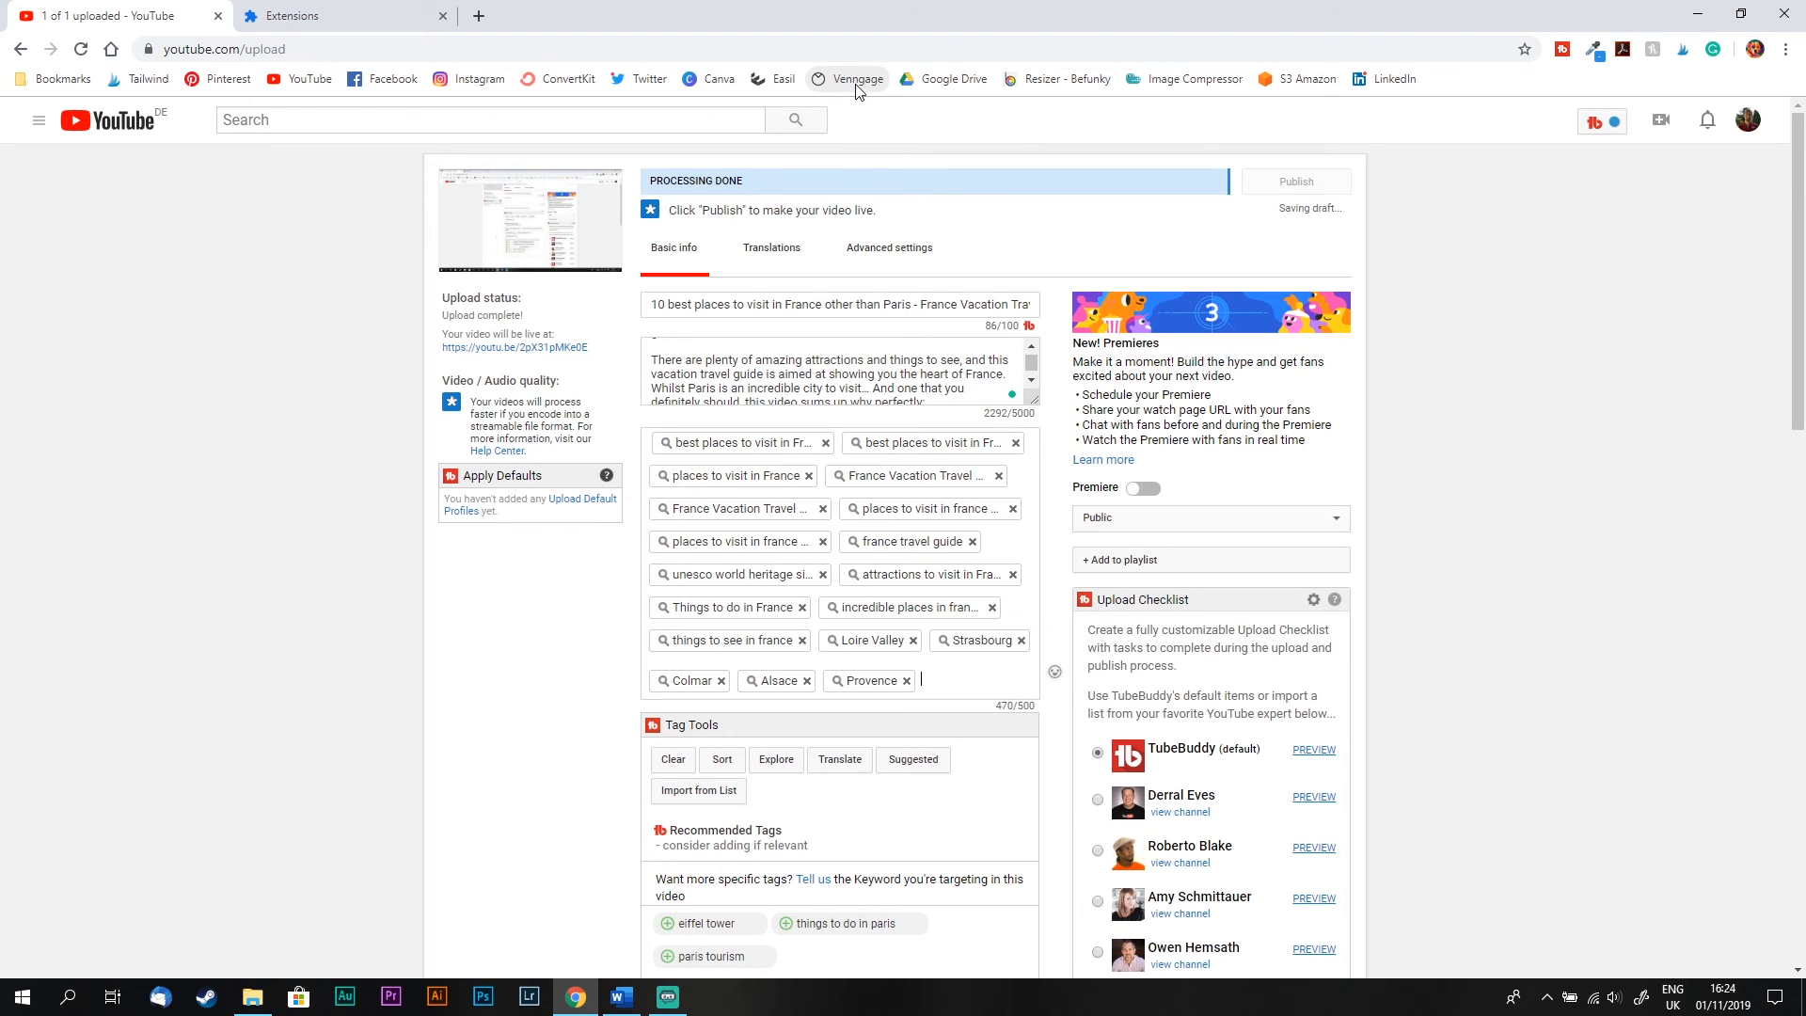
type("rance")
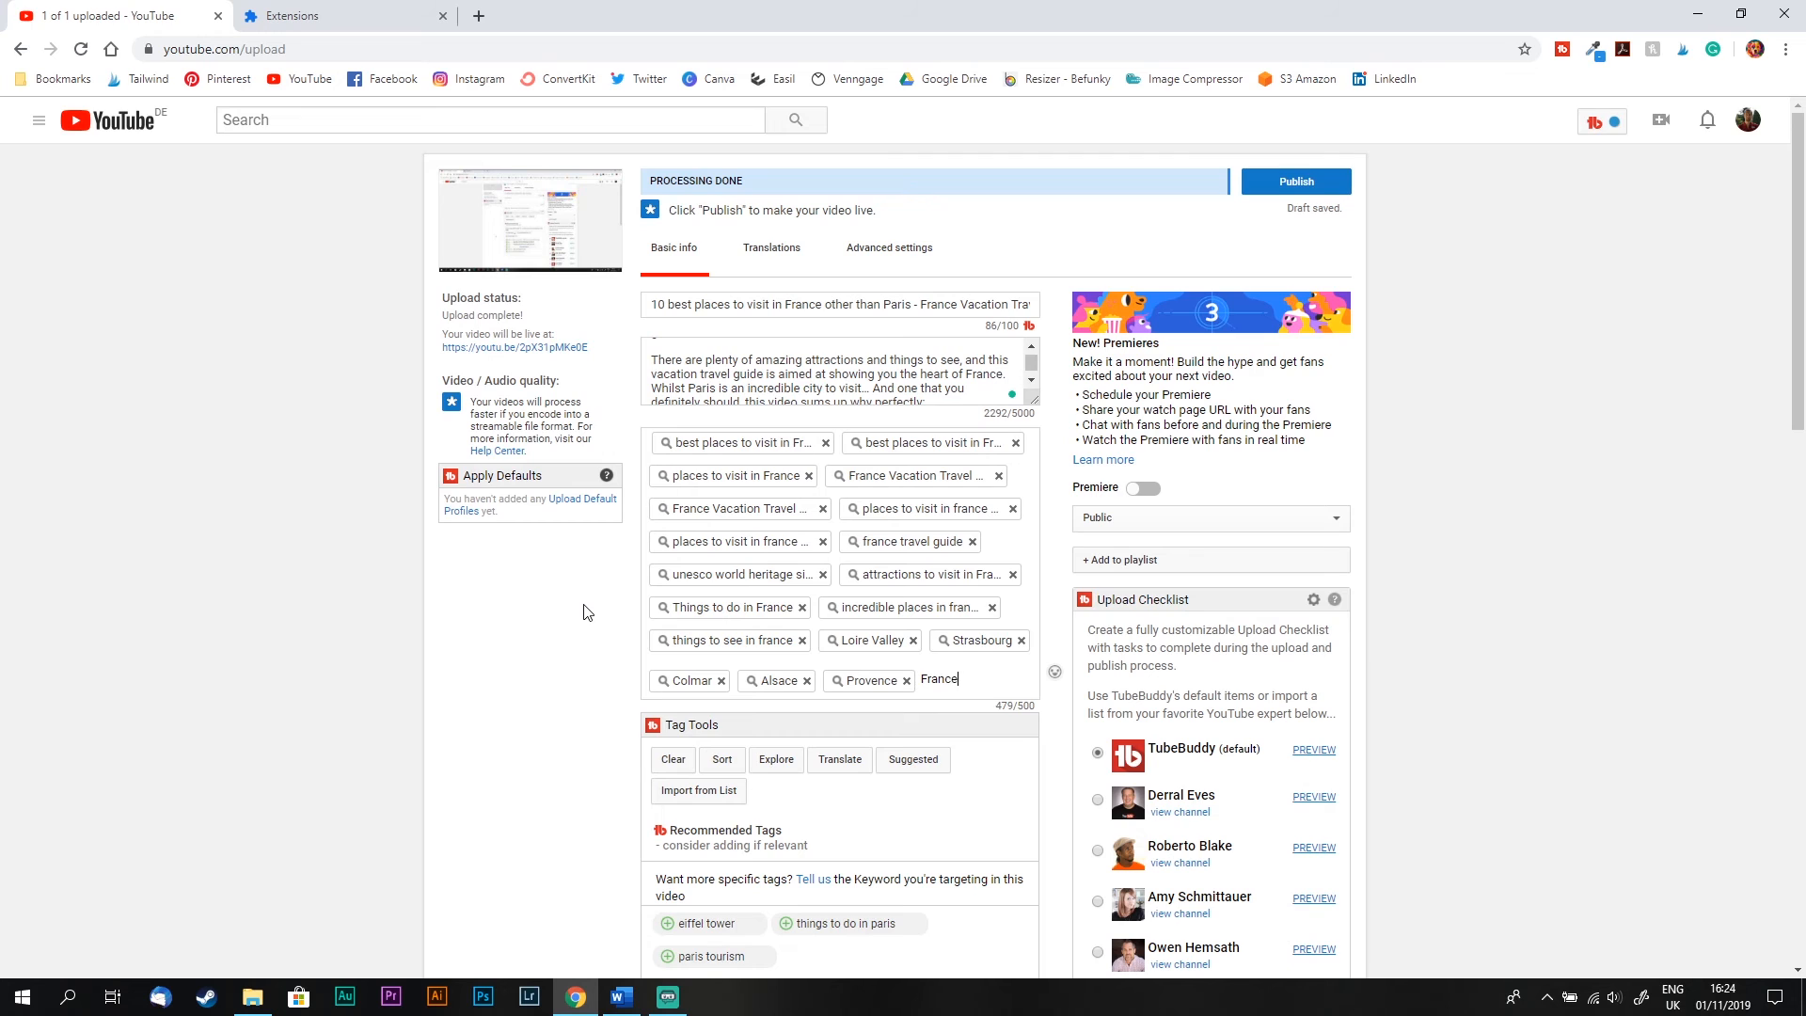
key("comma")
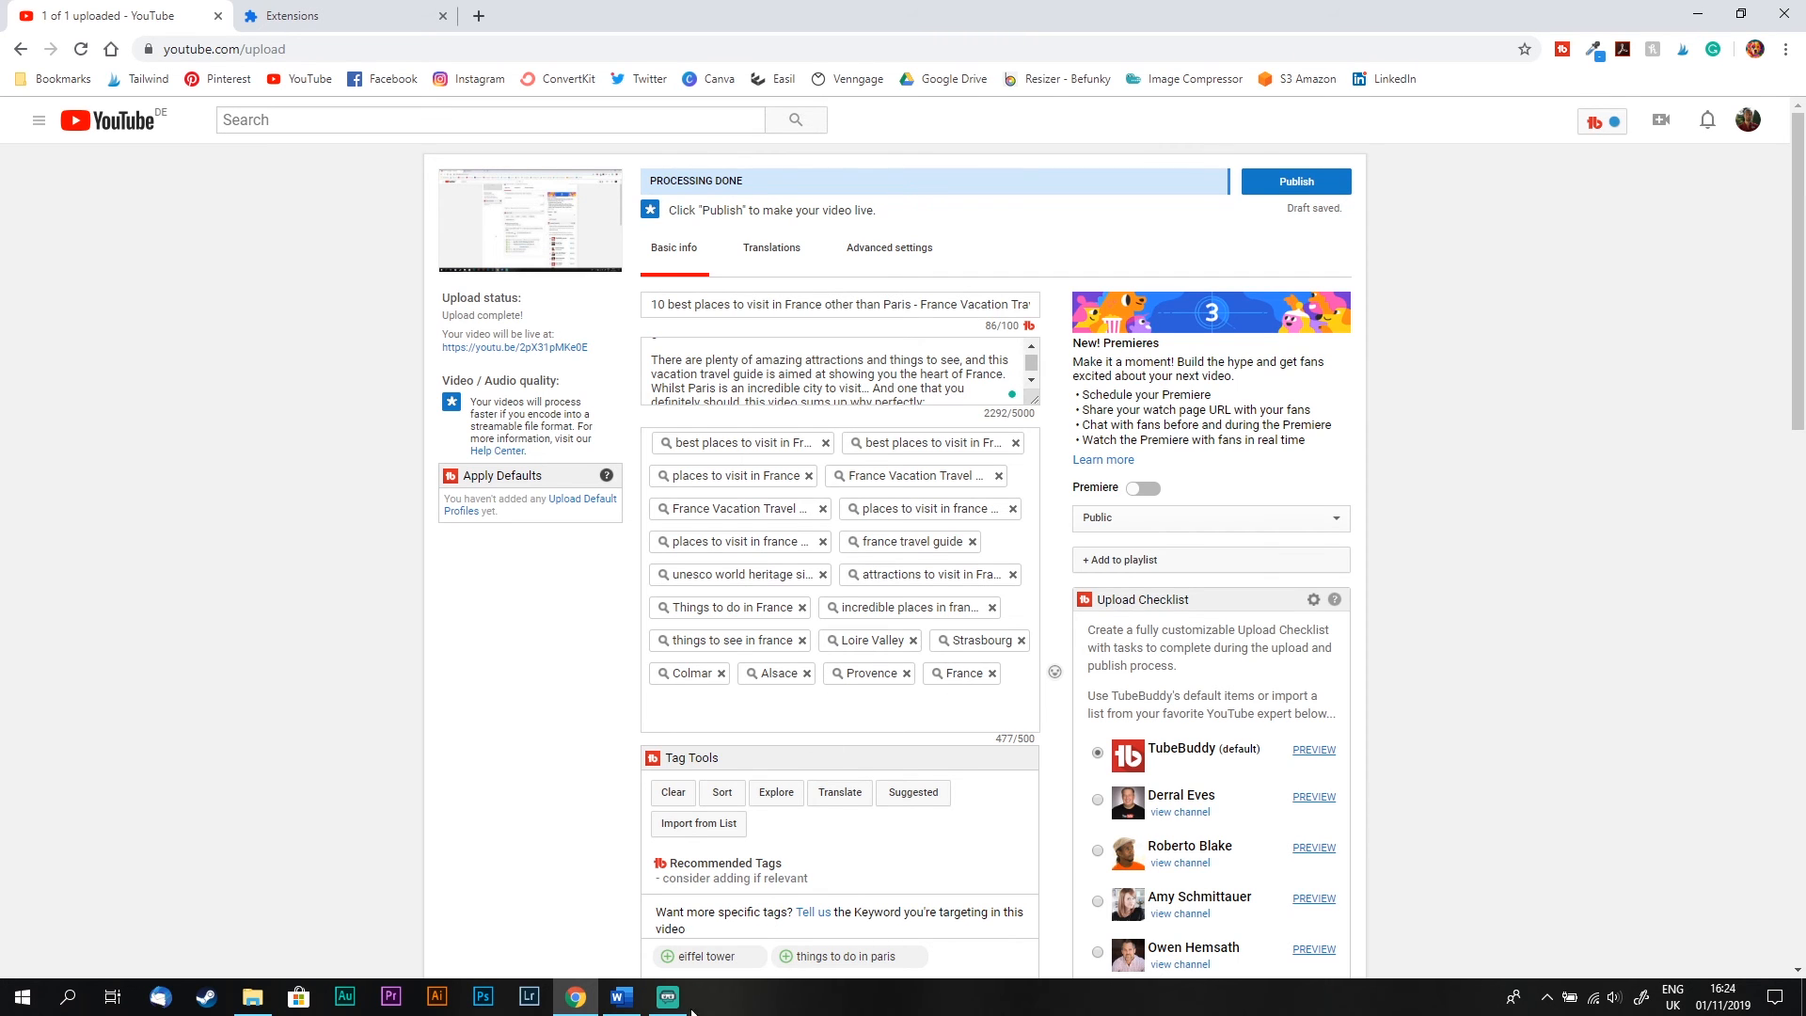
Step: Copy "Côte d'Azur" from the Word description and add it as a video tag in YouTube, together with the tag "French"
left_click(621, 996)
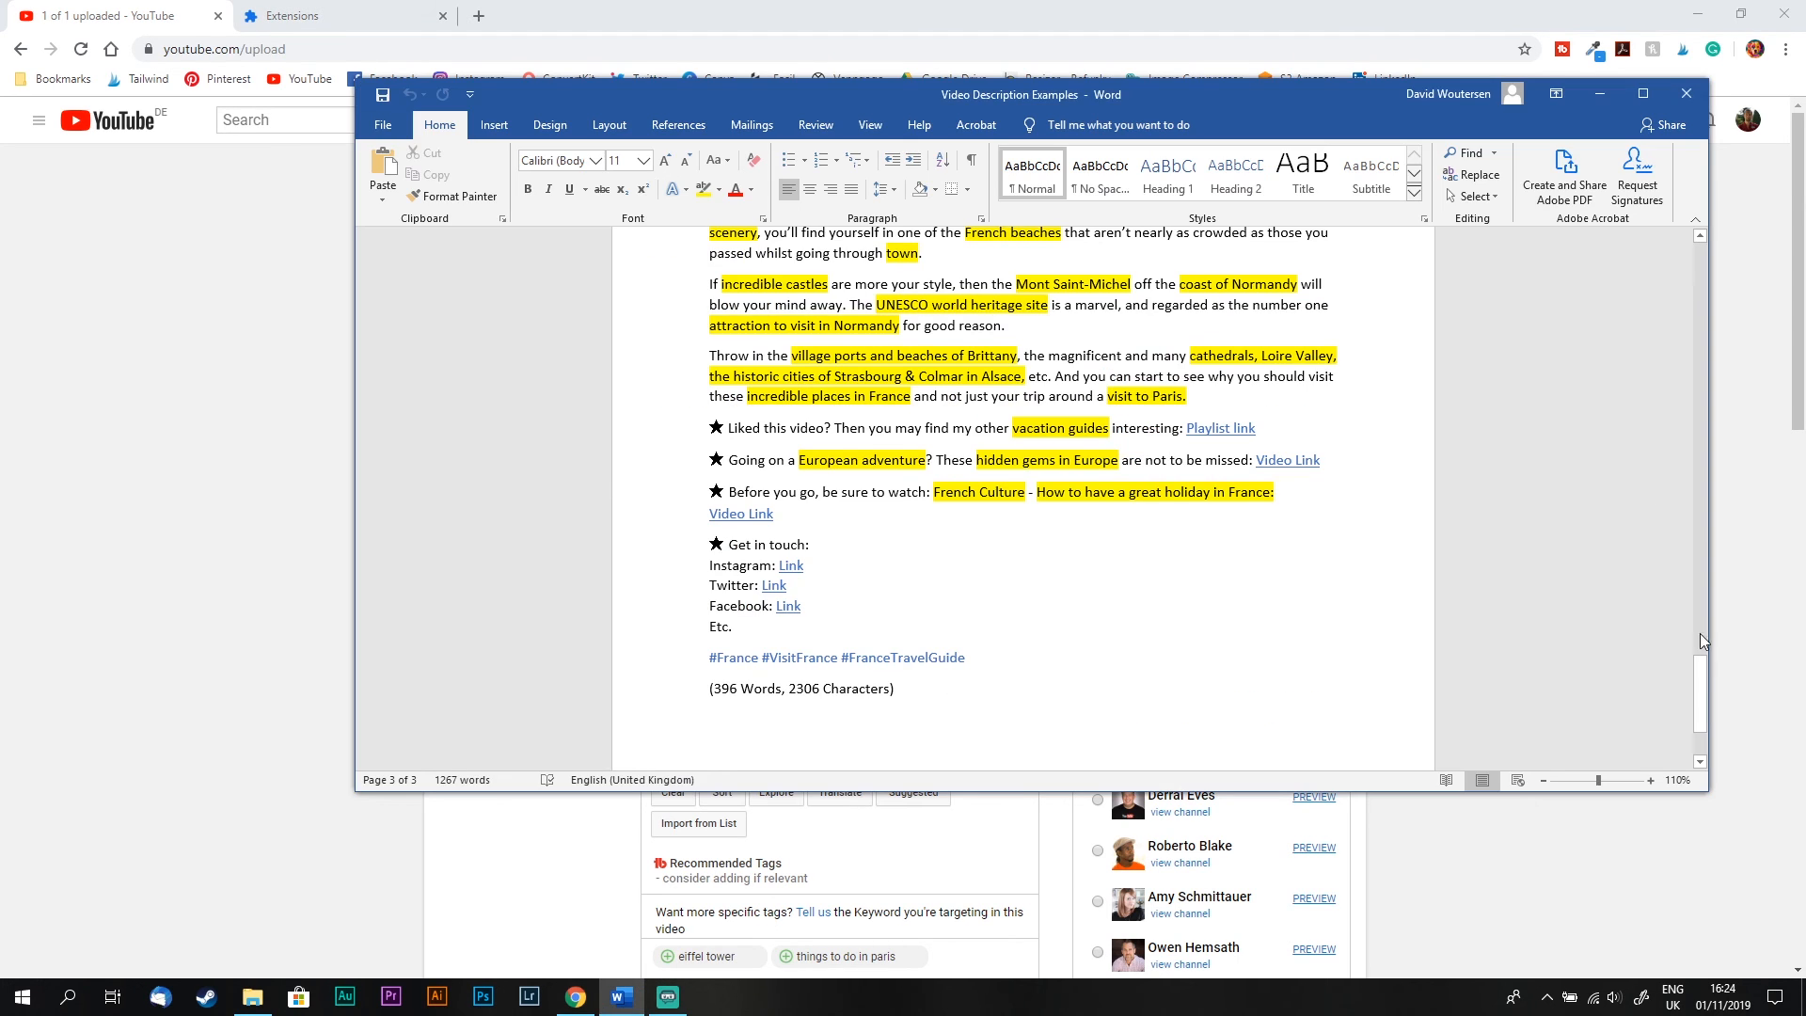
left_click_drag(1701, 700, 1700, 640)
left_click_drag(851, 553, 923, 555)
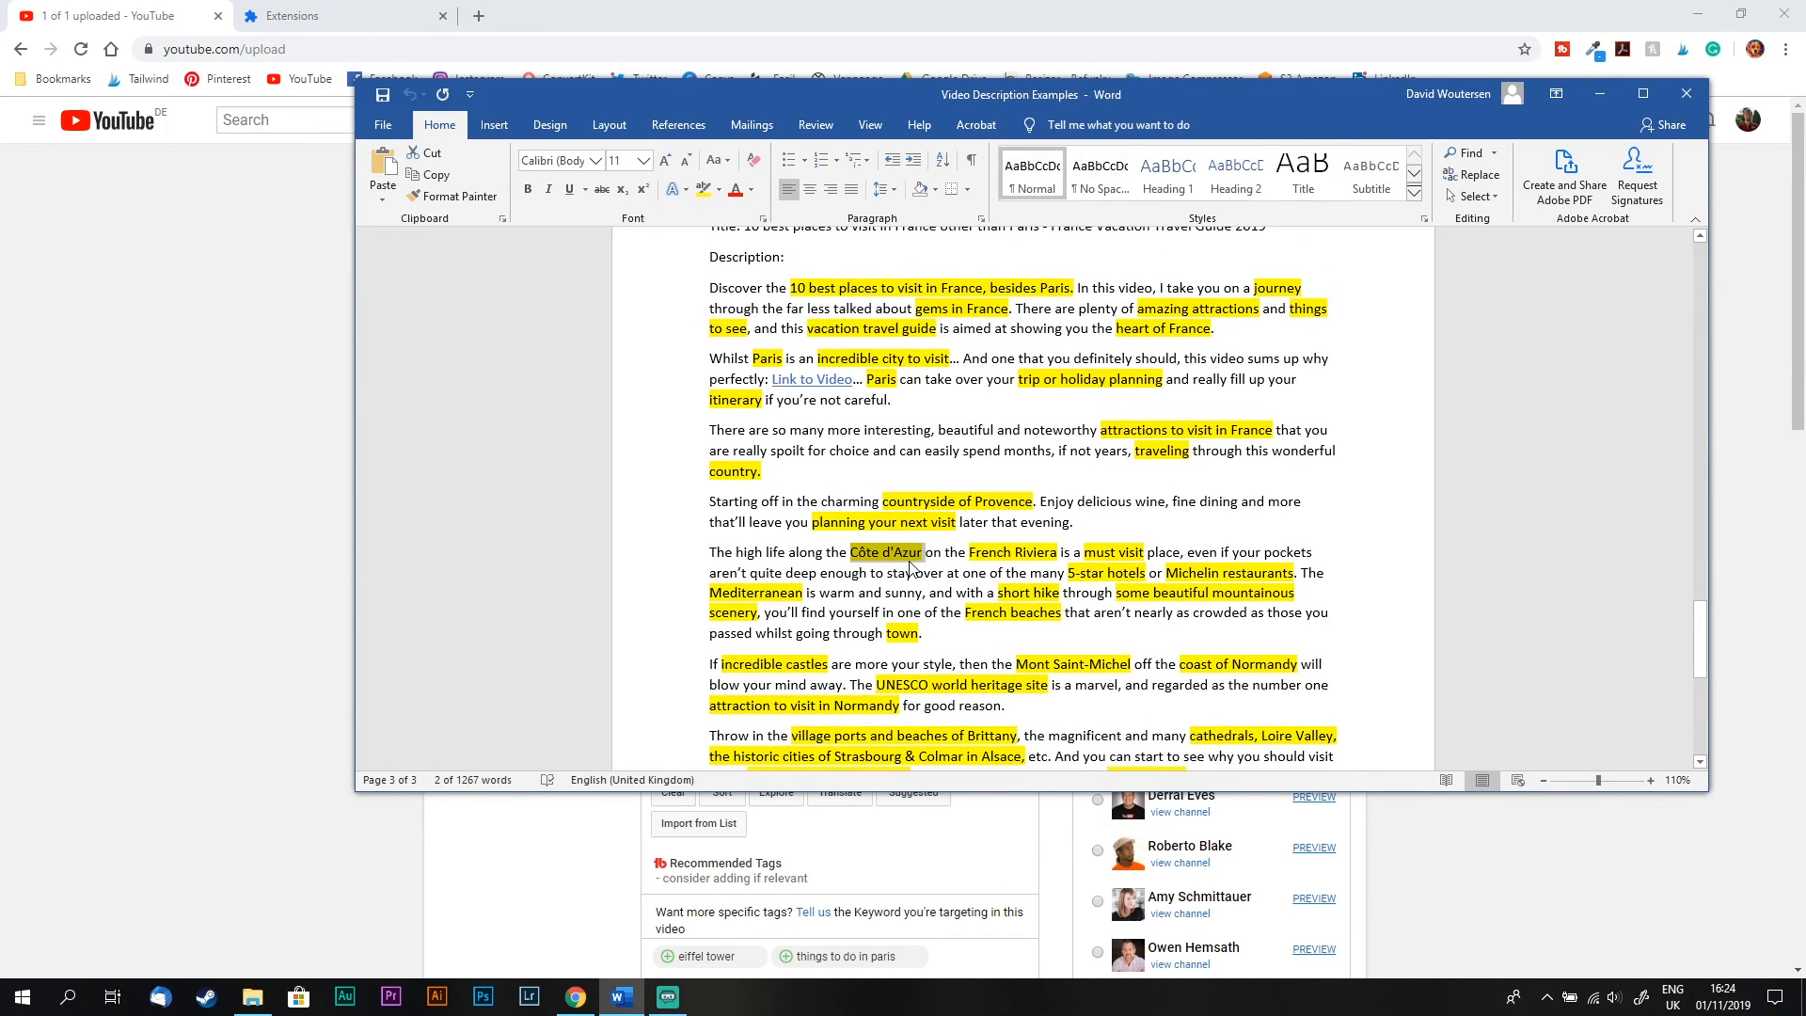
left_click(946, 7)
left_click(894, 696)
type("Côte d'Azur")
key("Return")
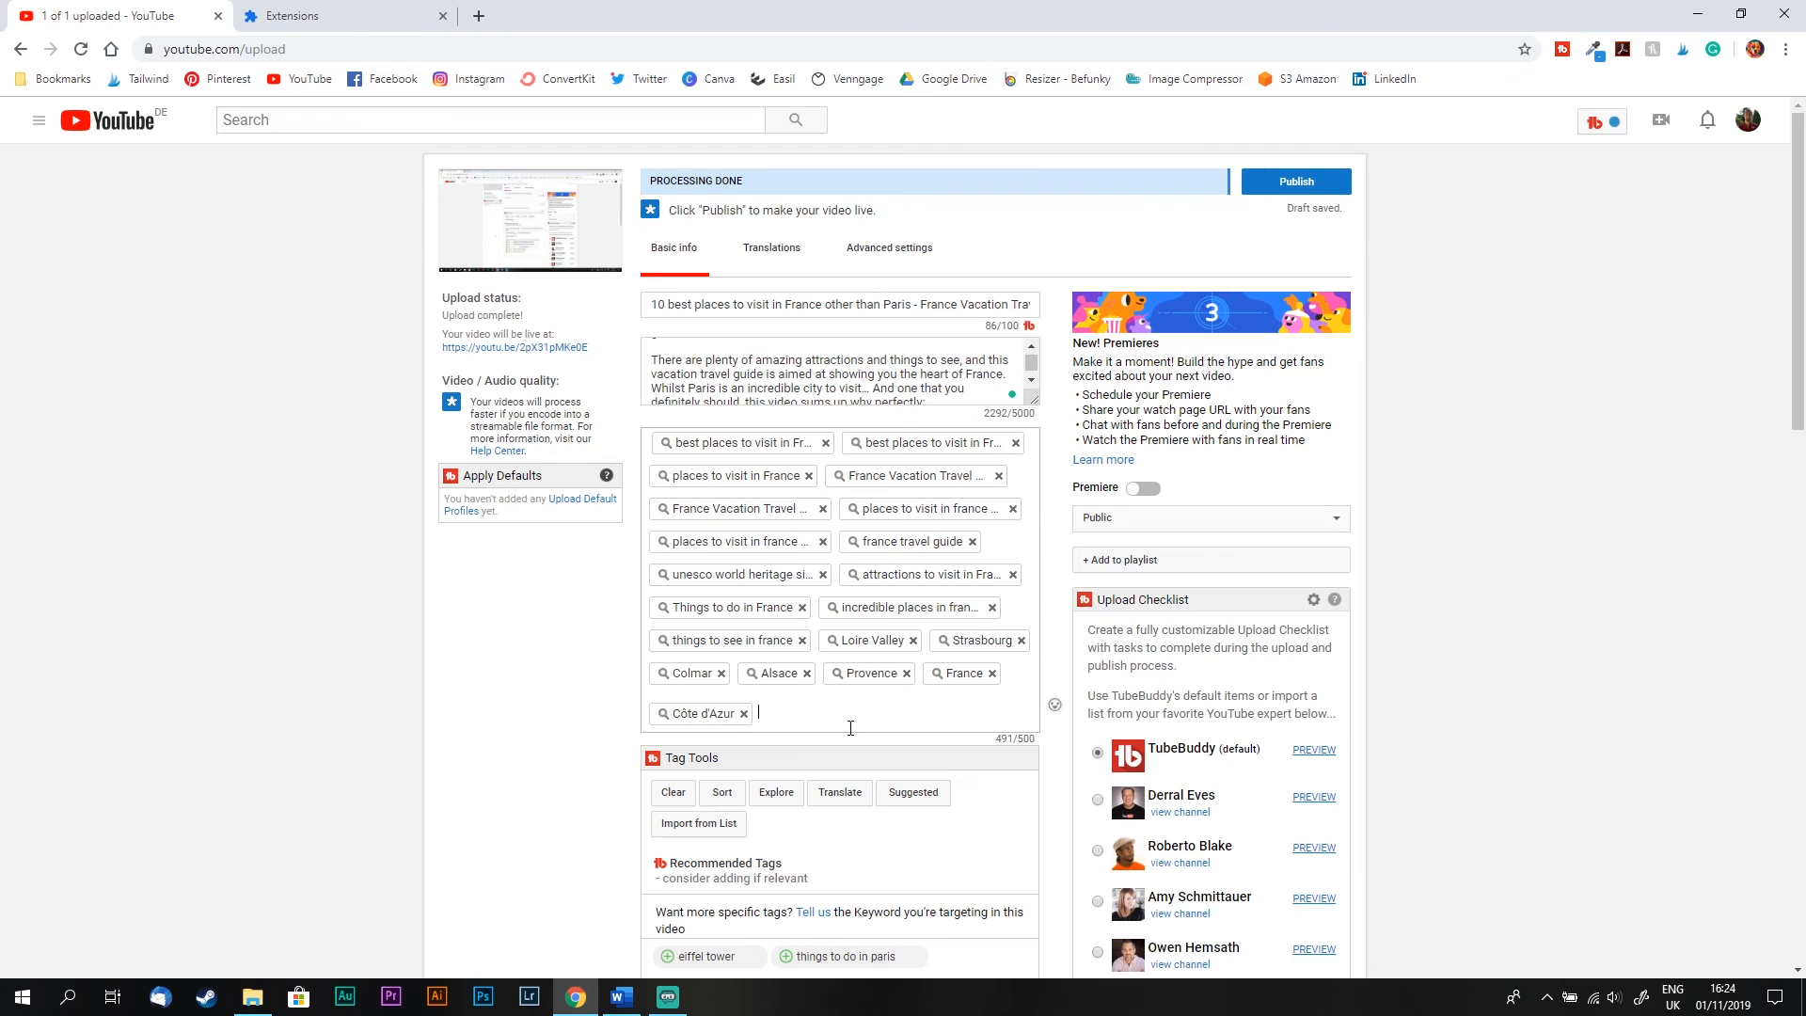
type("French")
key("Return")
Step: Upload the image "Things to do in France" from HDD 2 (E:) as the video's custom thumbnail
scroll(570, 734, "down", 1)
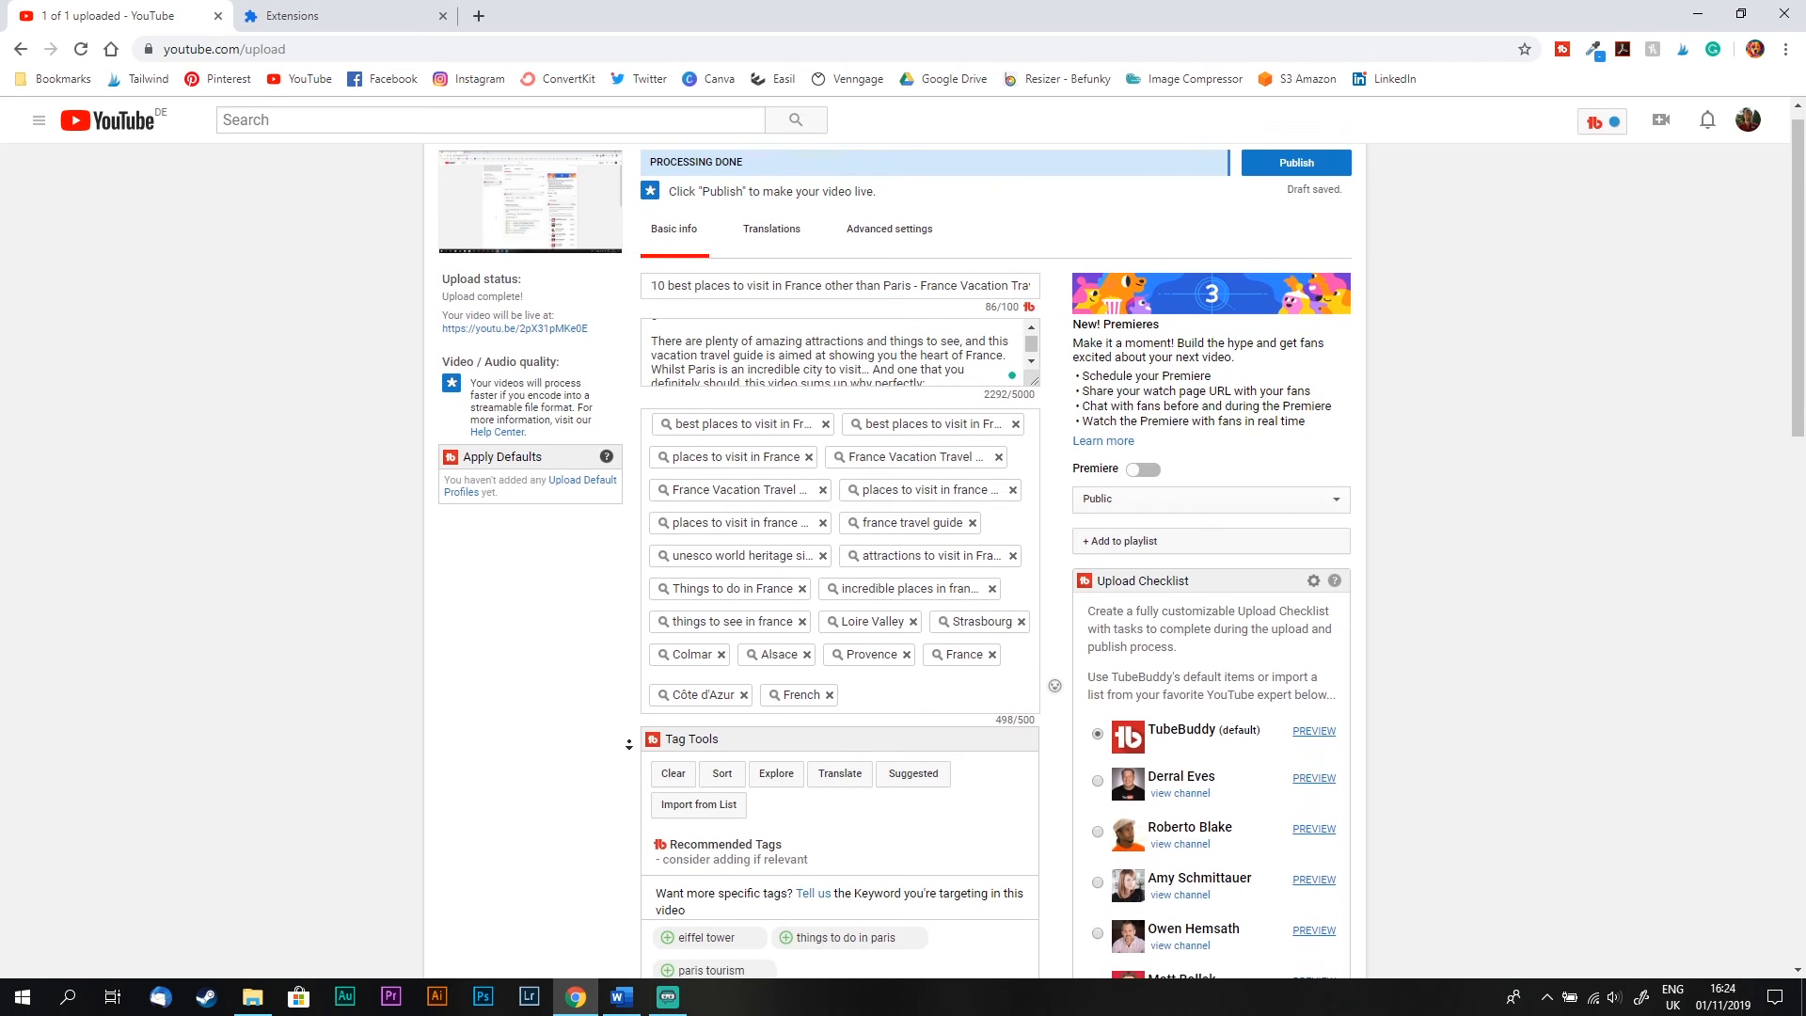
scroll(629, 744, "down", 1)
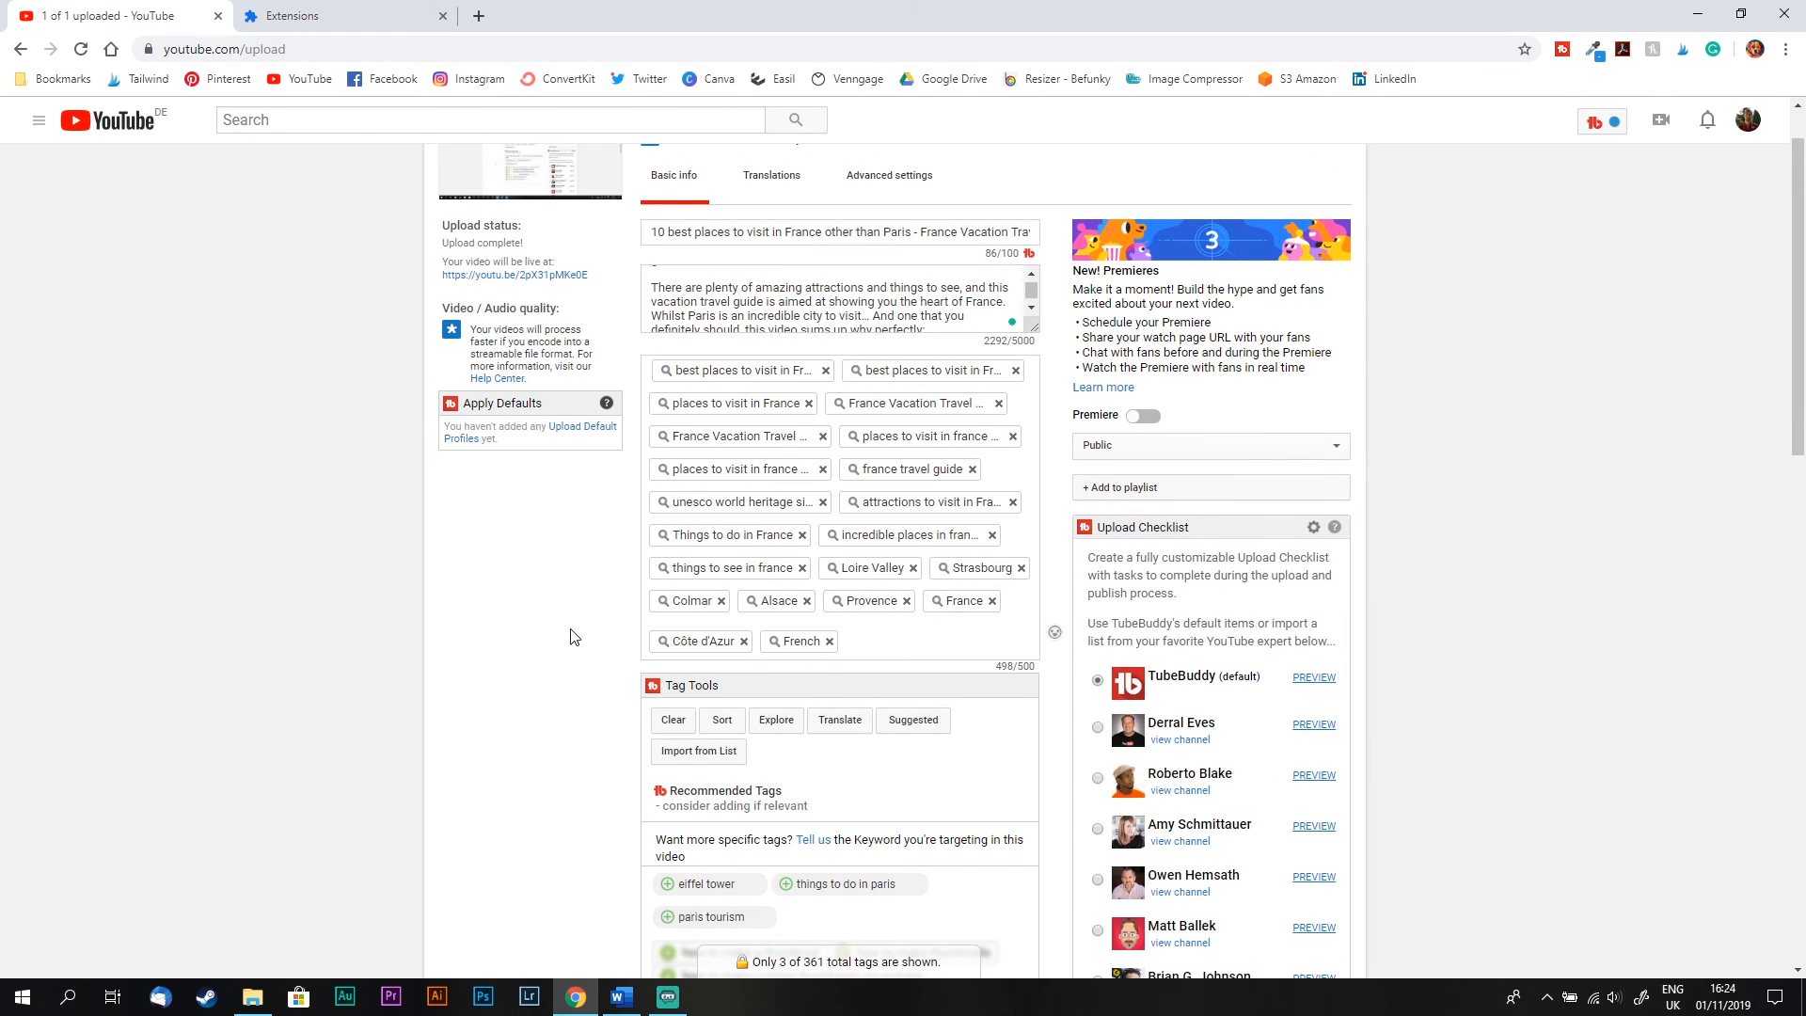
scroll(570, 659, "down", 3)
scroll(571, 708, "down", 7)
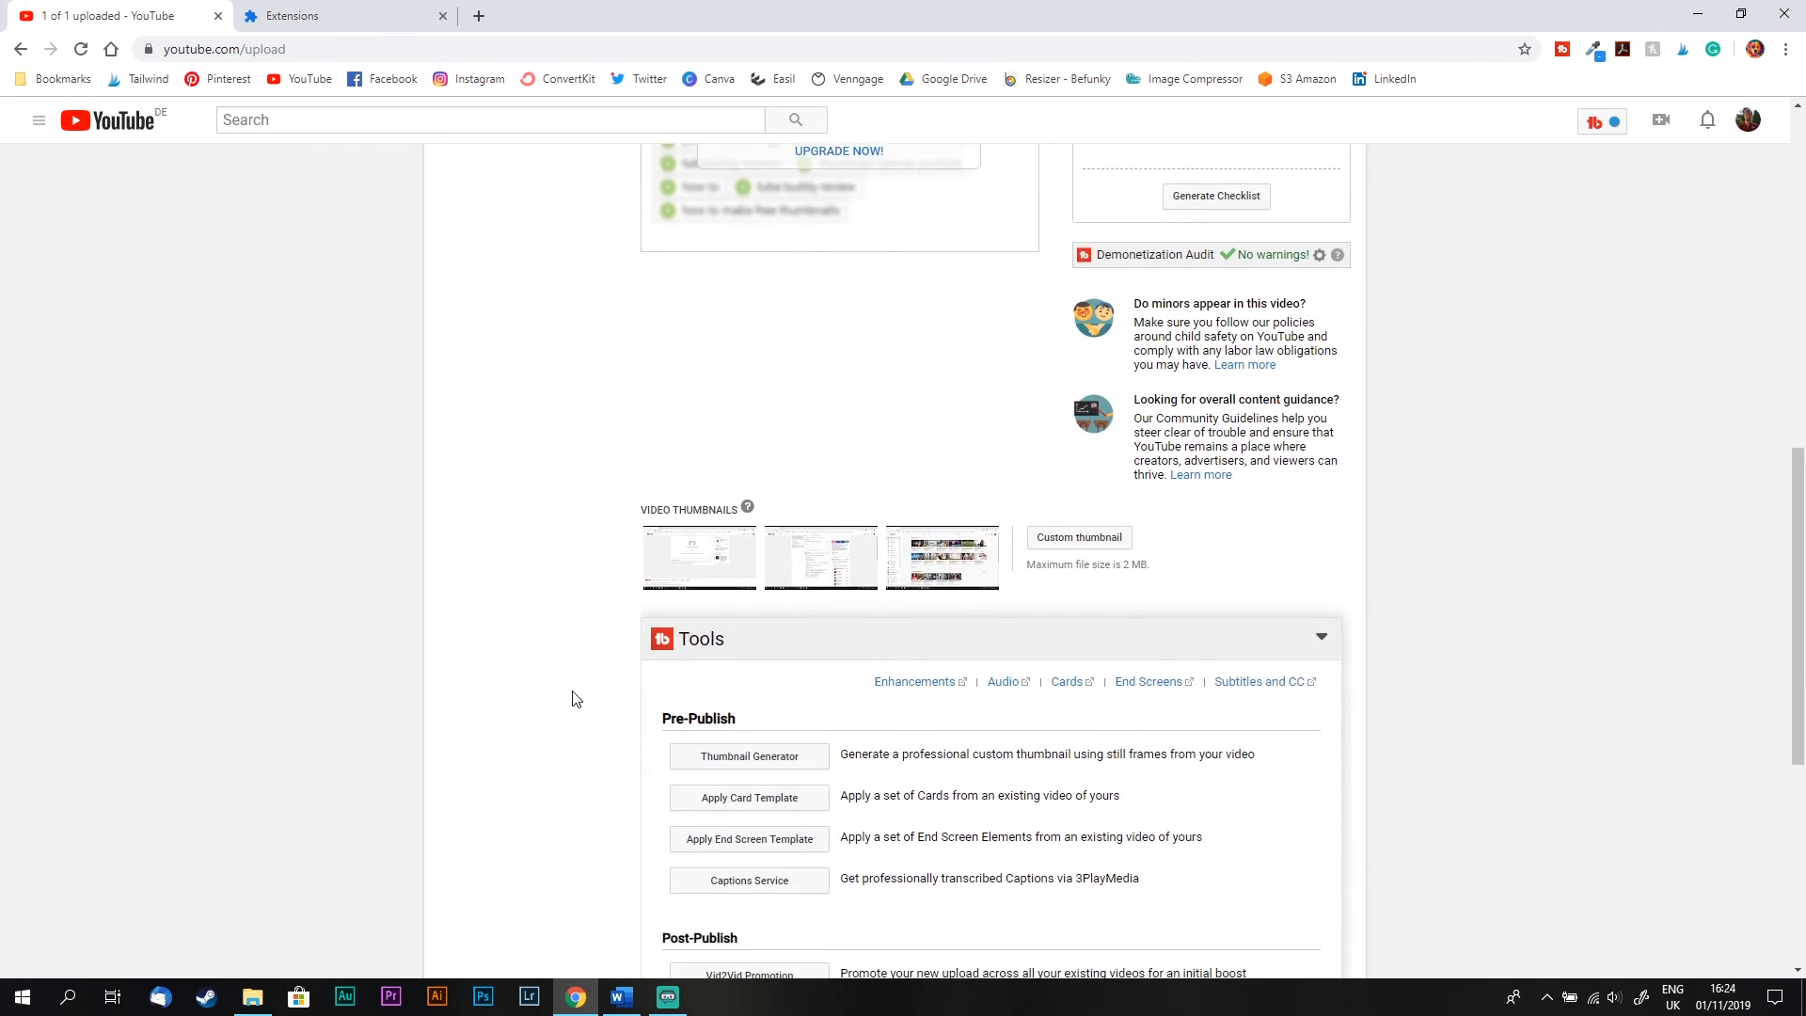
scroll(582, 568, "up", 10)
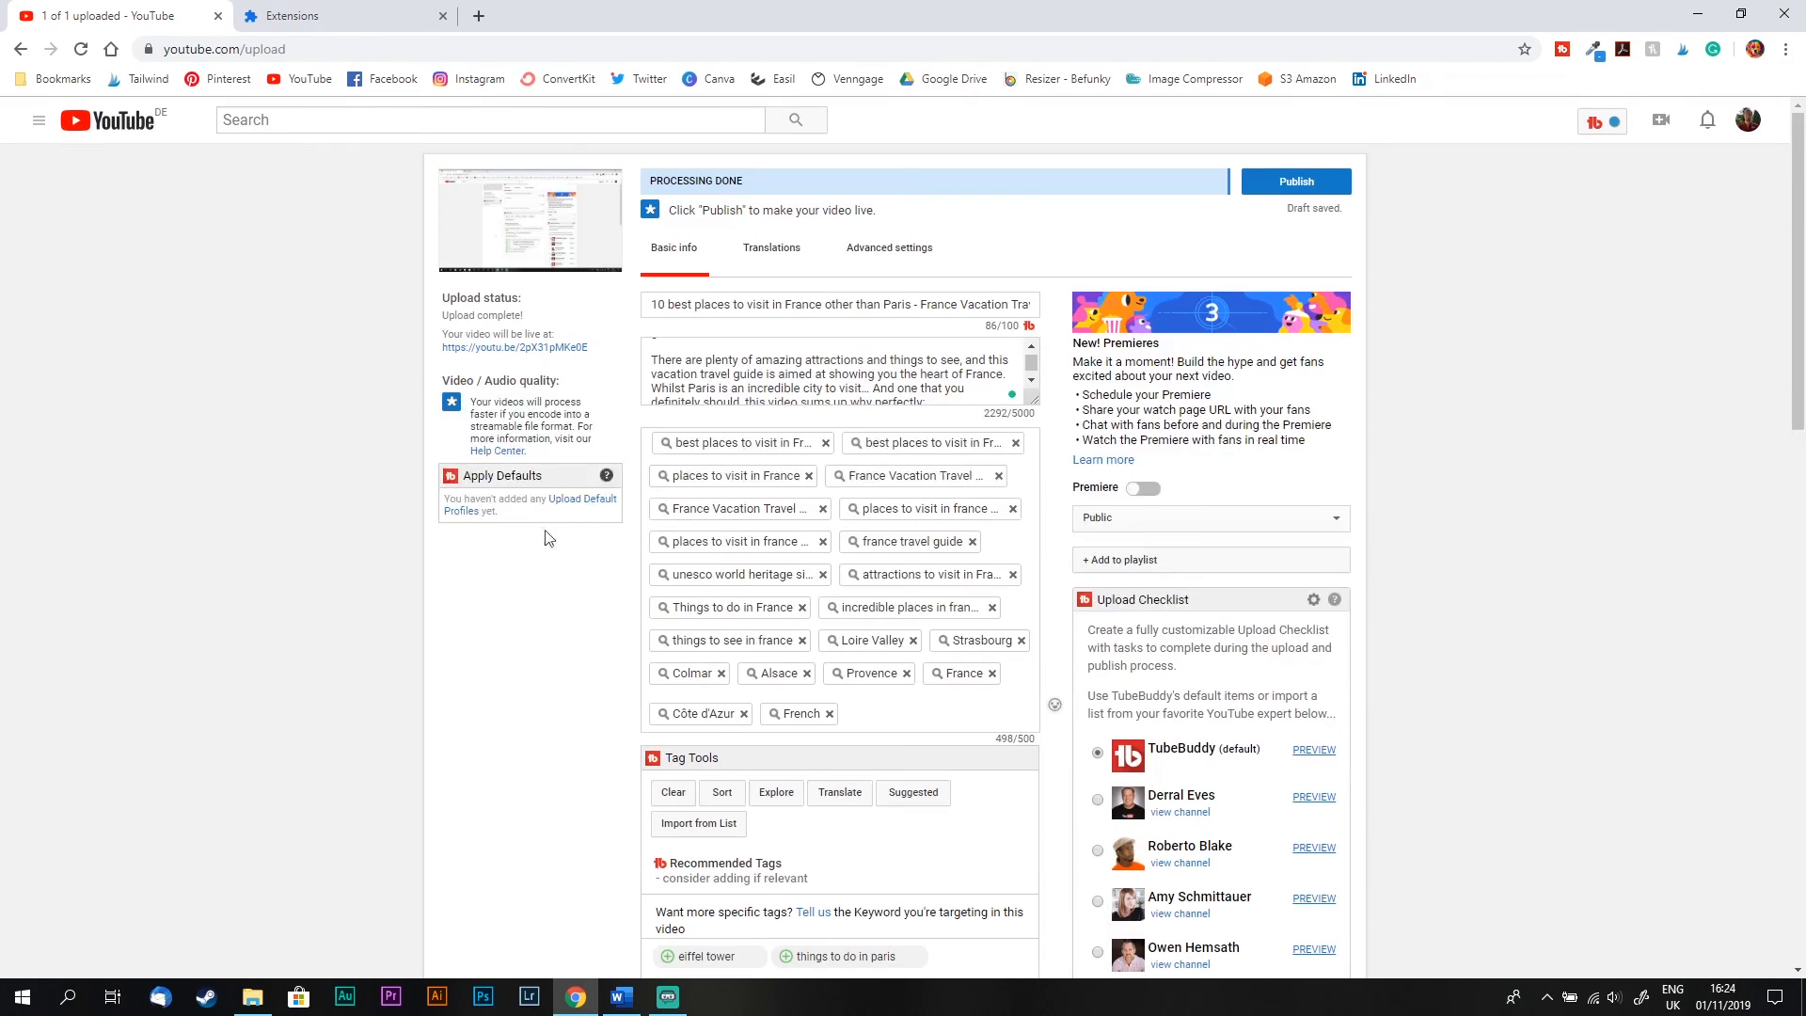
scroll(553, 719, "down", 6)
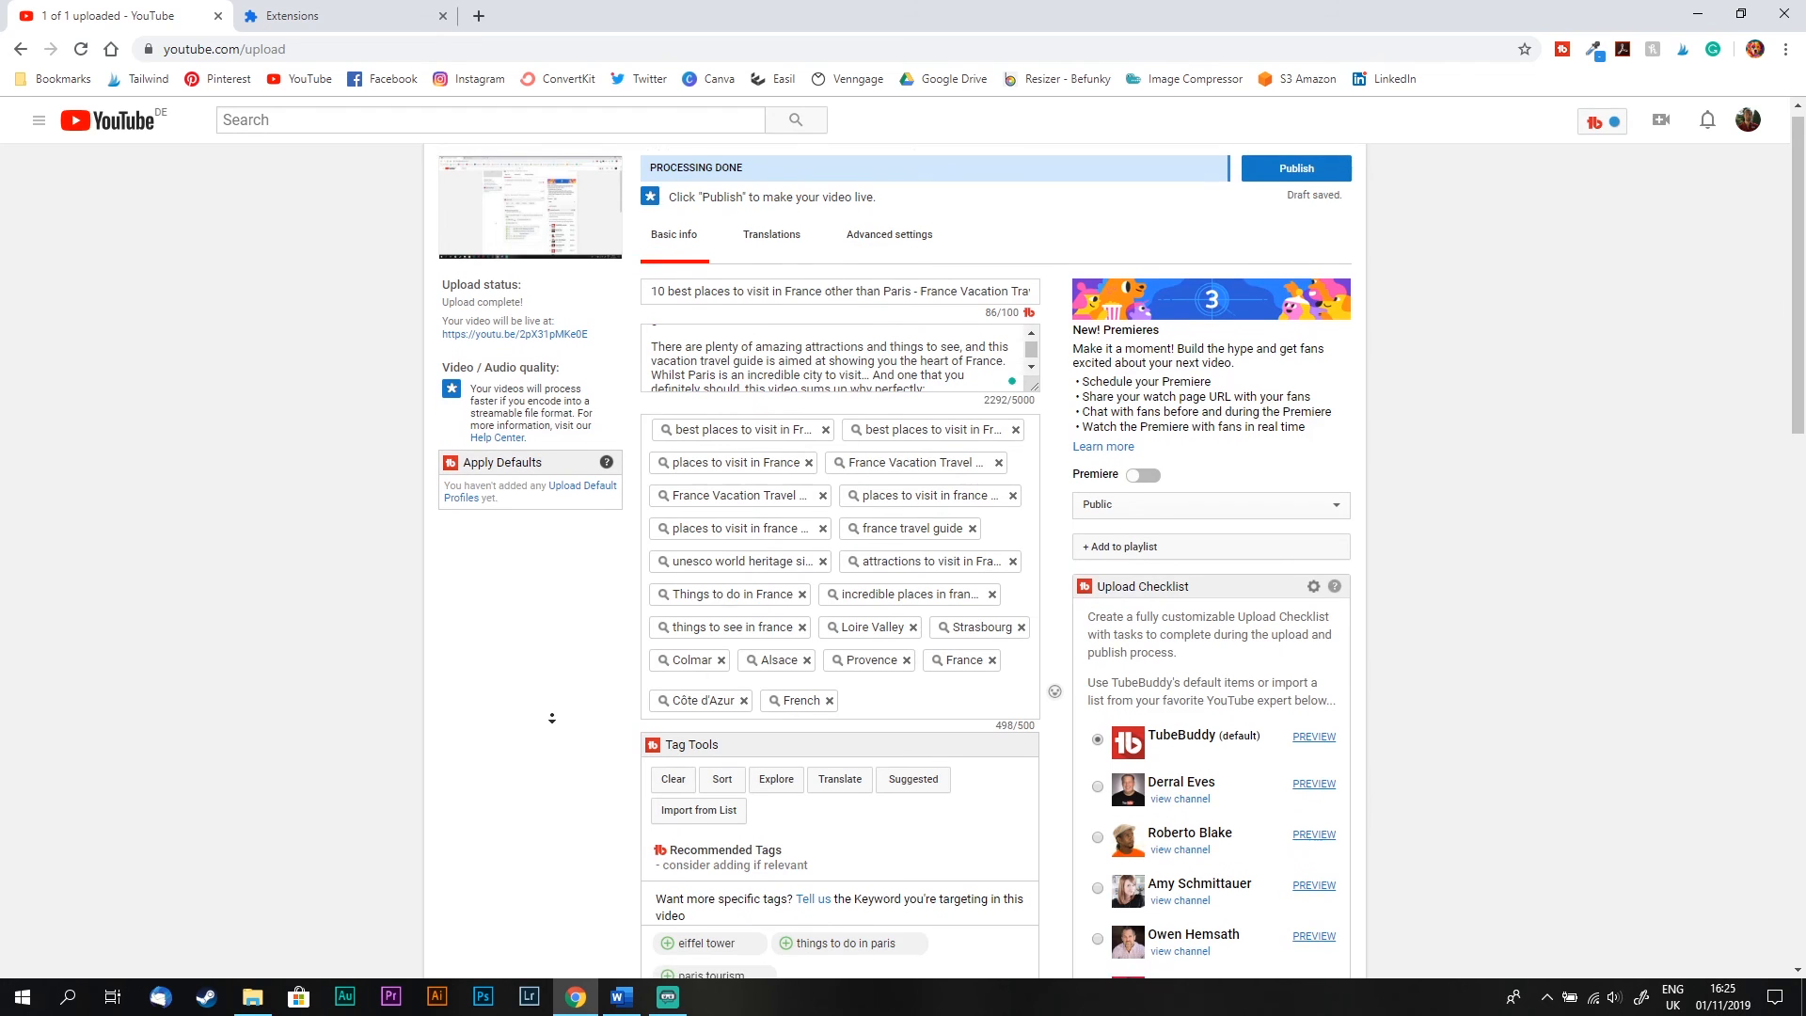
scroll(552, 719, "down", 3)
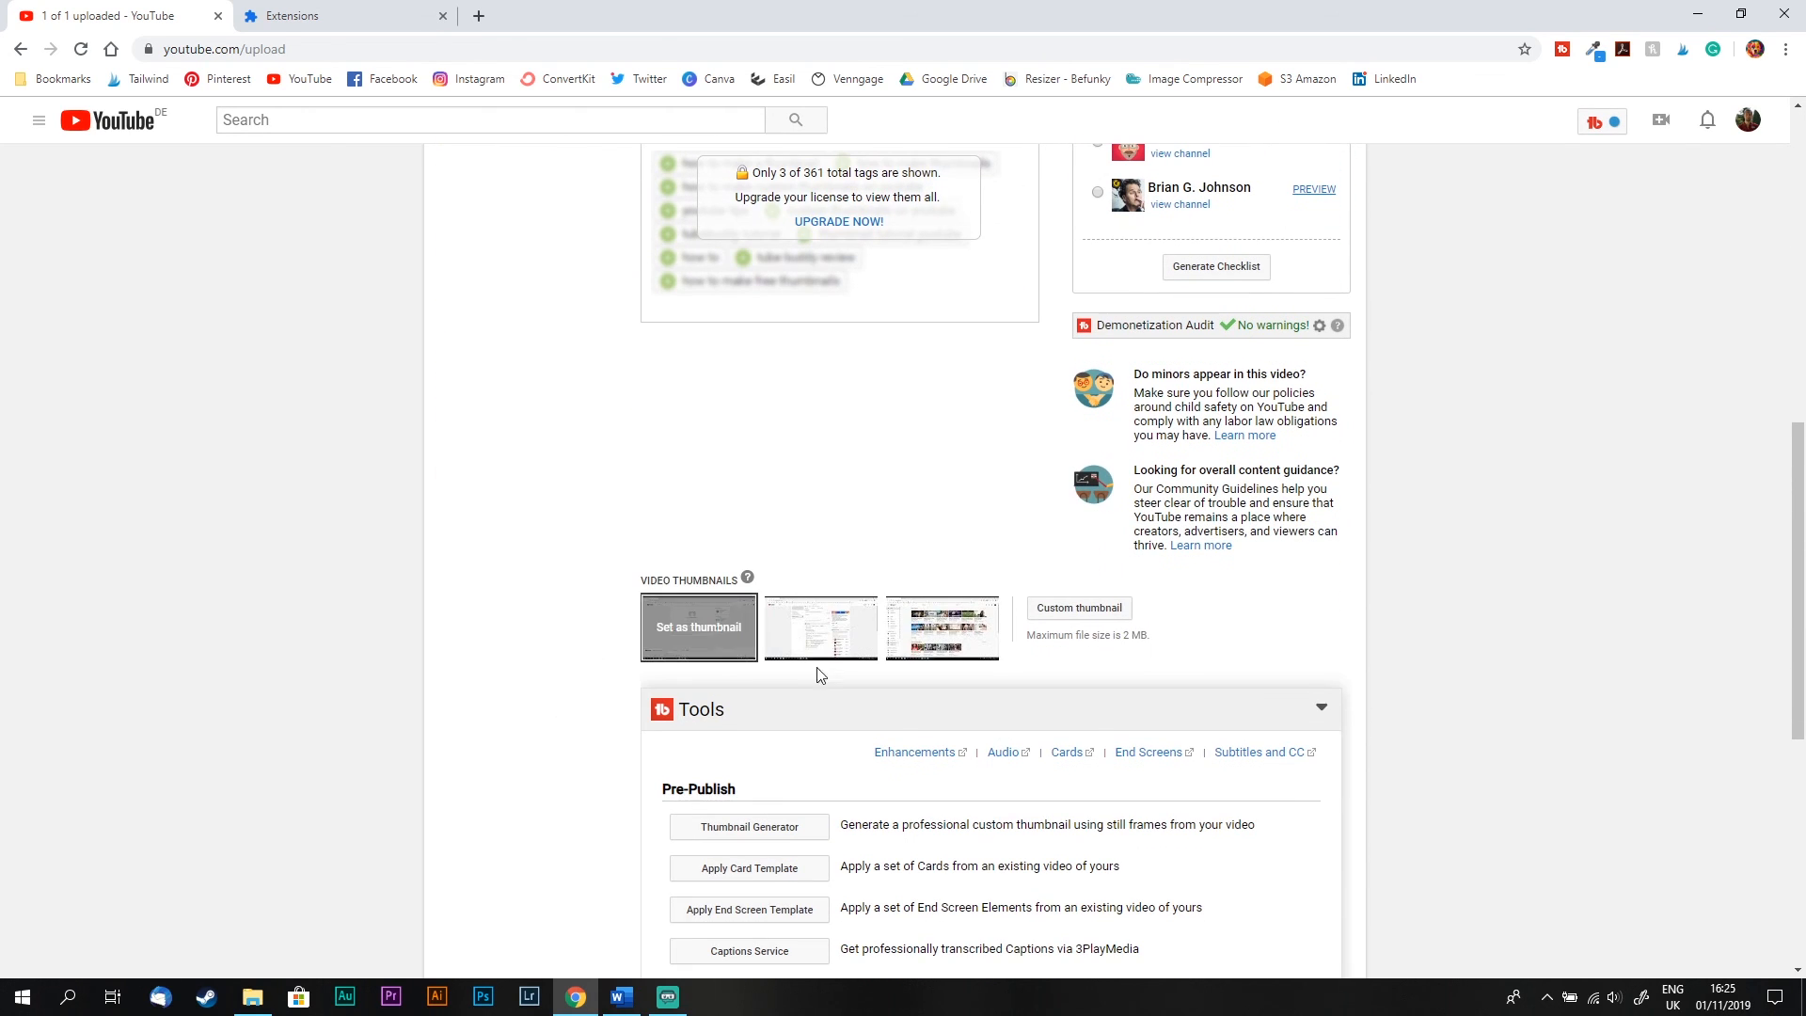
mouse_move(774, 656)
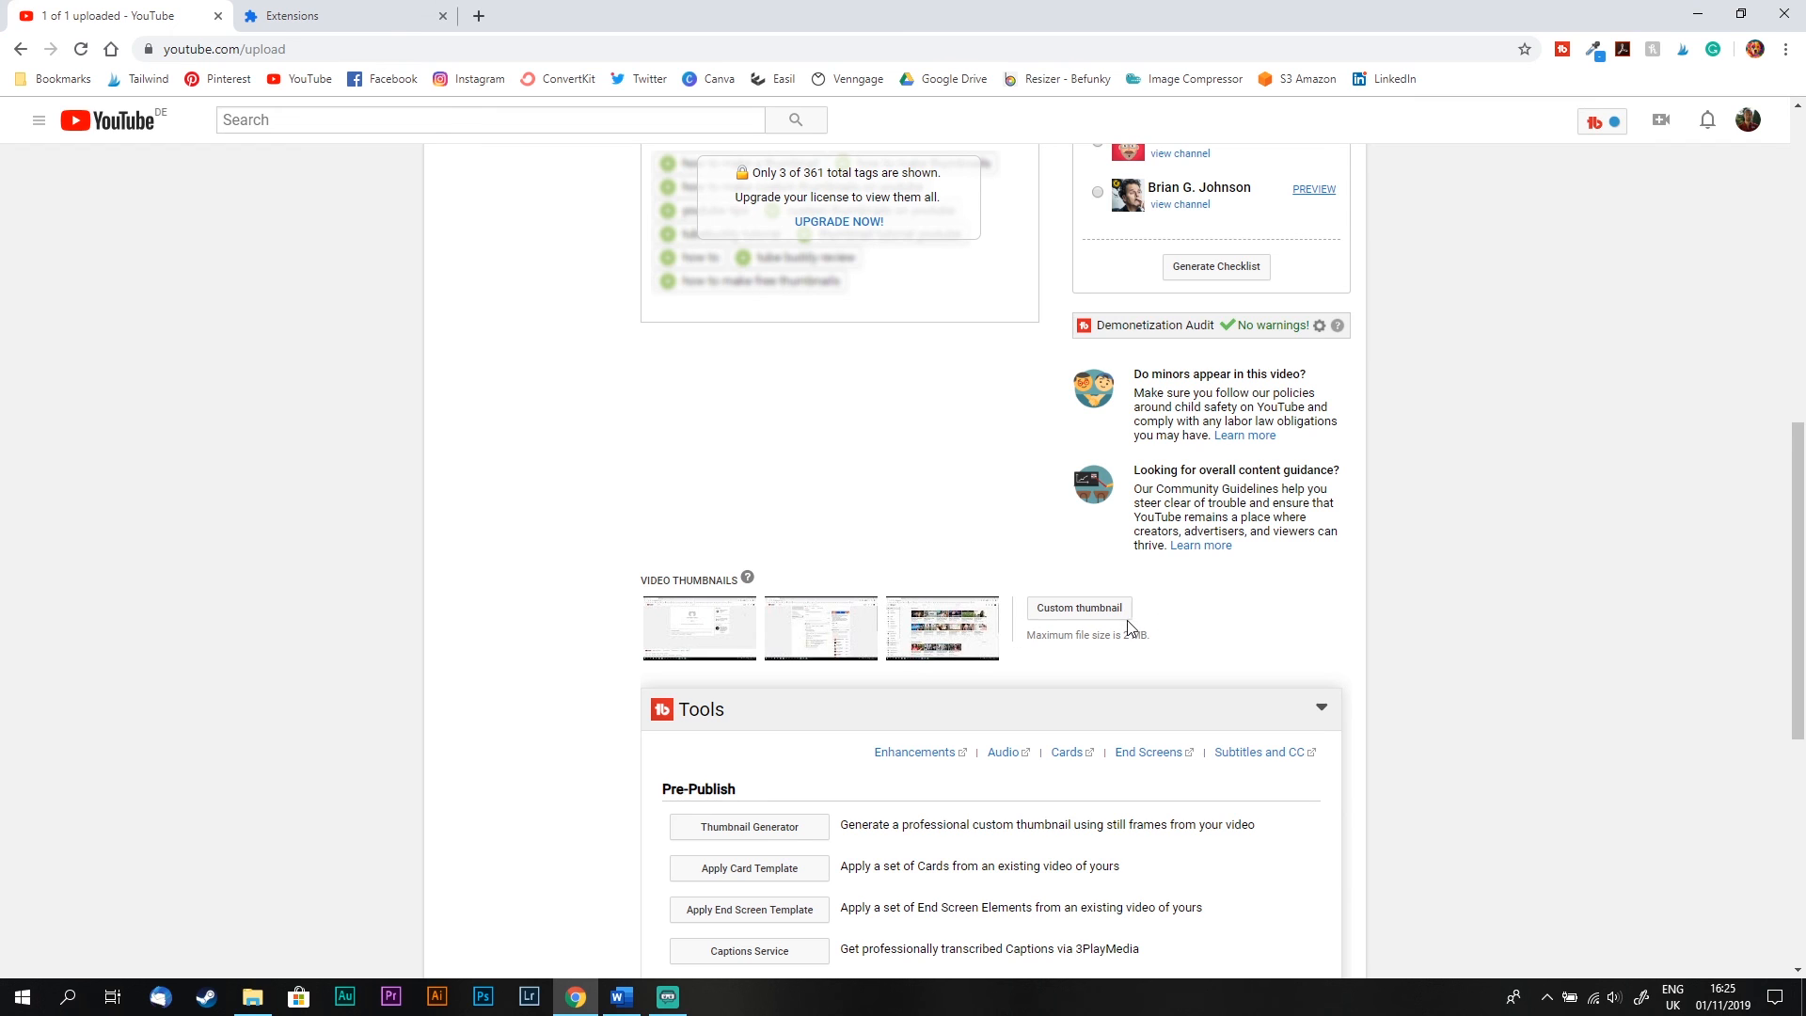
left_click(1073, 611)
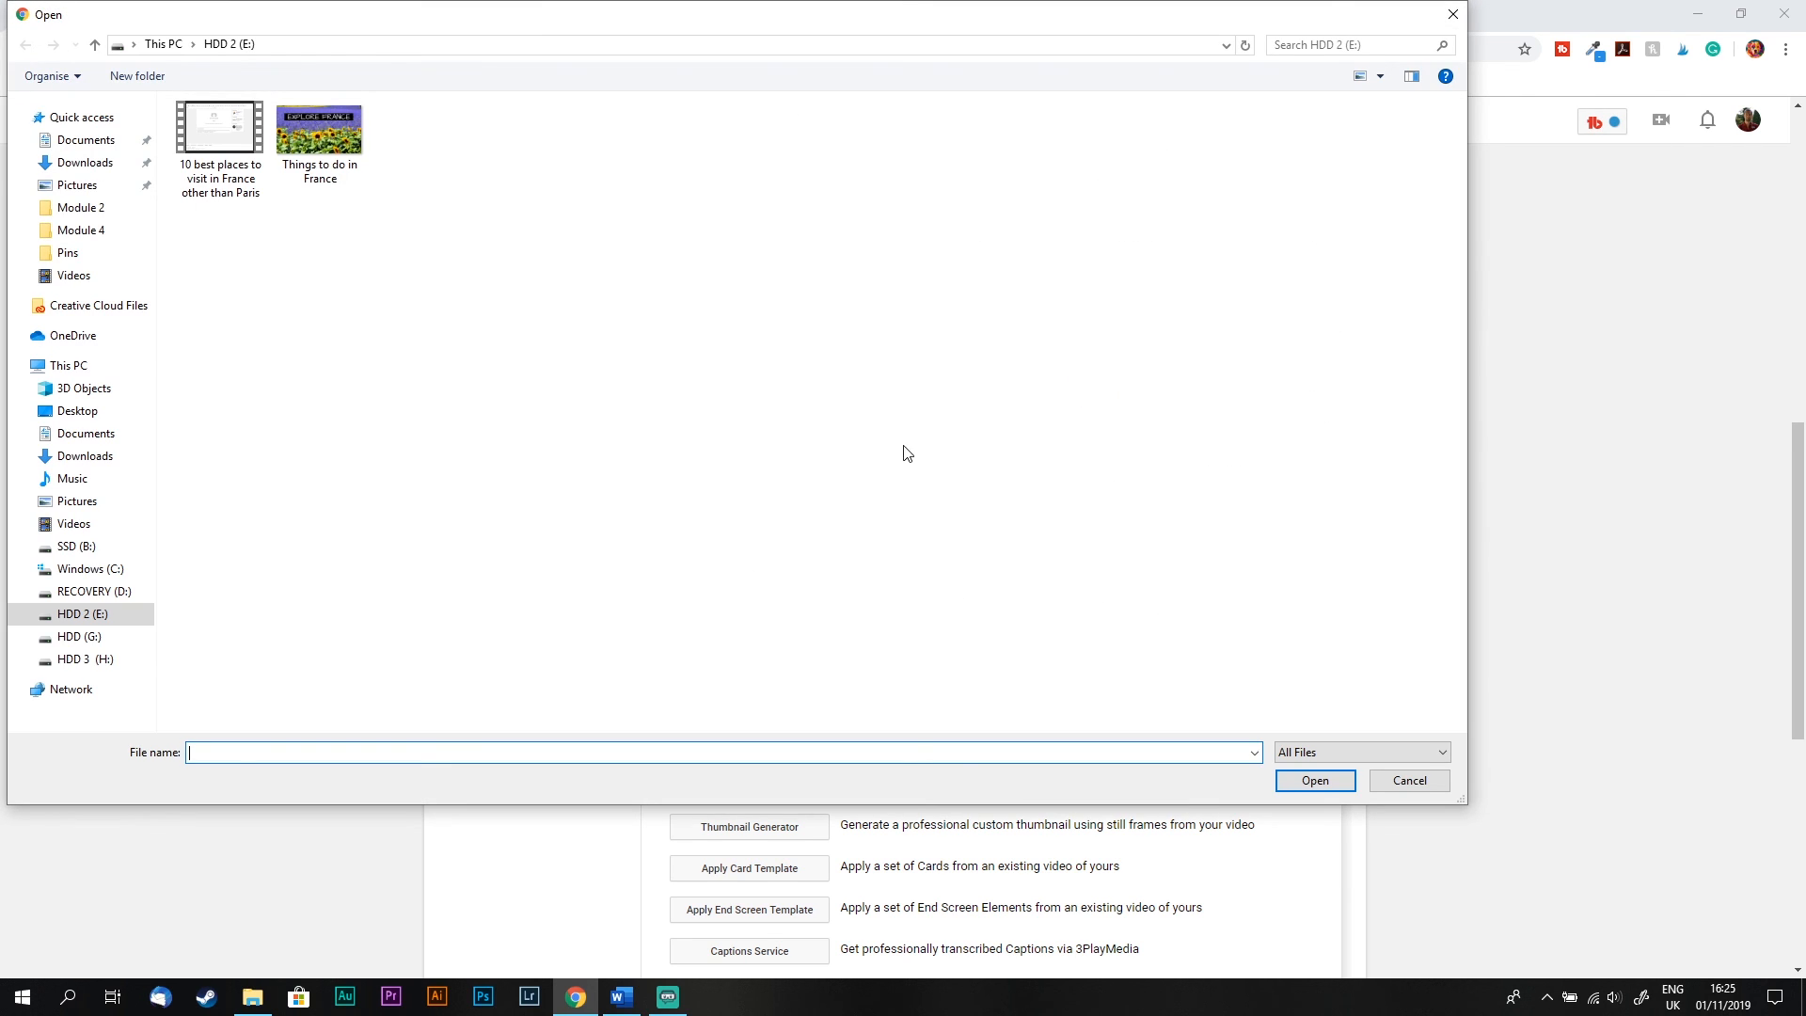
left_click(322, 177)
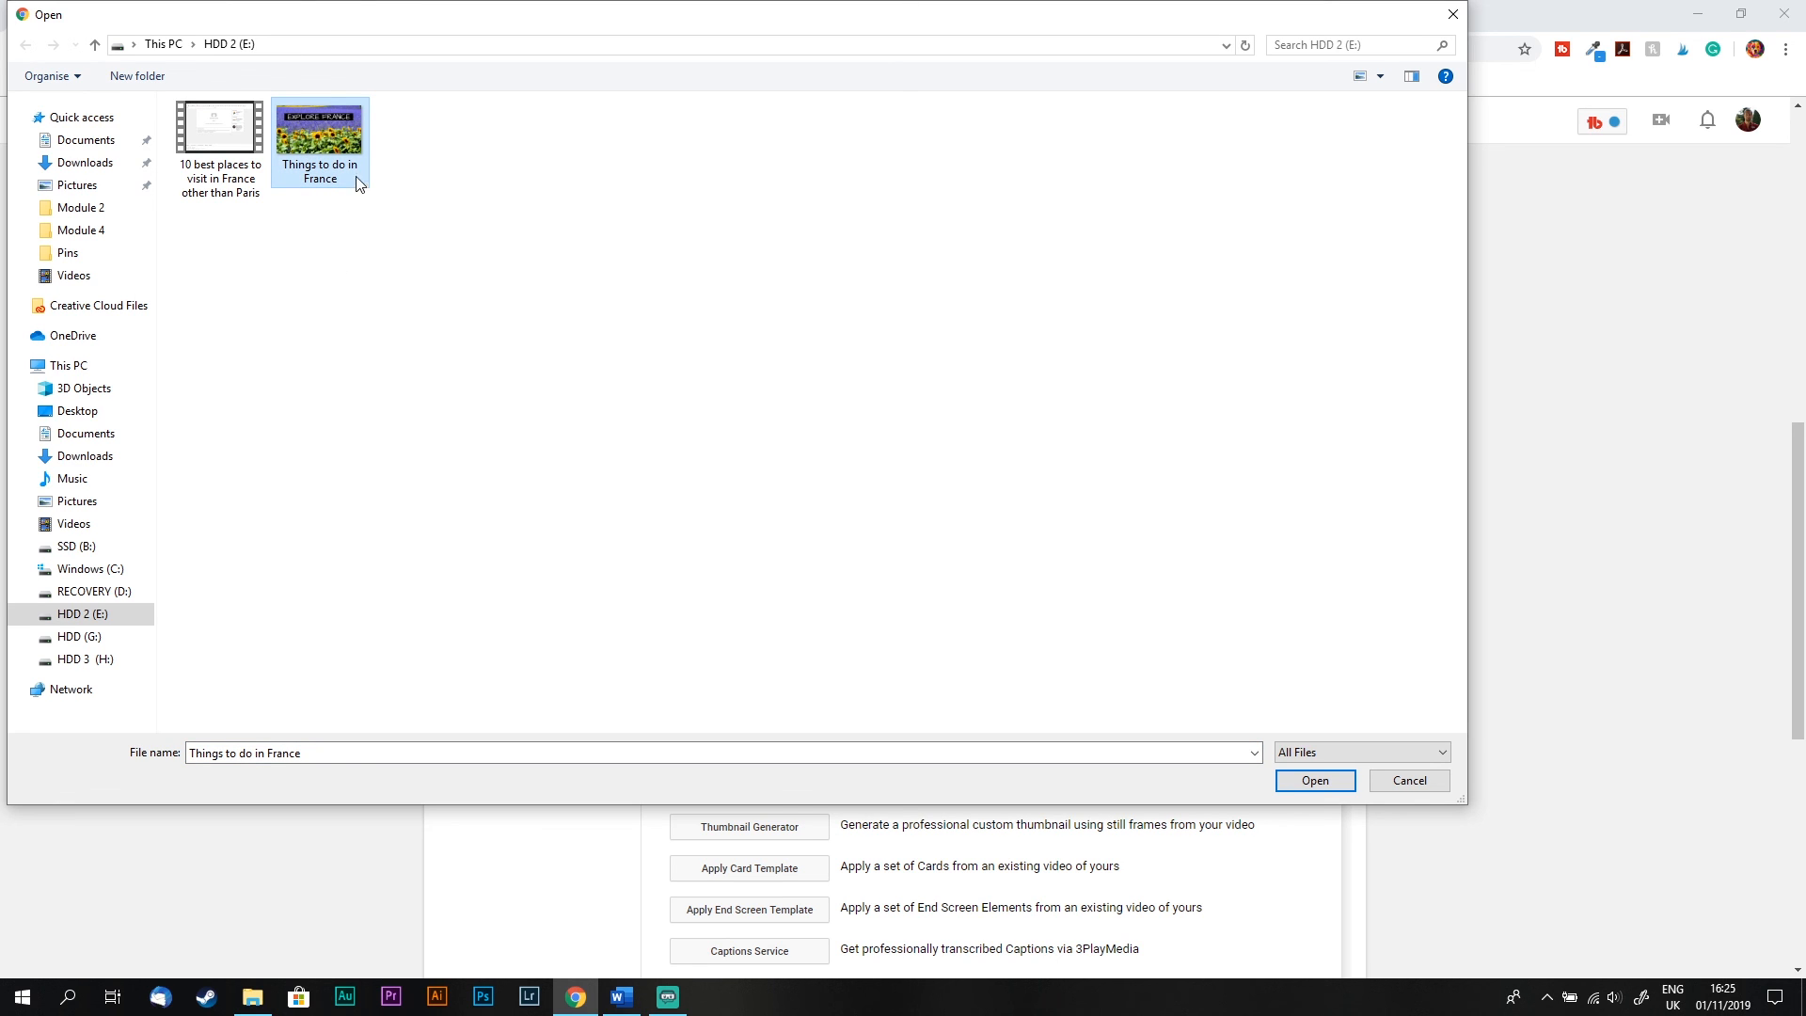
double_click(318, 138)
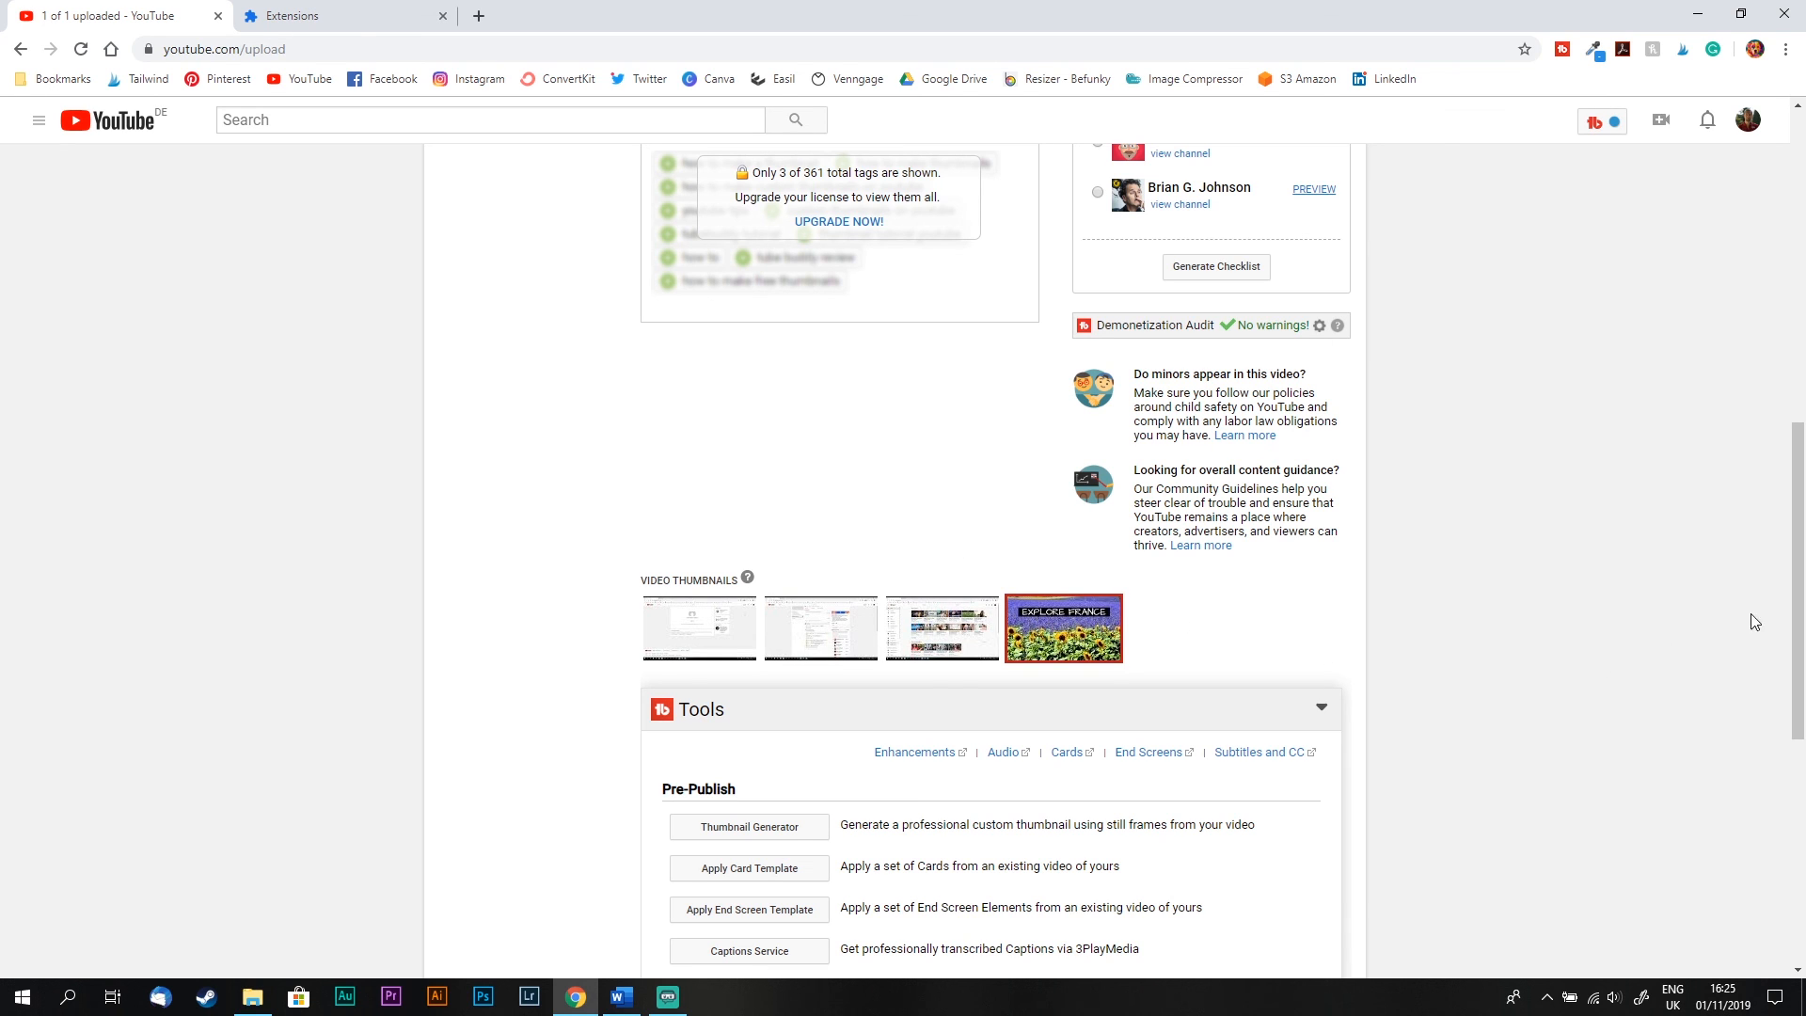
mouse_move(1068, 645)
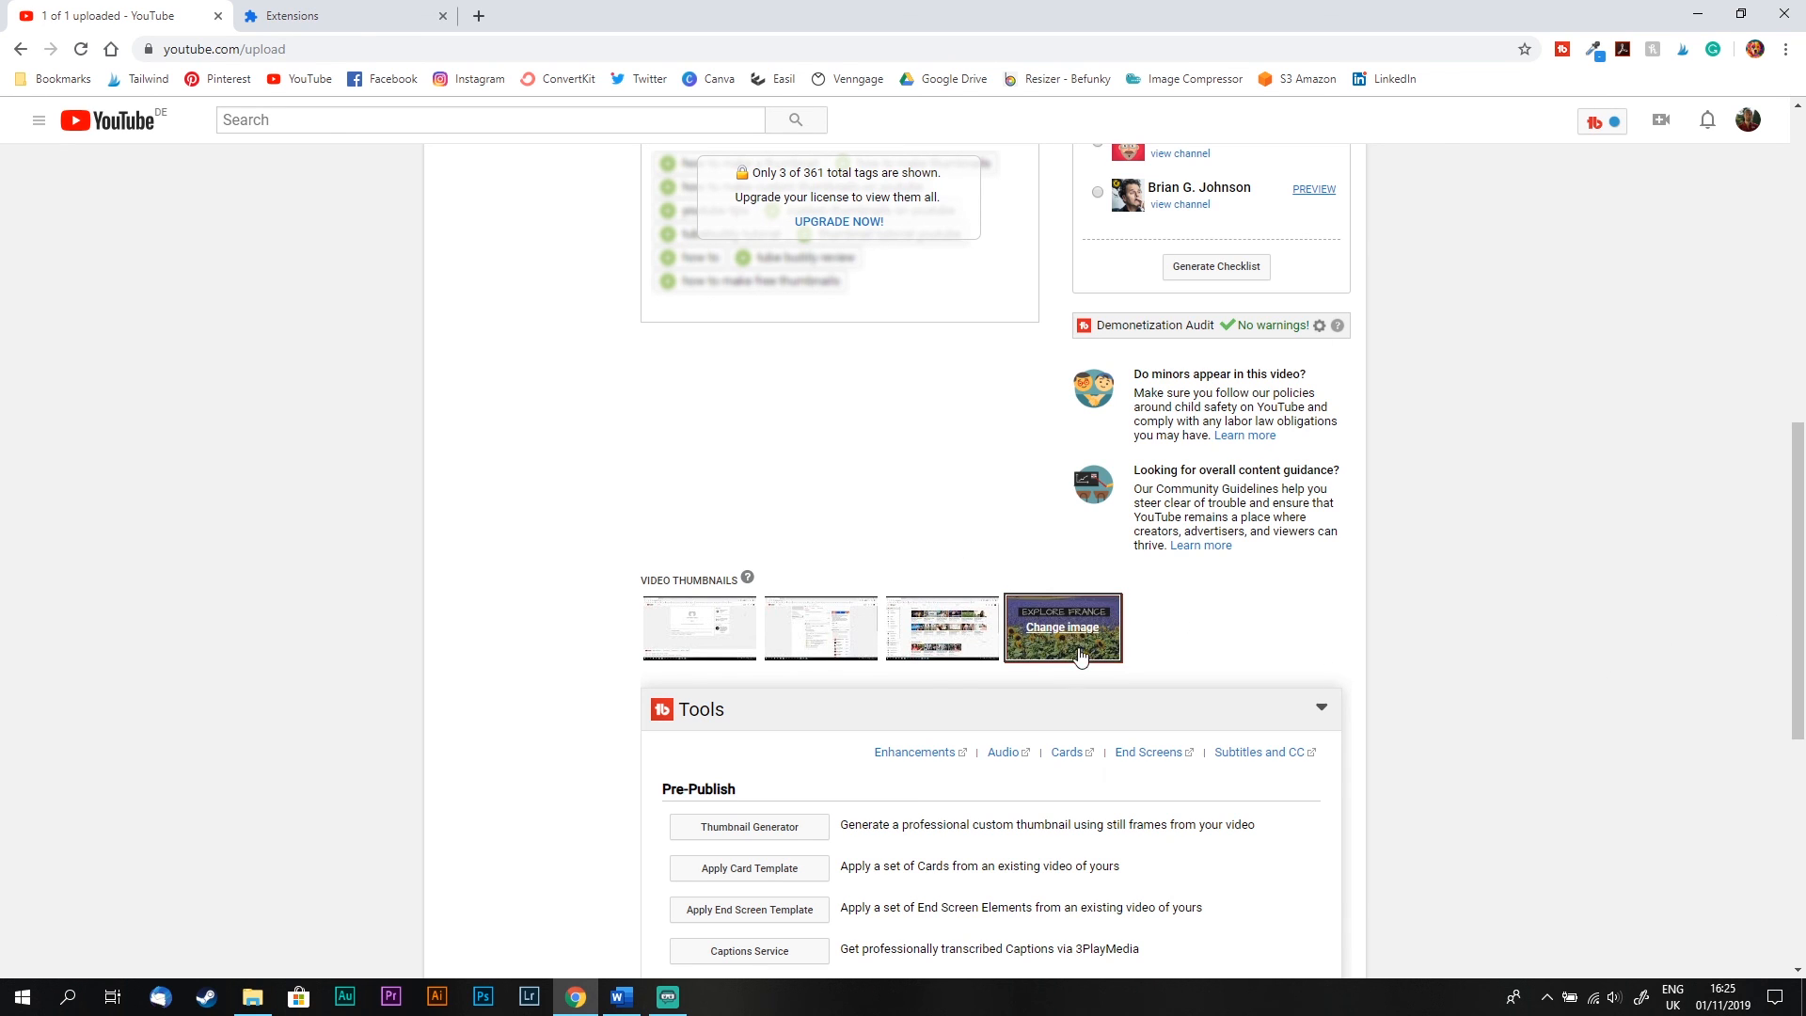
scroll(1464, 511, "up", 8)
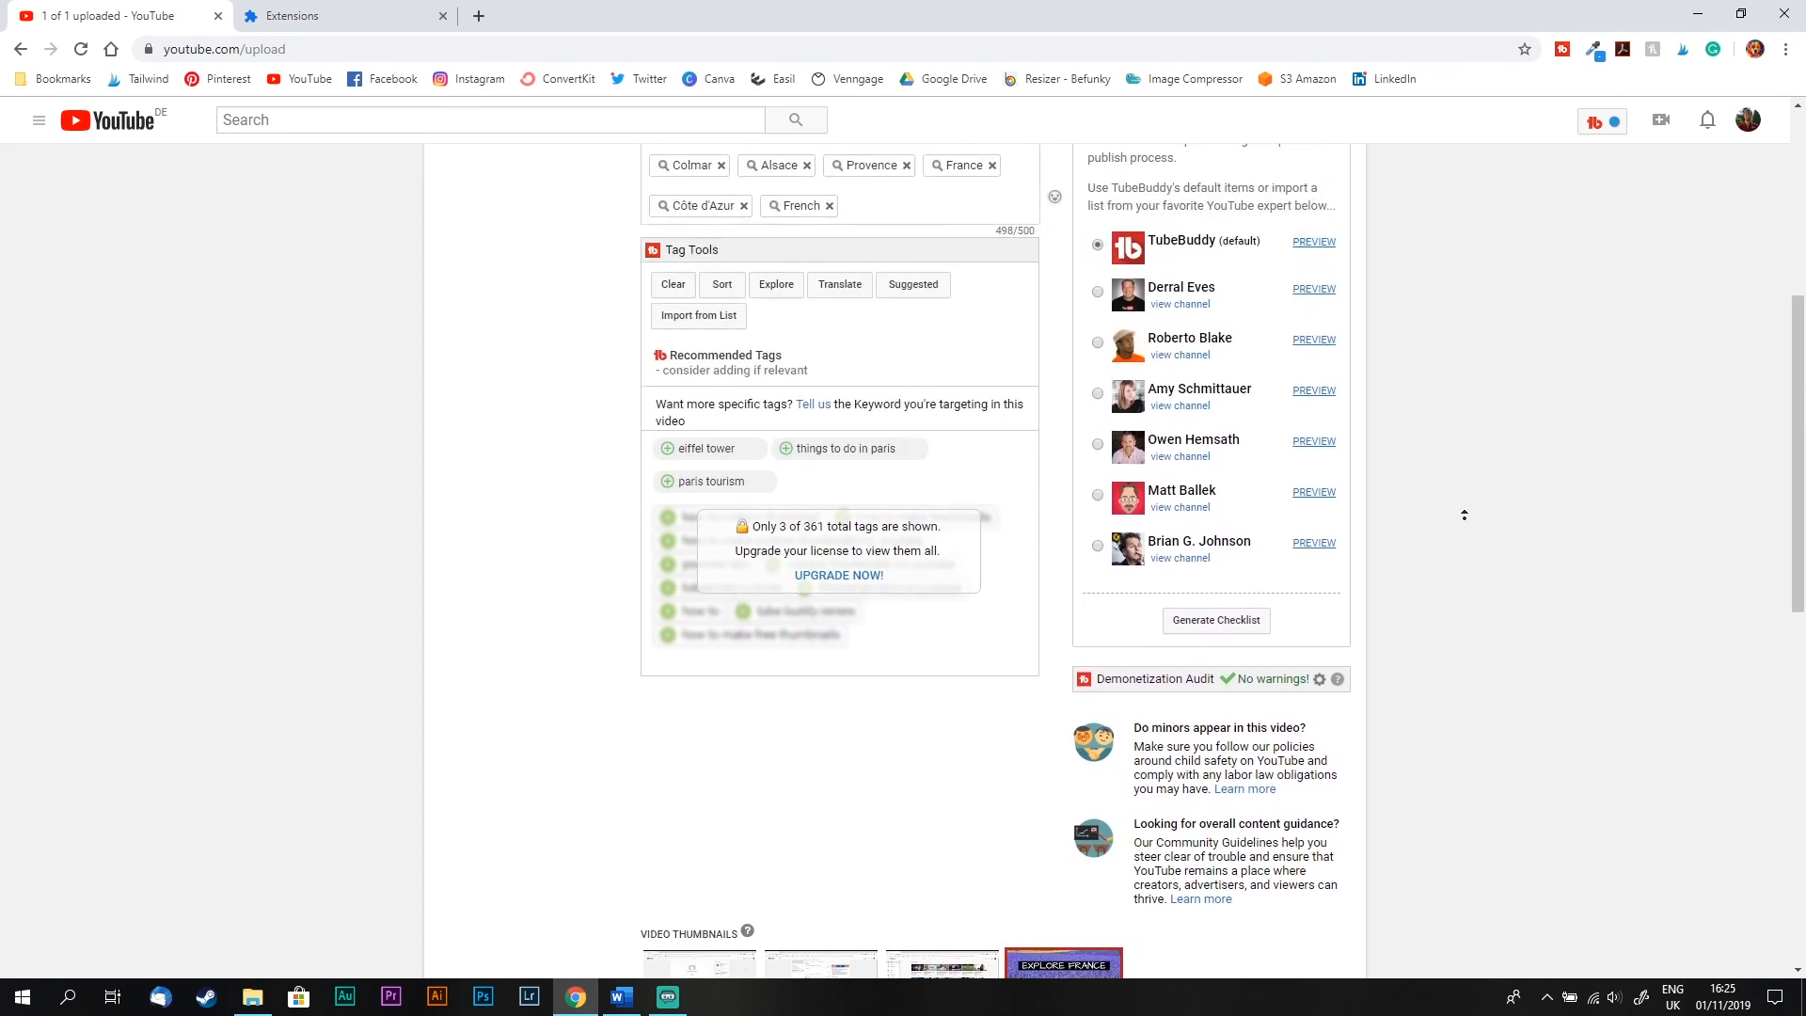
scroll(1469, 518, "up", 2)
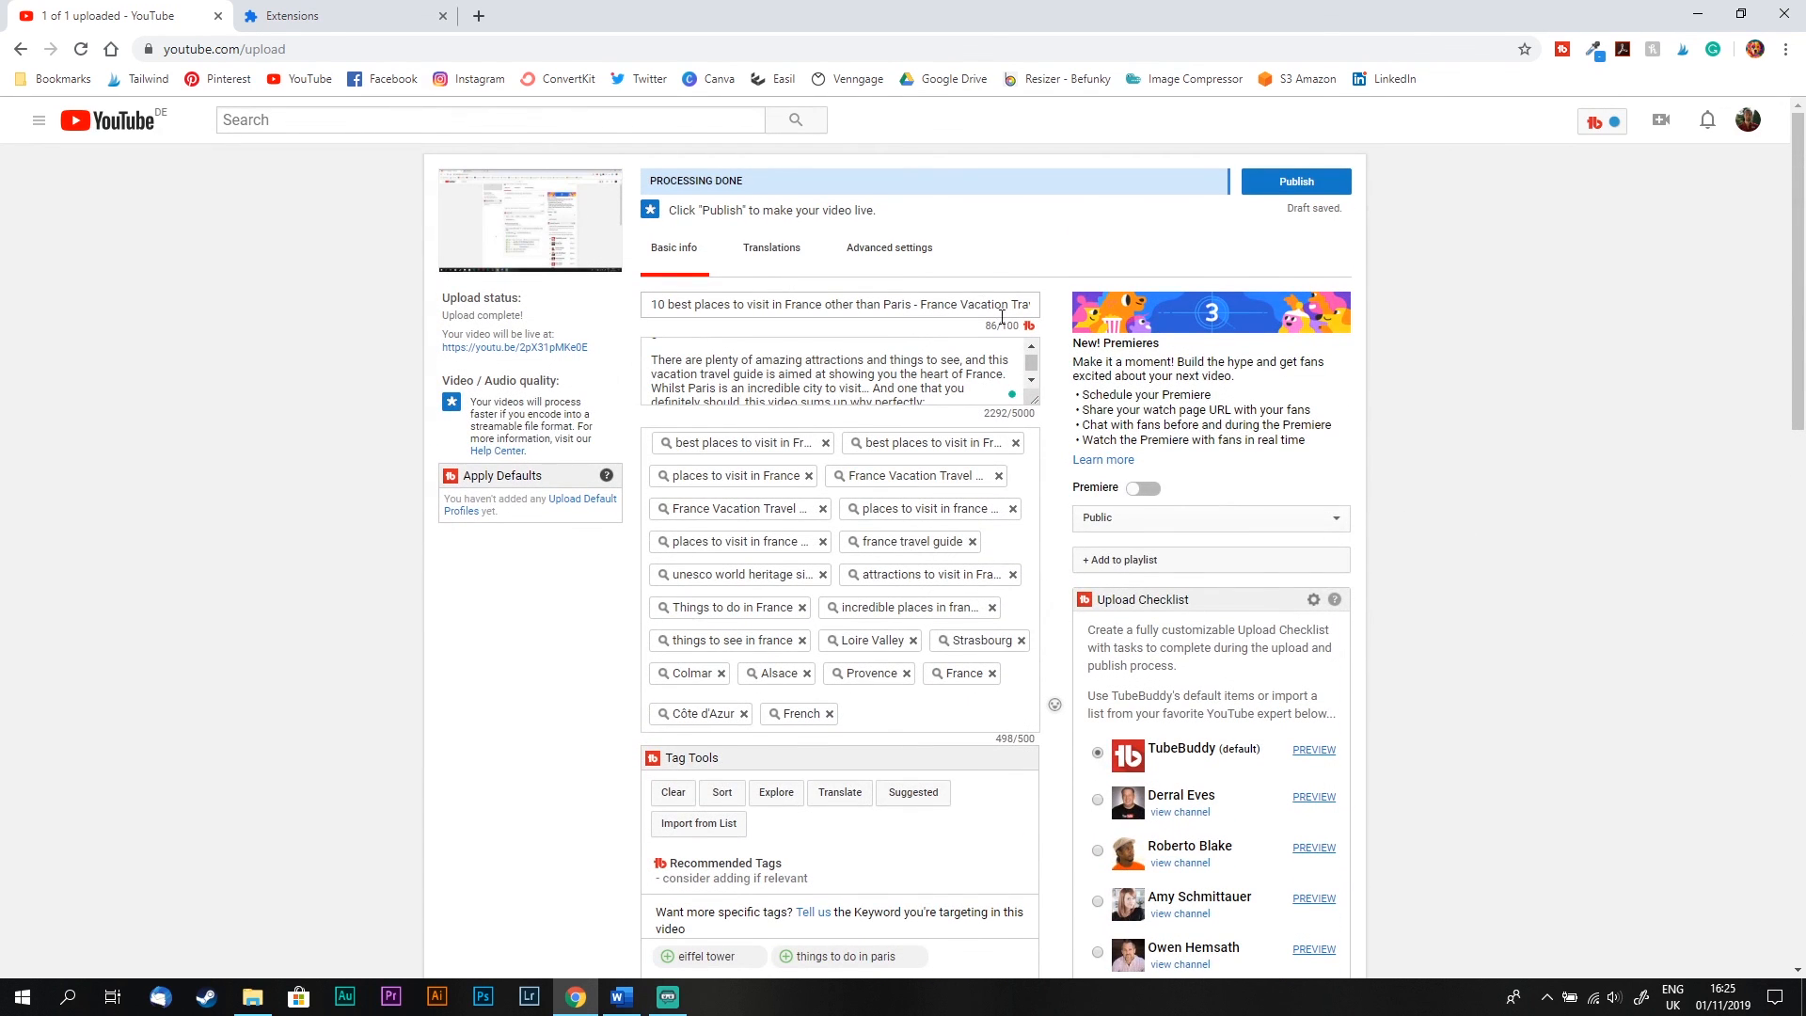